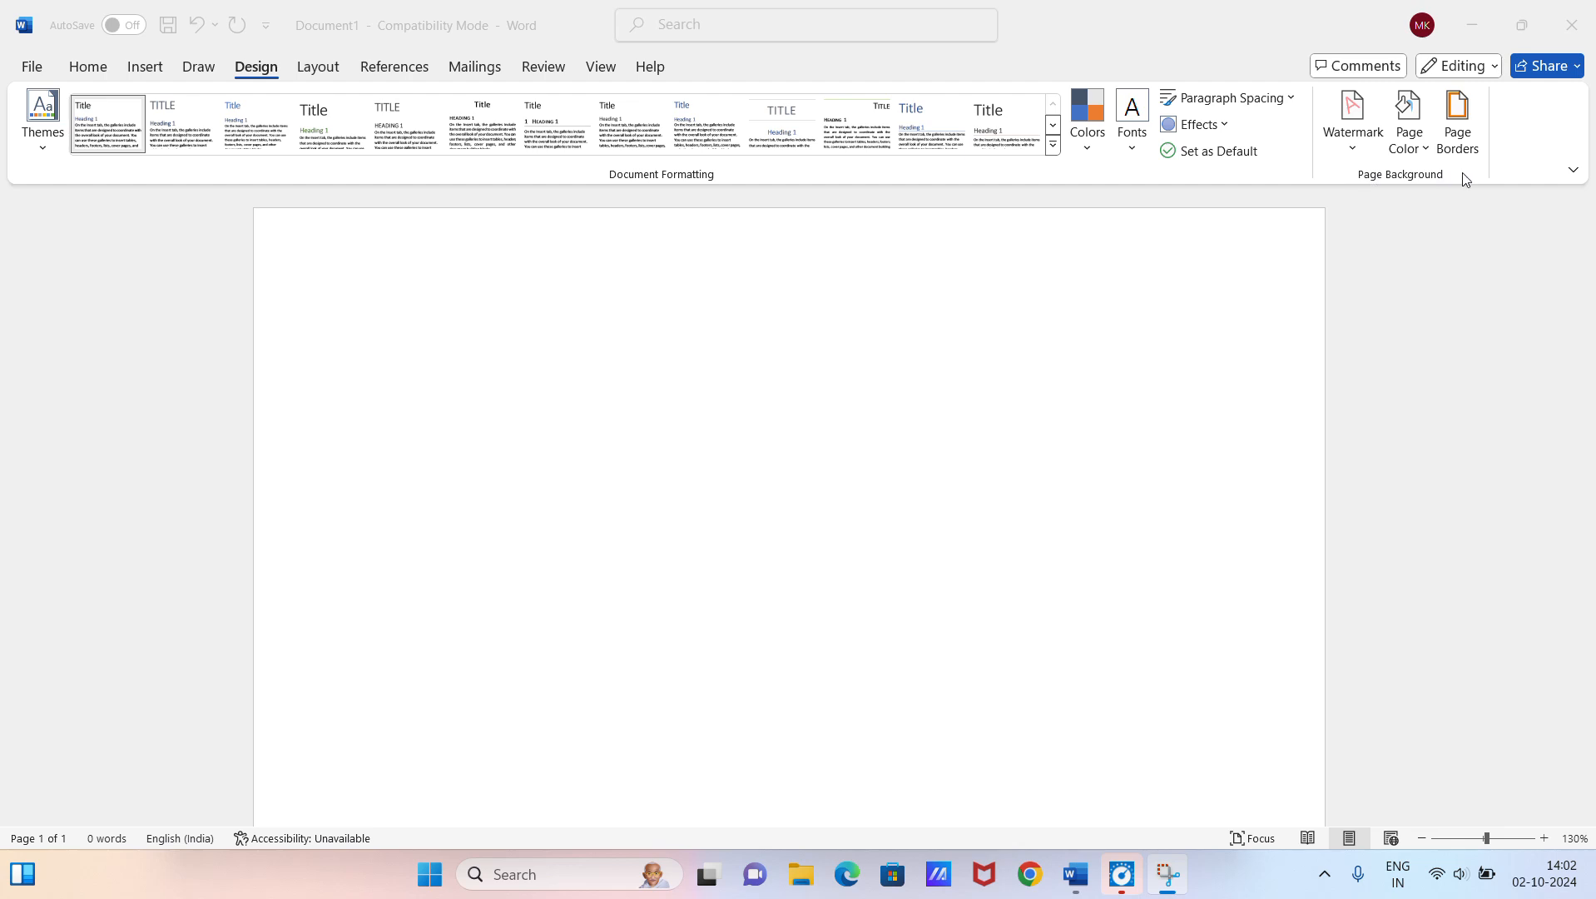
Step: Fill the blank document with Word's random sample paragraphs by entering =rand()
left_click(321, 70)
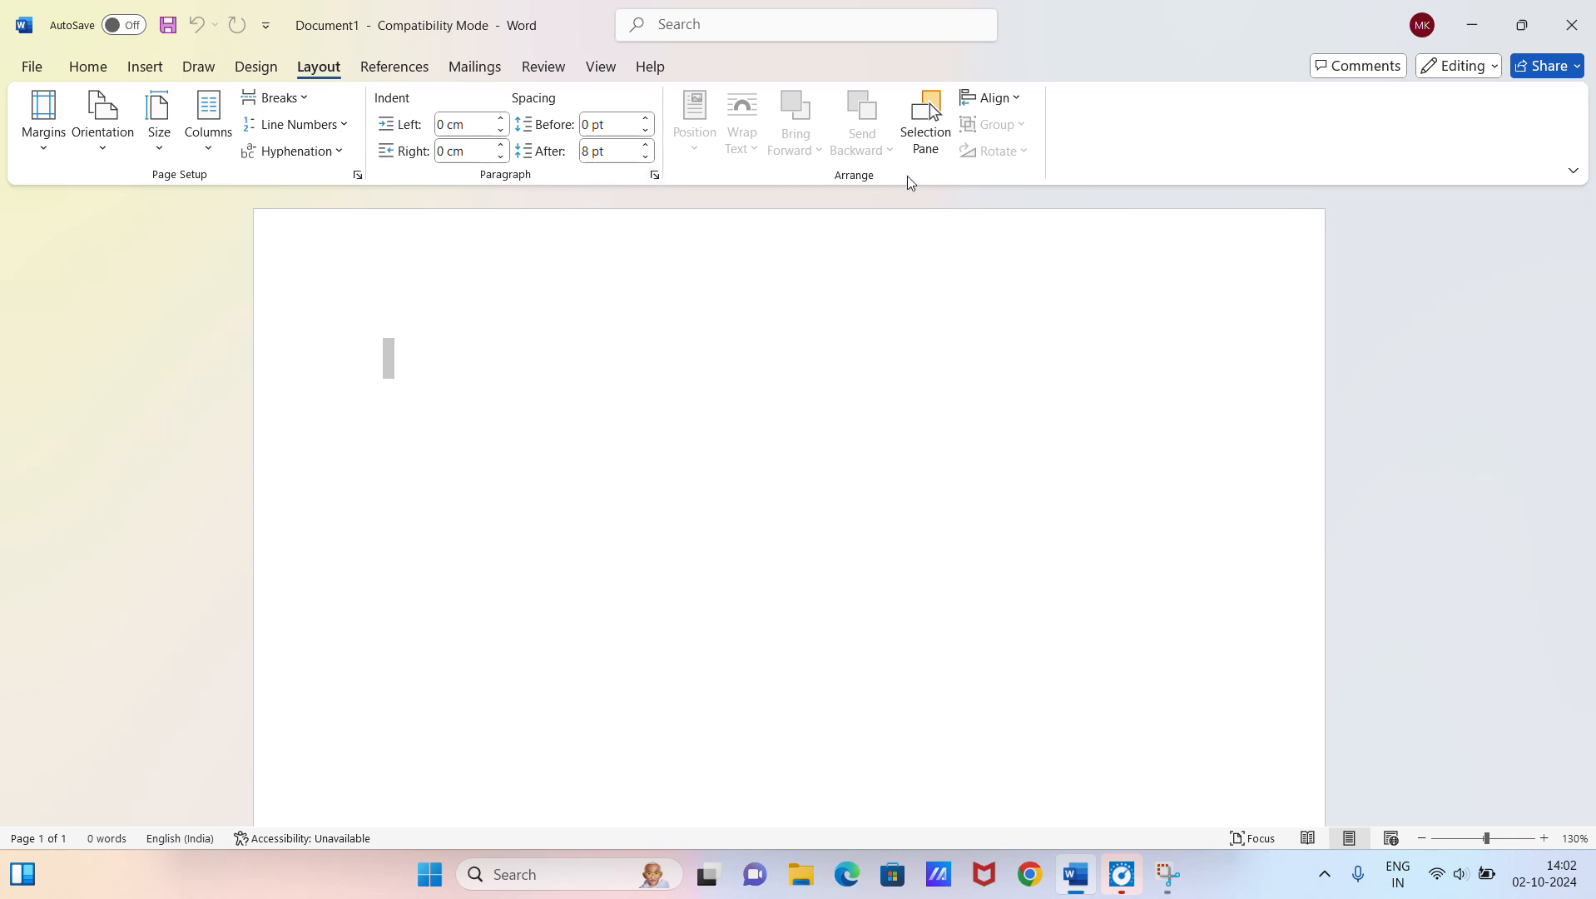
left_click(265, 75)
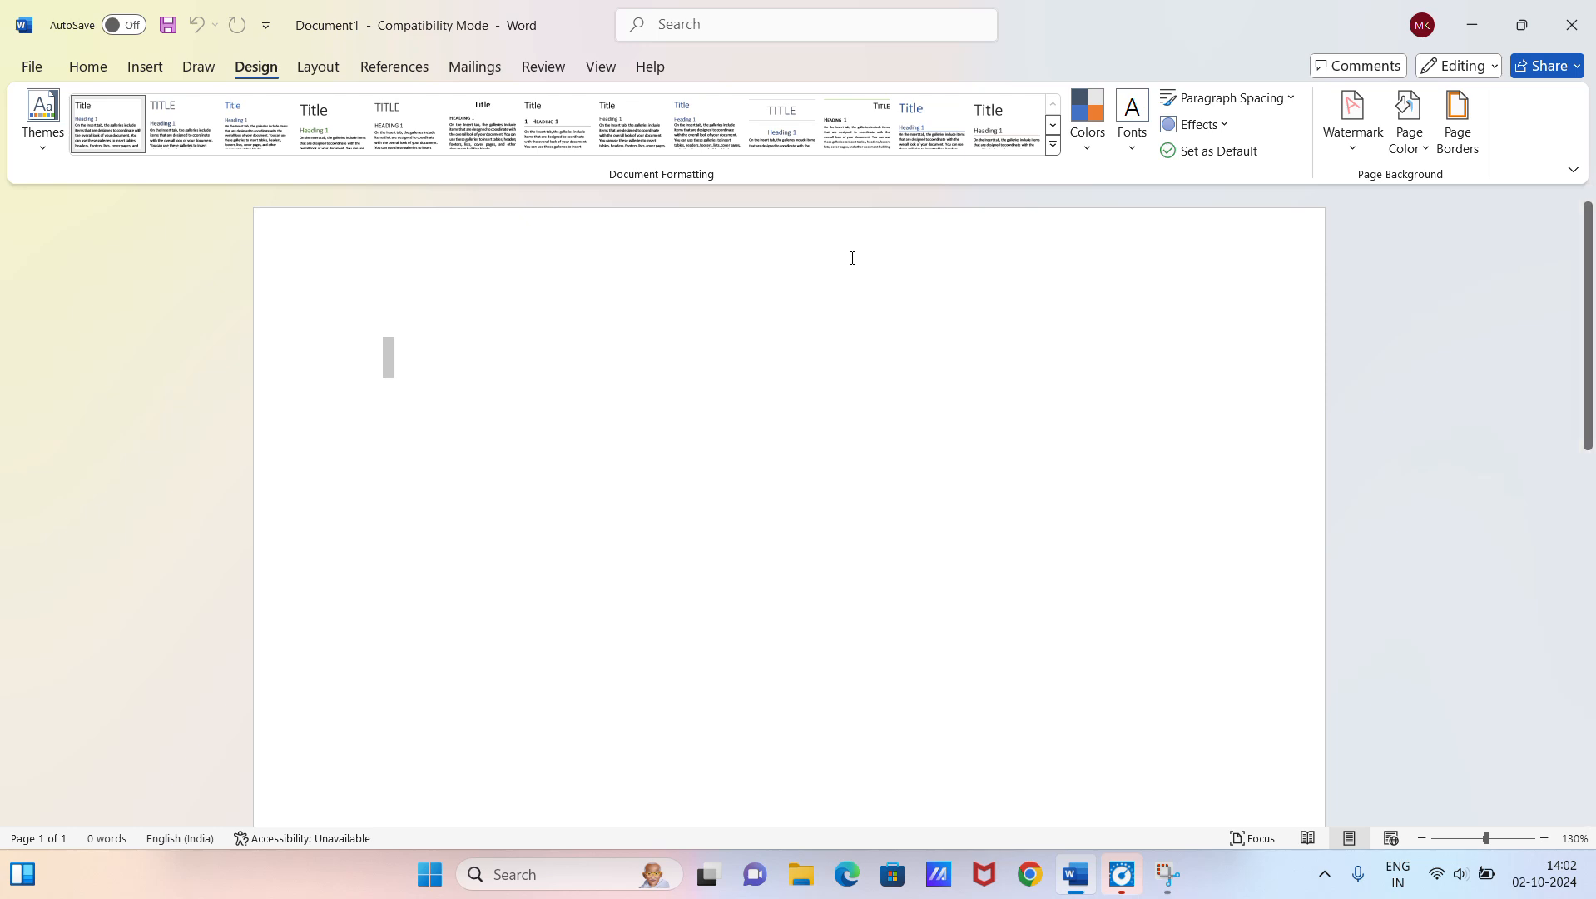
type("=r")
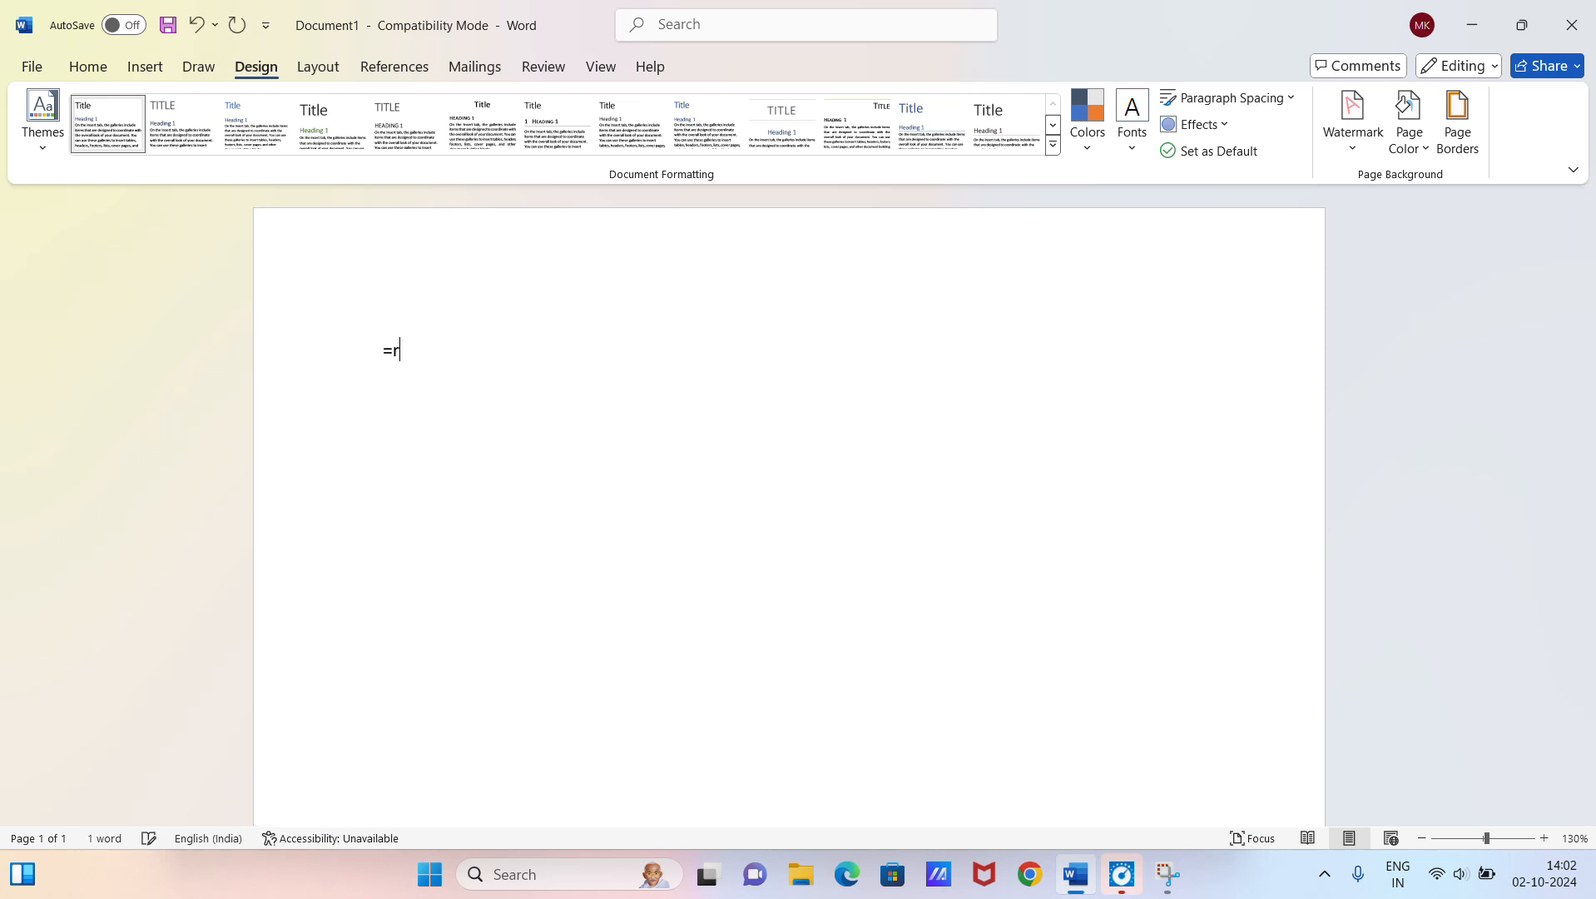
type("and()")
key("Return")
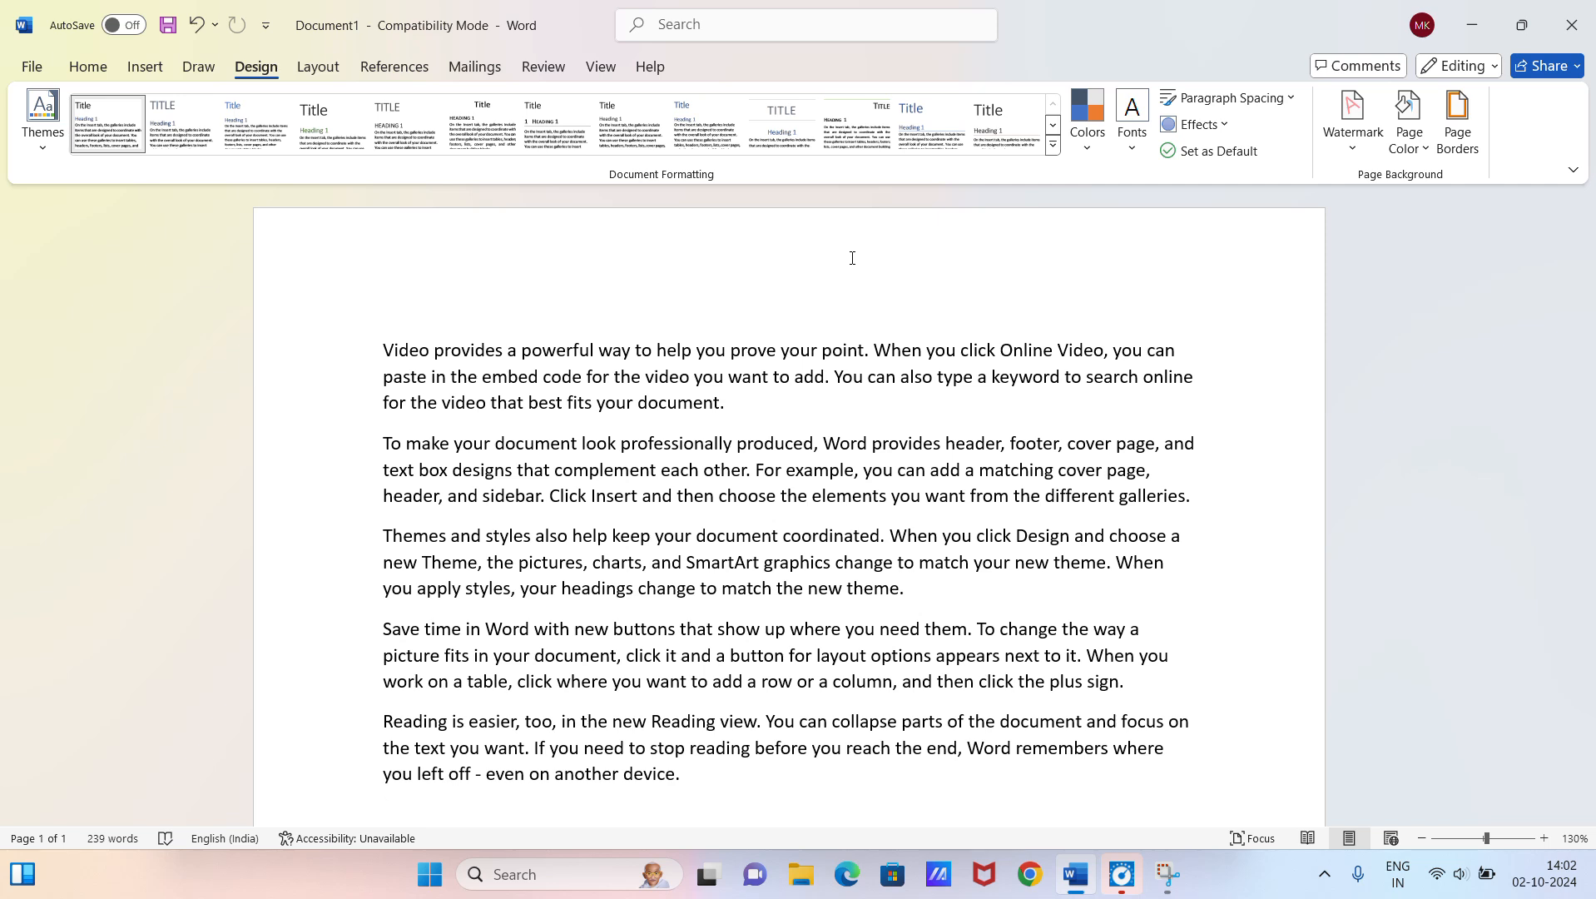
Step: Set all of the document's text to font size 18 and justify its paragraphs
key("ctrl+a")
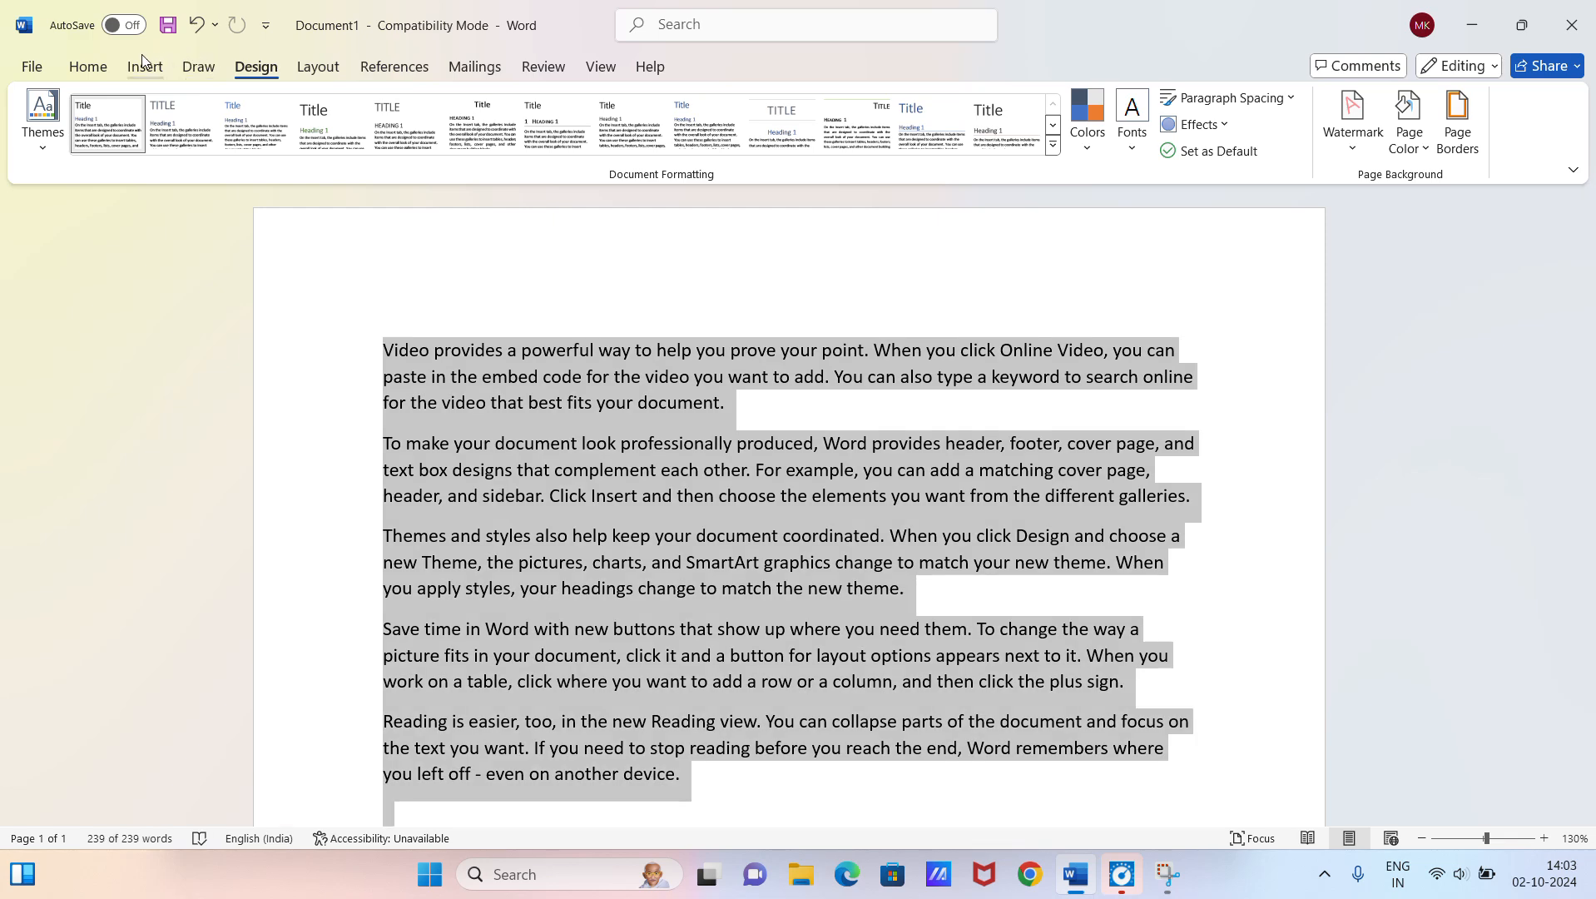
left_click(93, 67)
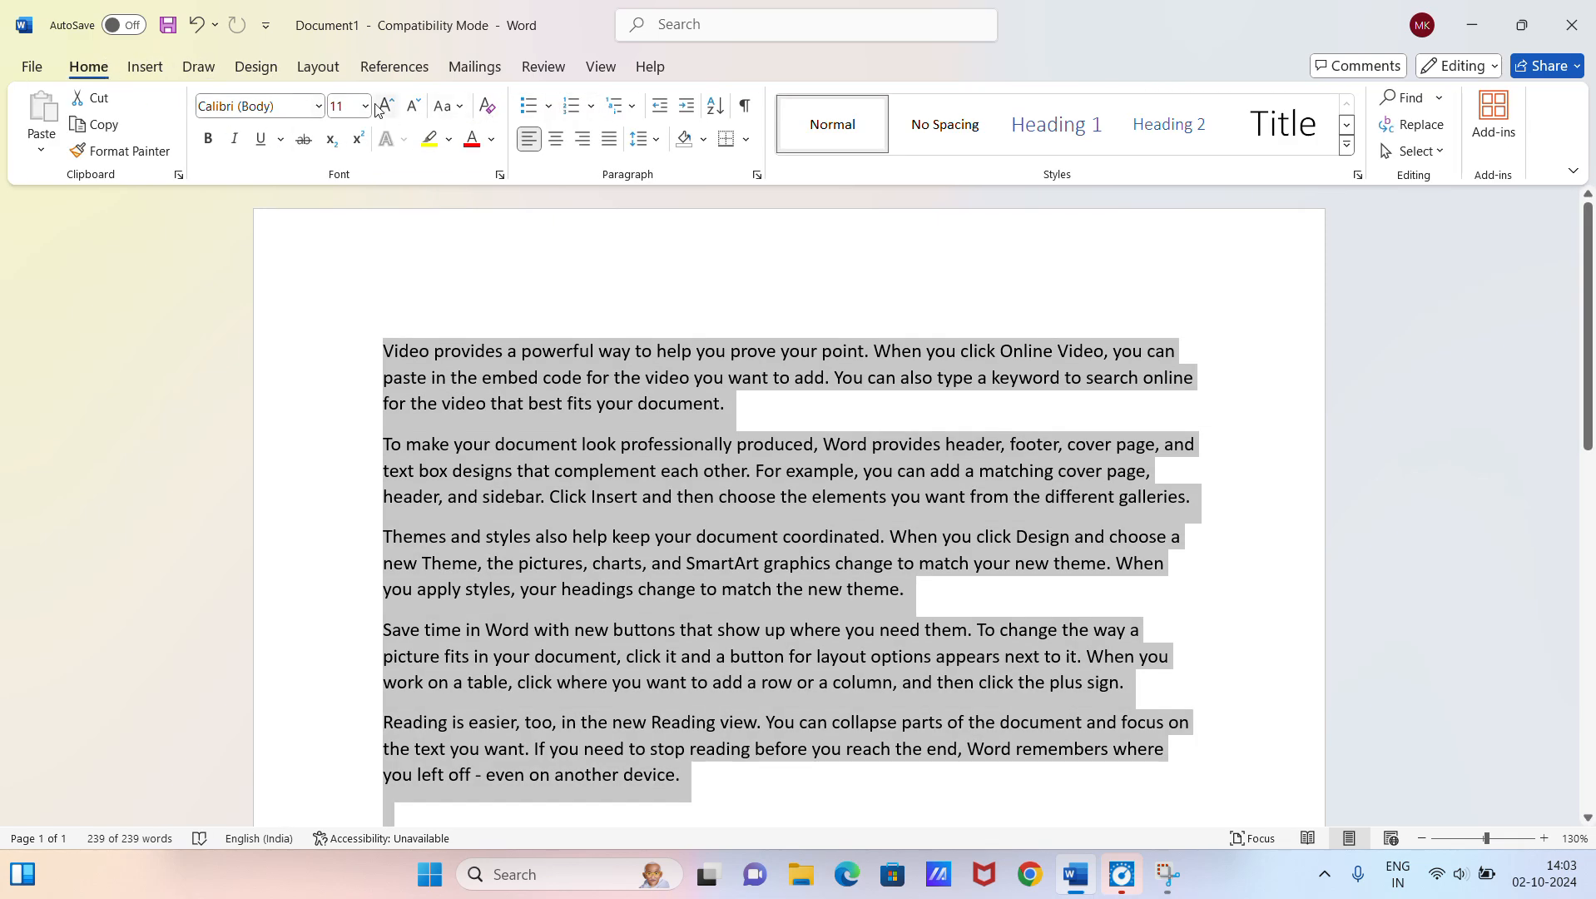
left_click(397, 116)
left_click(397, 117)
left_click(397, 116)
left_click(397, 116)
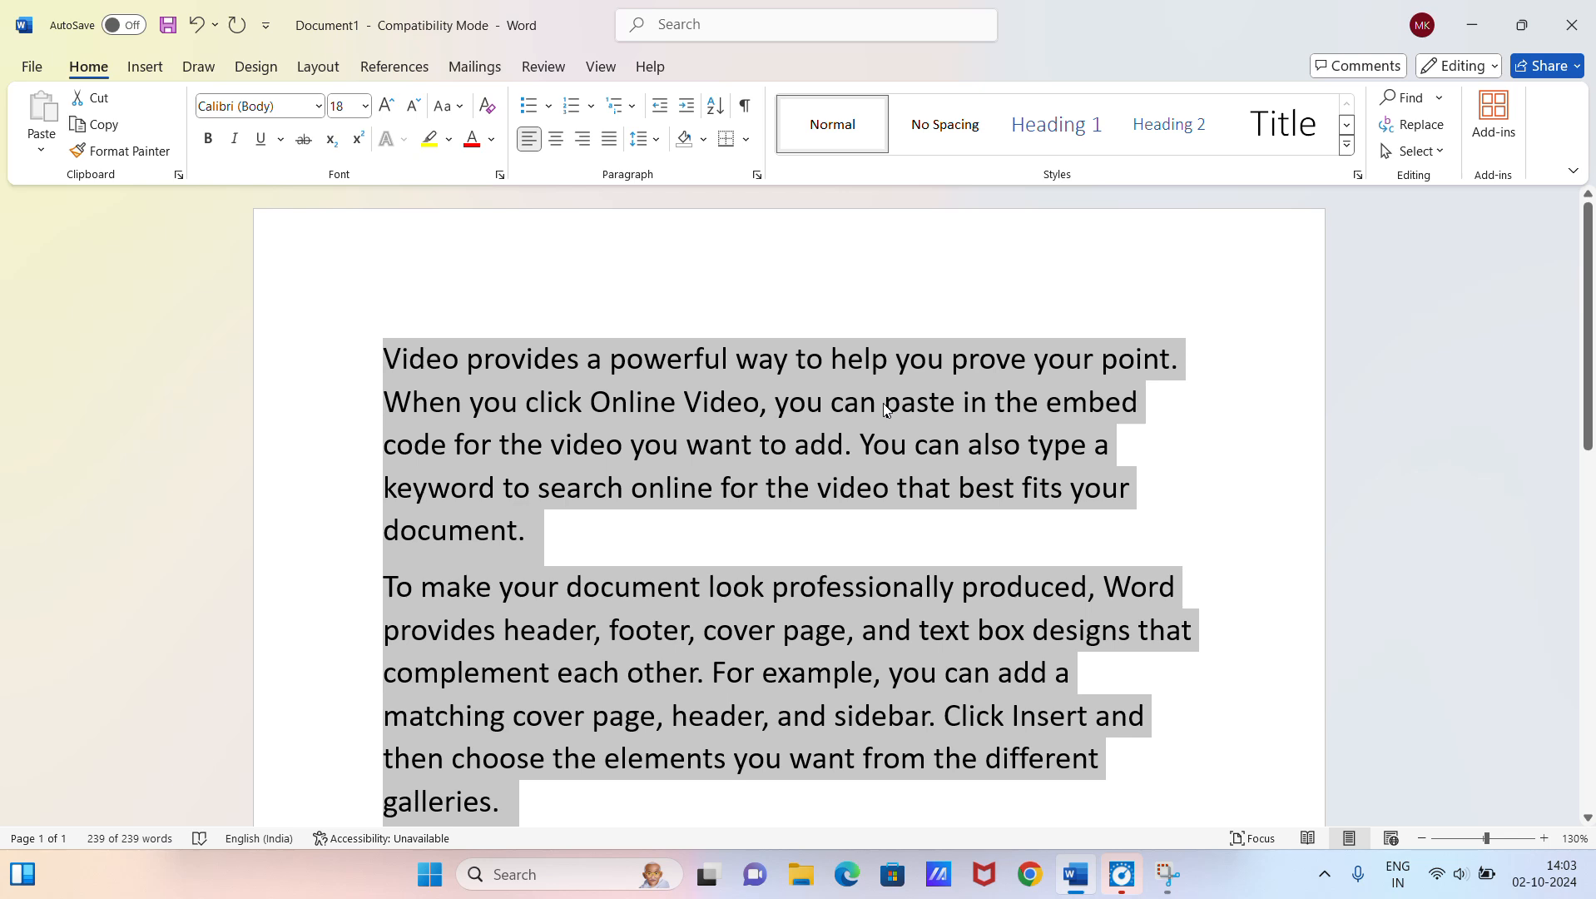
left_click(610, 139)
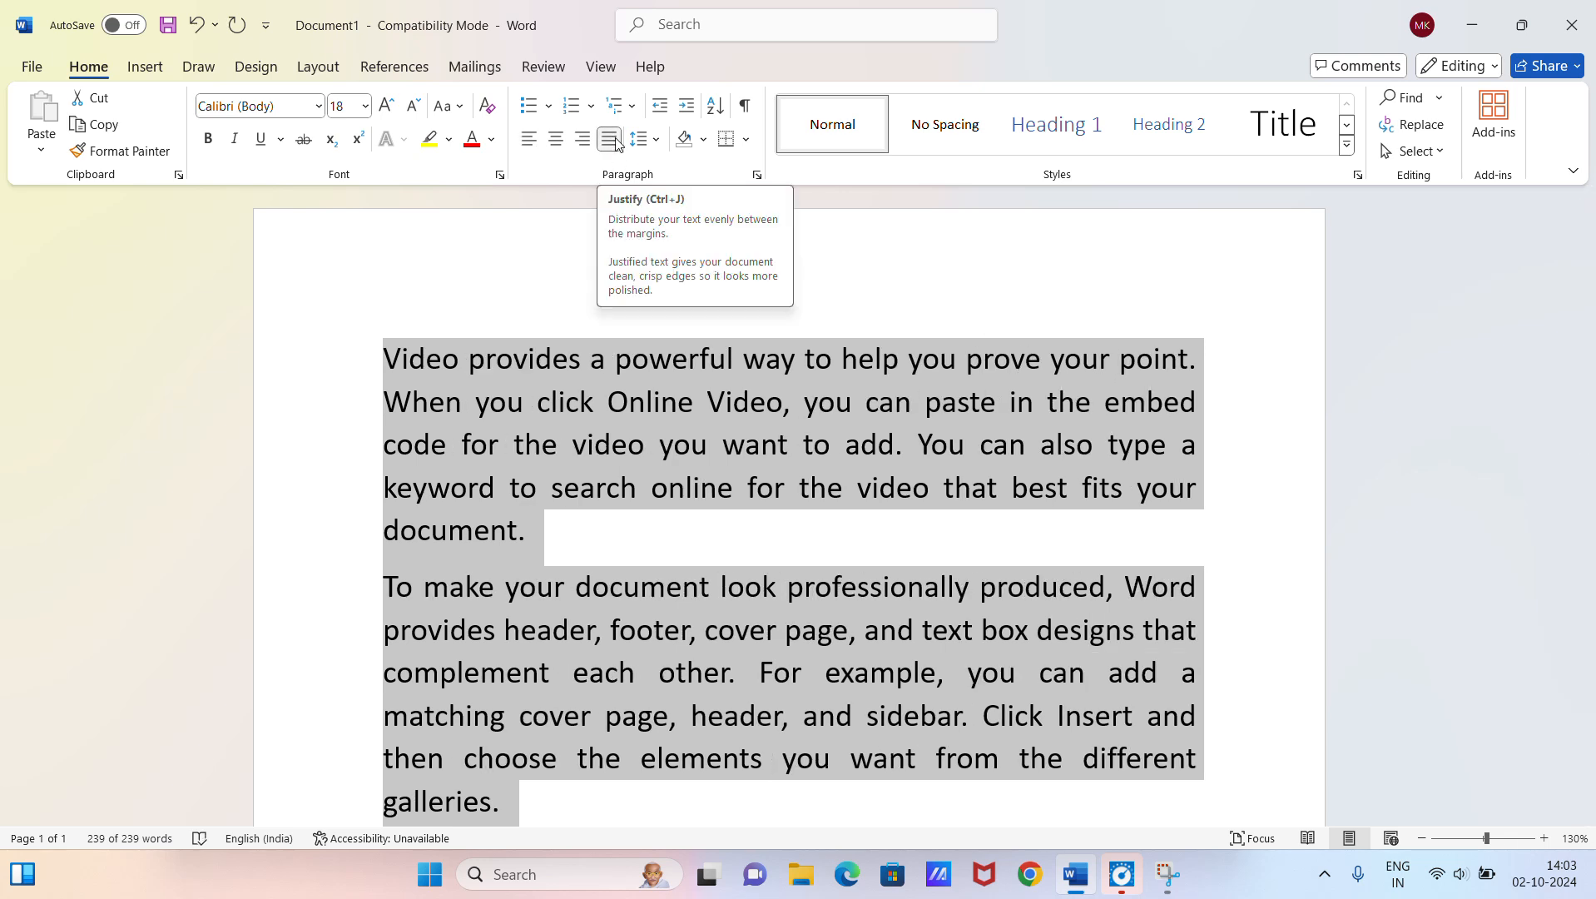
left_click(707, 544)
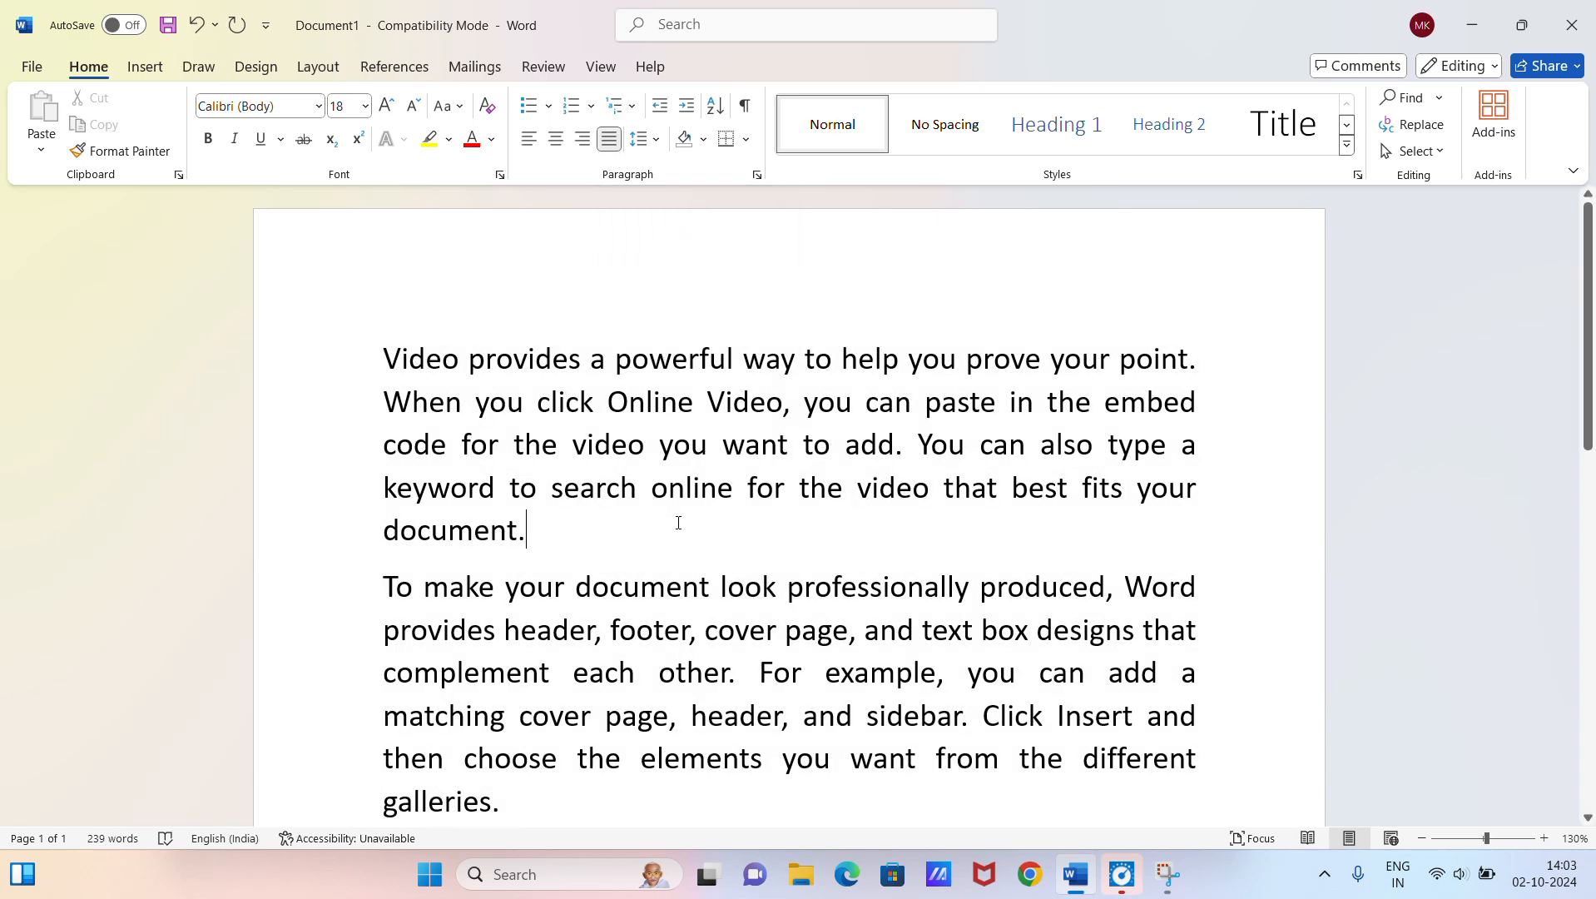
Step: Apply the Frame theme and the Centered style set to the document
left_click(257, 77)
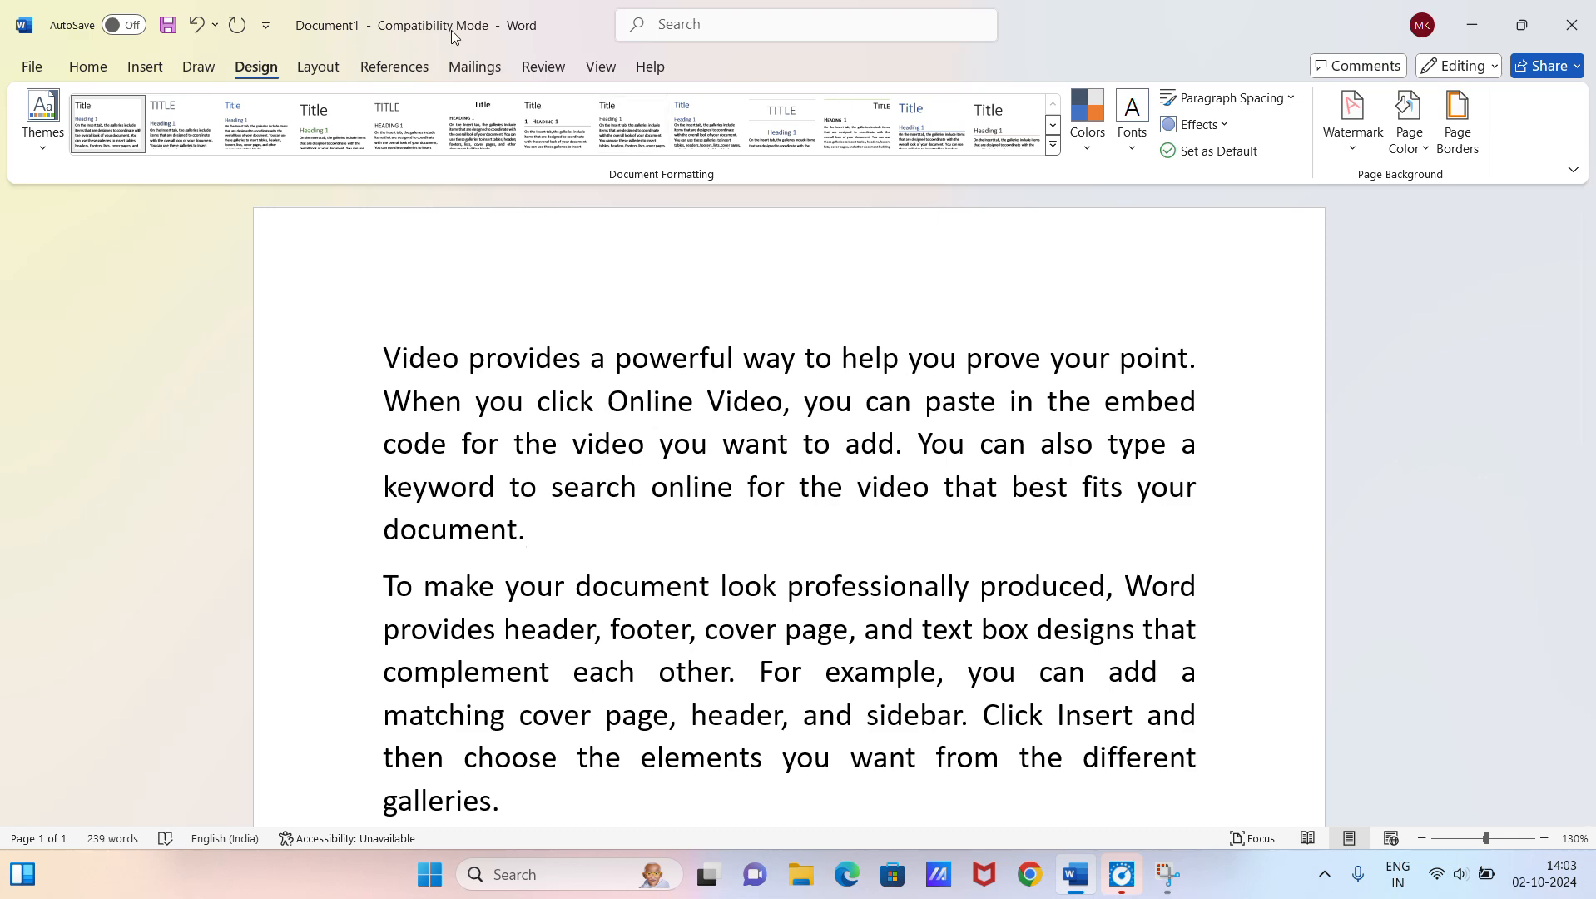
left_click(36, 148)
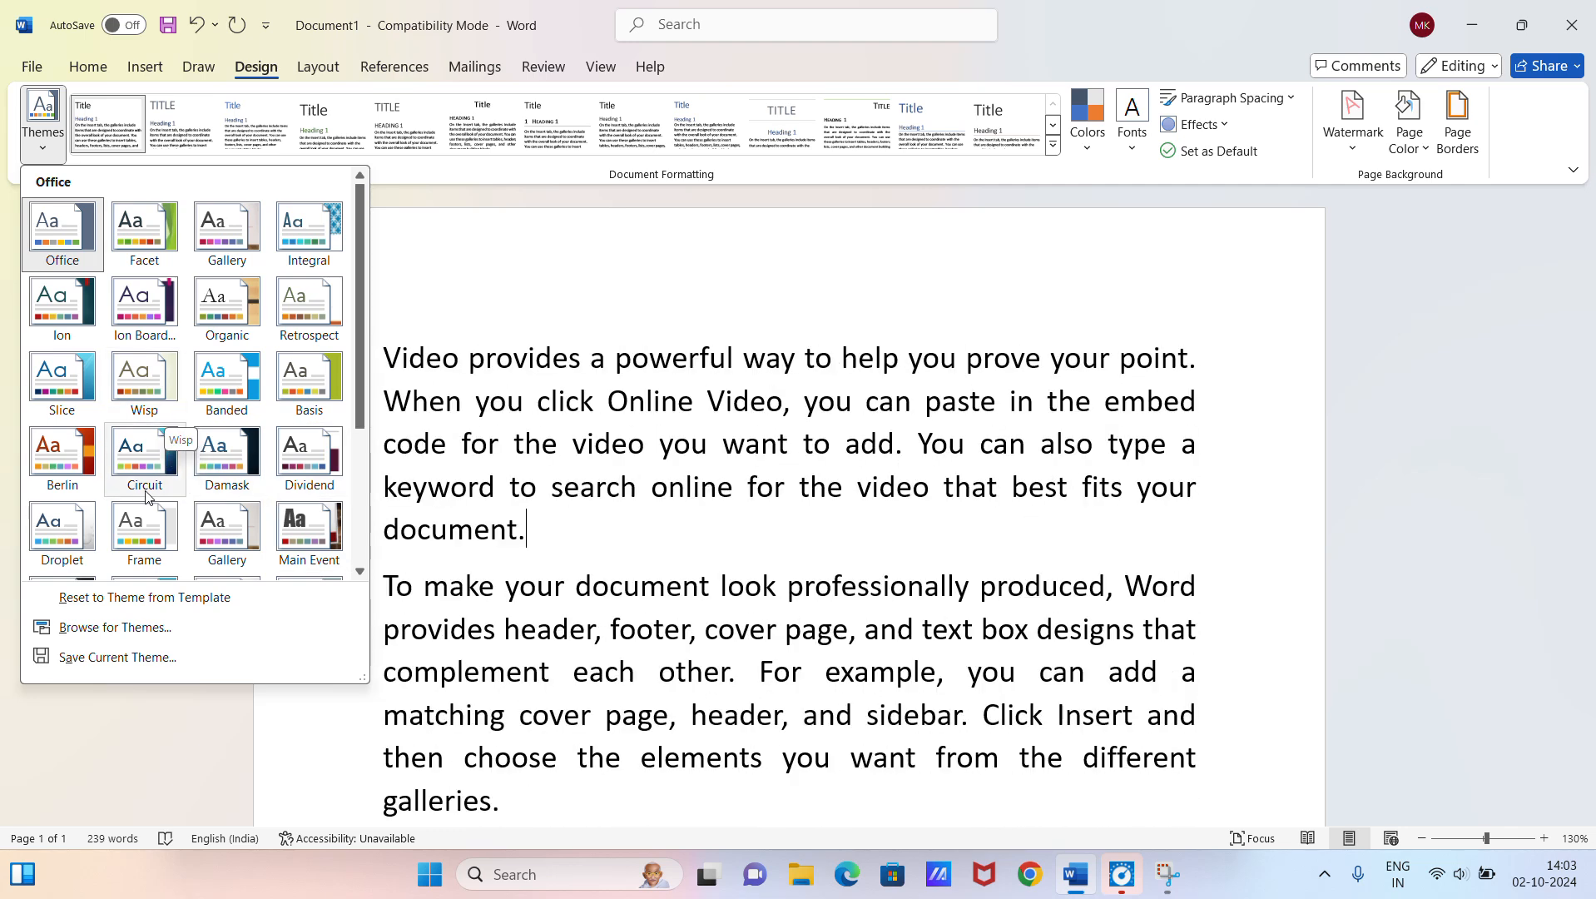
left_click(139, 537)
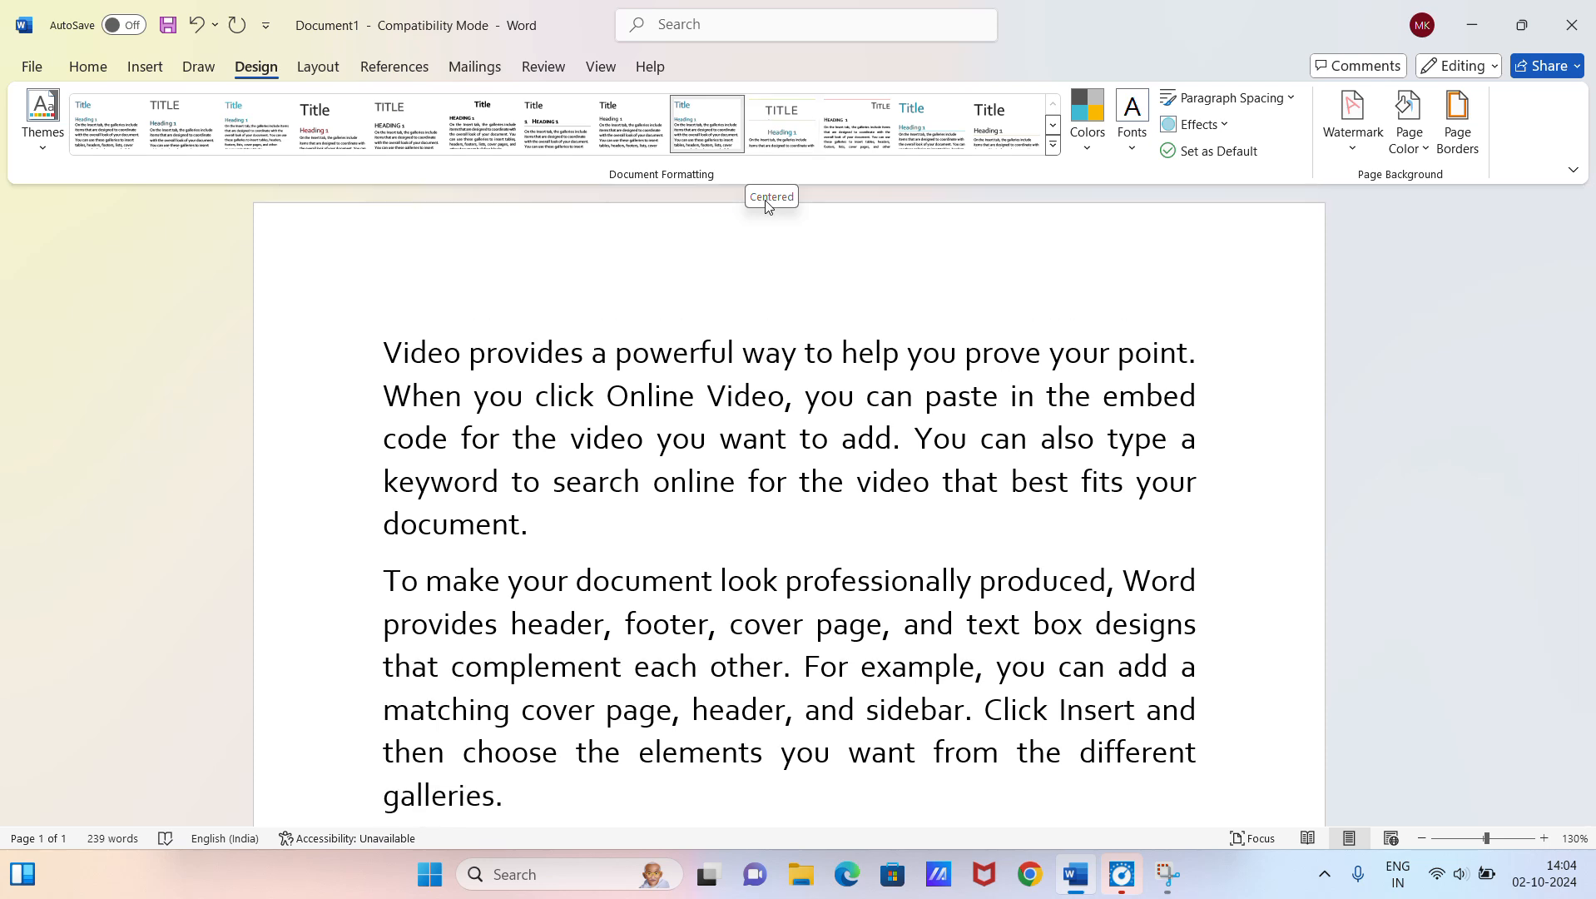
left_click(777, 130)
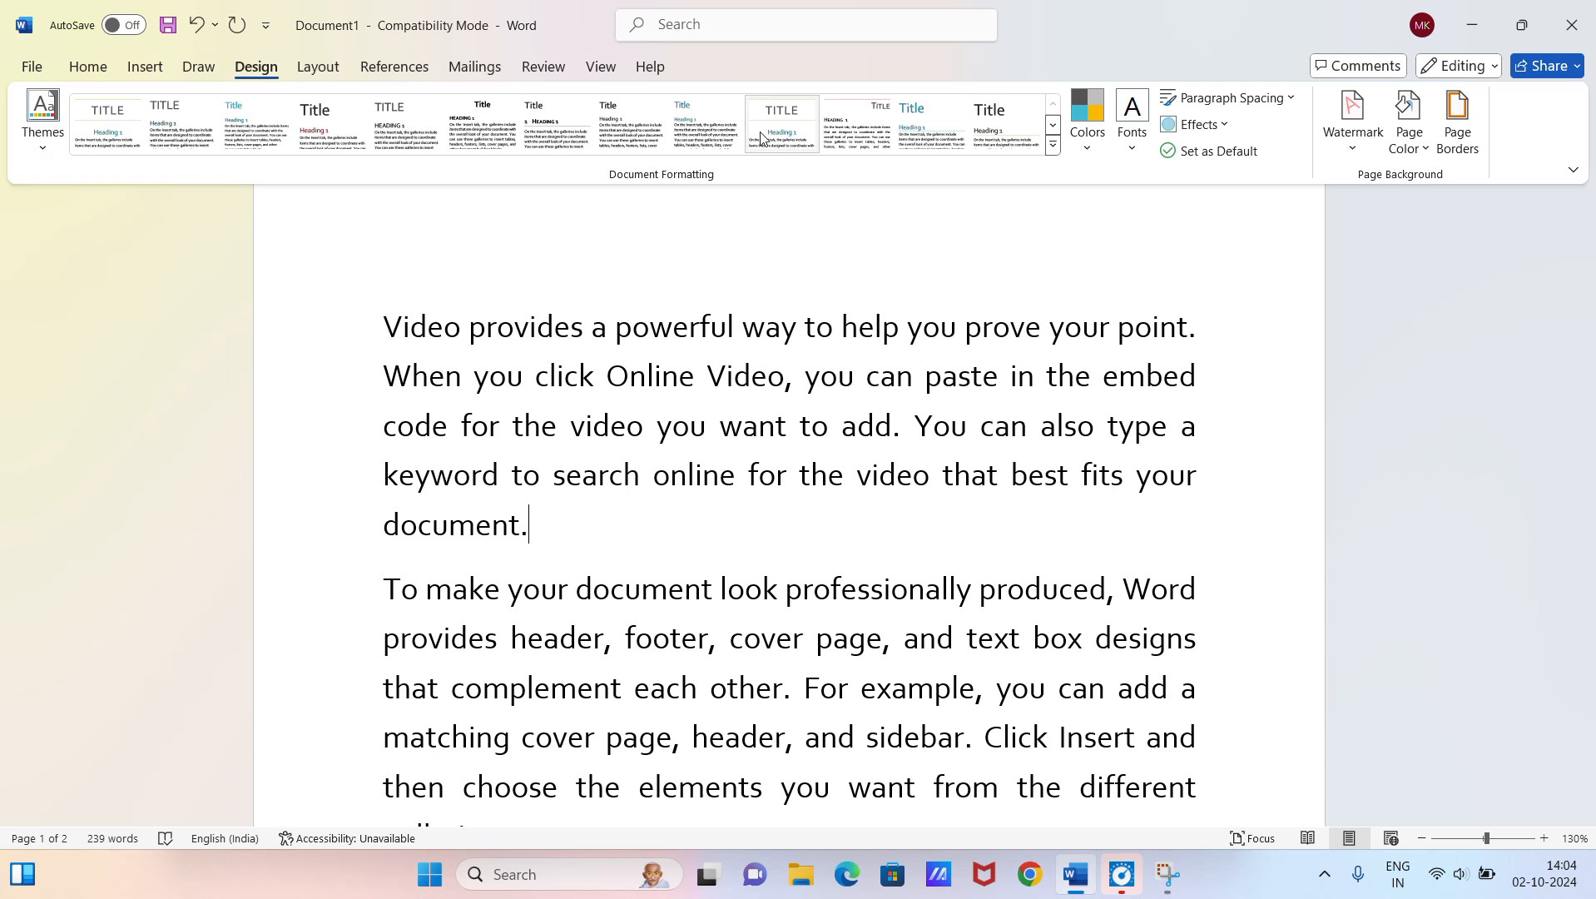
left_click(787, 126)
Step: Change the theme colors to Office and the theme fonts to Arial Black-Arial
left_click(1082, 160)
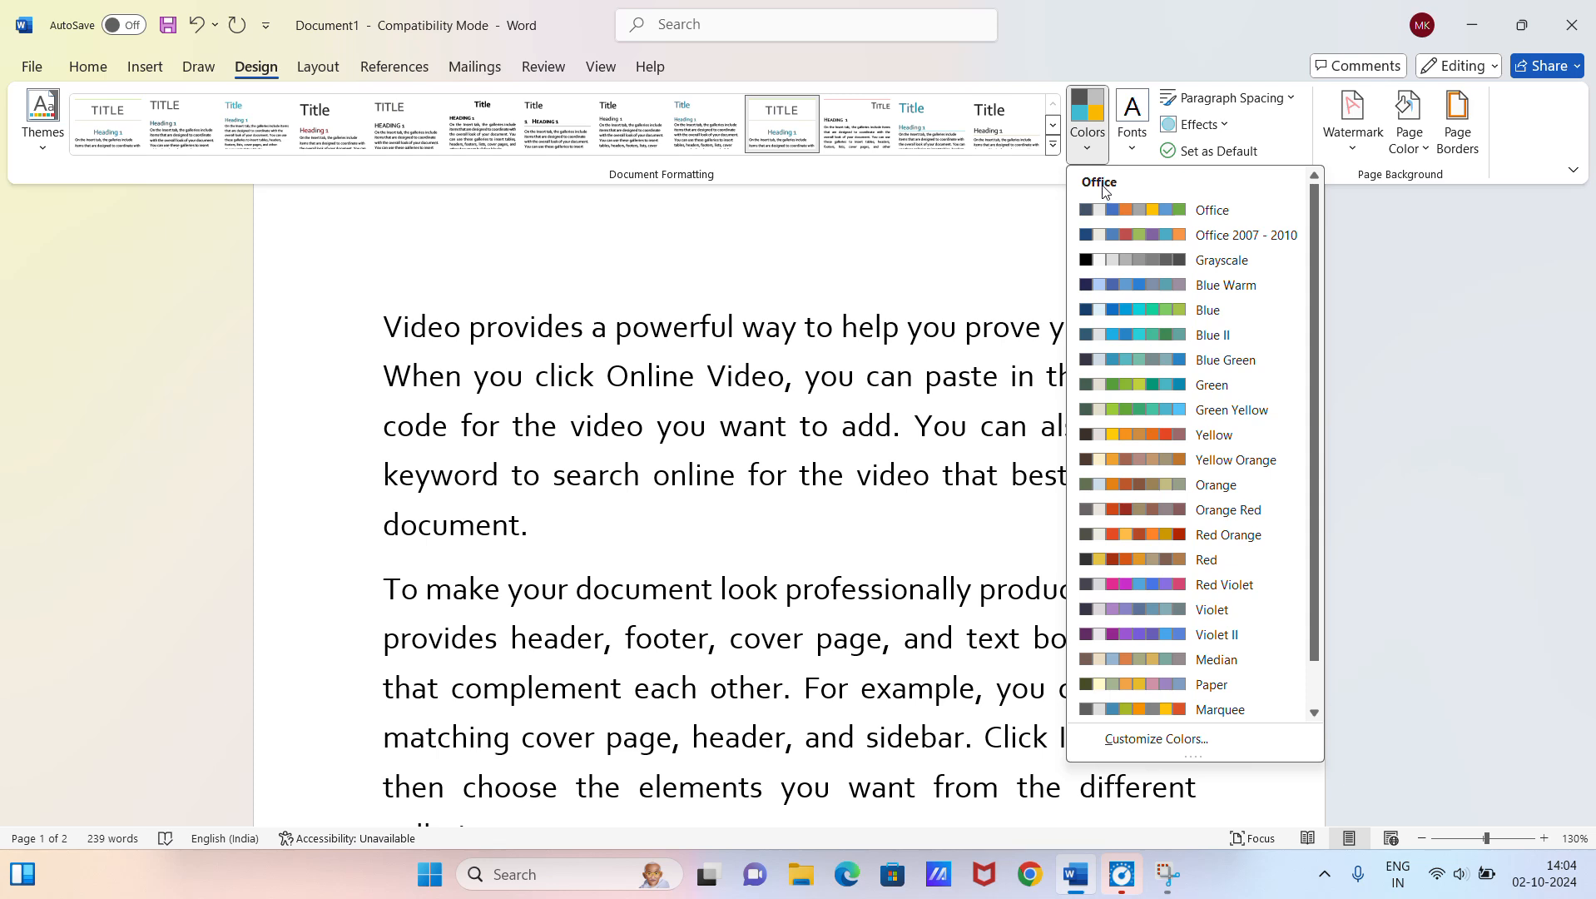
left_click(1148, 212)
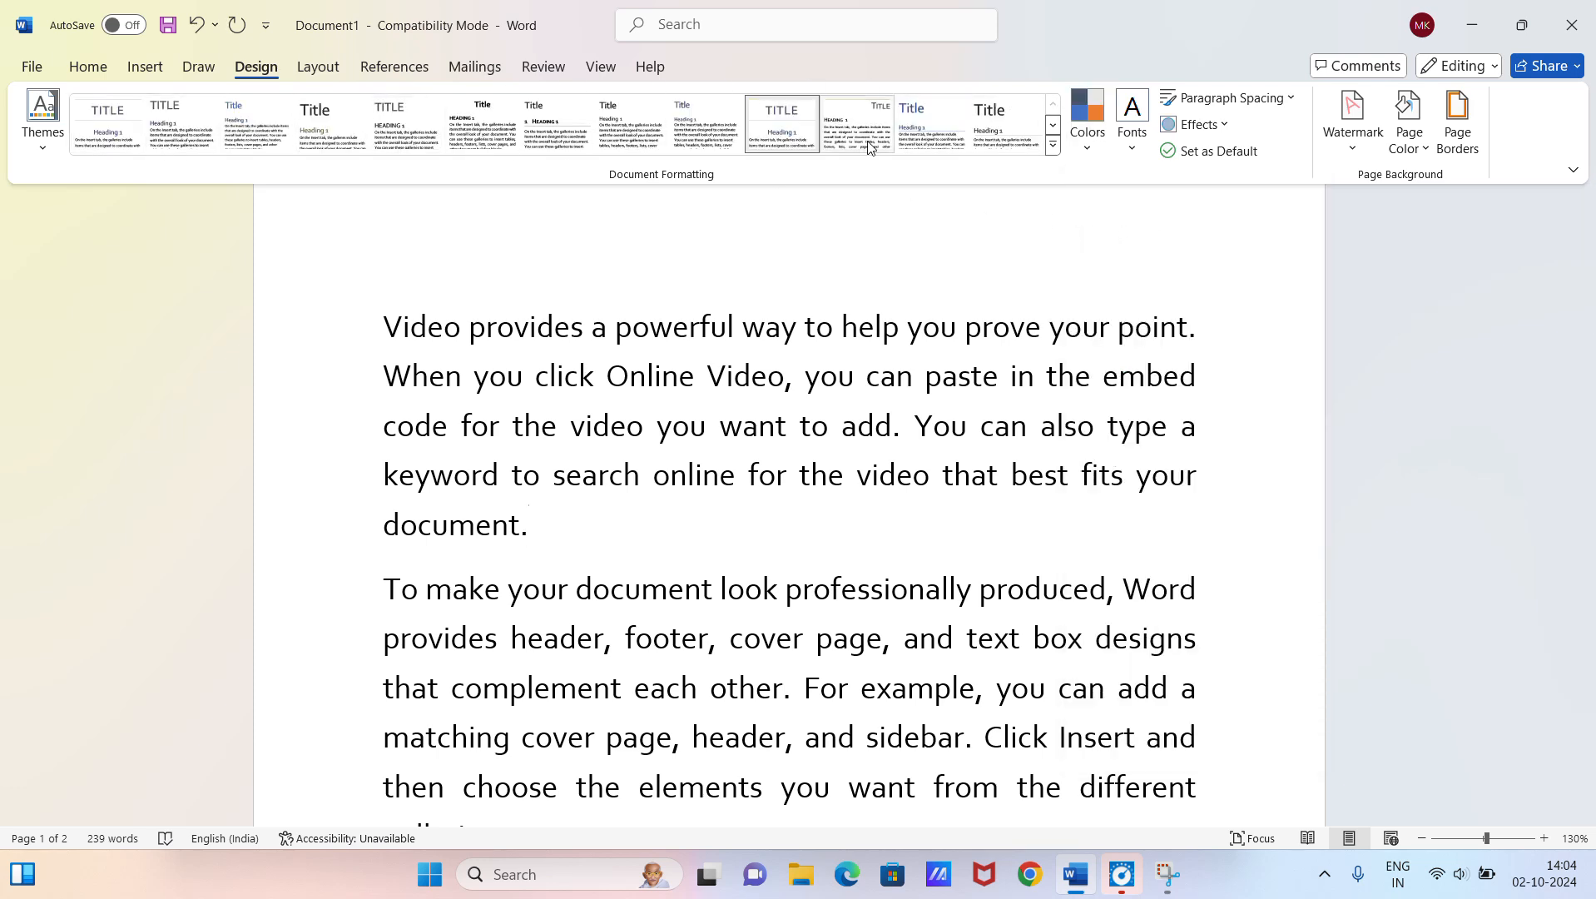
left_click(1136, 139)
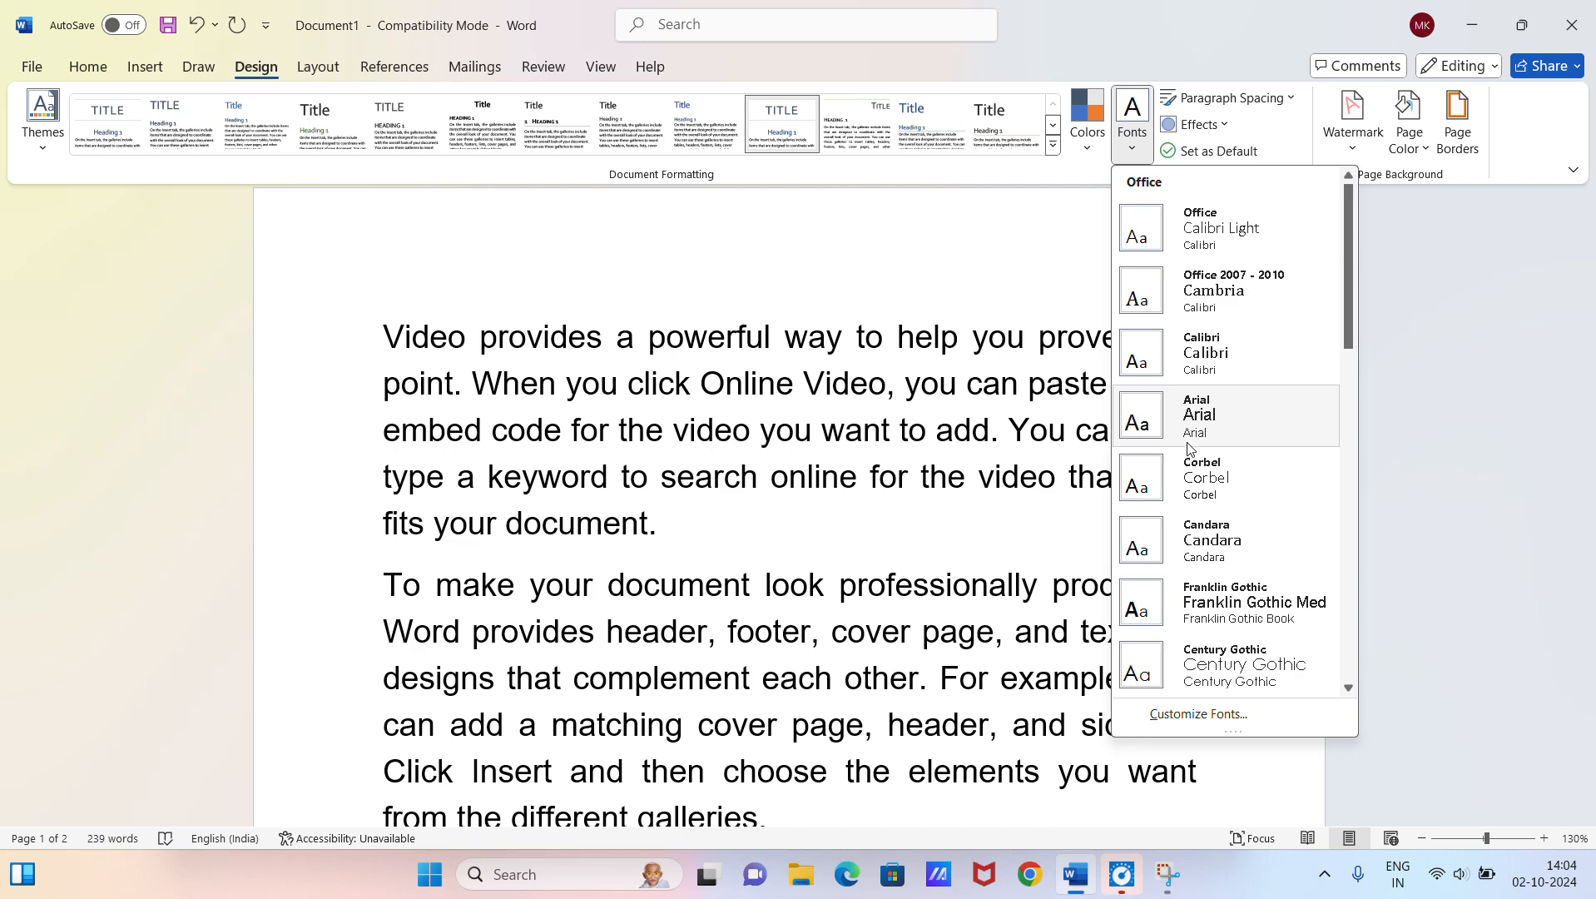
scroll(1188, 462, "down", 3)
scroll(1188, 464, "down", 5)
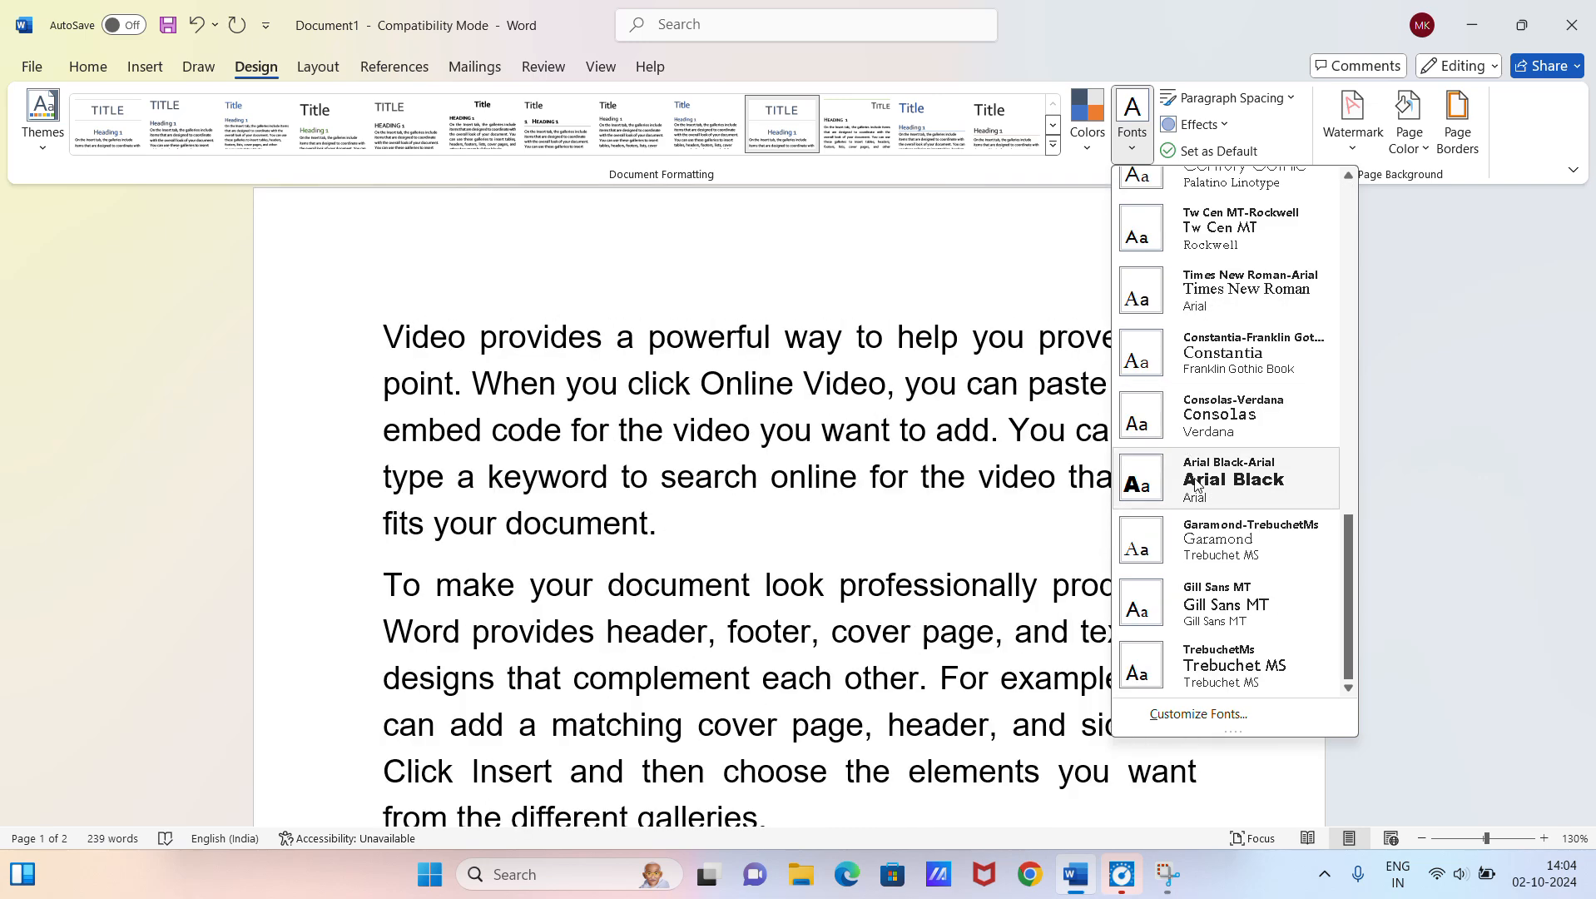
left_click(1243, 481)
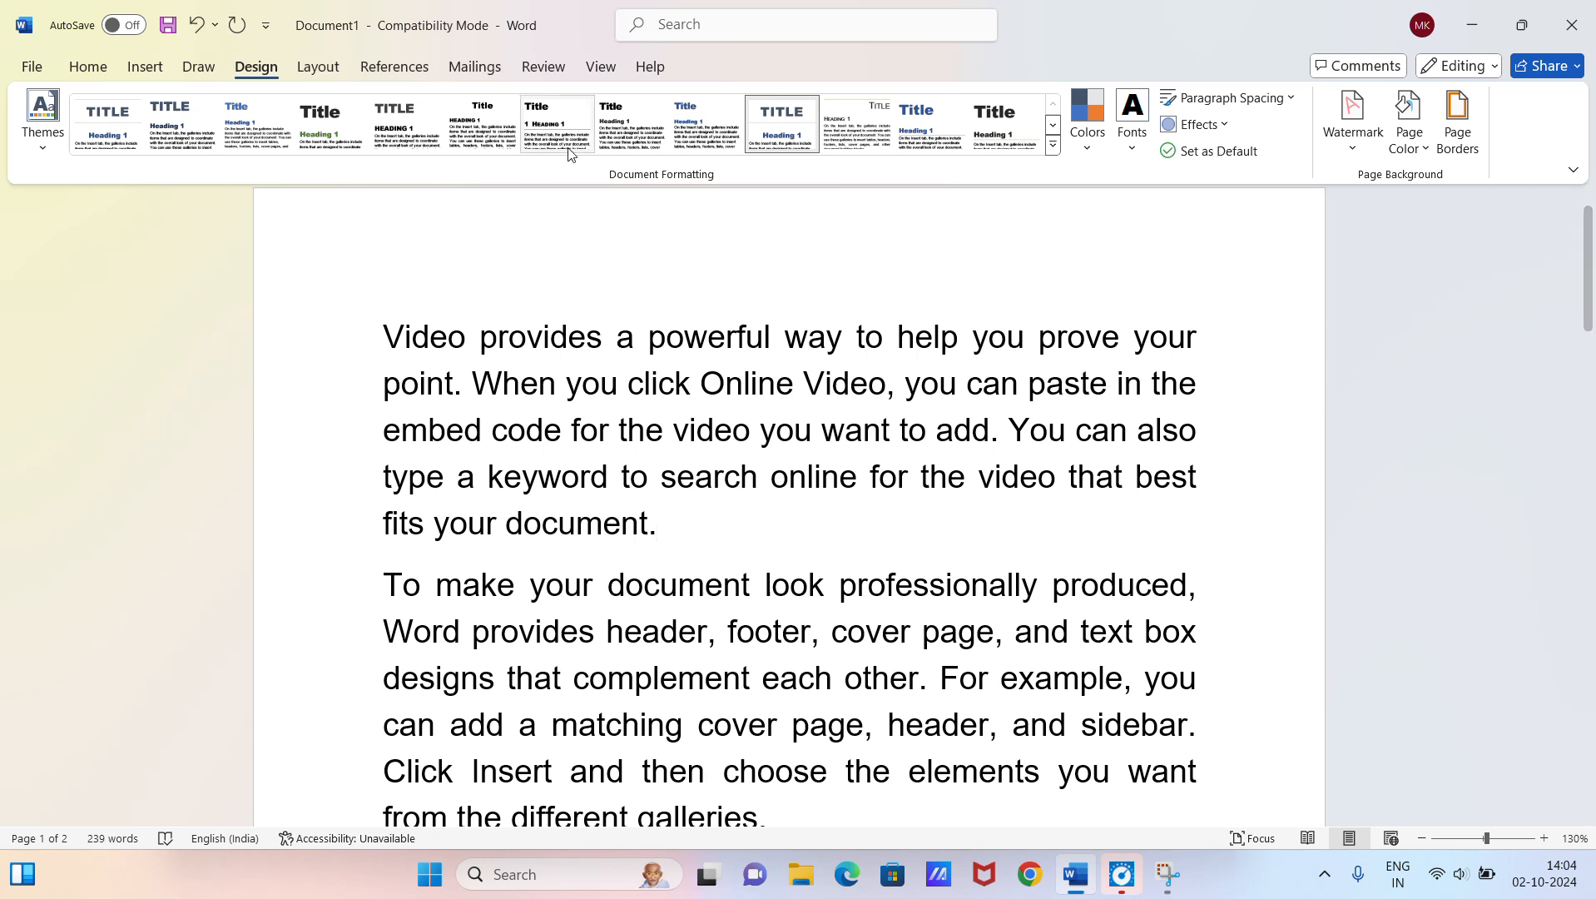
Step: Apply the Basic (Stylish) style set and choose the Glossy theme effects
left_click(331, 126)
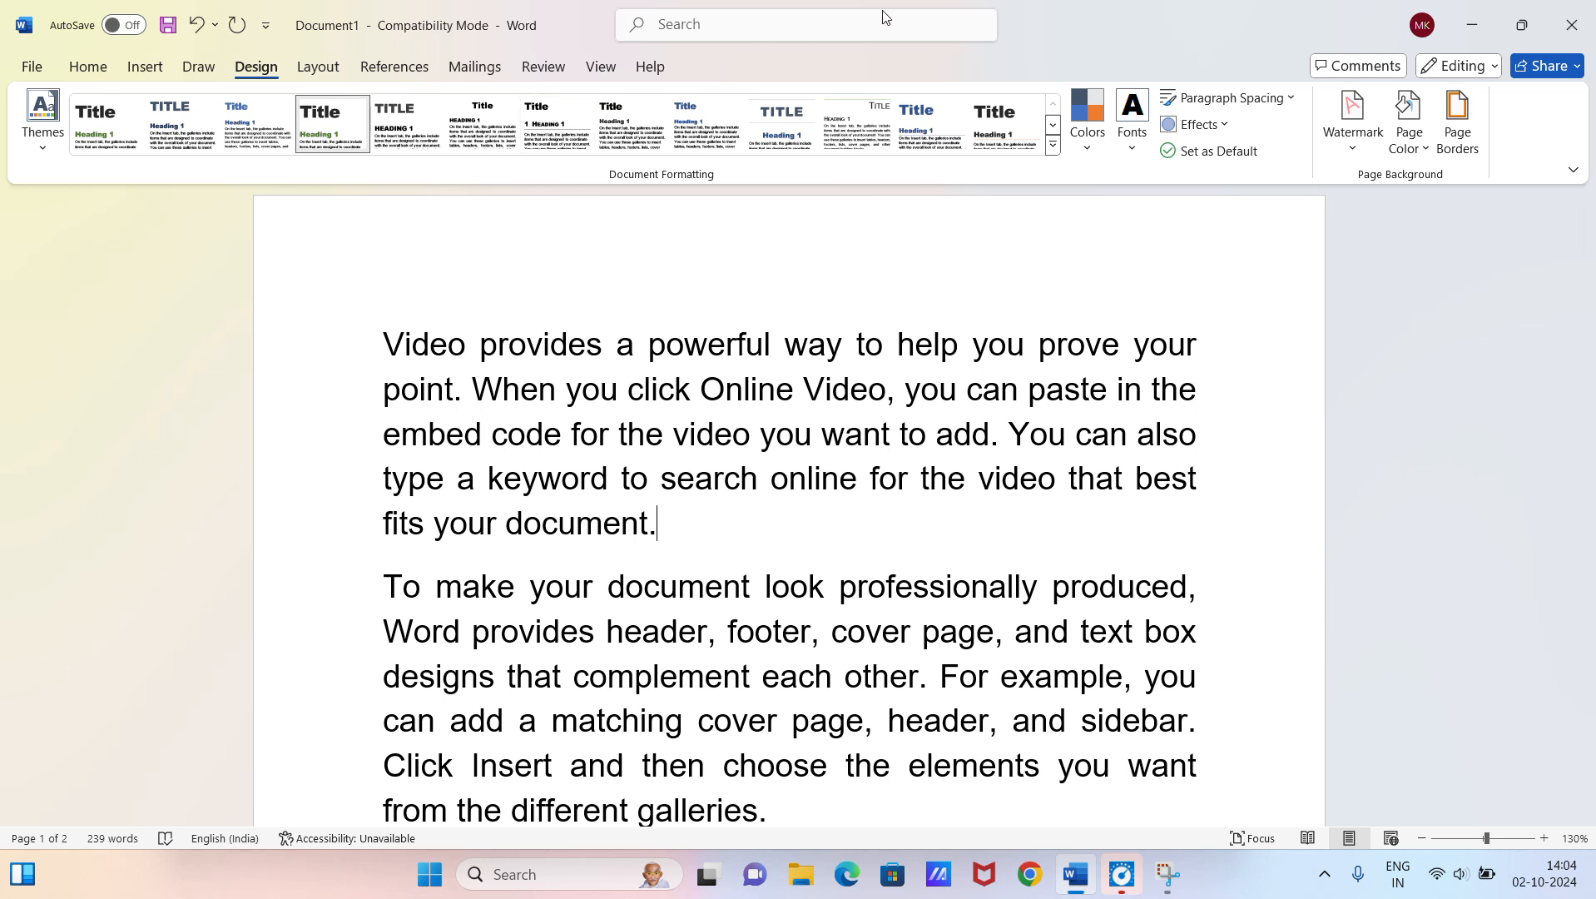
left_click(1223, 127)
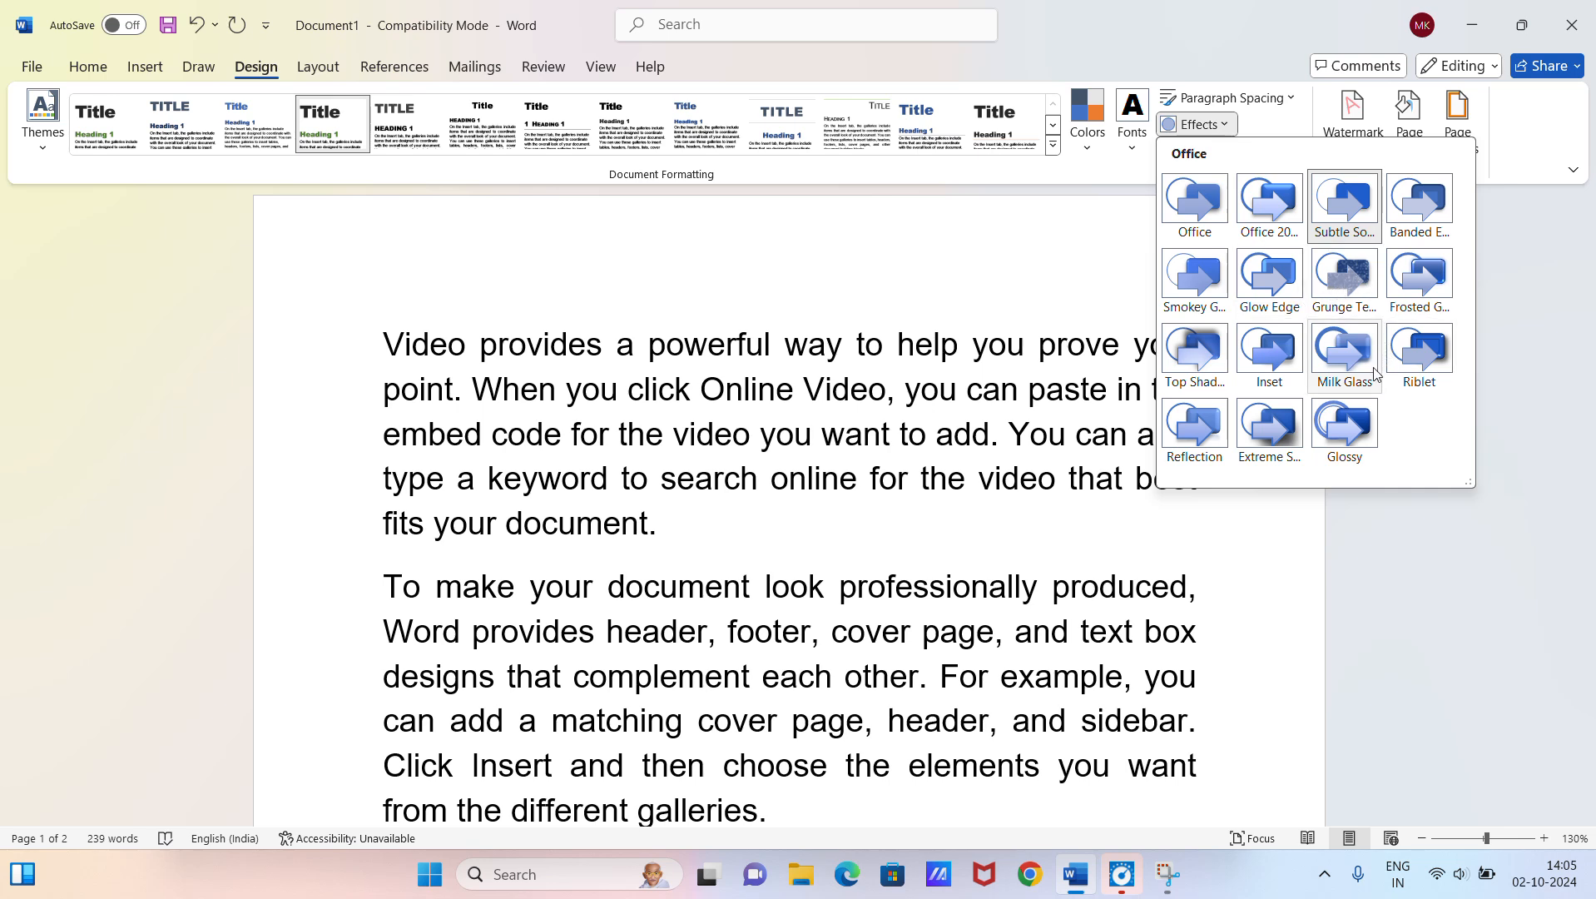
left_click(1356, 418)
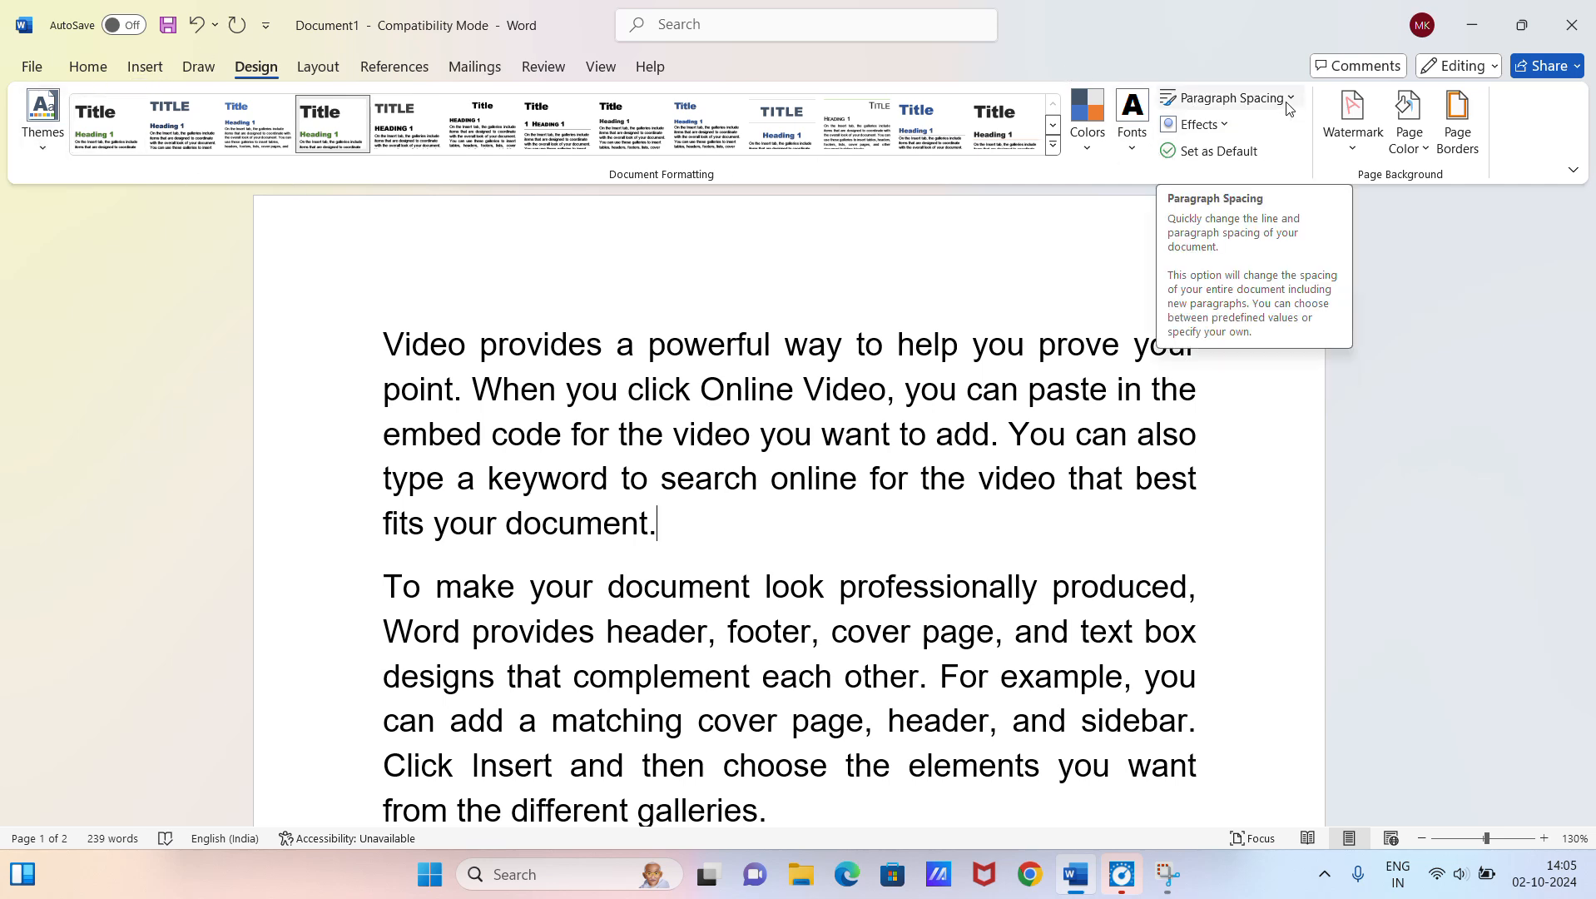
scroll(663, 444, "down", 3)
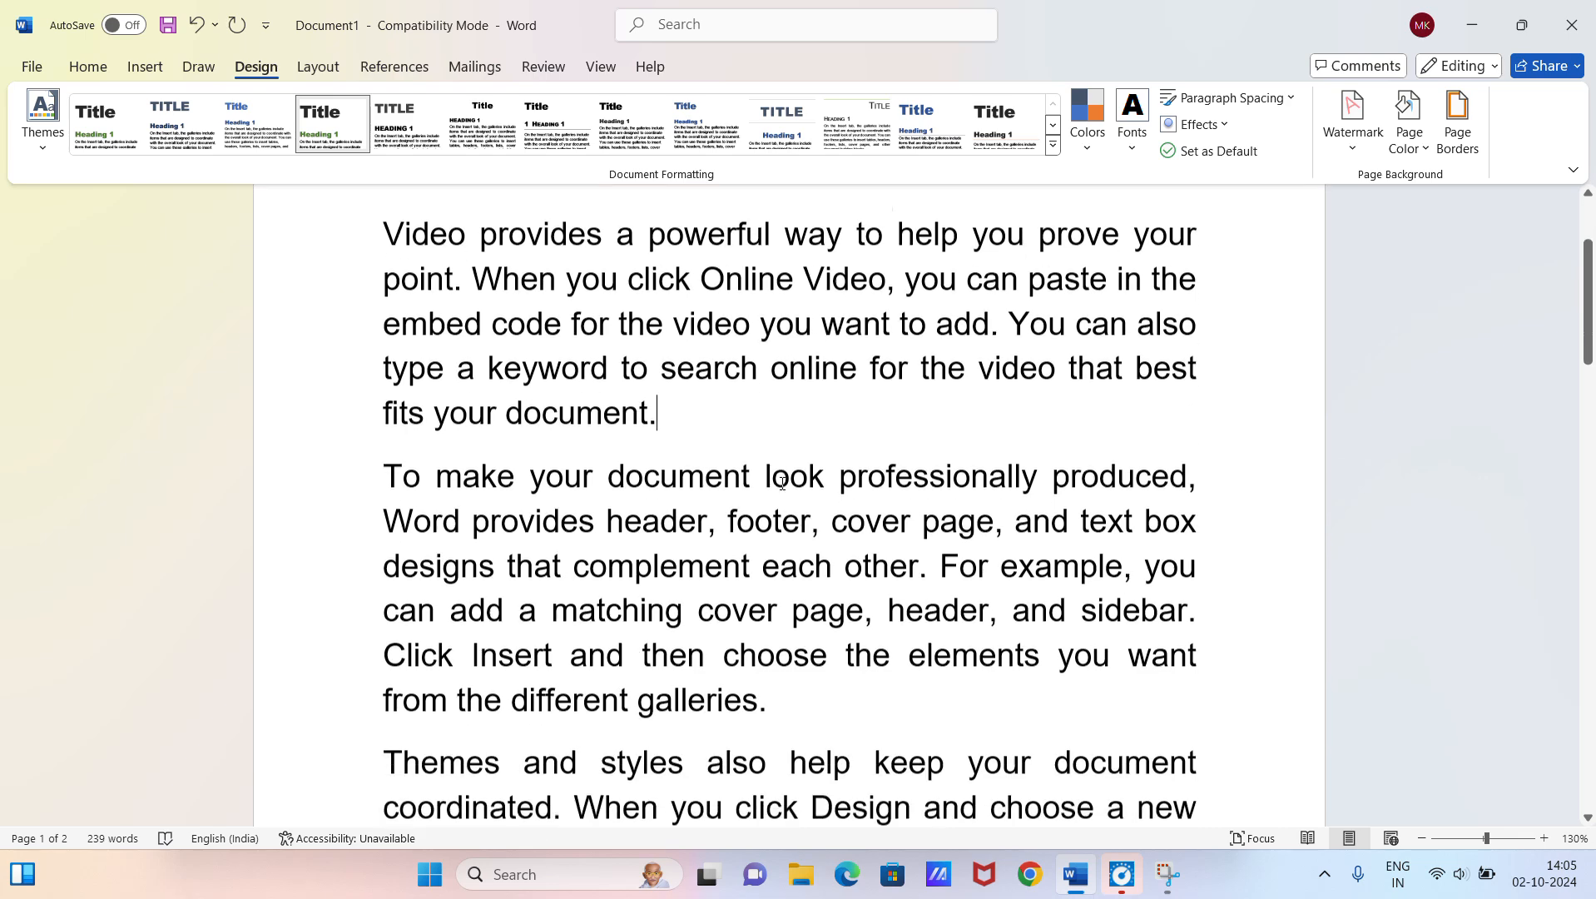
double_click(670, 441)
left_click(616, 359)
scroll(620, 353, "up", 1)
scroll(652, 246, "down", 1)
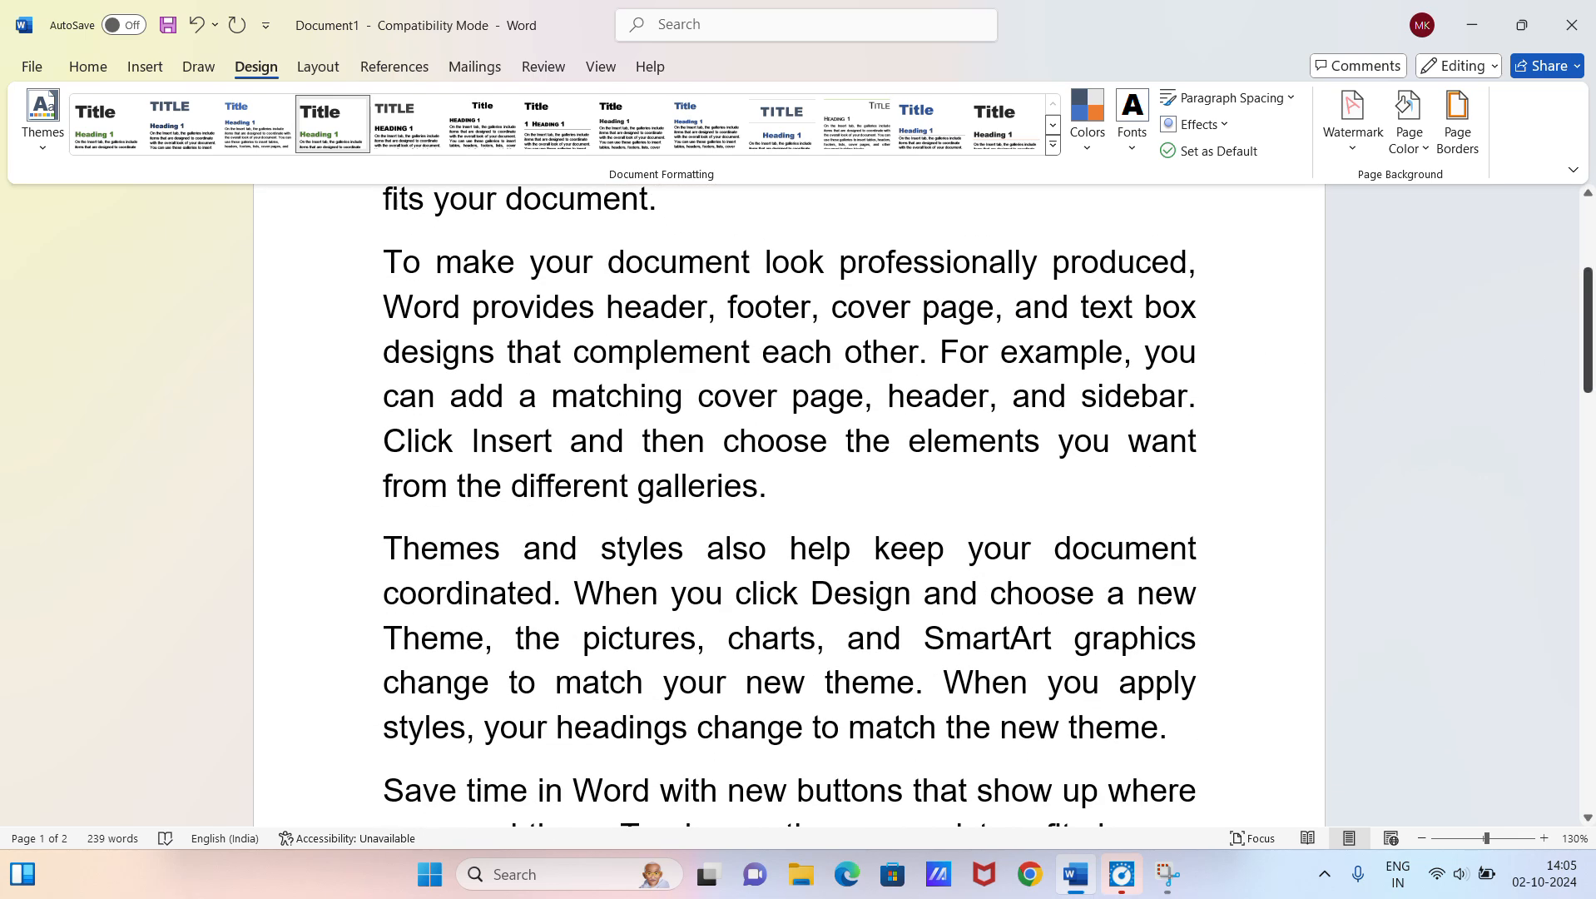
left_click_drag(1588, 327, 1588, 327)
double_click(862, 393)
left_click(882, 401)
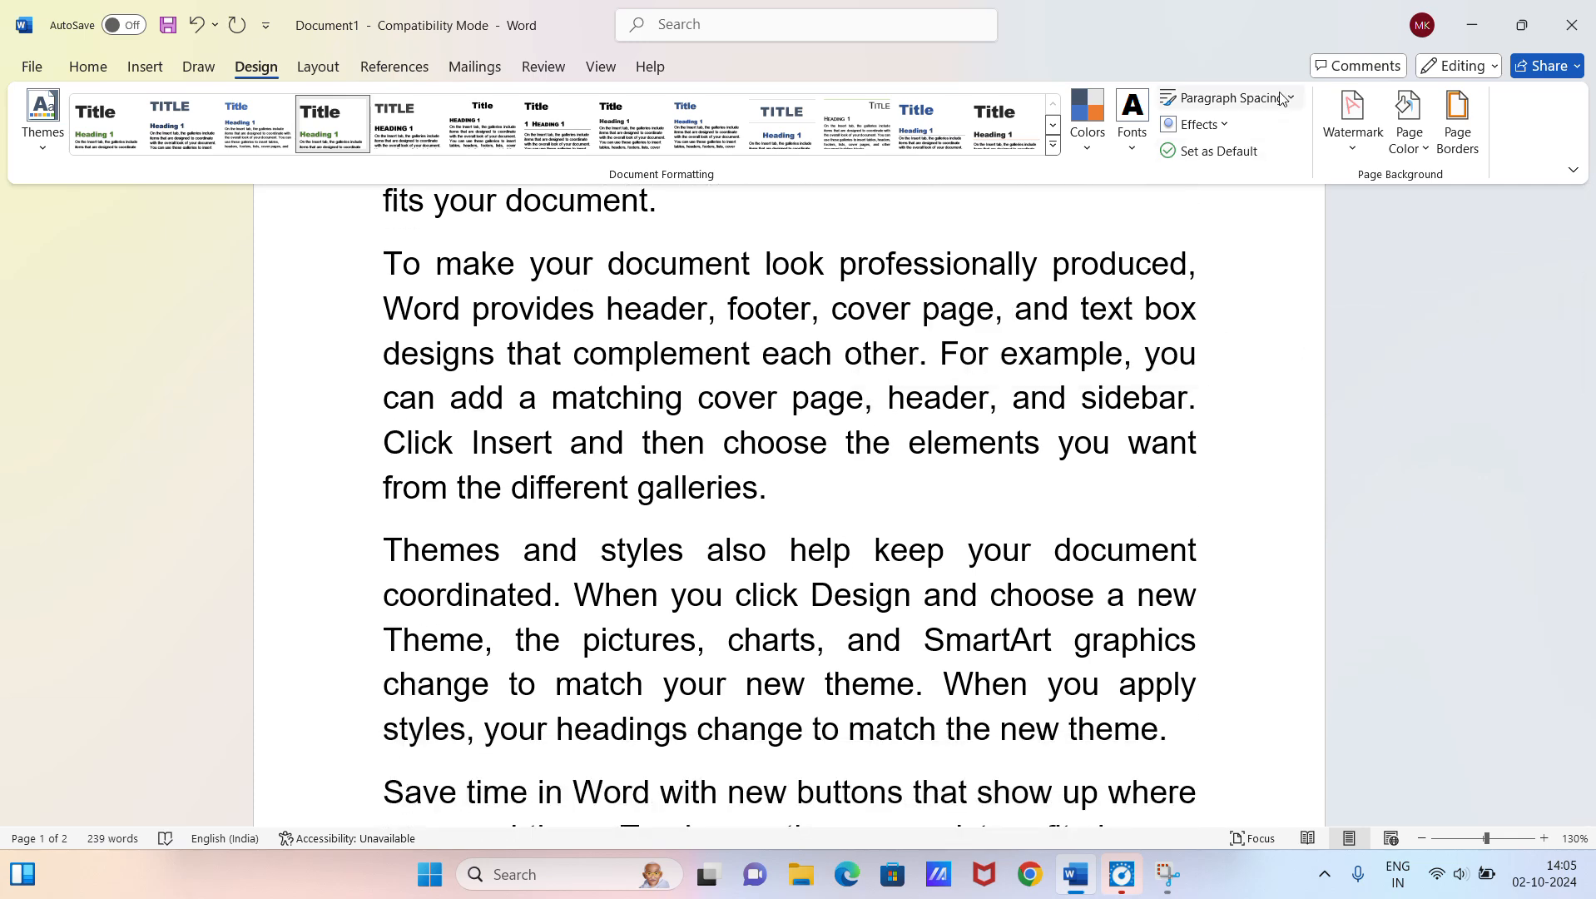
Step: Apply the built-in Open paragraph spacing to the whole document and check the paragraphs
left_click(1230, 98)
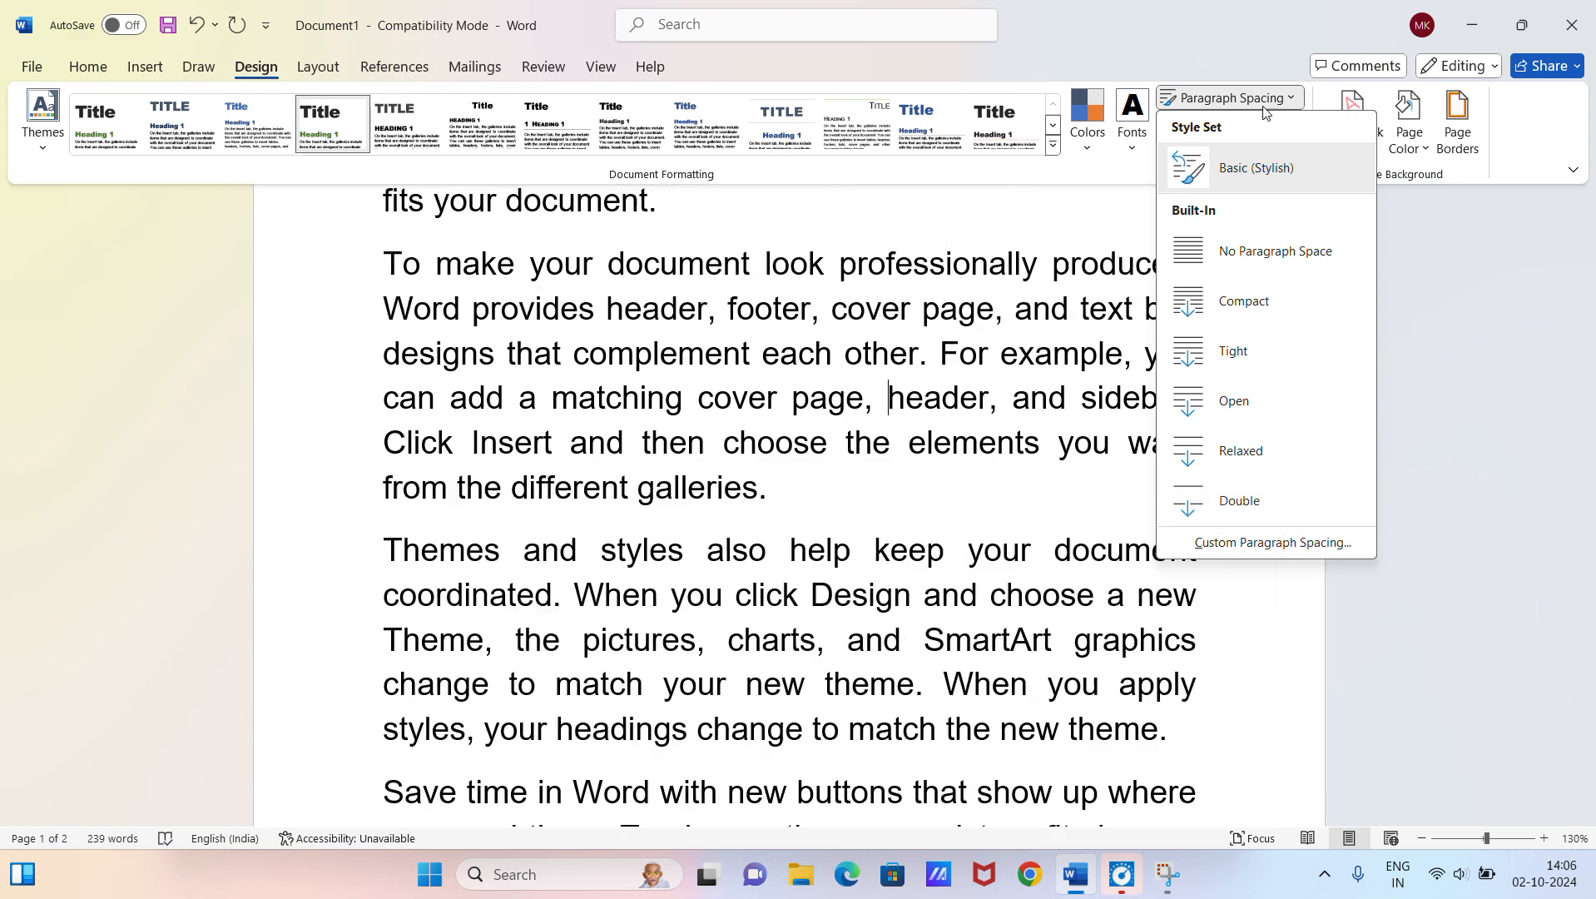
left_click(1252, 395)
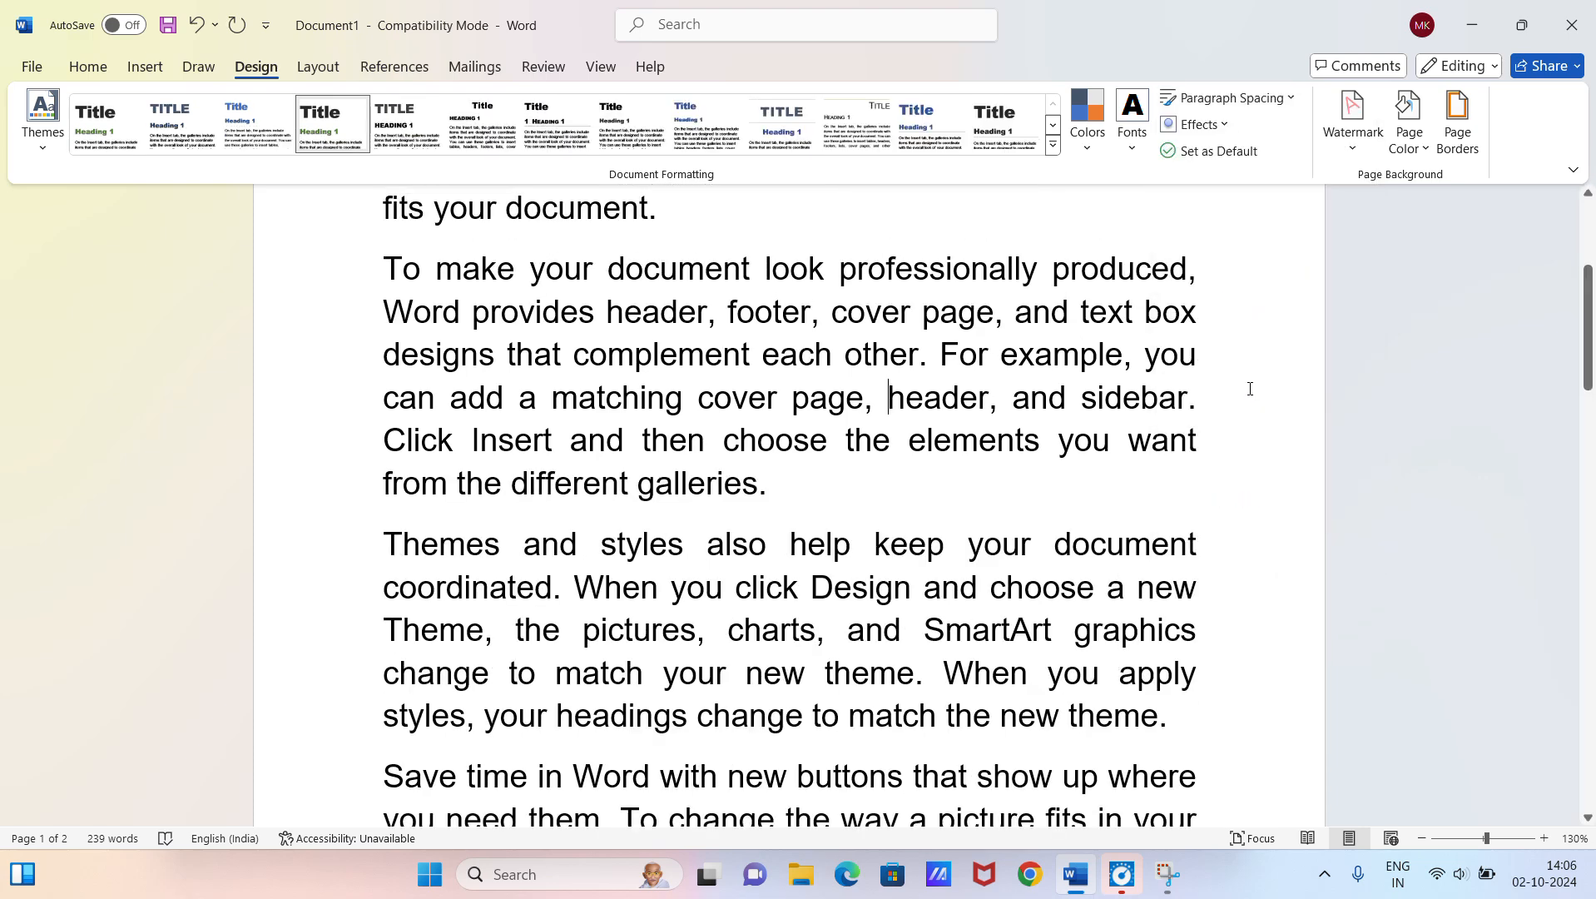
scroll(794, 406, "up", 2)
scroll(795, 391, "down", 1)
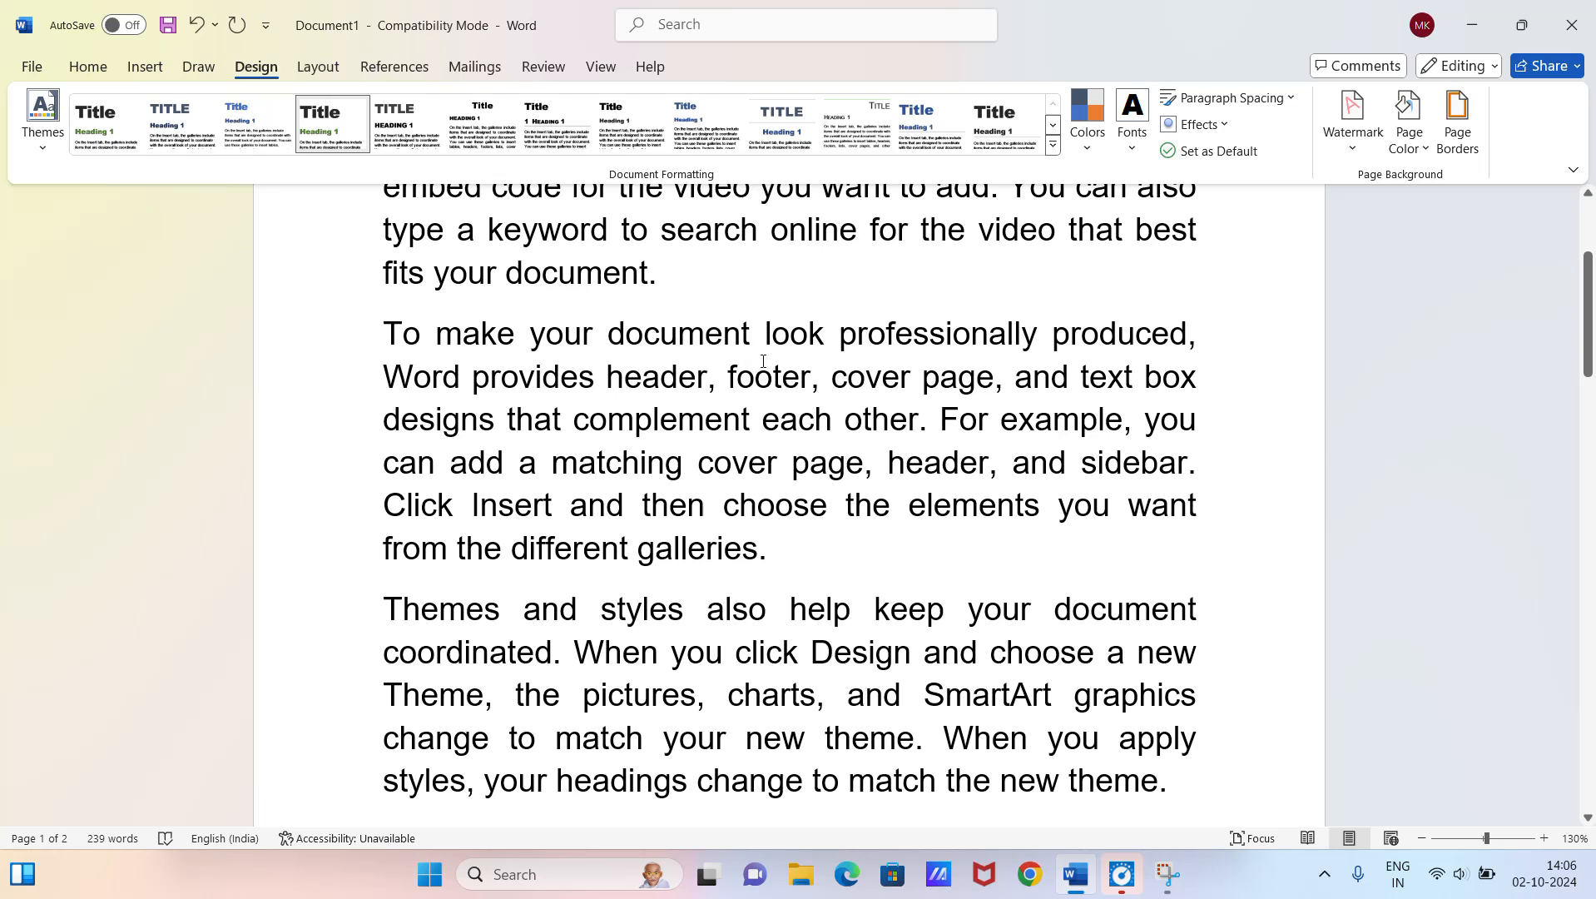
Step: Switch the document's paragraph spacing to the built-in Compact preset
left_click(1289, 100)
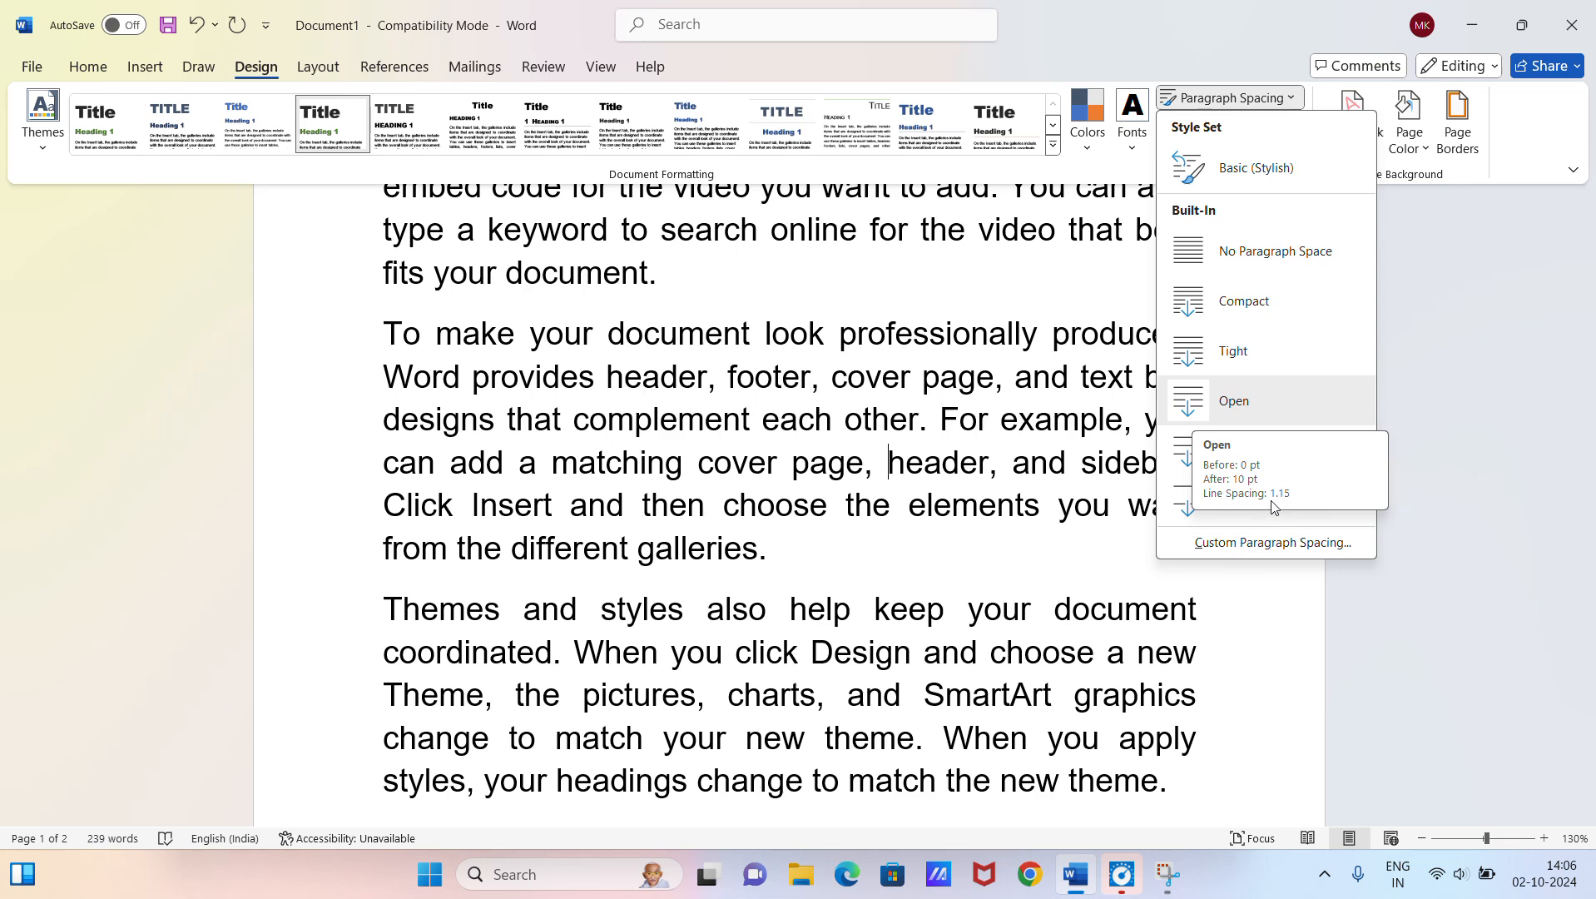
left_click(1235, 317)
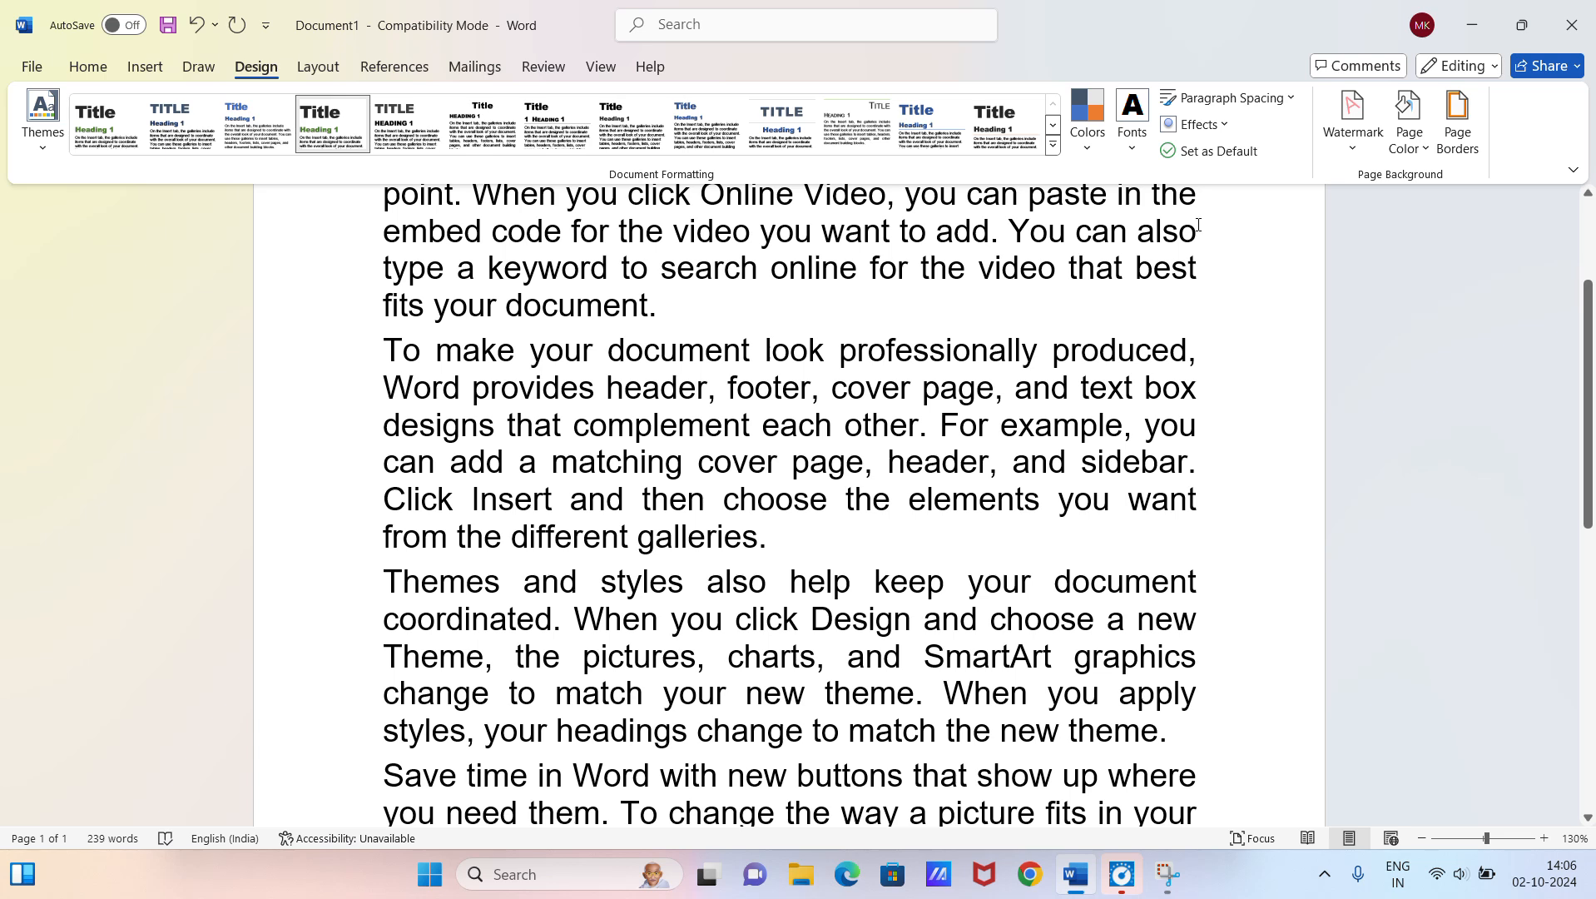
left_click(1246, 97)
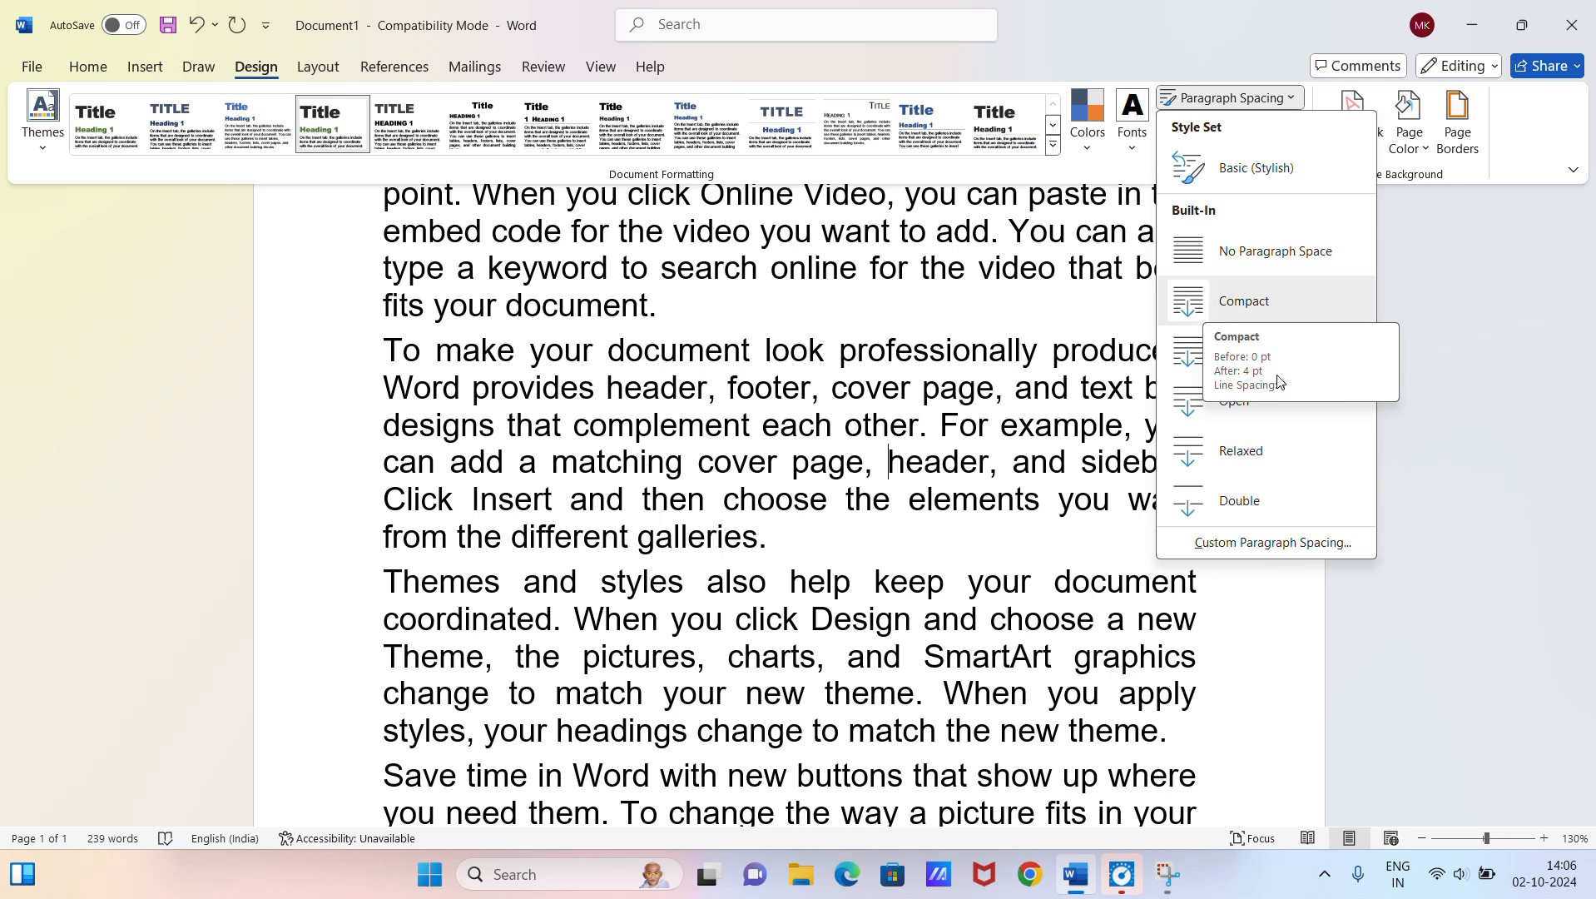
left_click(1384, 230)
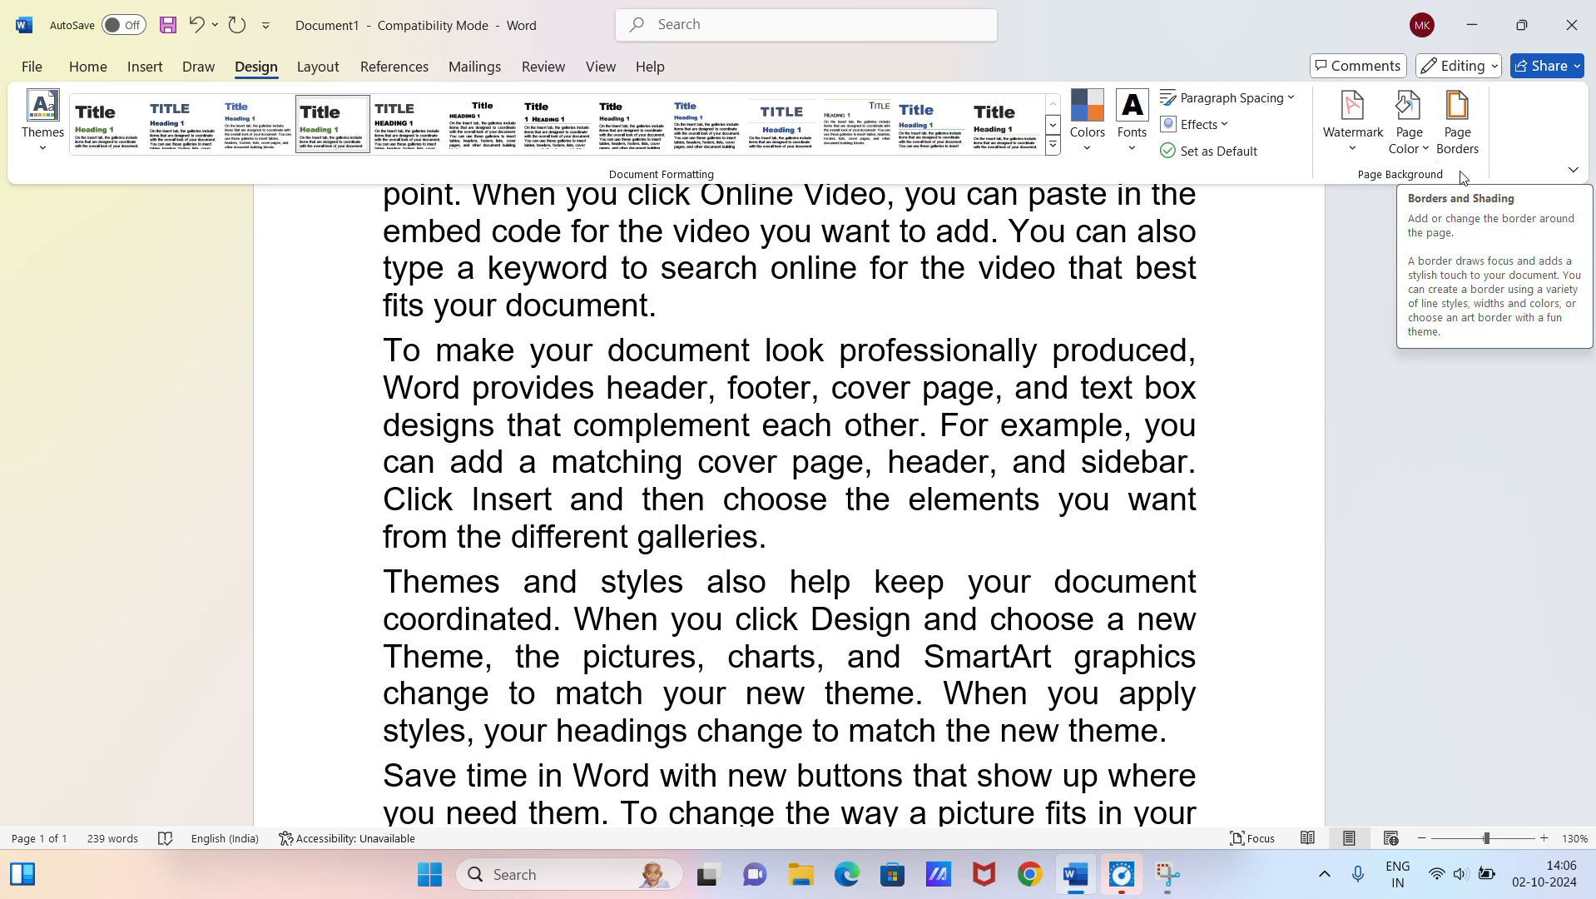
Step: Add the diagonal CONFIDENTIAL 1 watermark to the document and check it behind the text
left_click(1357, 133)
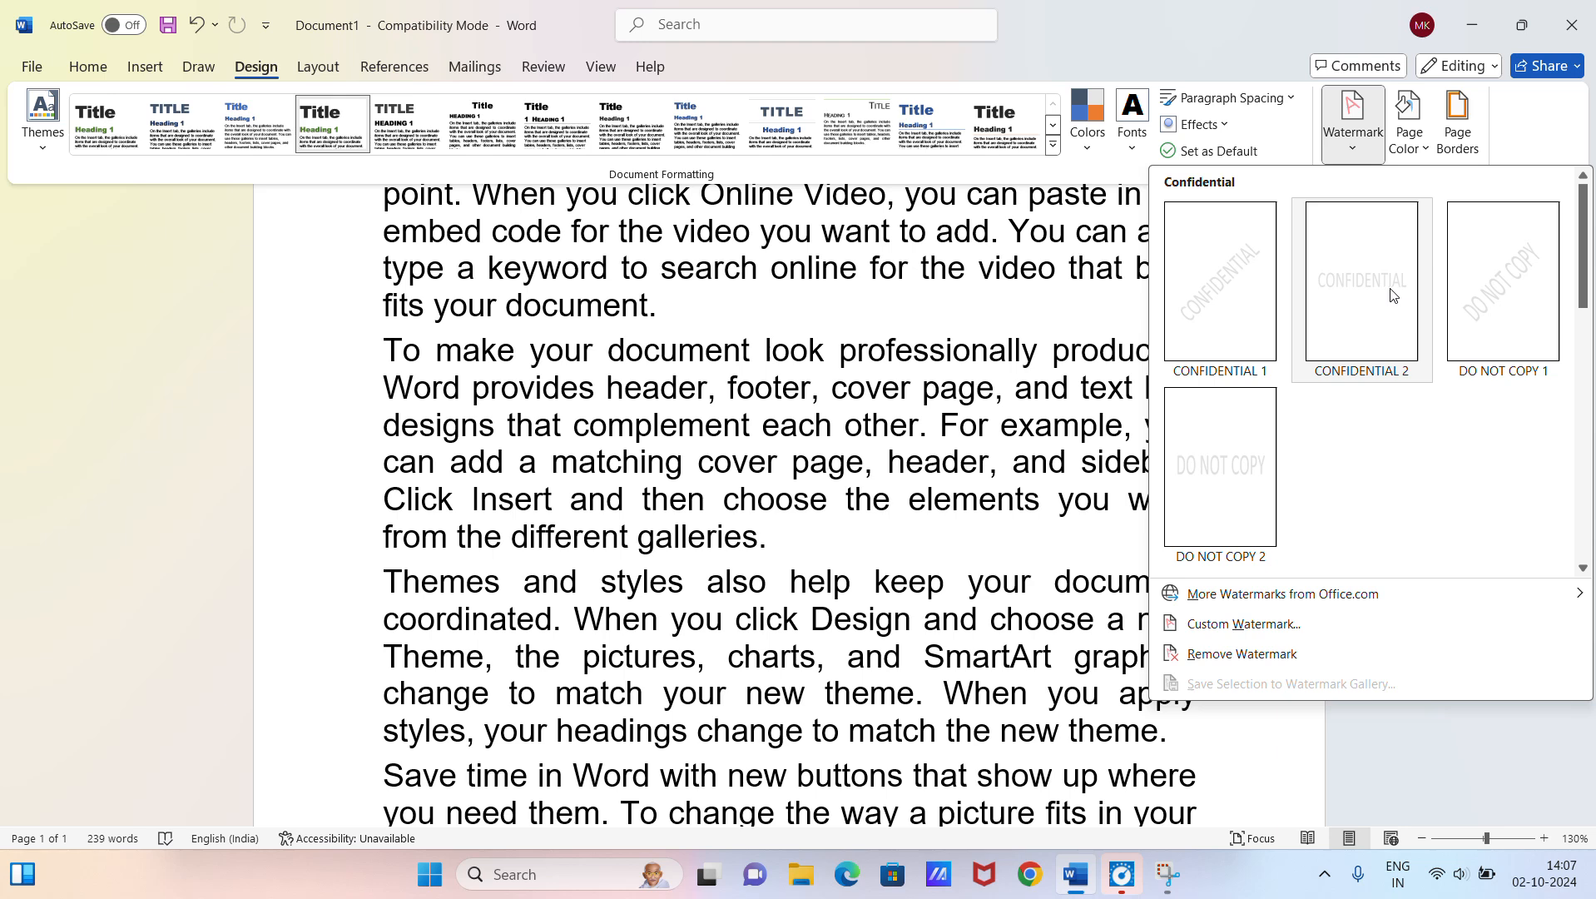
left_click(1248, 335)
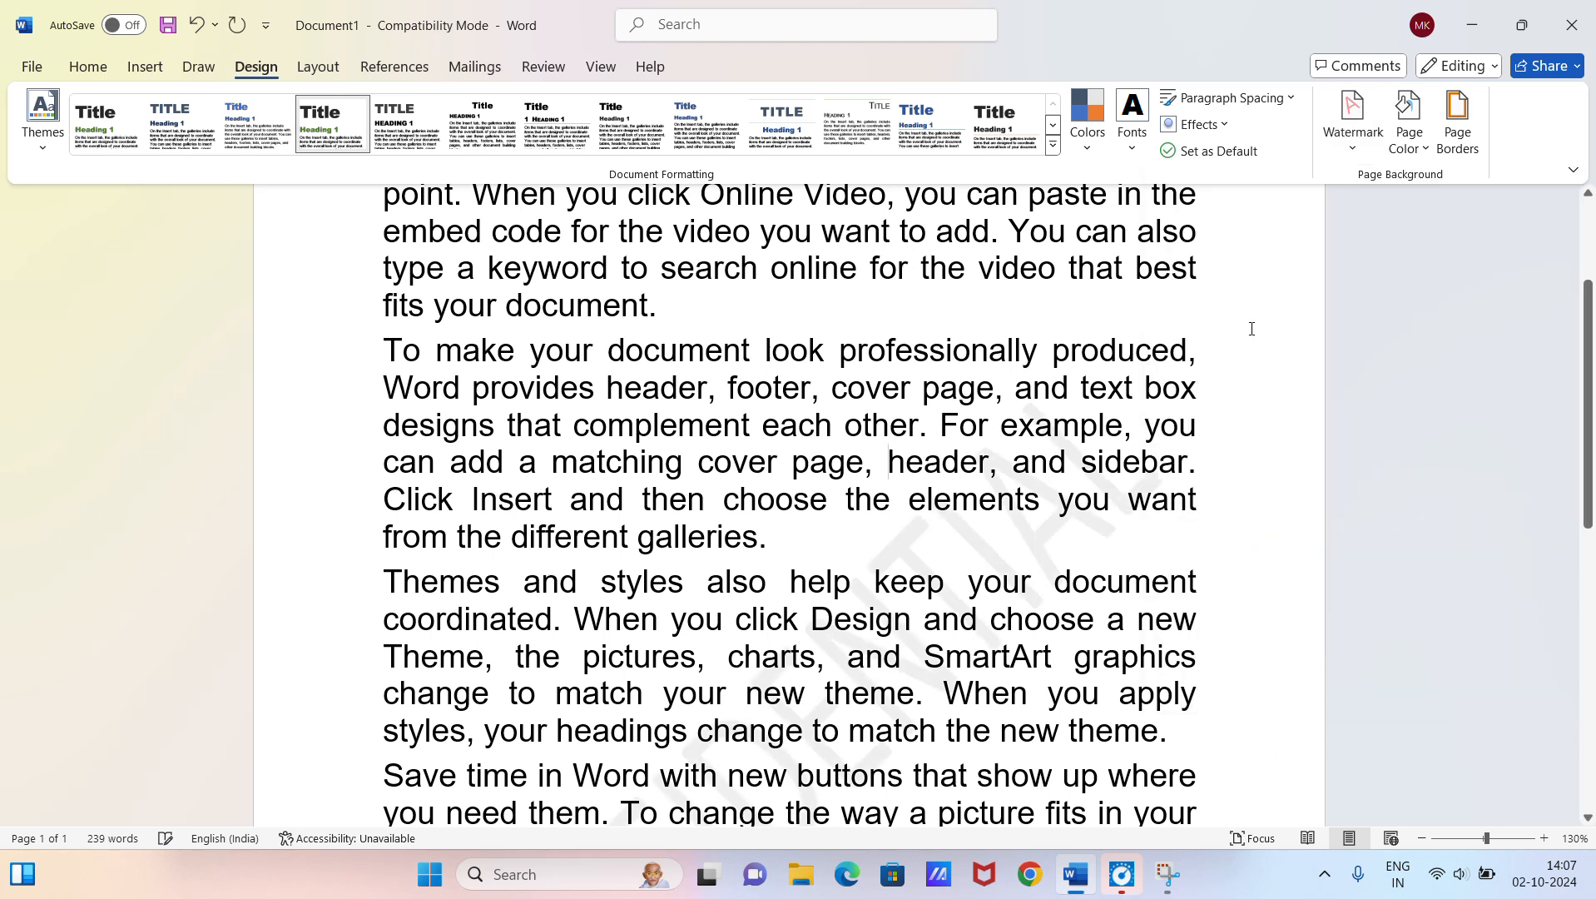
scroll(994, 607, "up", 1)
scroll(993, 607, "down", 2)
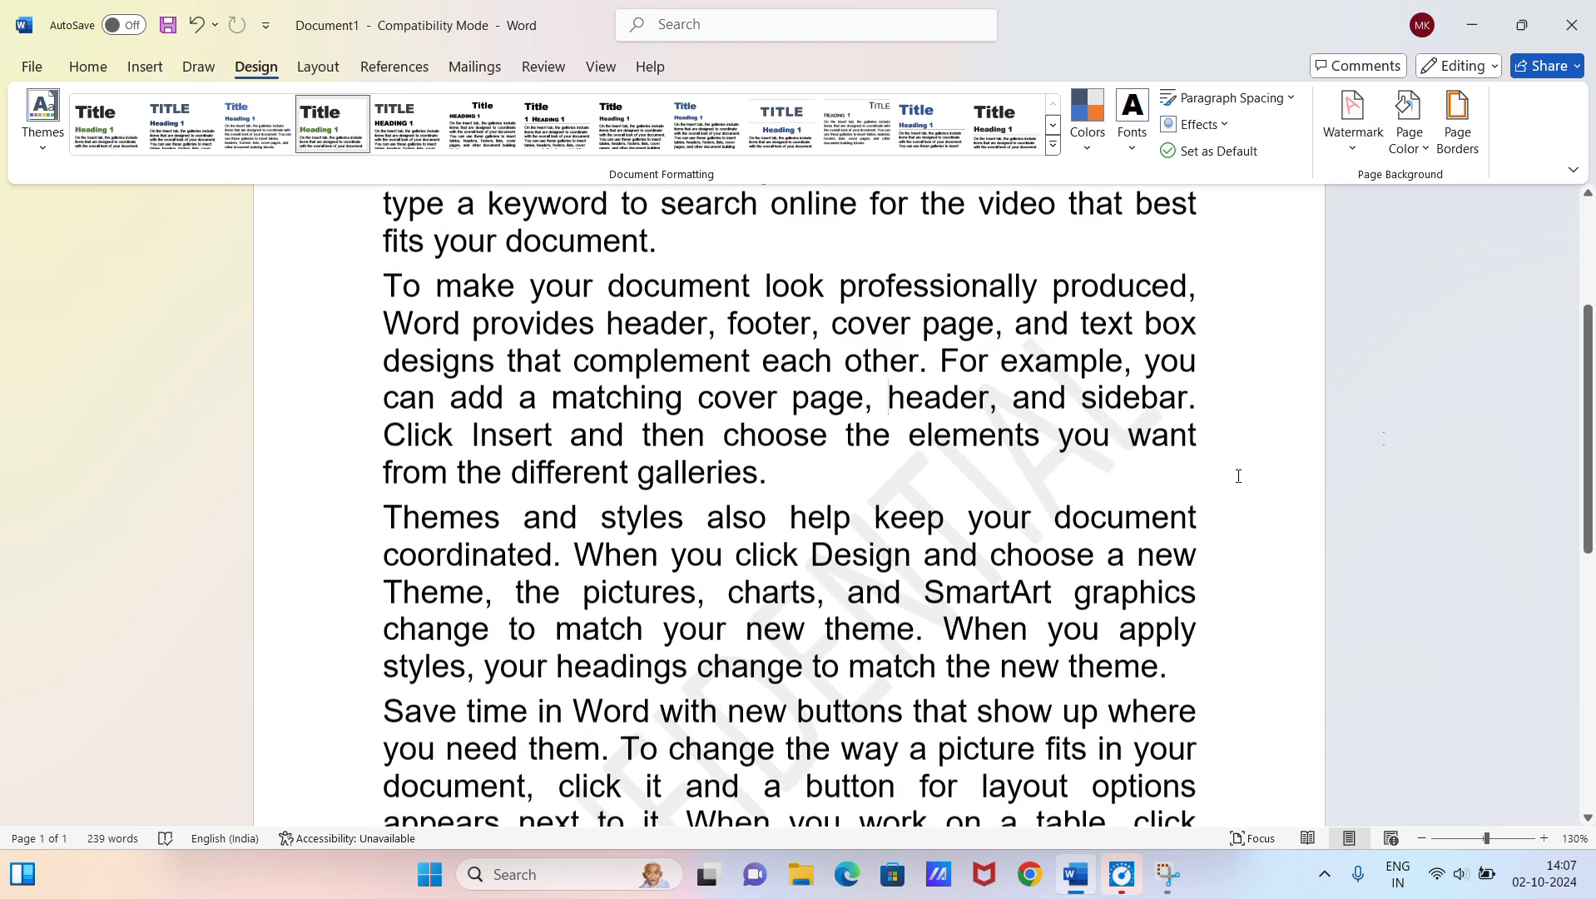
scroll(1590, 403, "down", 2)
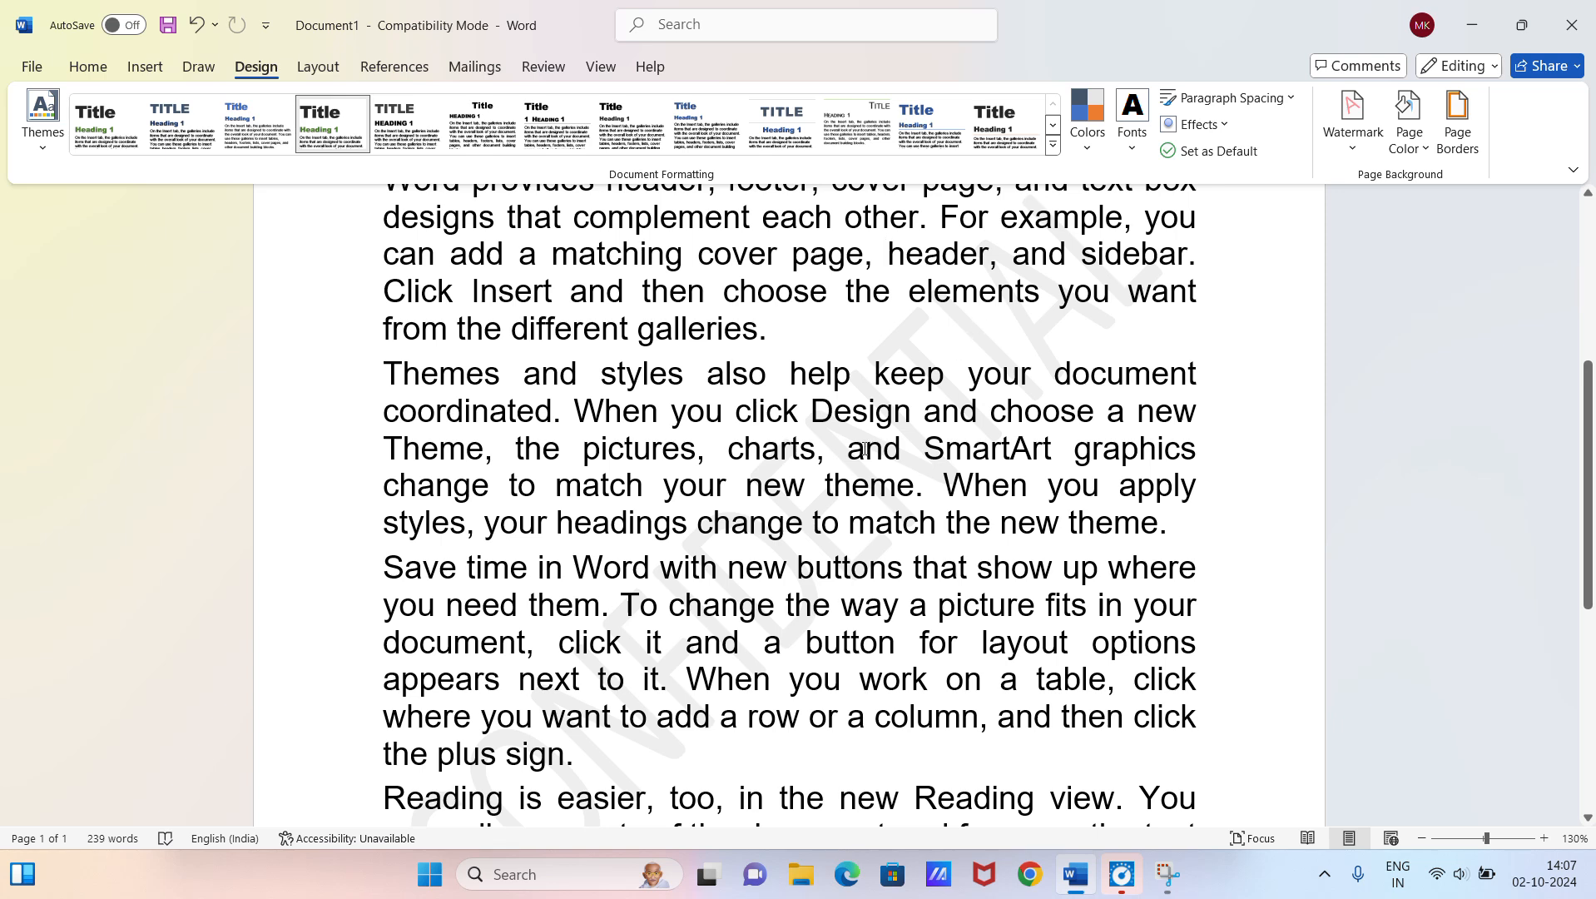
Step: Zoom out to 90% and set up a custom text watermark, replacing the watermark wording with the presenter's name
left_click(1421, 838)
left_click(1422, 838)
left_click(1422, 837)
left_click(1421, 838)
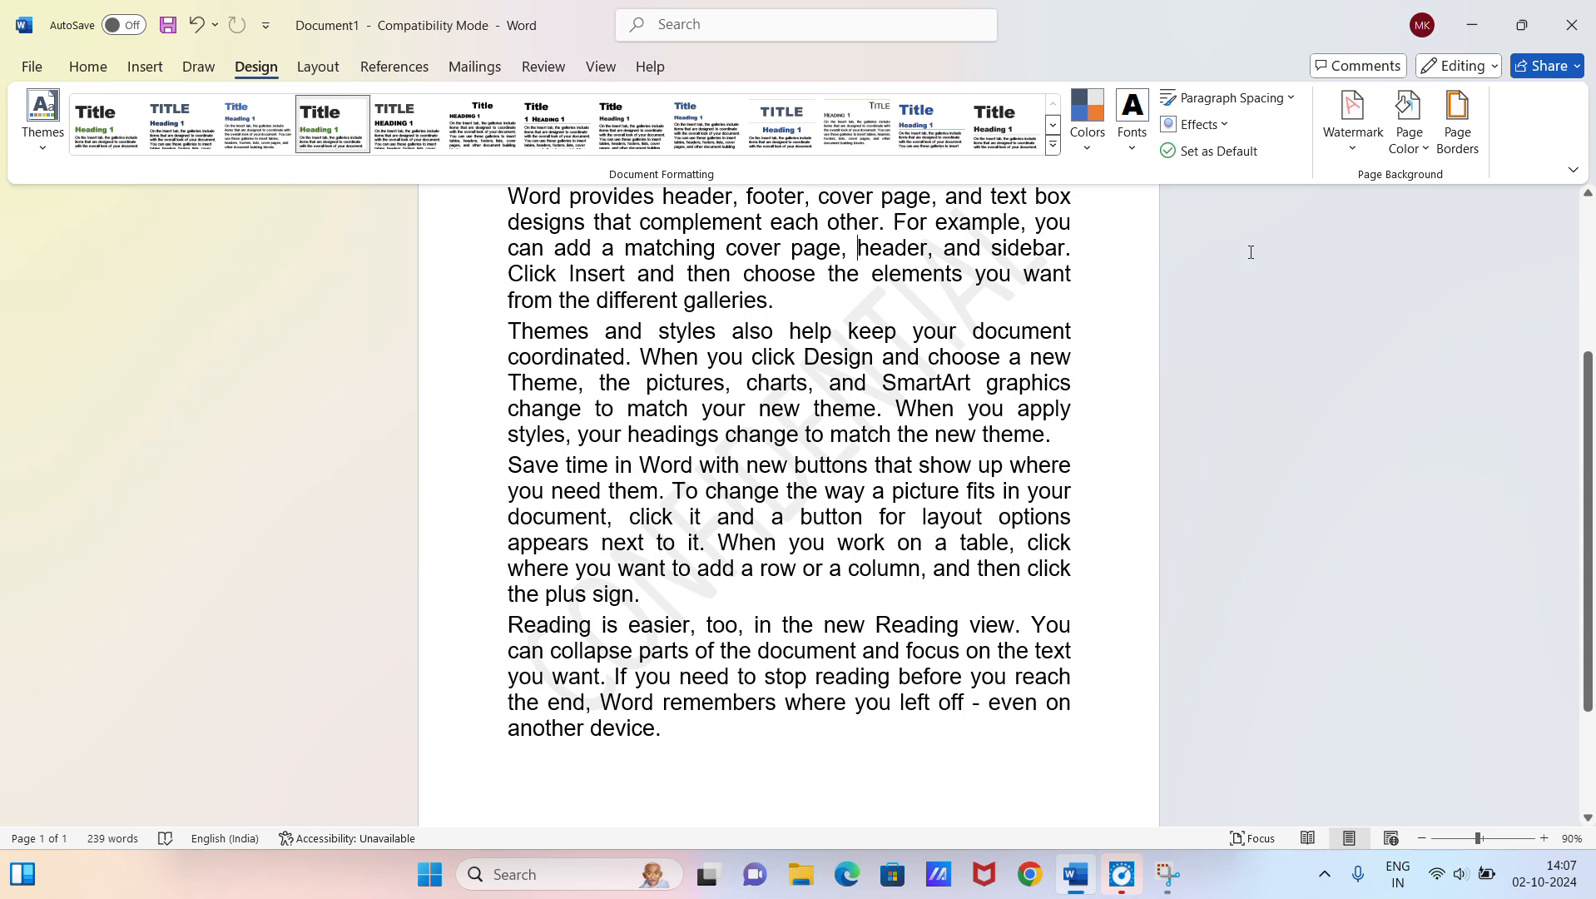
left_click(1365, 148)
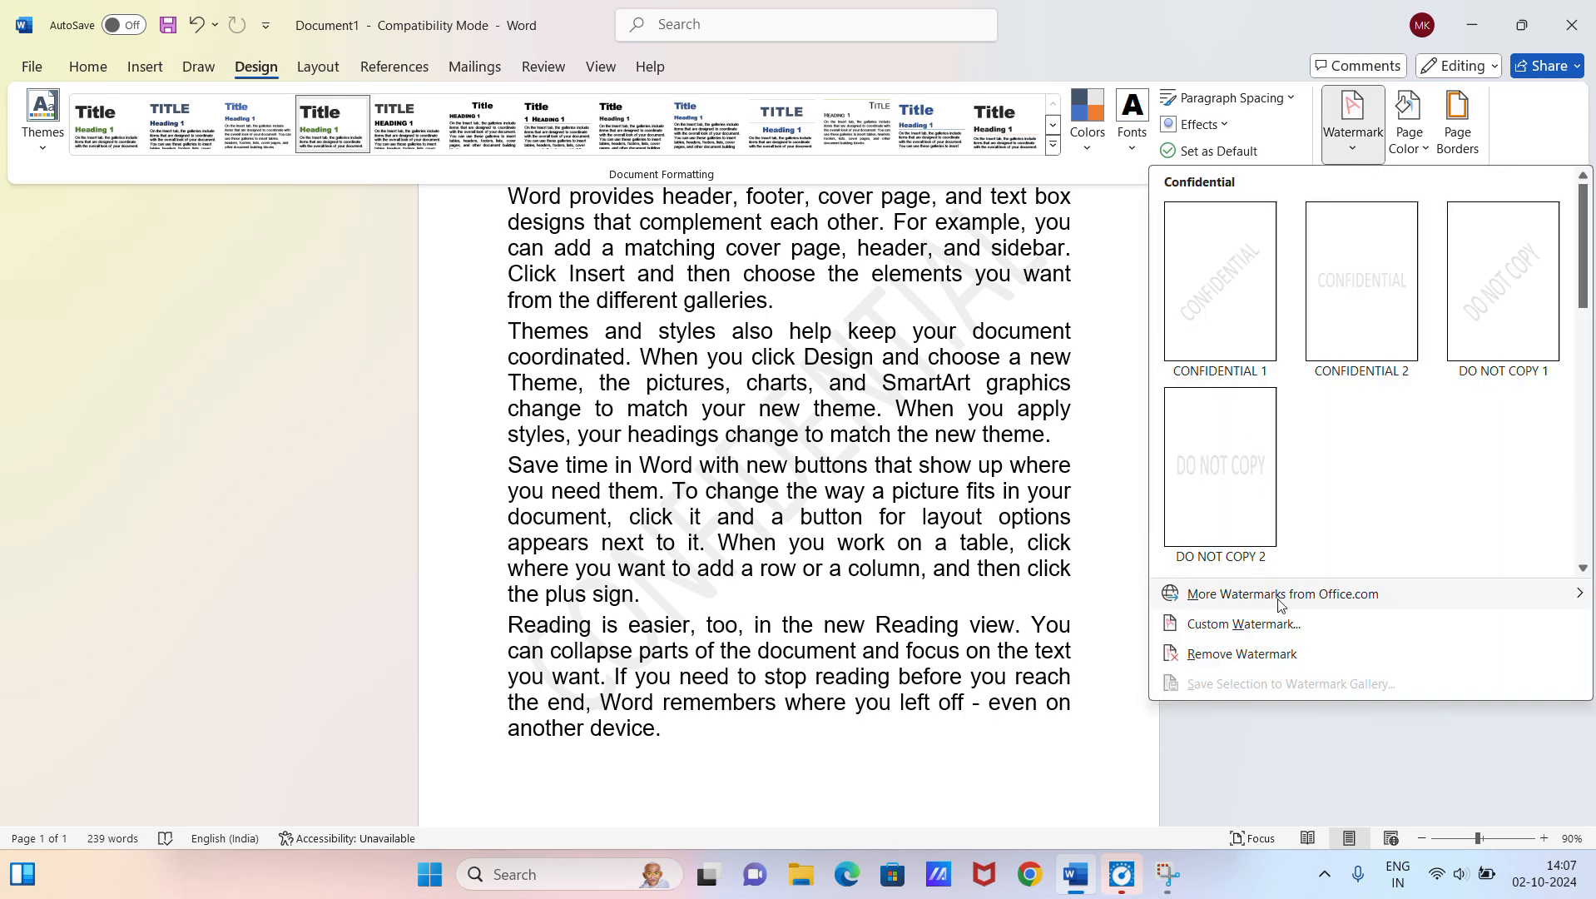
left_click(1288, 626)
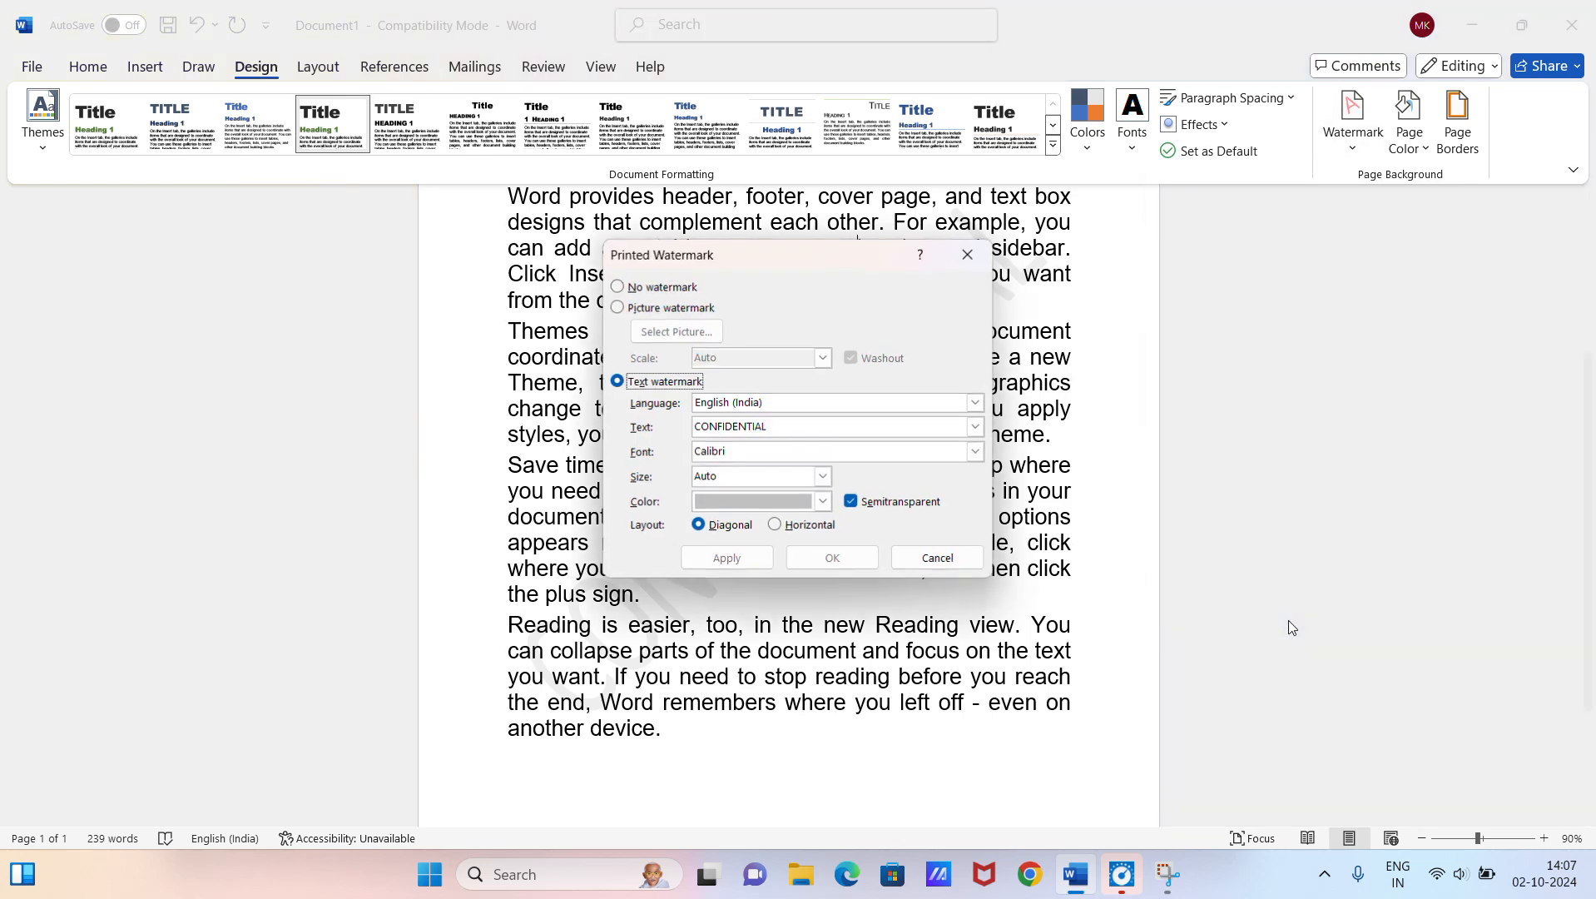
double_click(768, 425)
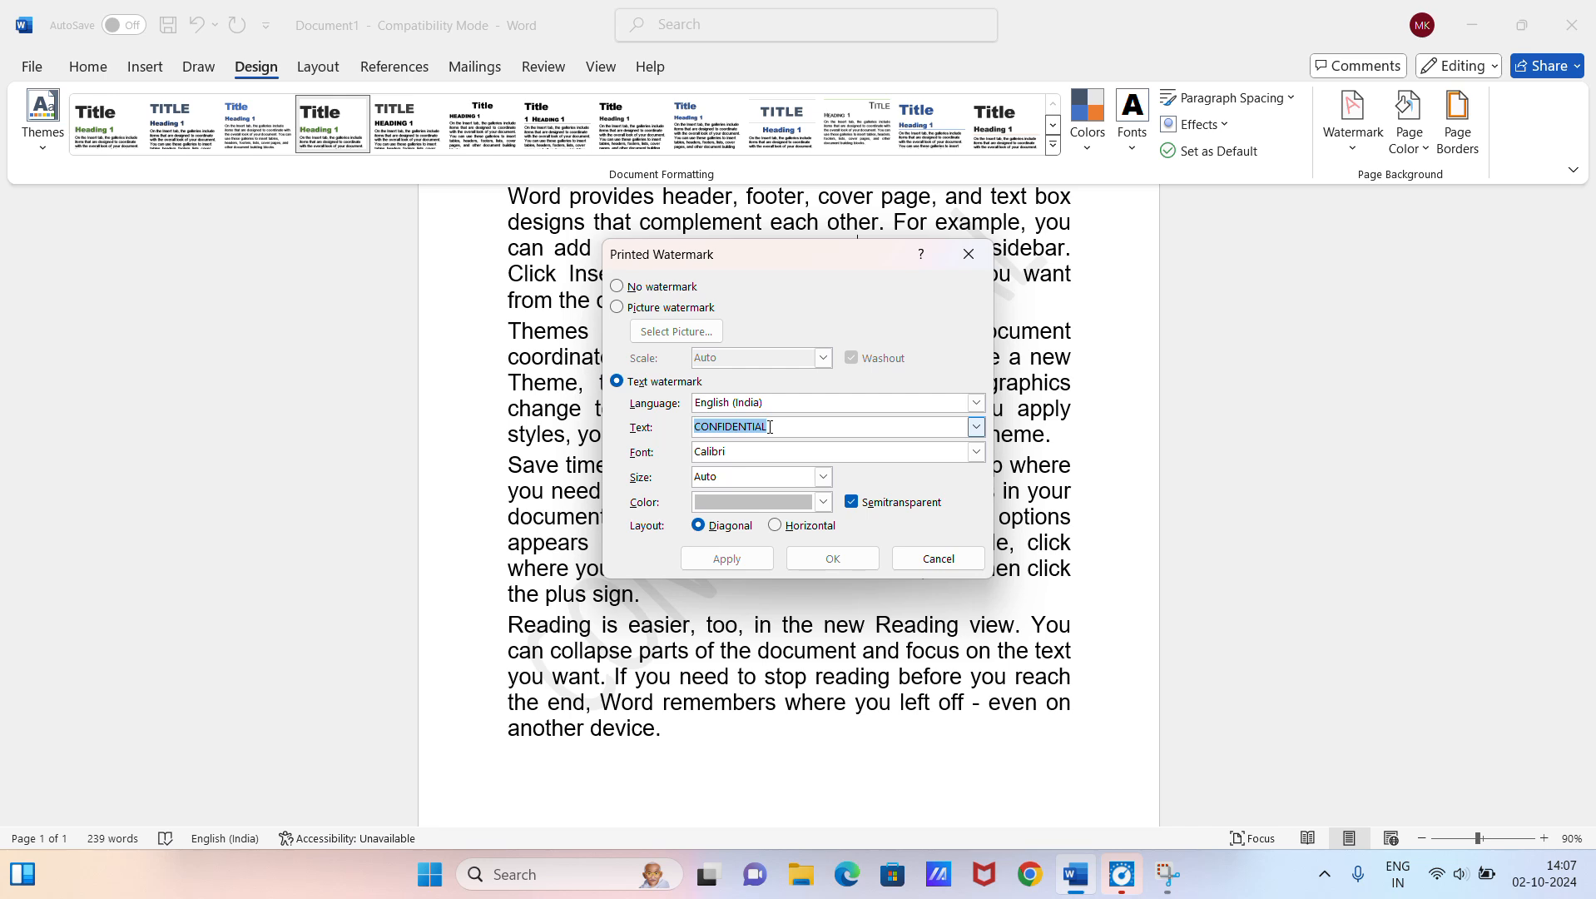
type("nagarwa")
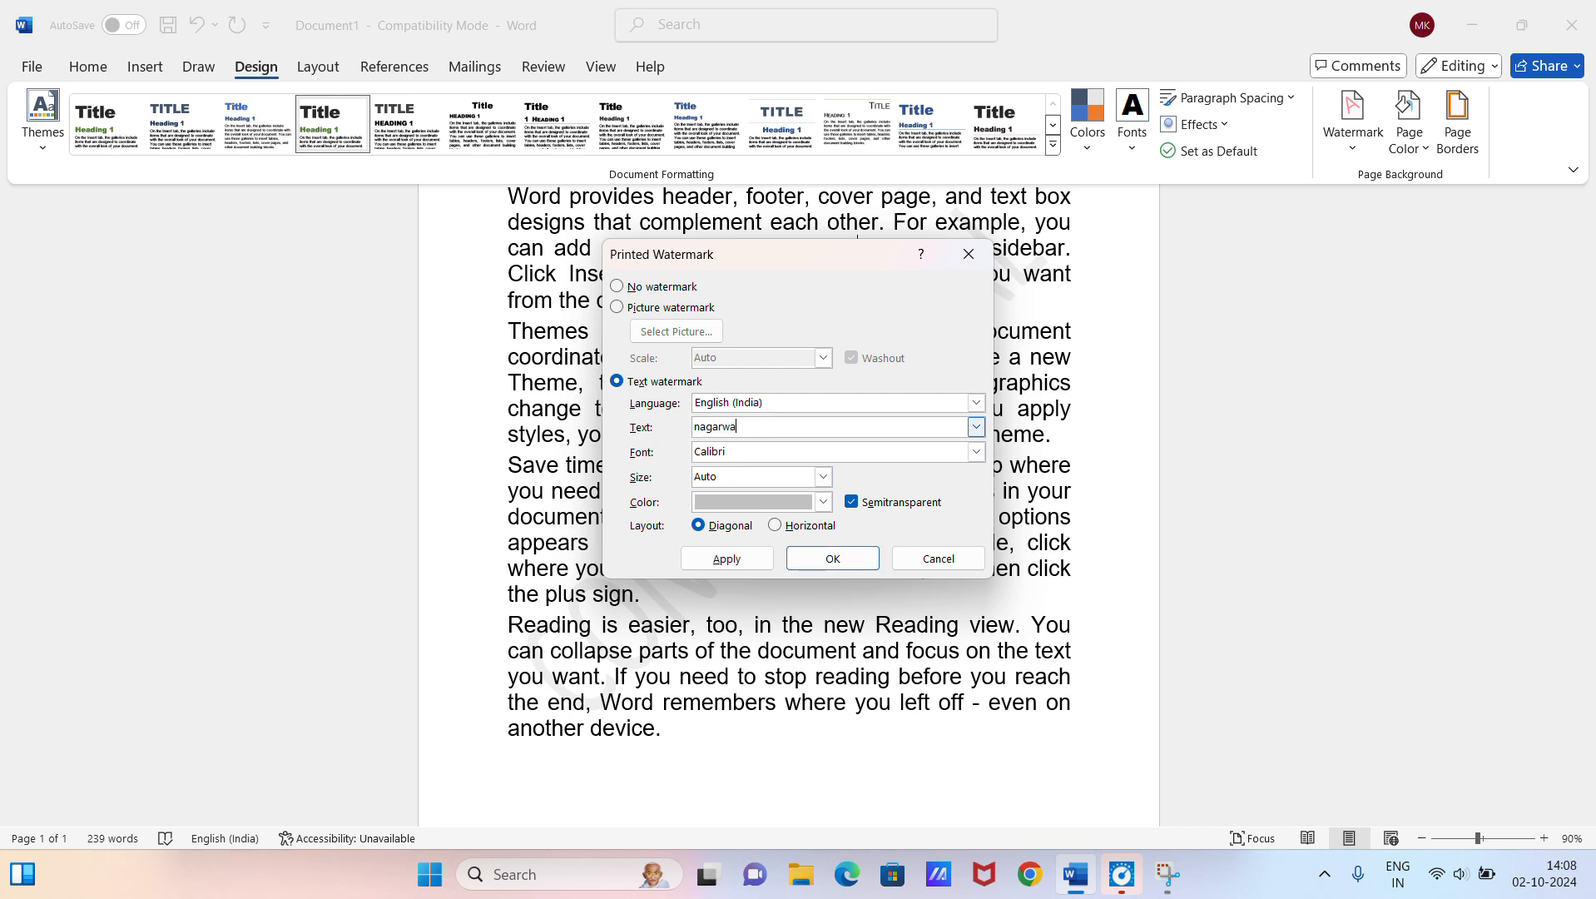
type("l guruji")
Step: Set the custom watermark's color to a dark gray from the black theme shades
left_click(823, 501)
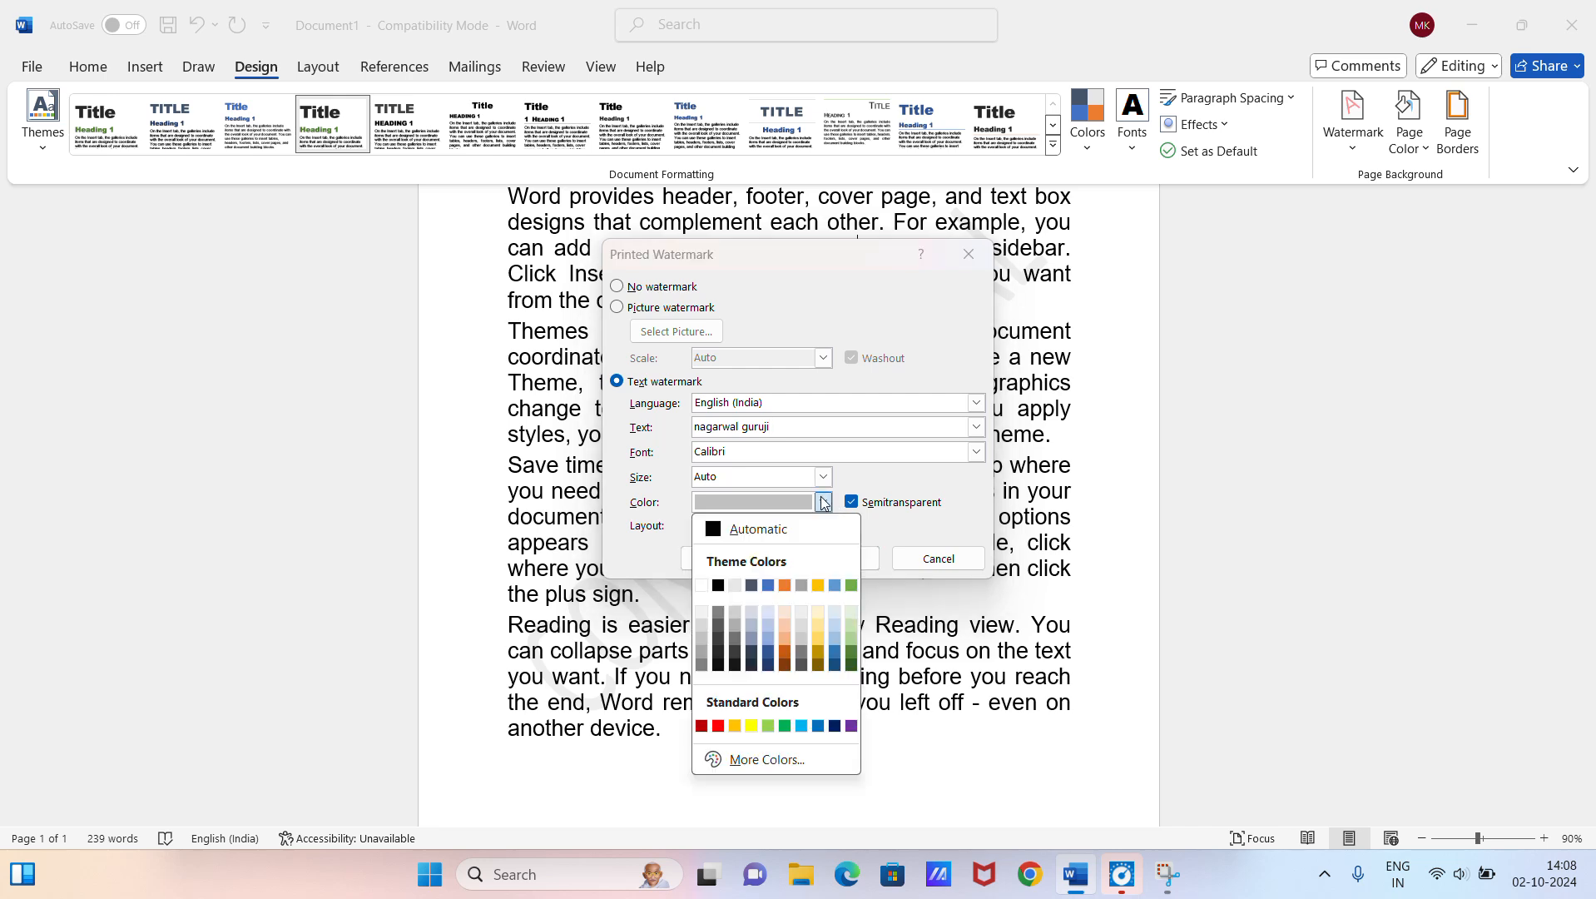
left_click(719, 641)
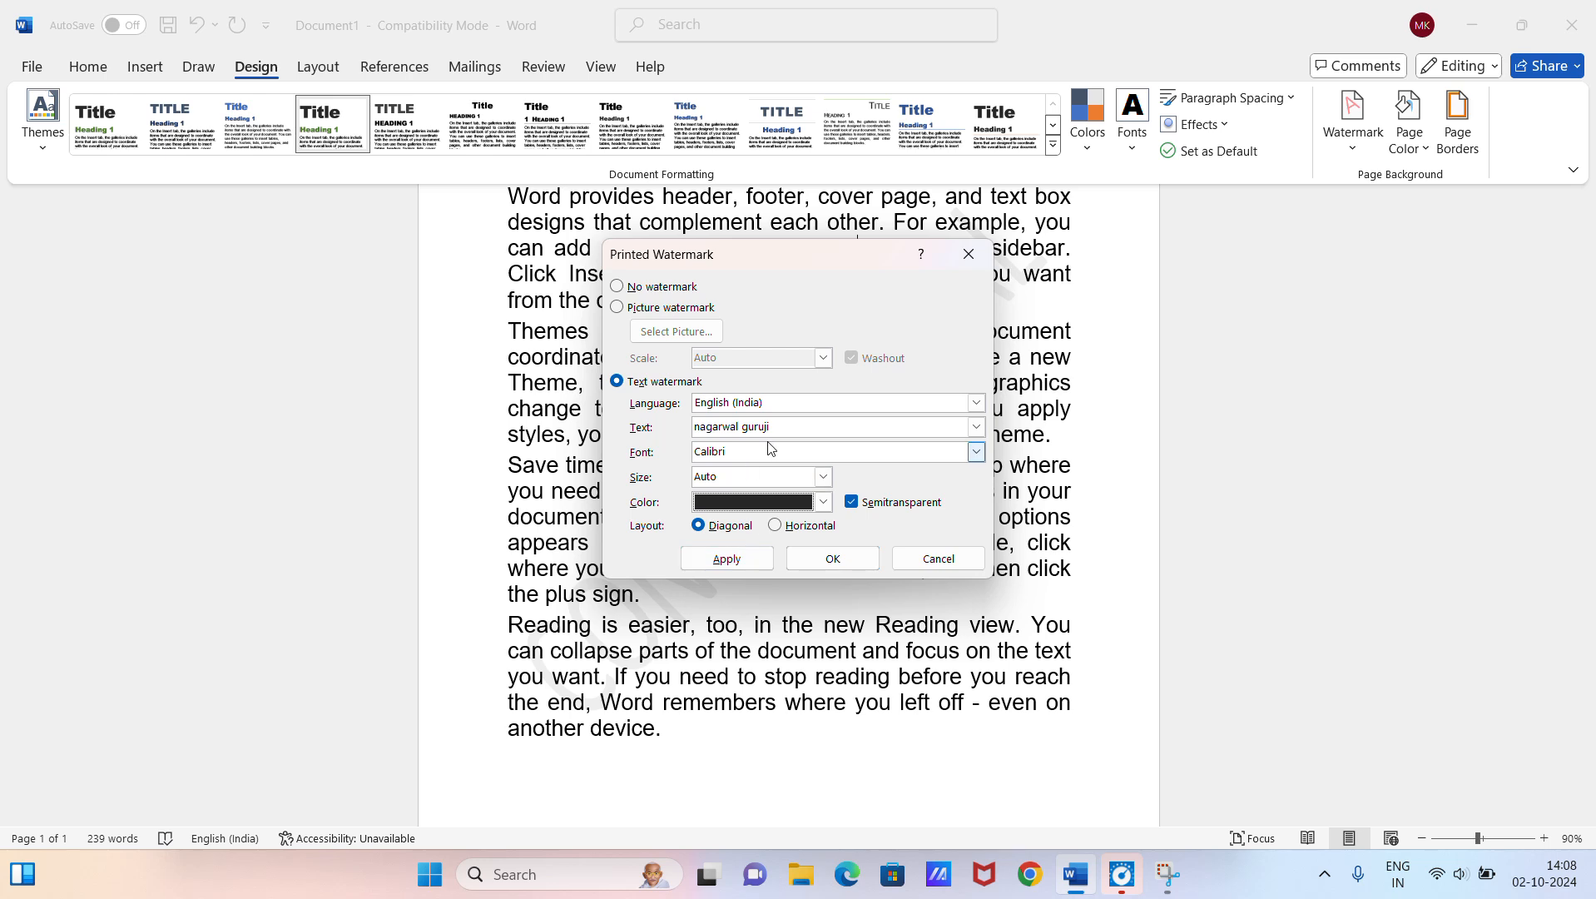
left_click(823, 501)
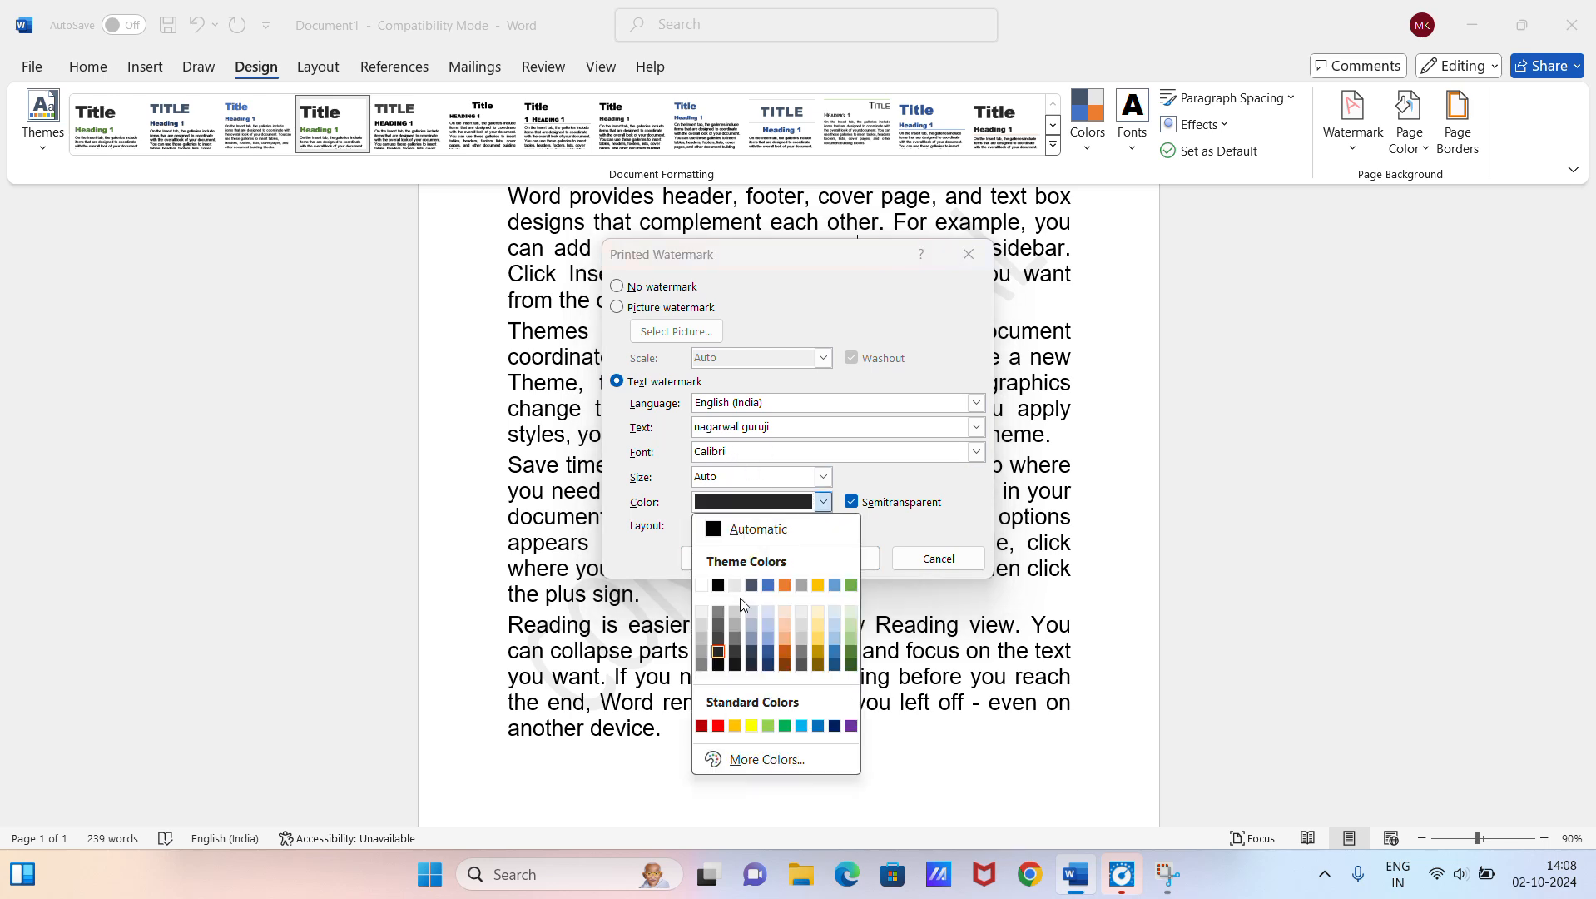
left_click(719, 646)
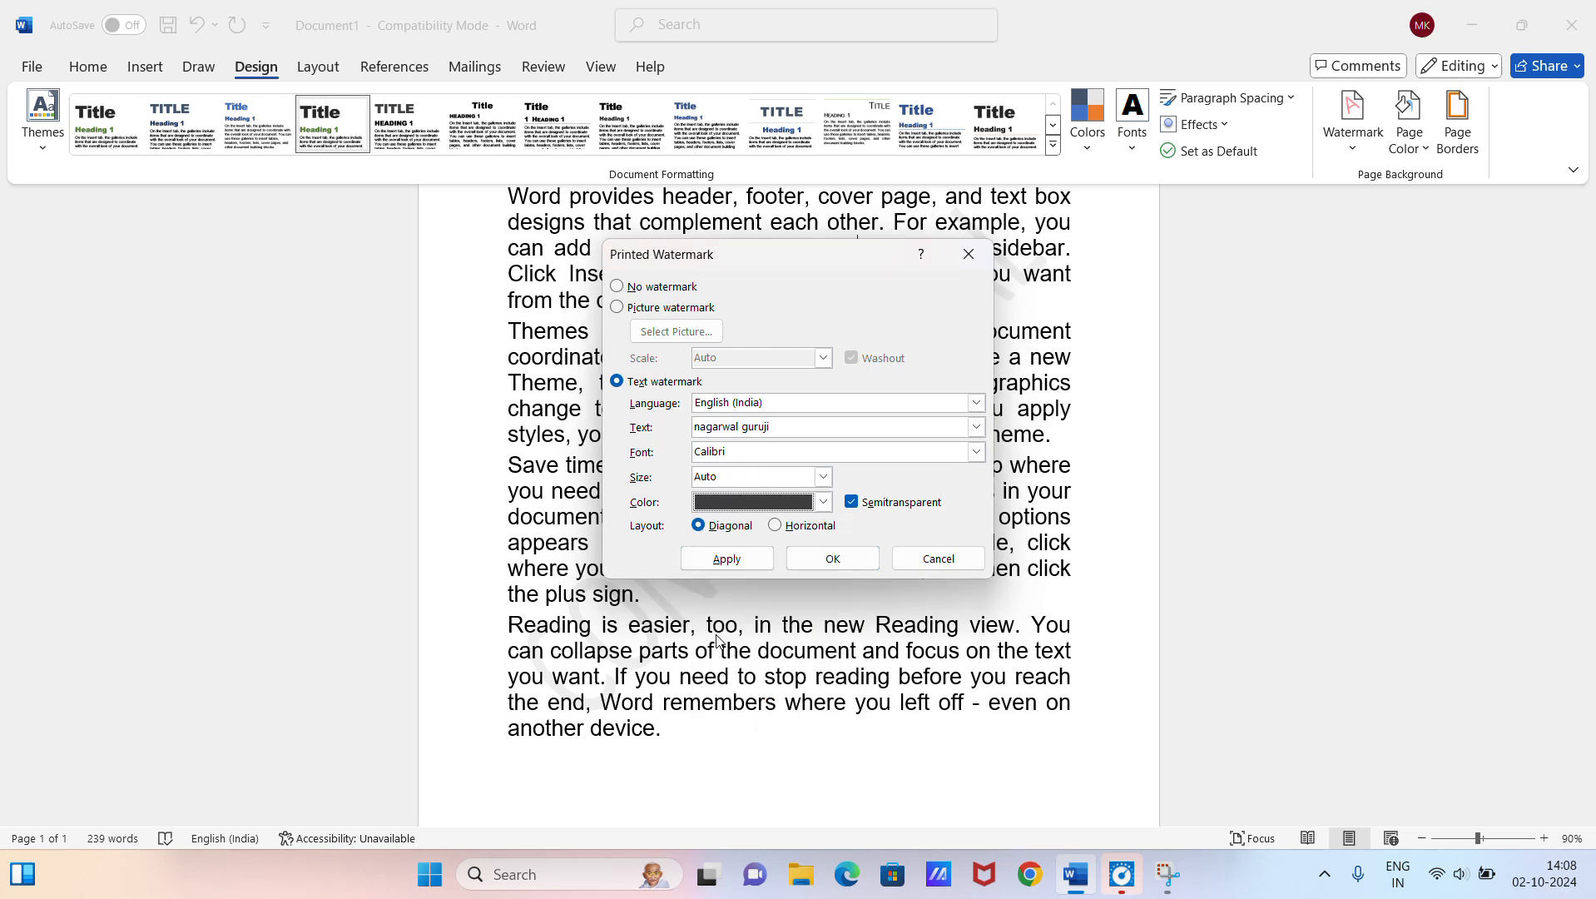
Step: Set the watermark font to Californian FB with Auto size and apply the semitransparent diagonal watermark to the document
left_click(976, 451)
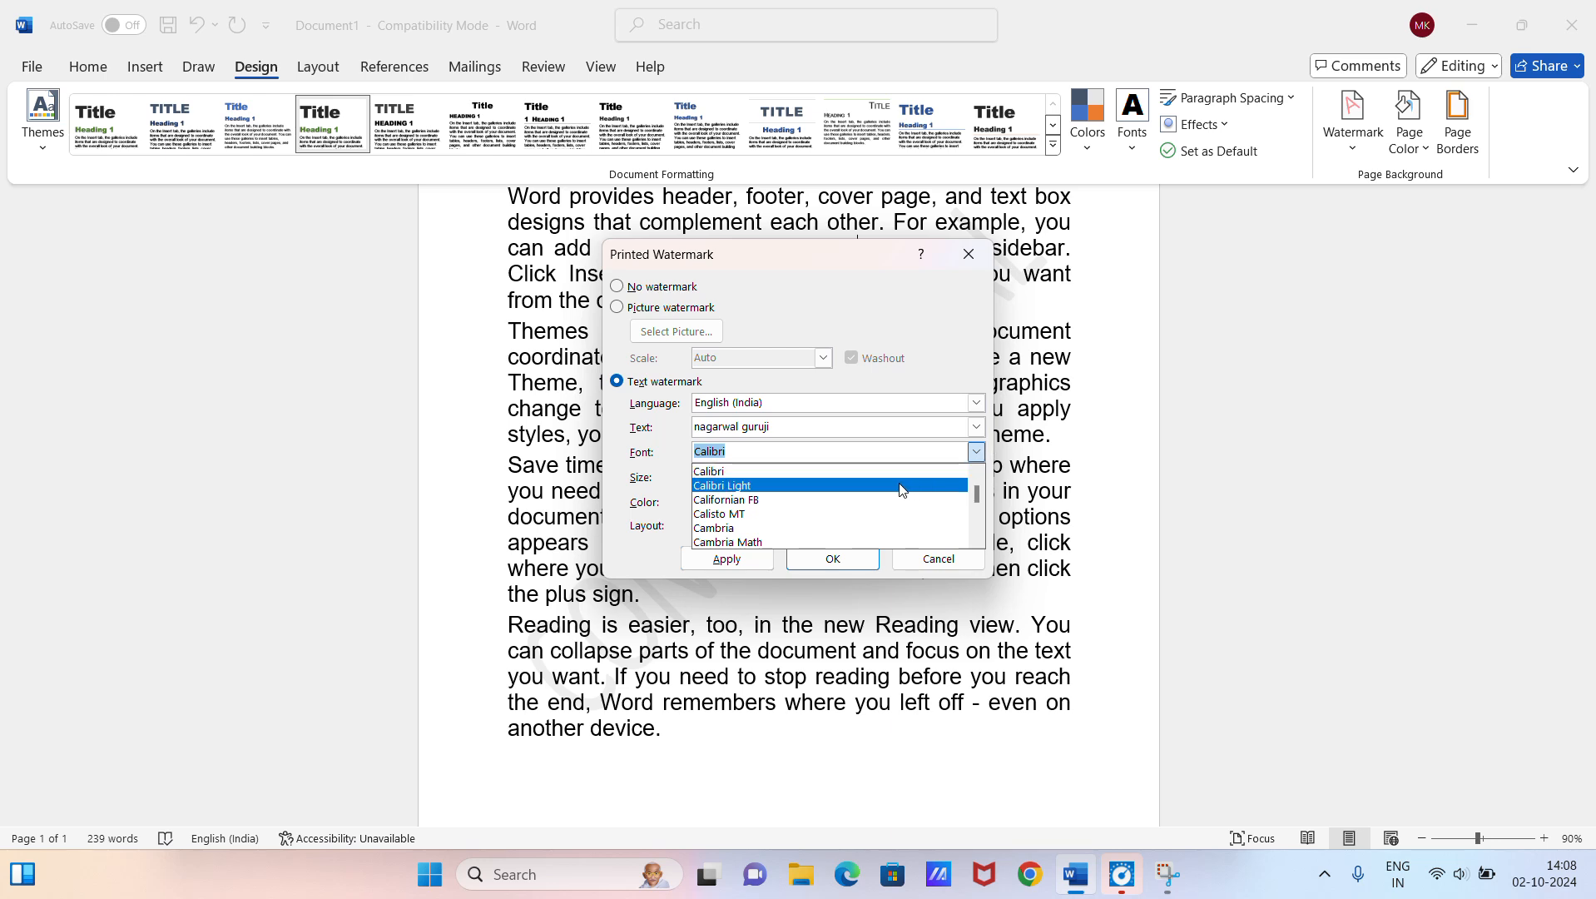
left_click(808, 501)
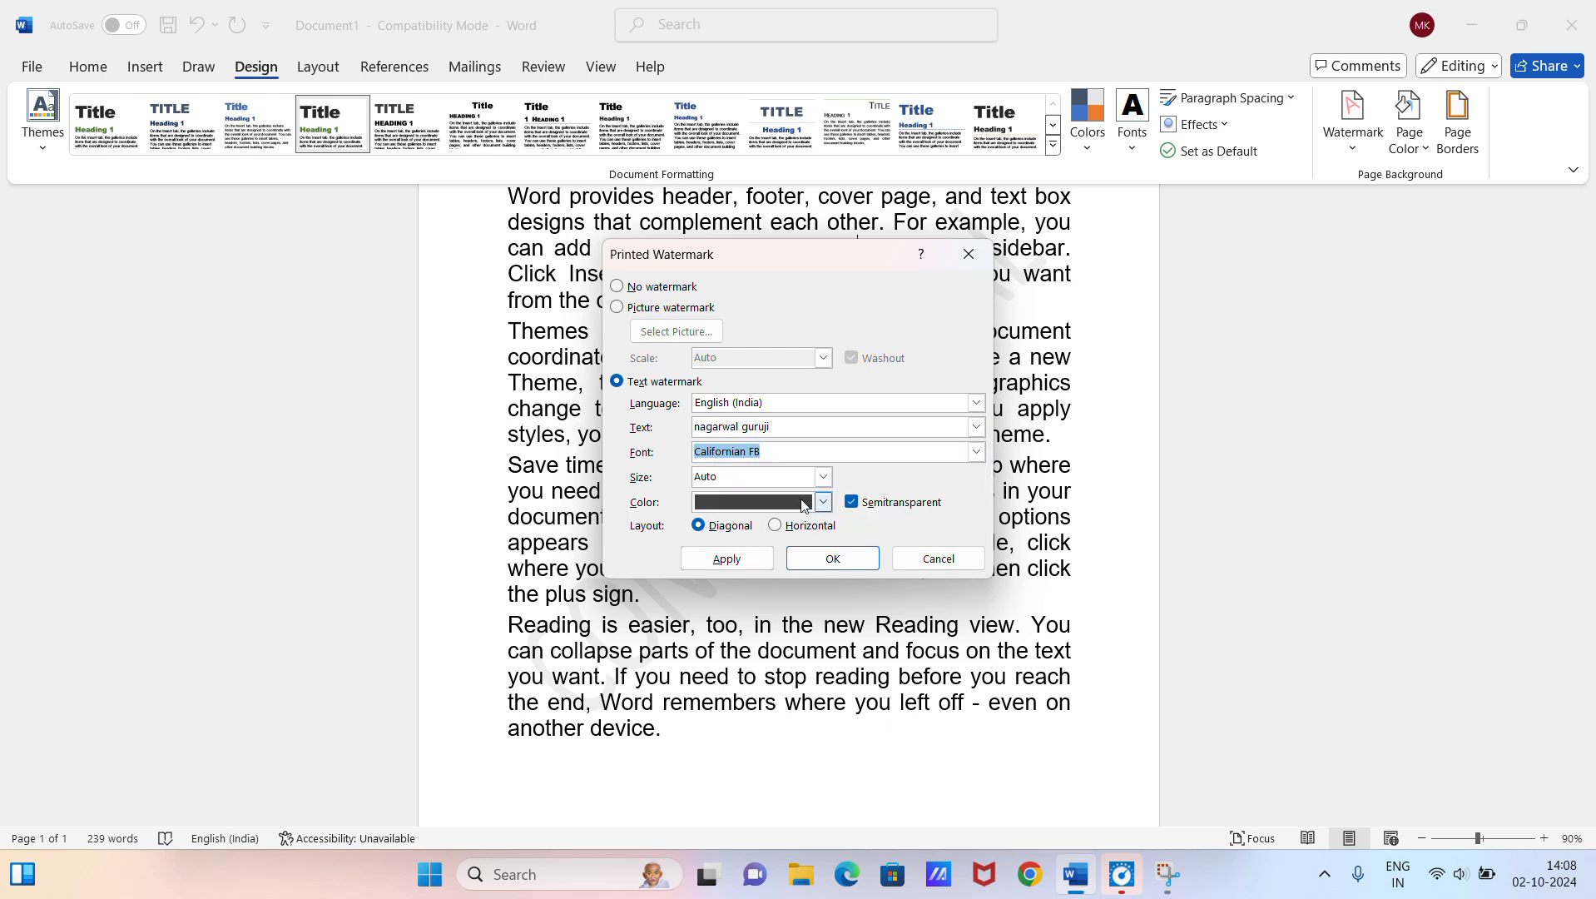
left_click(766, 476)
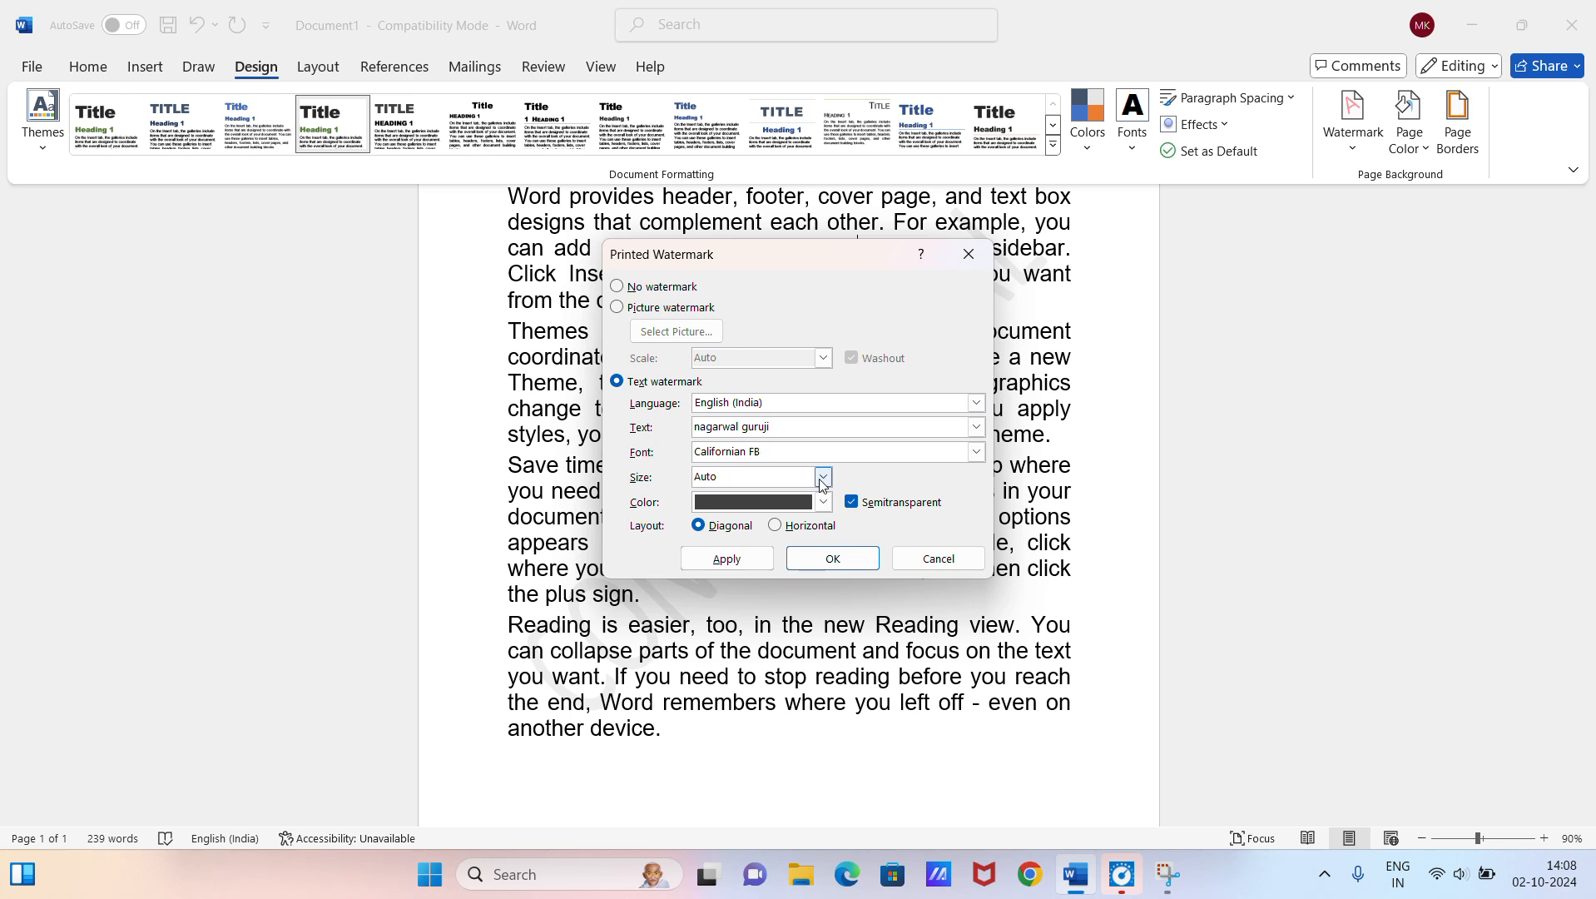
left_click(822, 479)
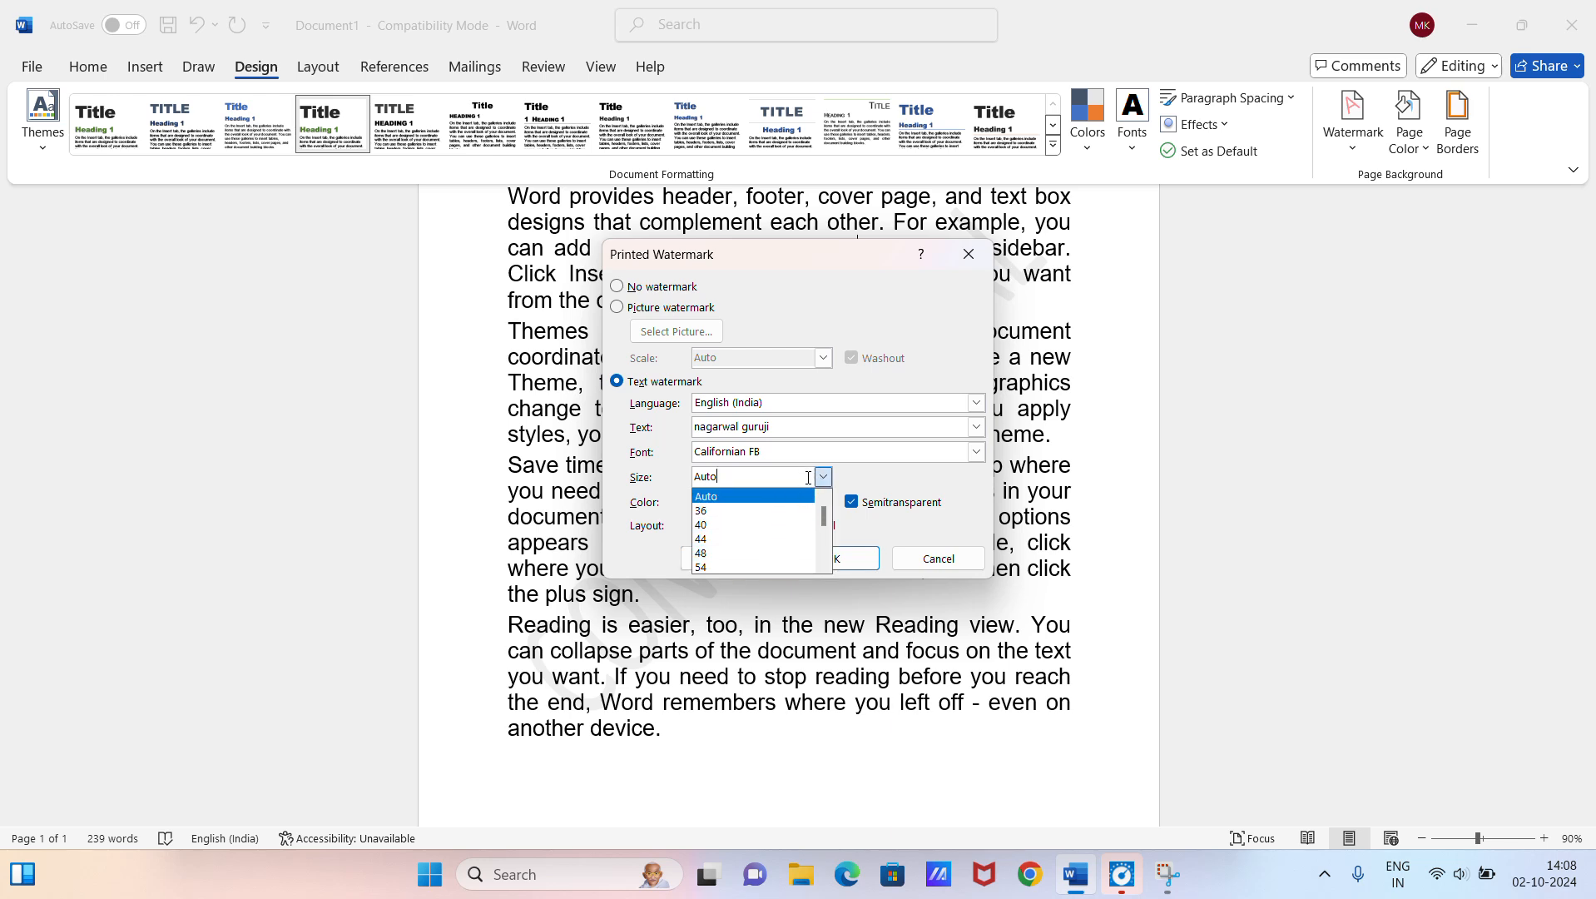
left_click(822, 477)
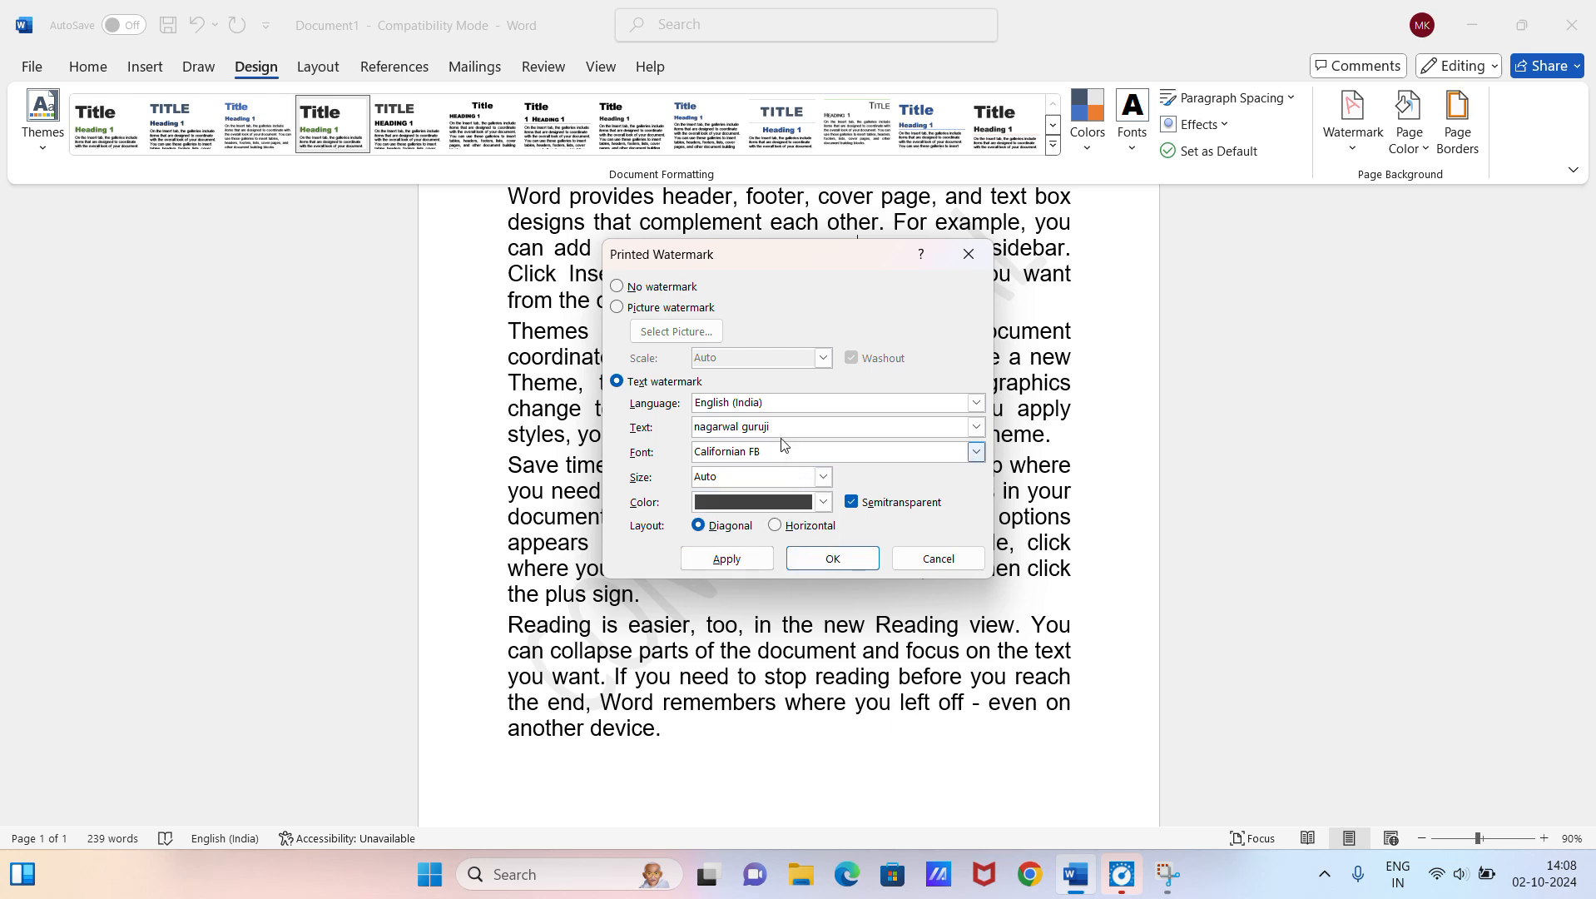
left_click(740, 560)
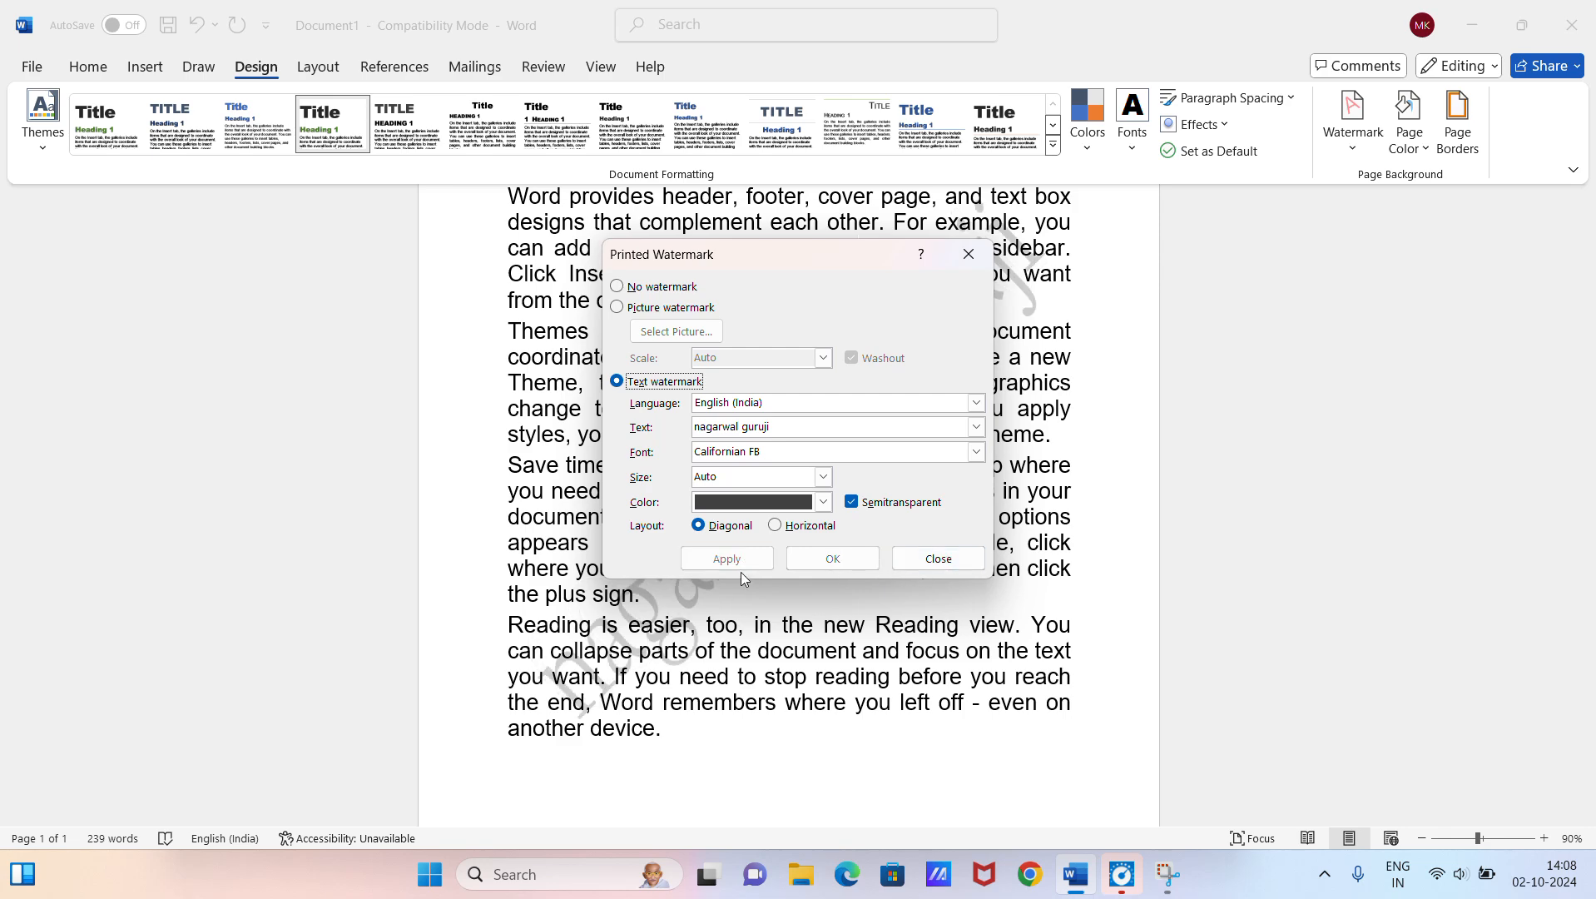
left_click(928, 568)
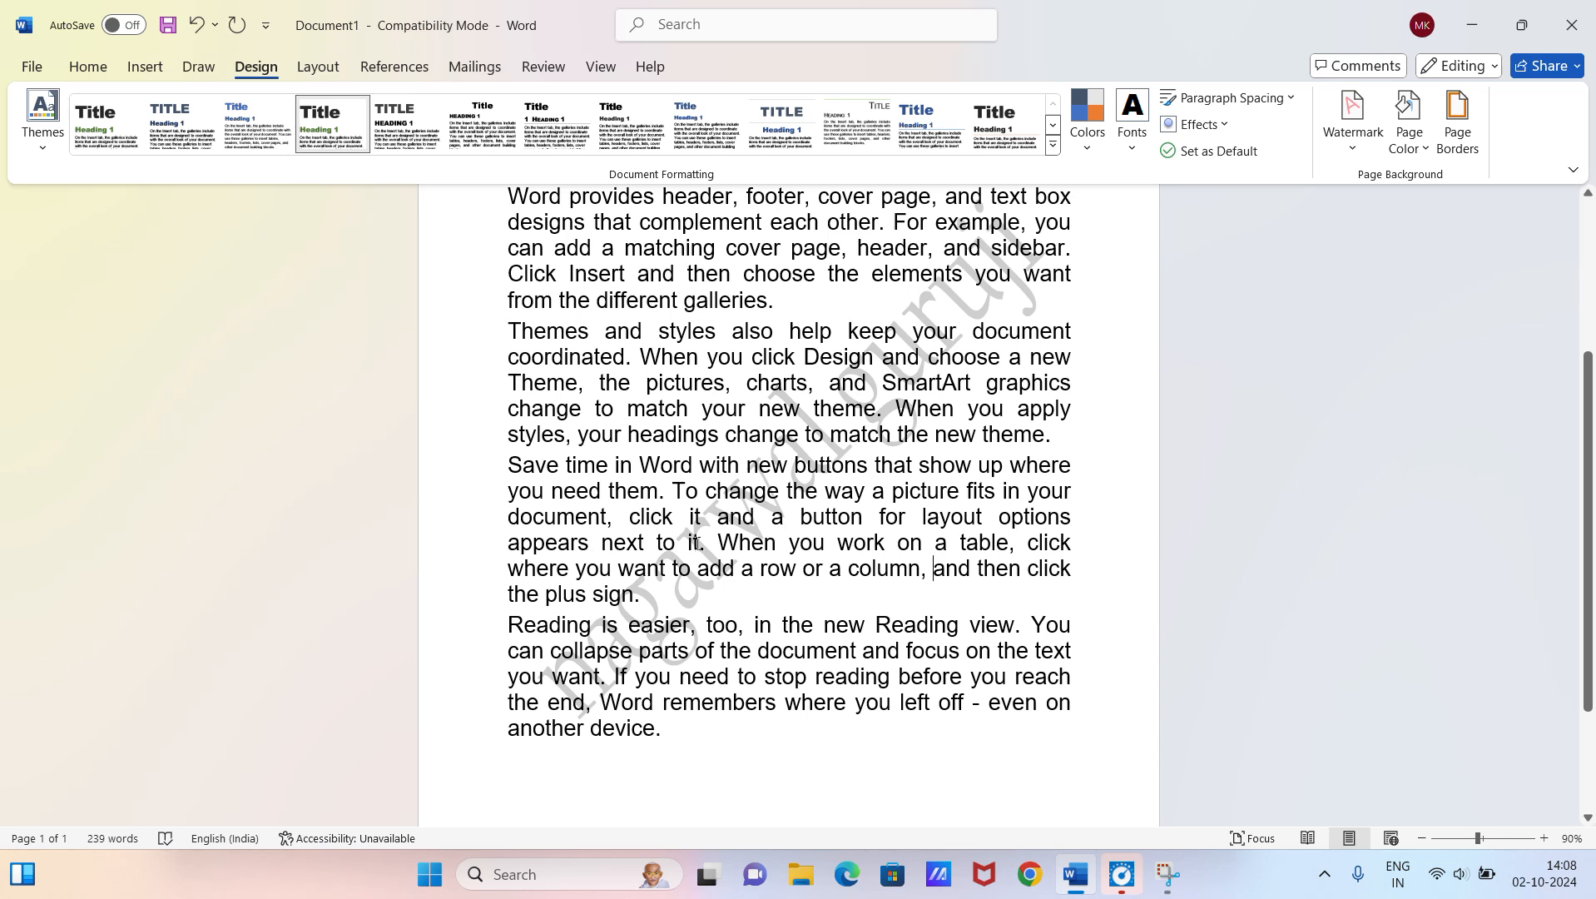
Step: Remove the watermark from the document
scroll(697, 543, "down", 1)
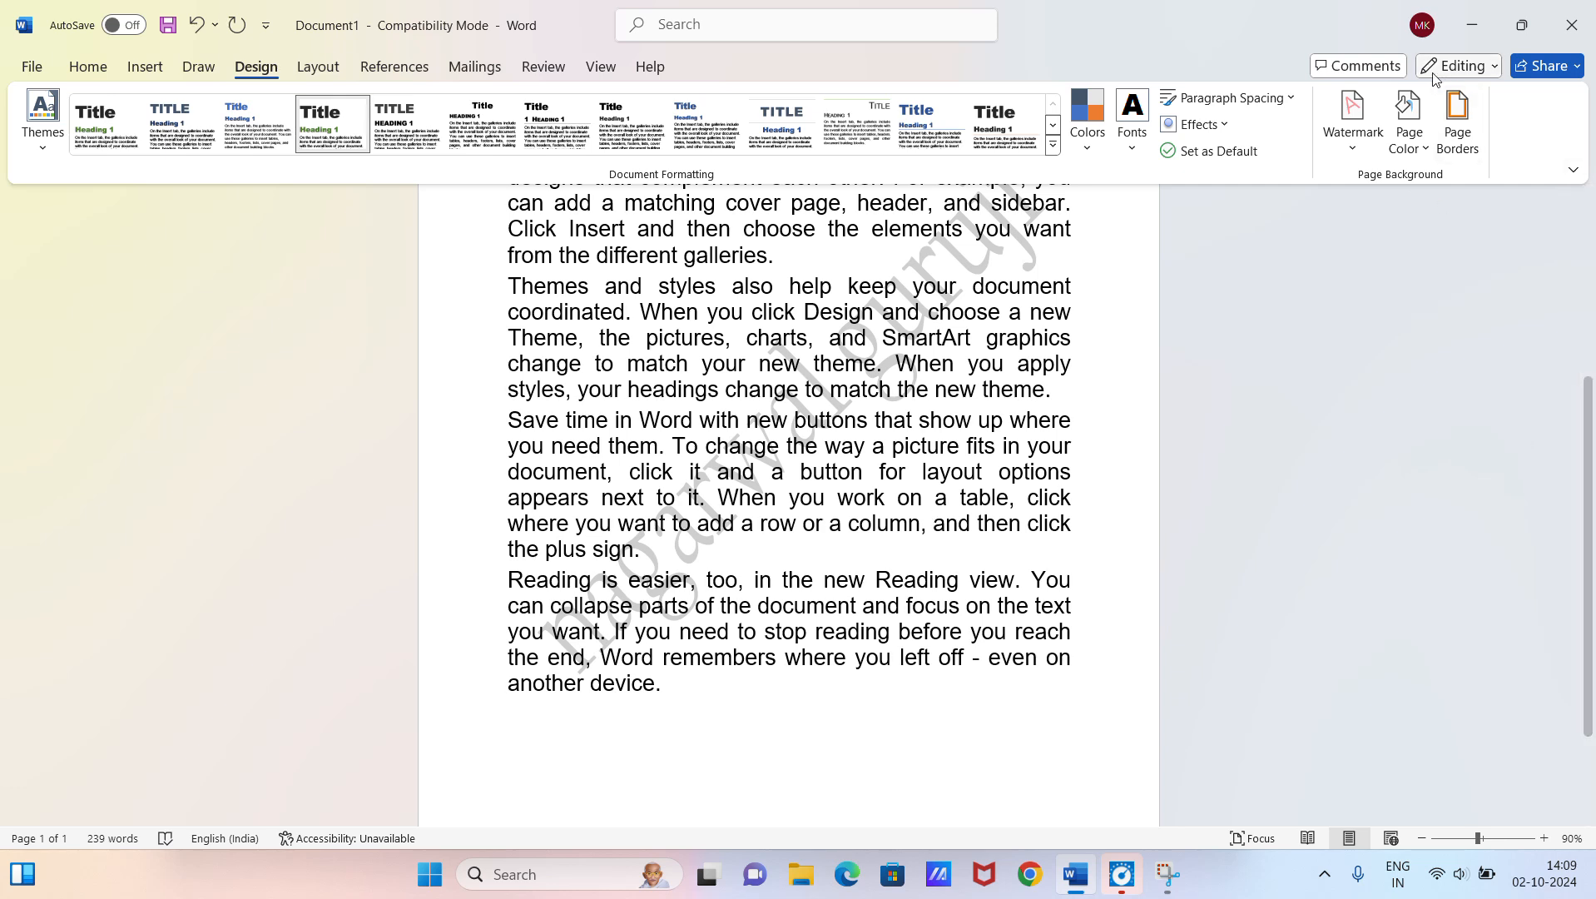
left_click(1361, 132)
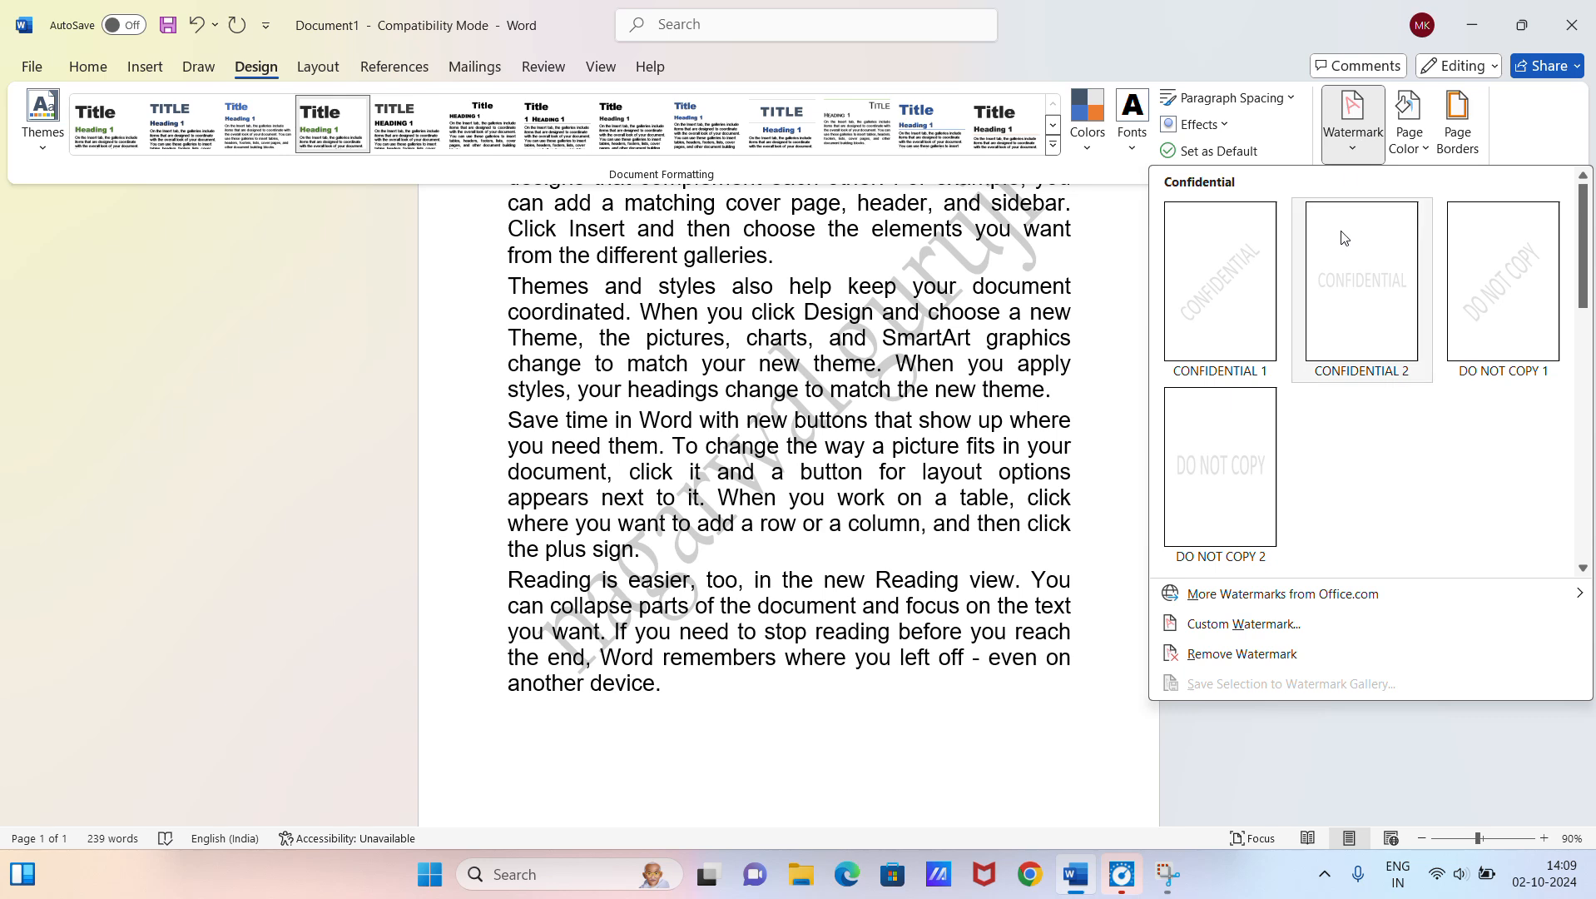
left_click(1245, 658)
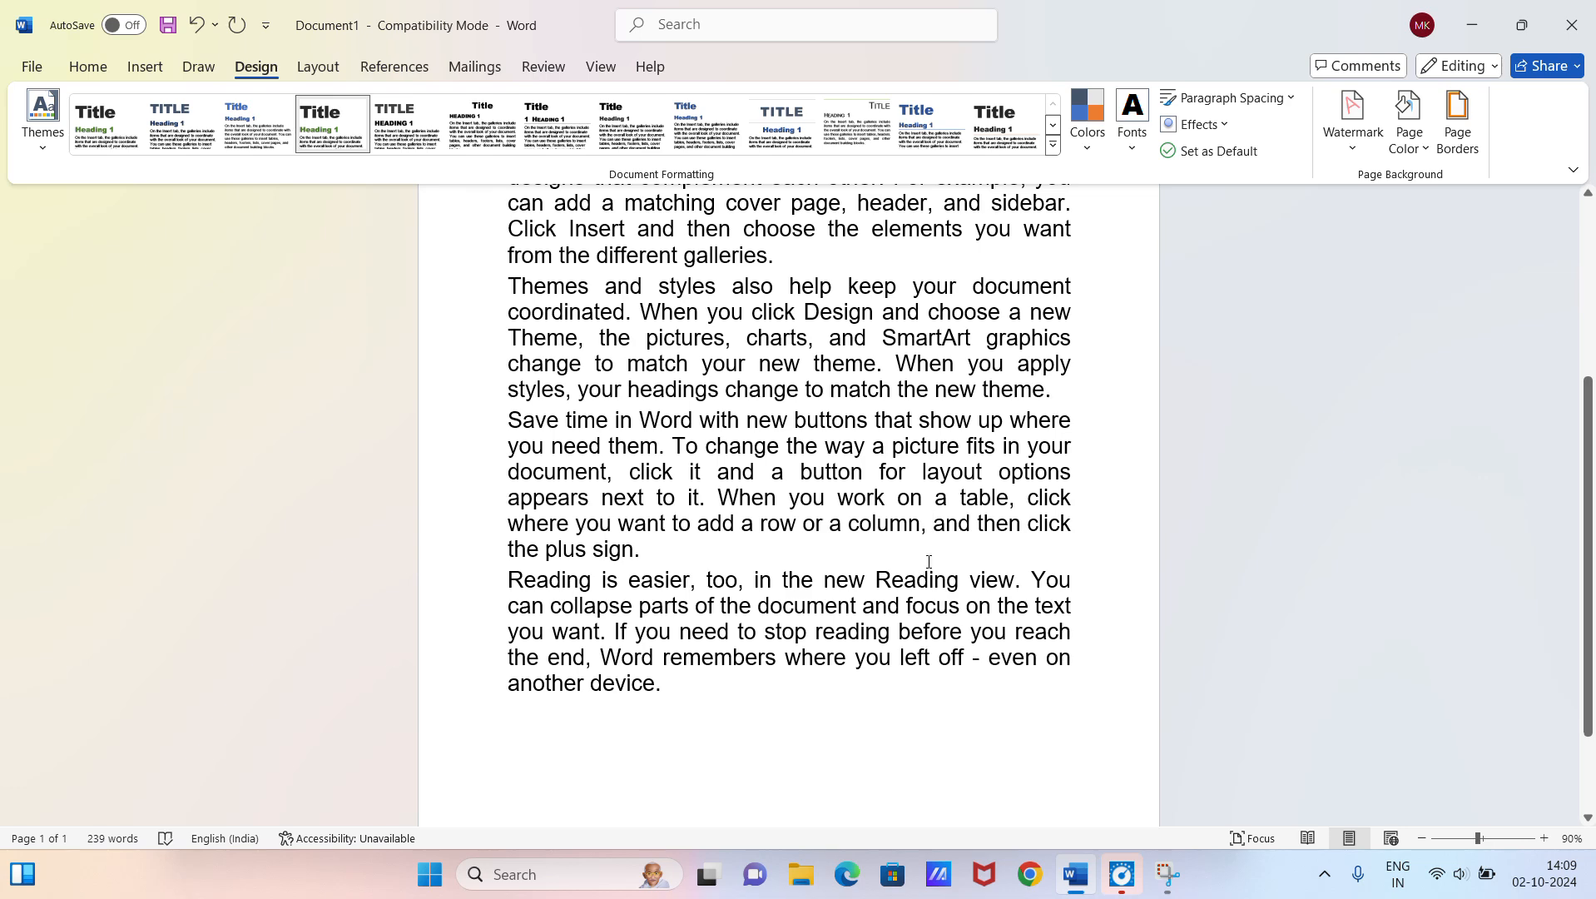
Step: Set the page color to the standard Light Blue
scroll(928, 562, "up", 2)
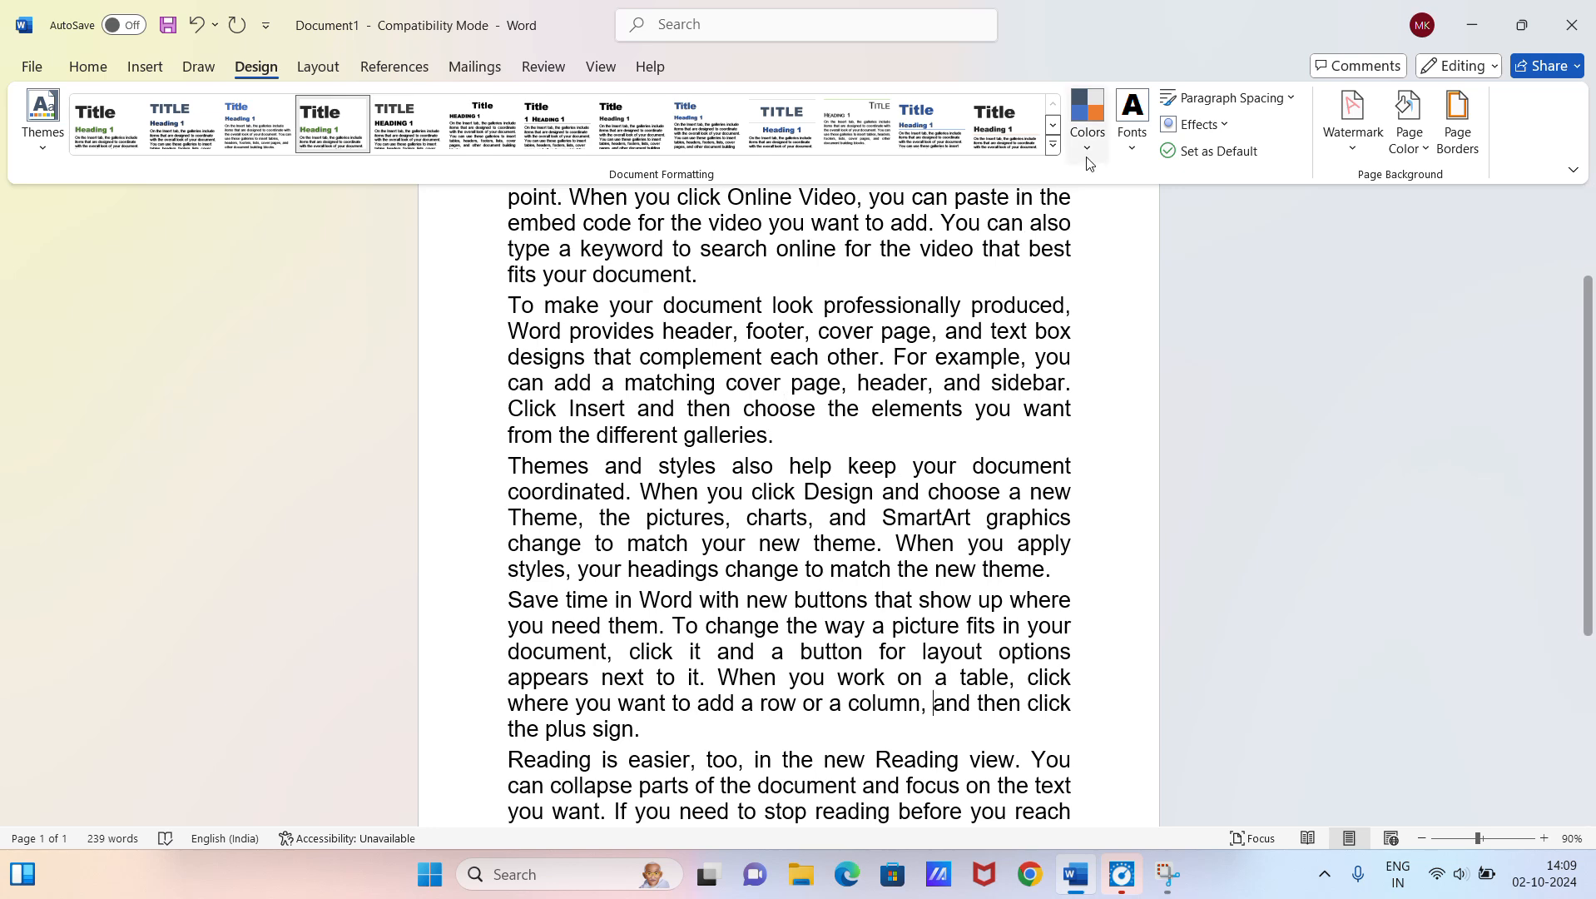
left_click(1424, 139)
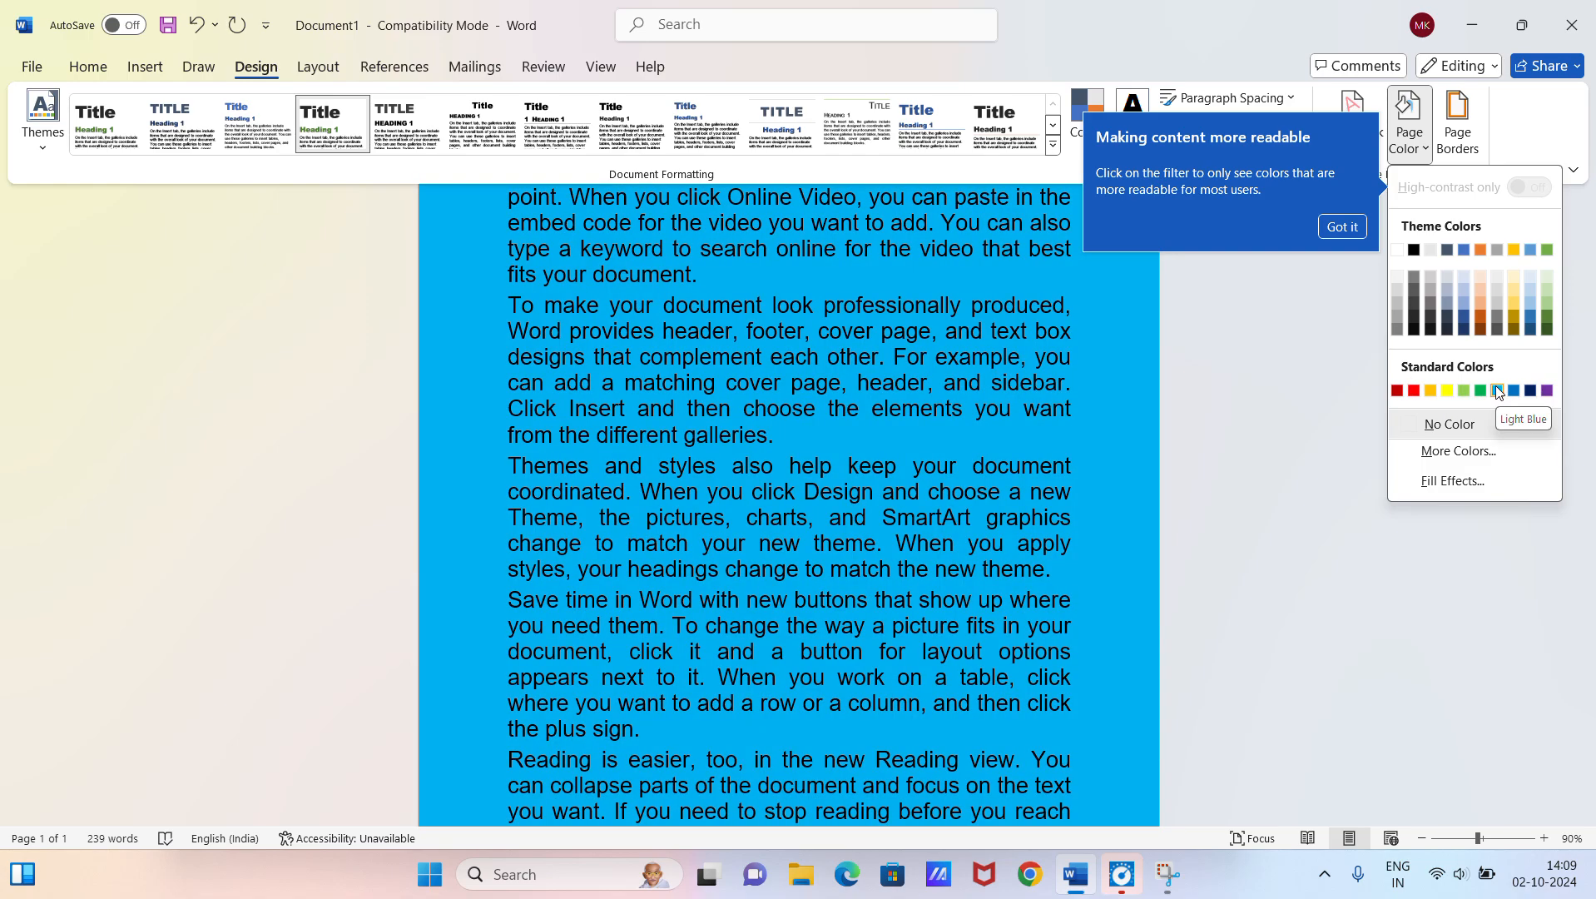
left_click(1496, 389)
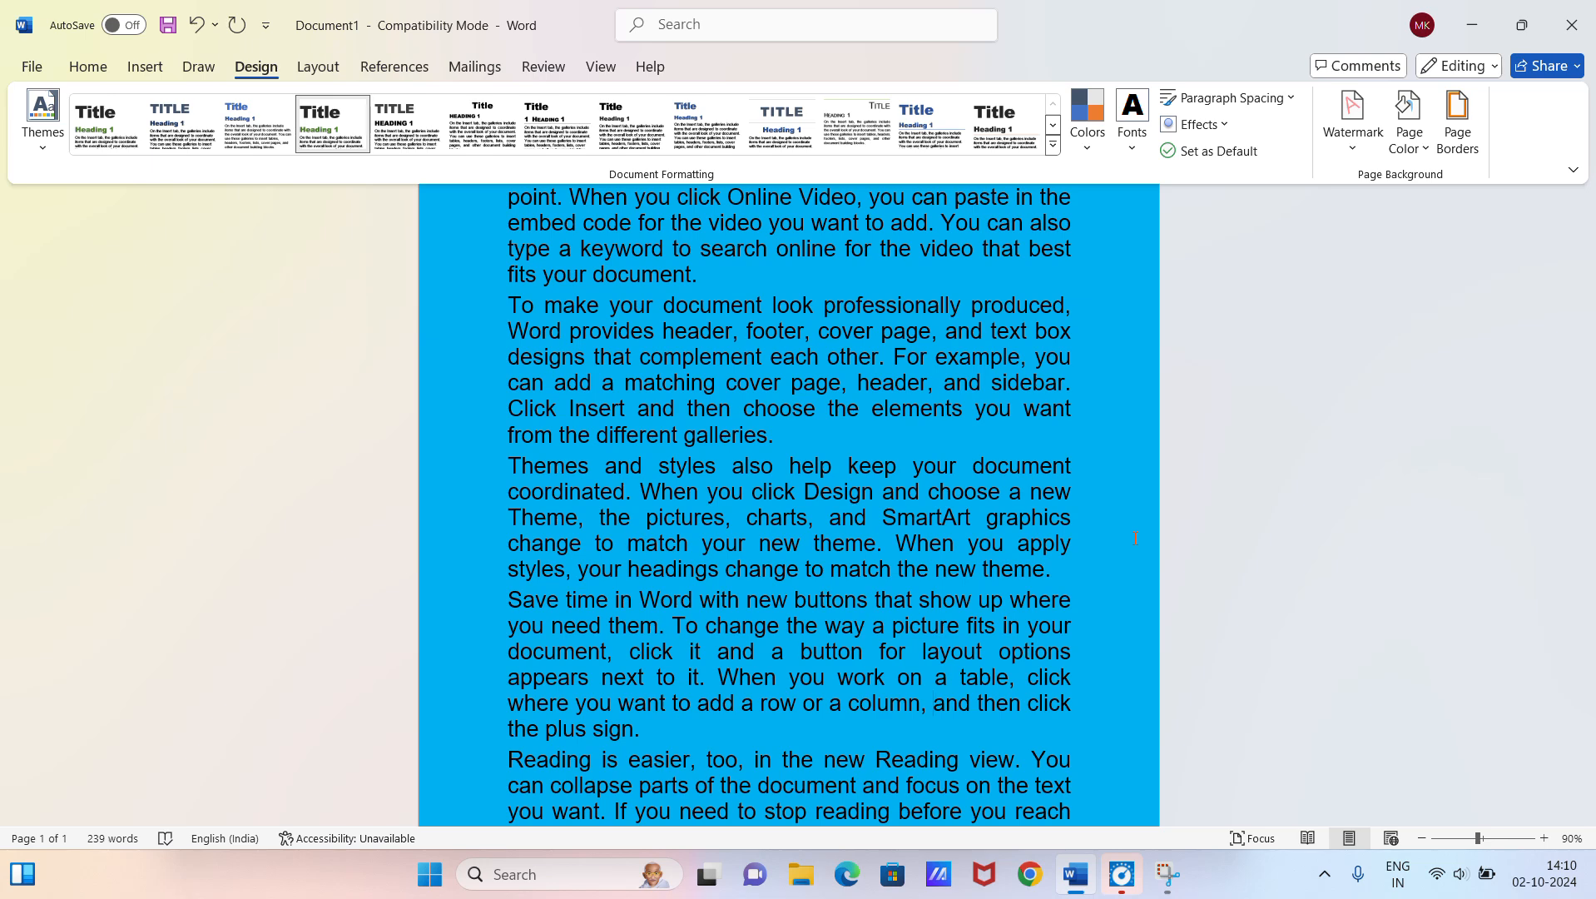
Step: Add a Shadow page border with a fine dotted line 3 pt wide to the whole document and check it around the page
left_click(1454, 137)
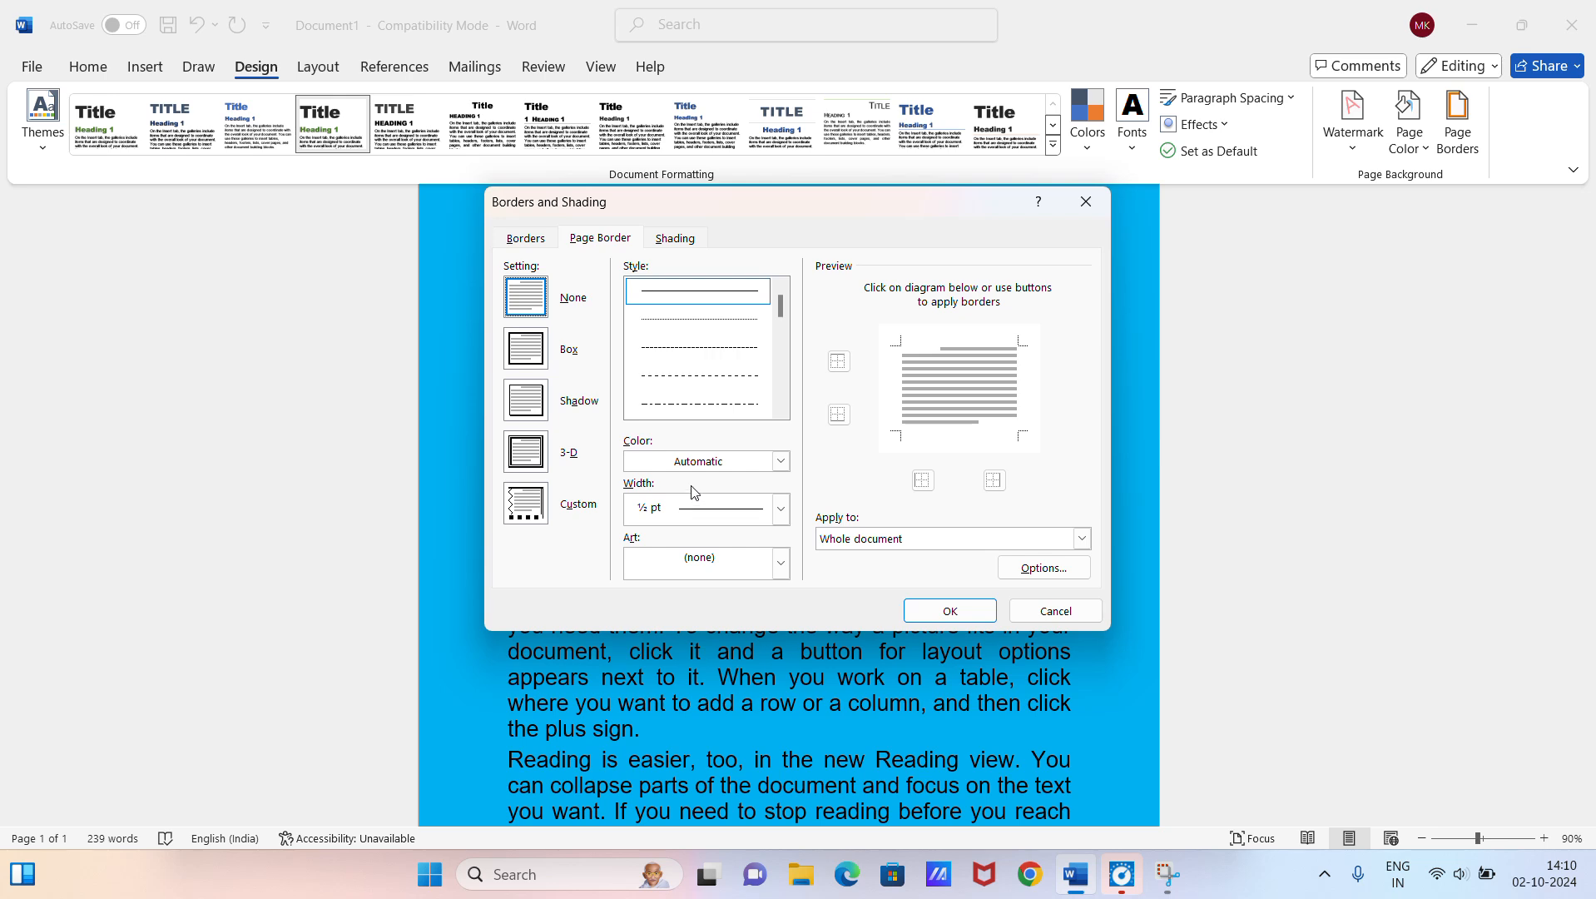
left_click(540, 403)
left_click(708, 380)
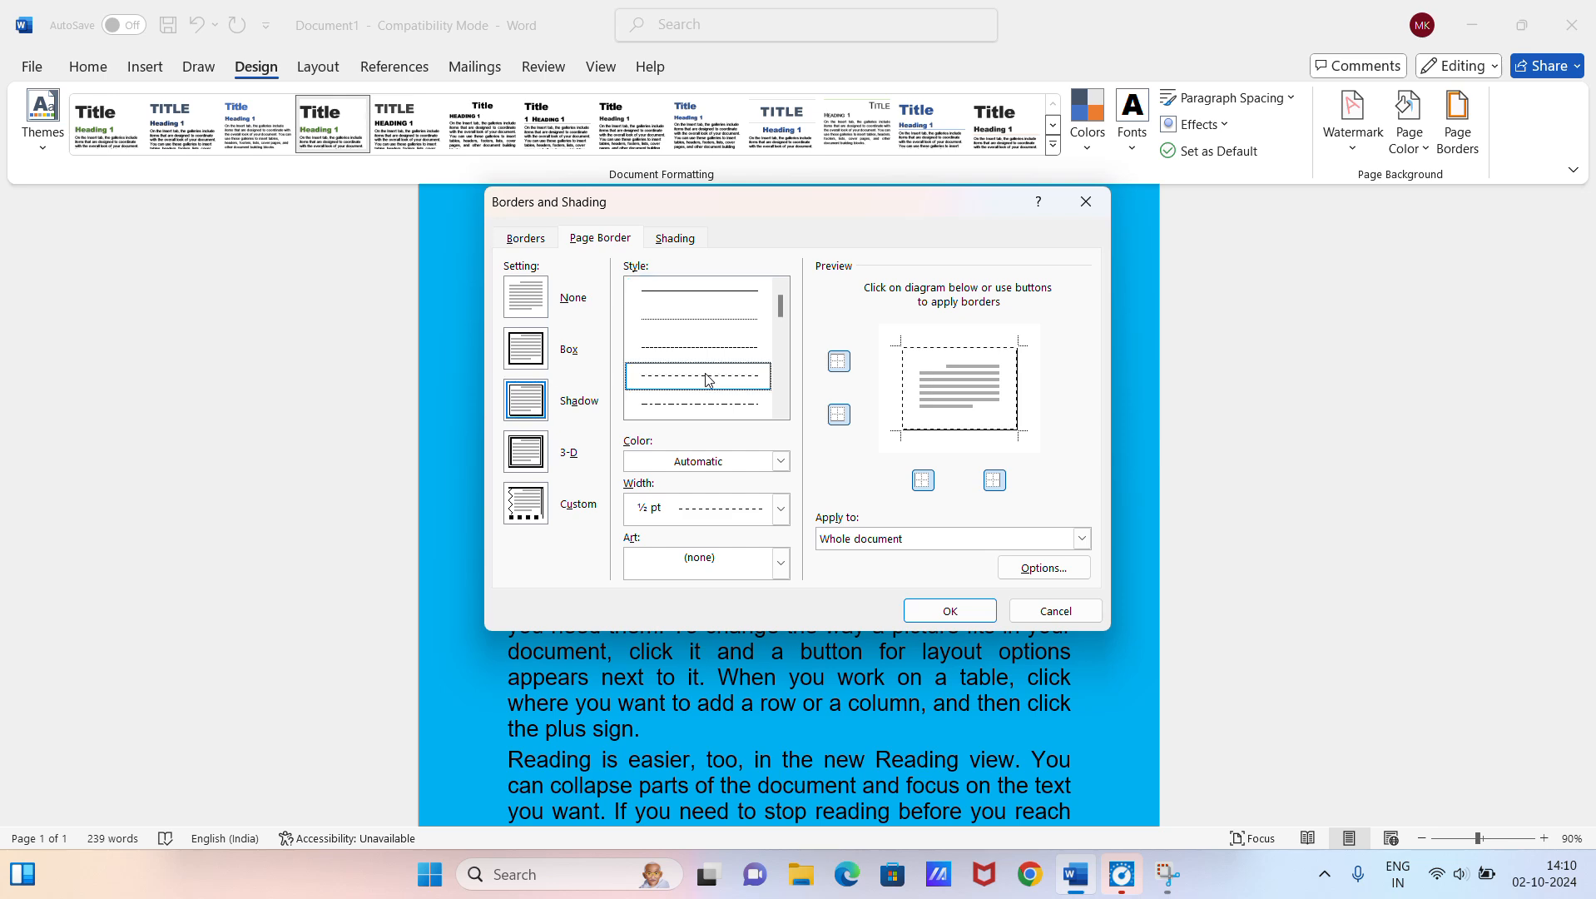
left_click(733, 322)
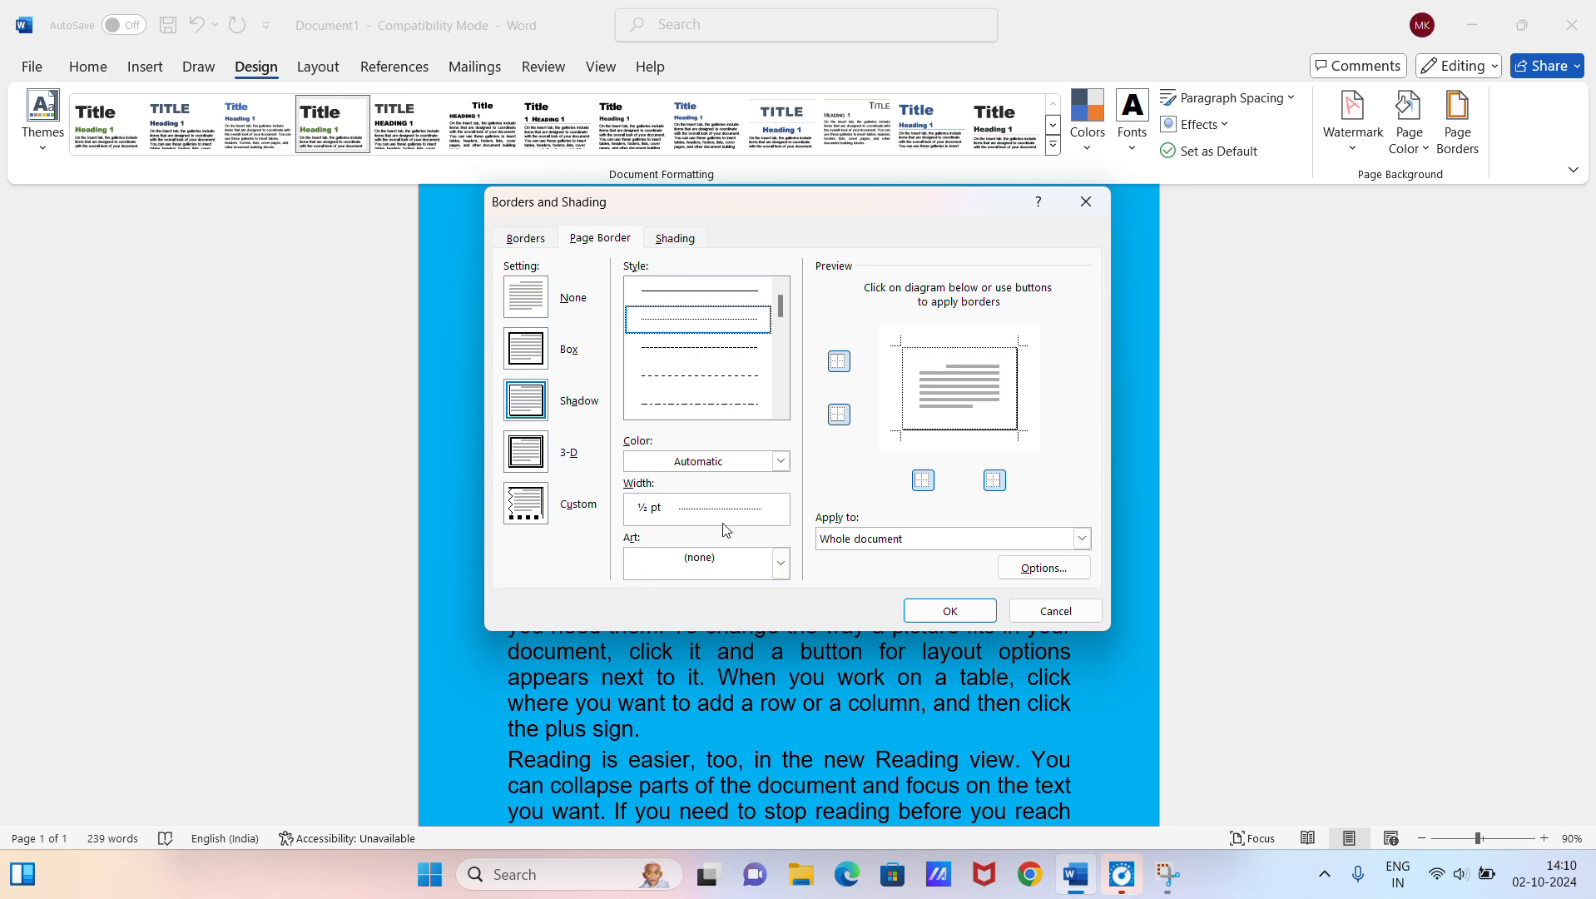
left_click(781, 511)
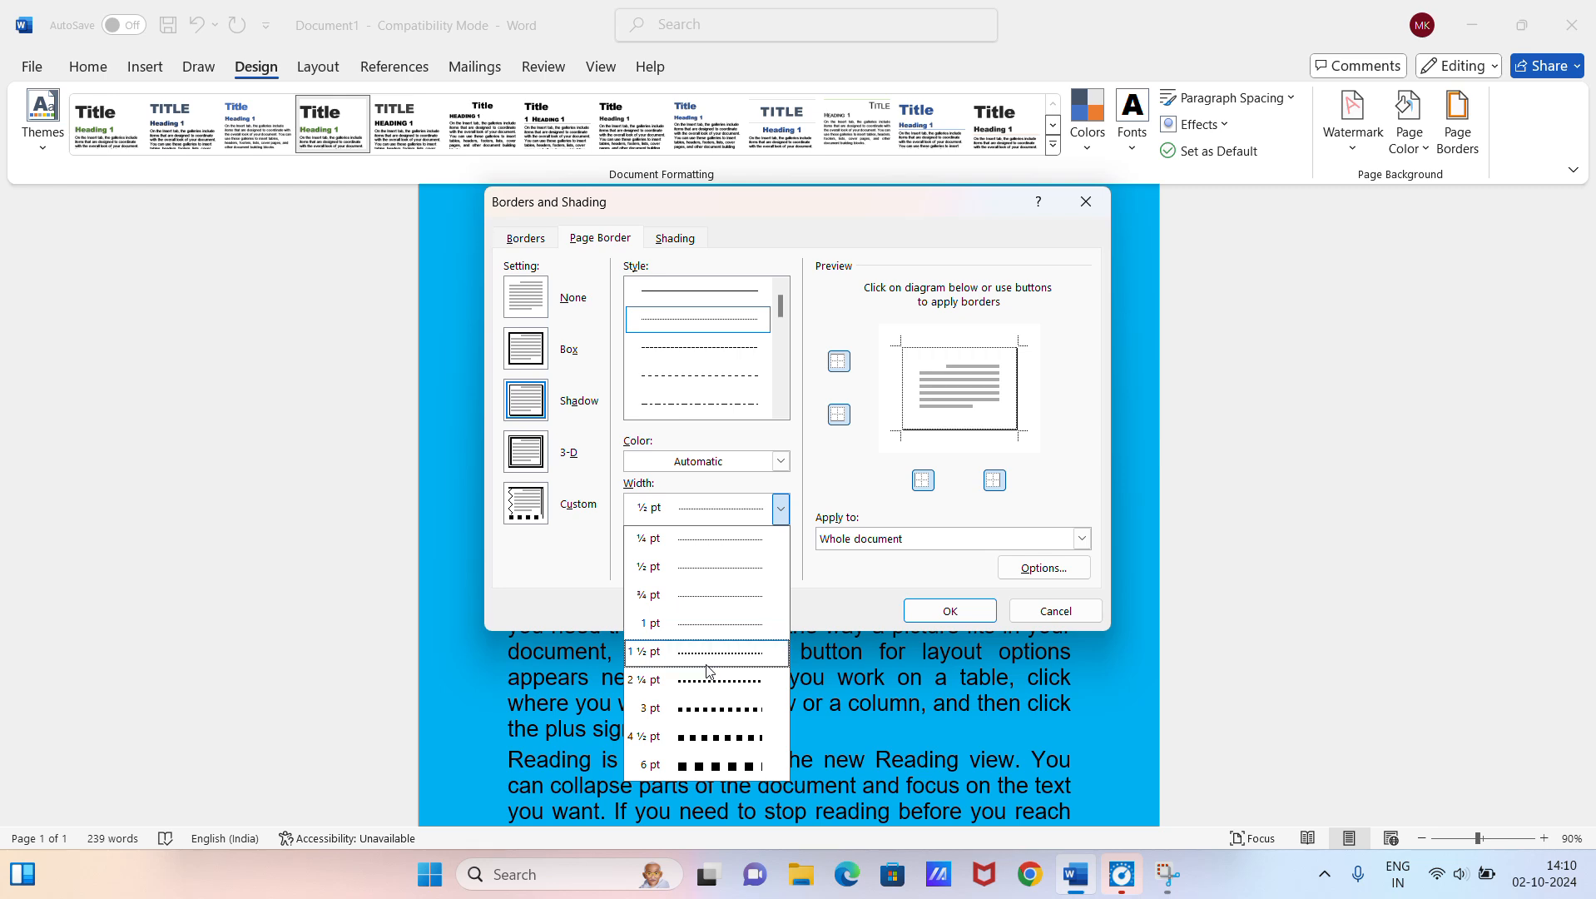
left_click(713, 707)
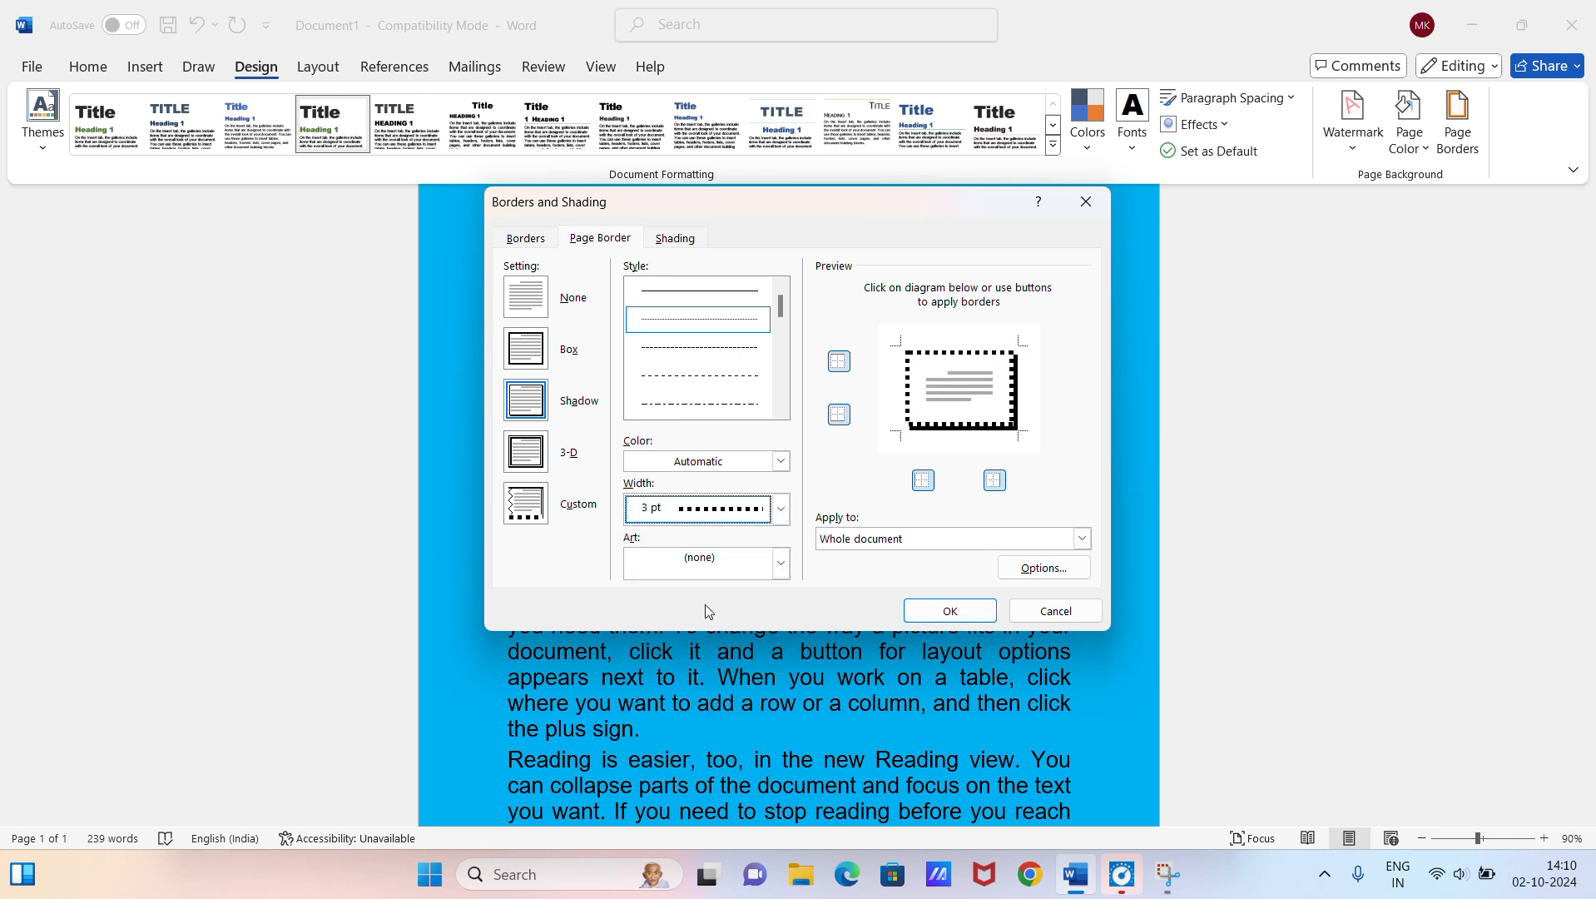
left_click(951, 605)
scroll(986, 564, "up", 3)
scroll(1083, 433, "down", 5)
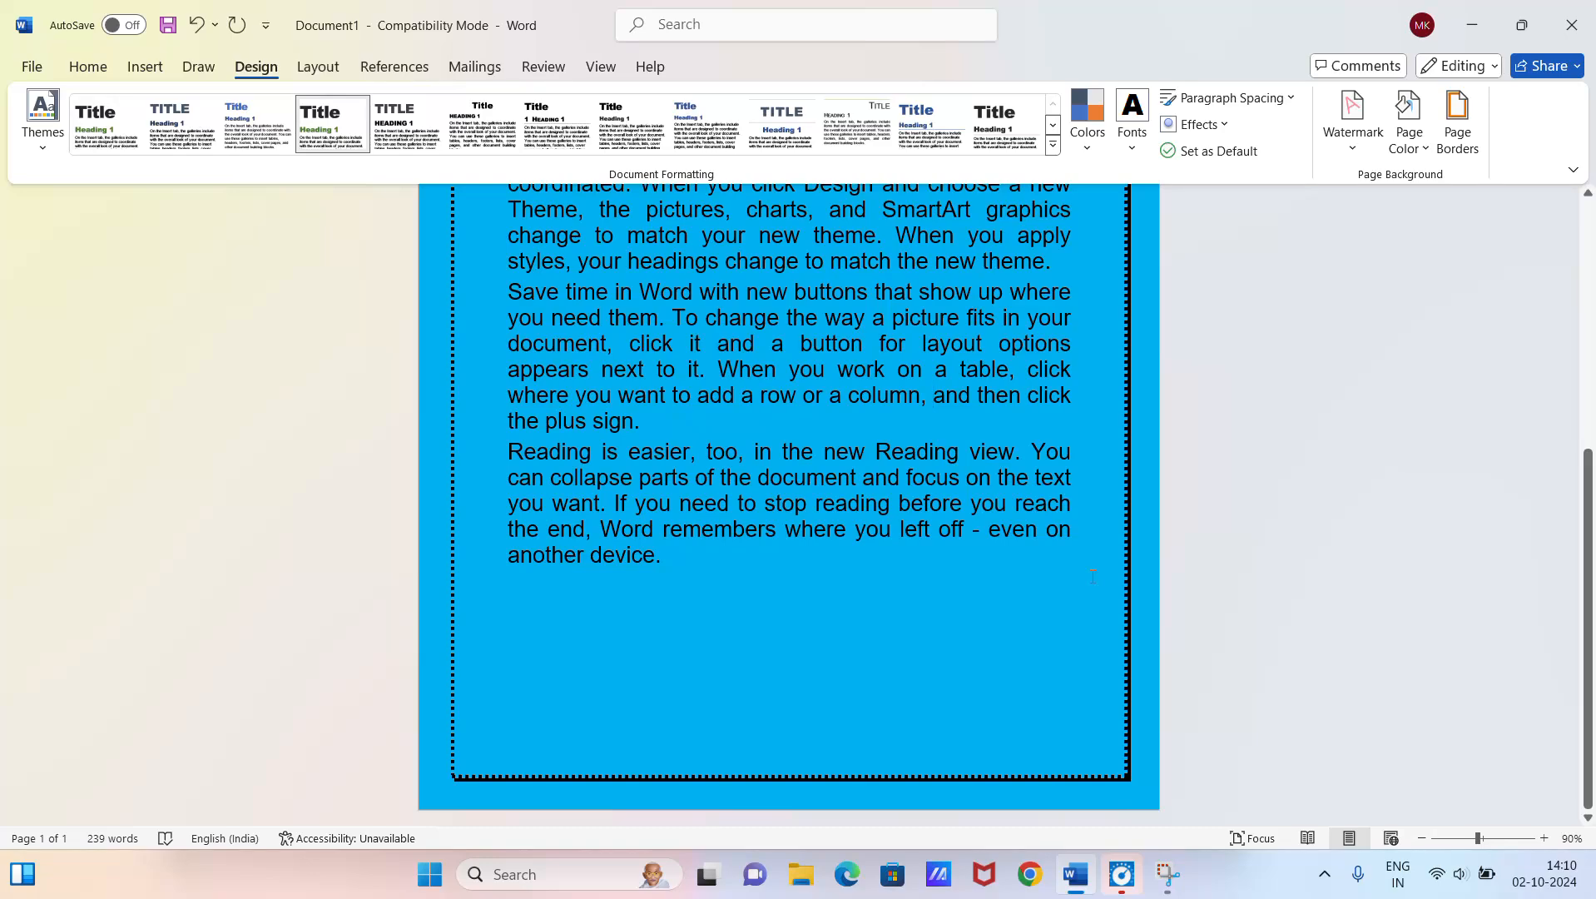
scroll(1092, 576, "up", 4)
Step: Replace the page border with the orange cupcake art border at 28 pt for the whole document and check the page
left_click(1455, 140)
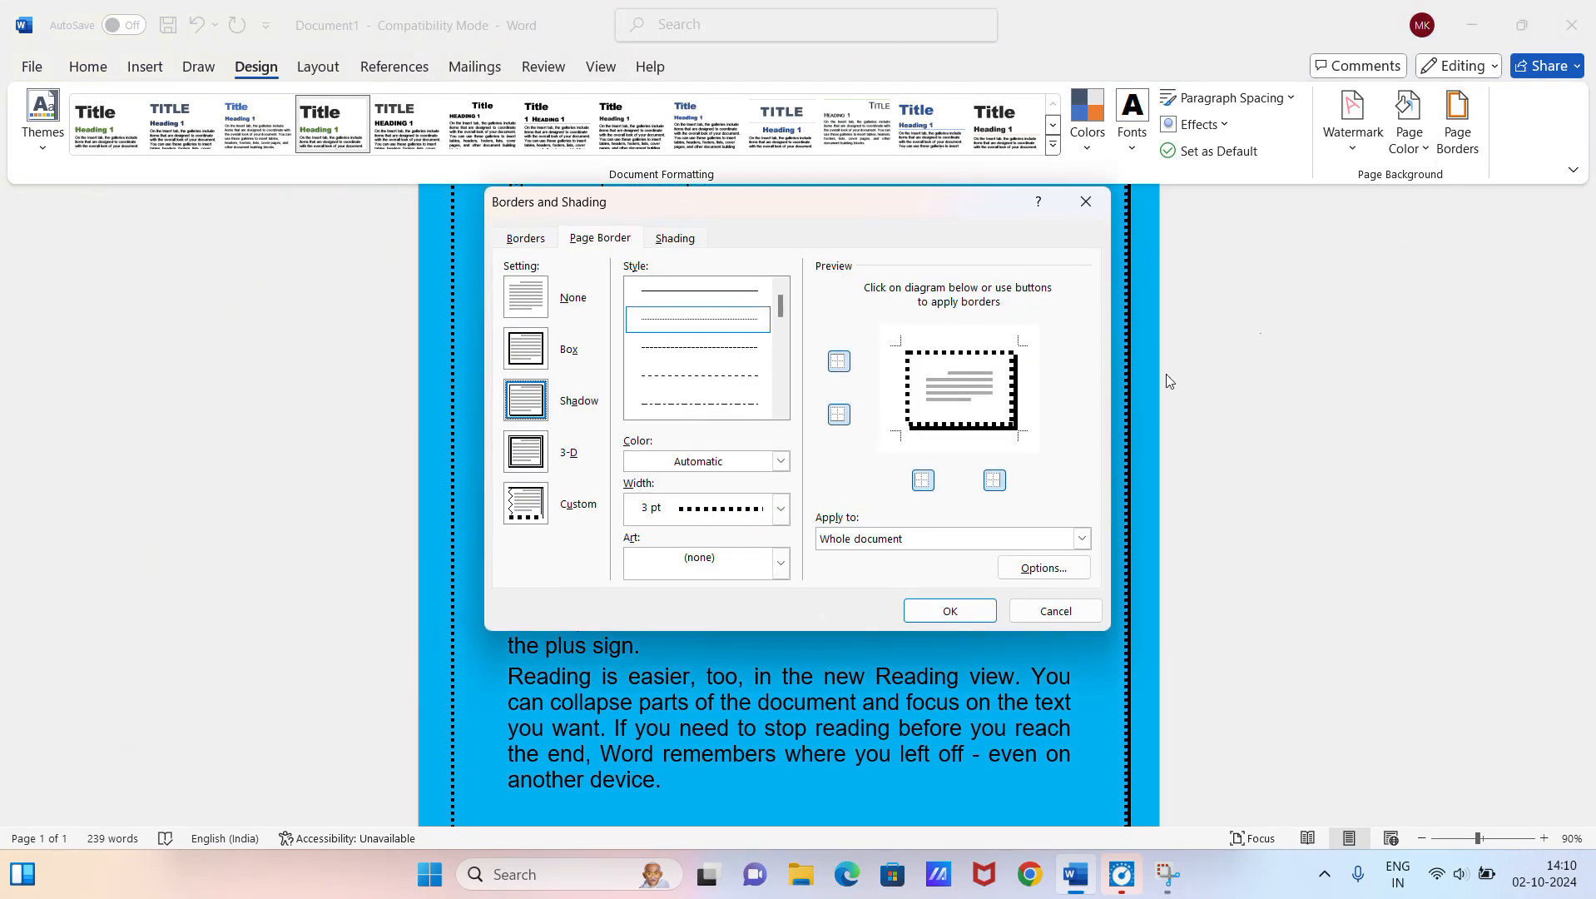
left_click(533, 503)
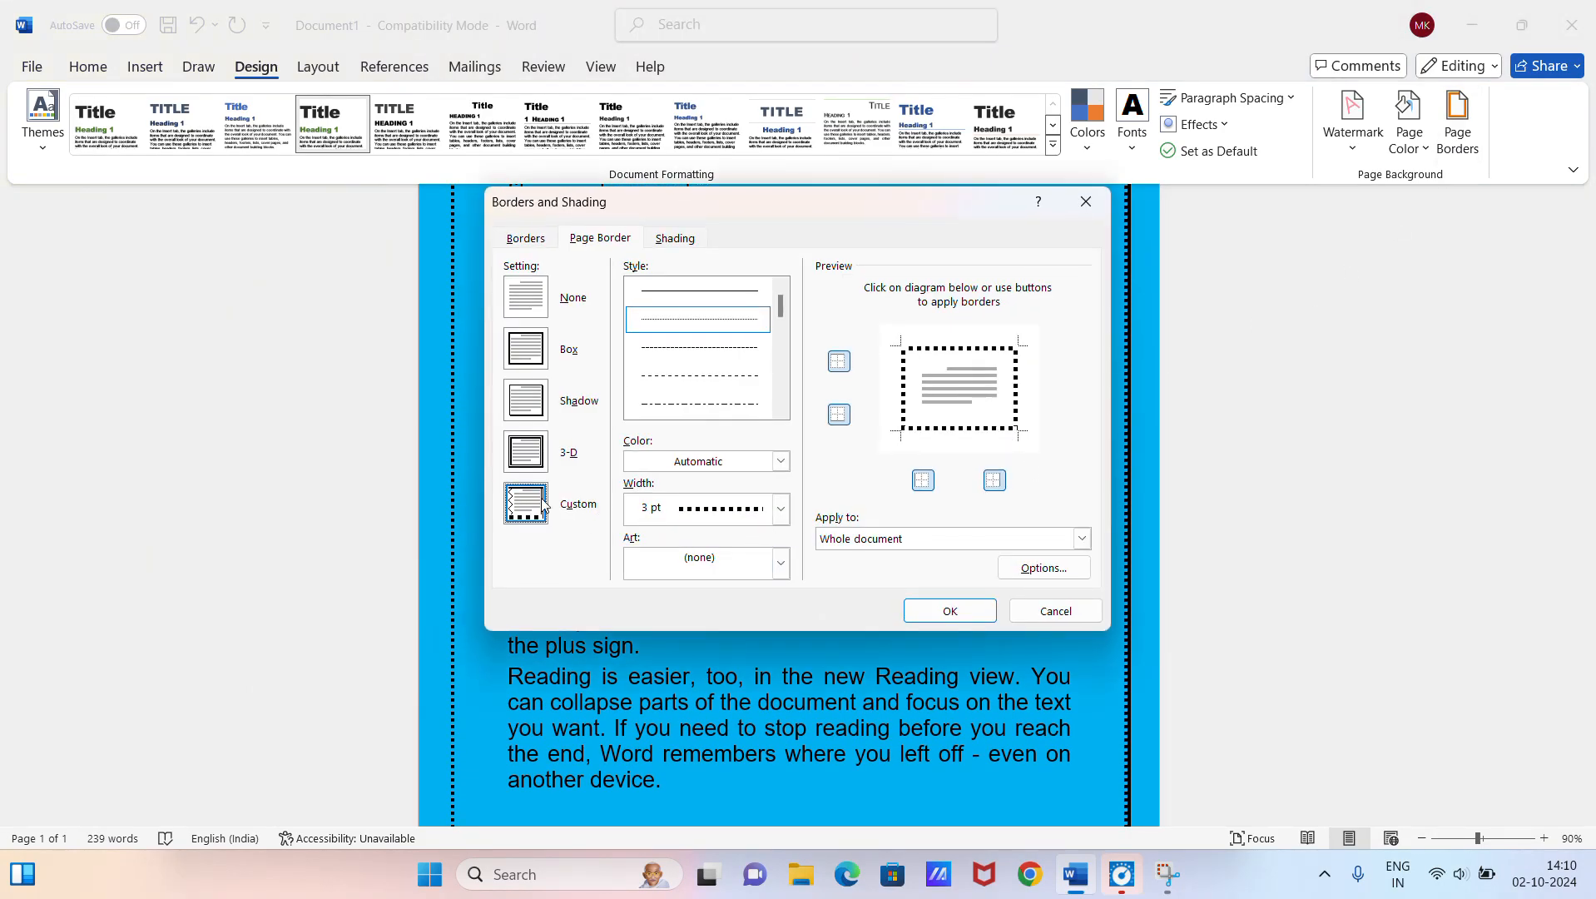
left_click(714, 565)
scroll(702, 694, "down", 1)
scroll(701, 695, "up", 3)
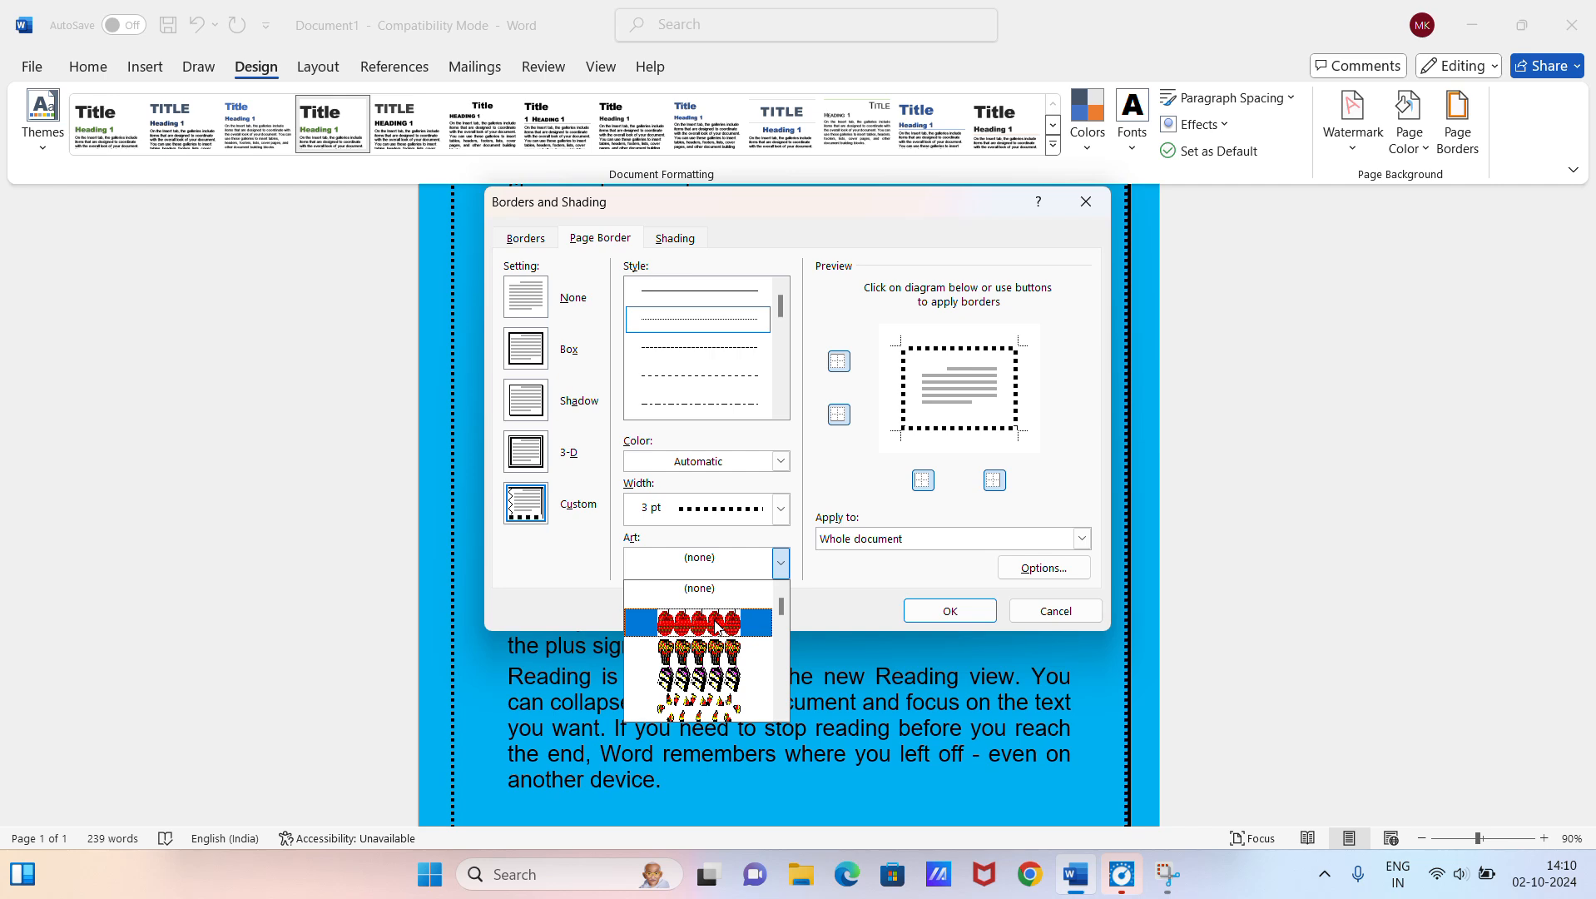
left_click(719, 650)
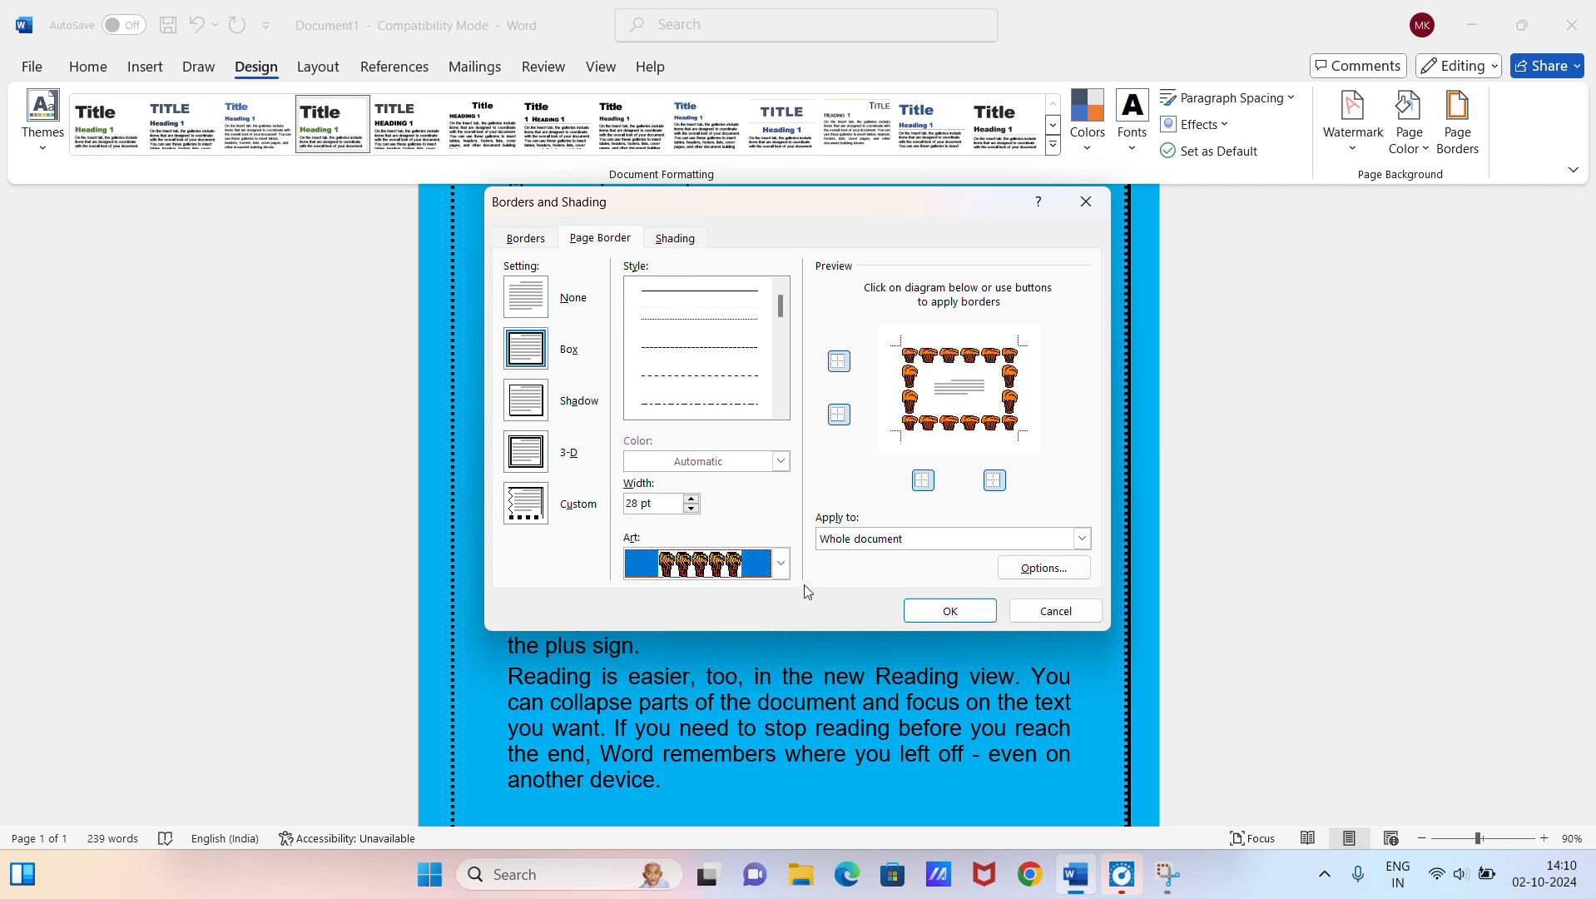
left_click(945, 615)
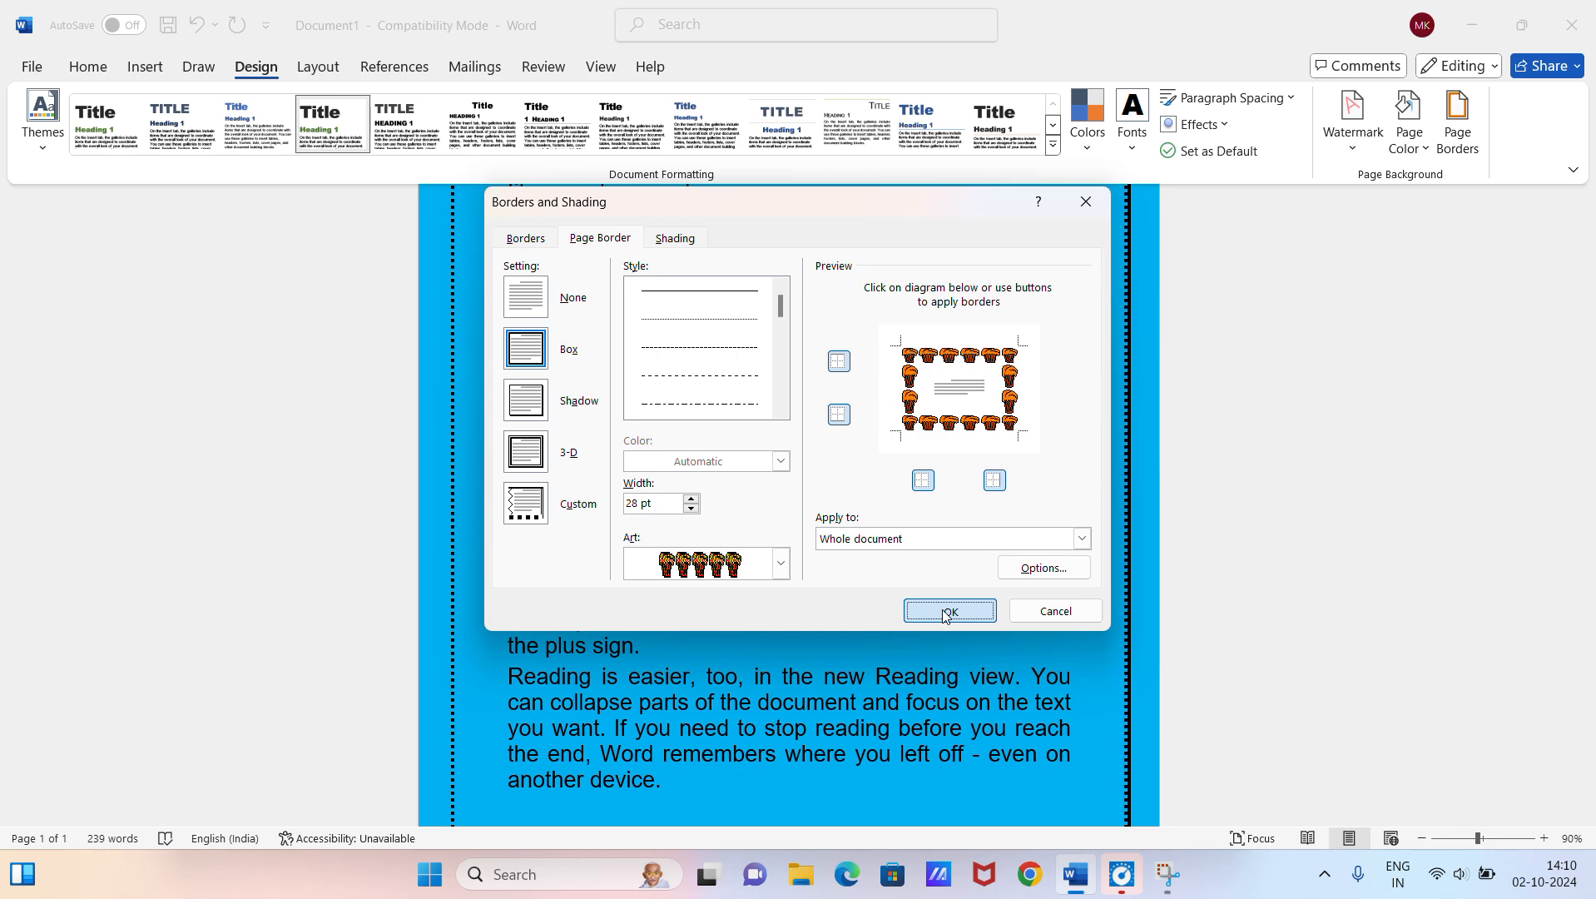
scroll(897, 513, "up", 5)
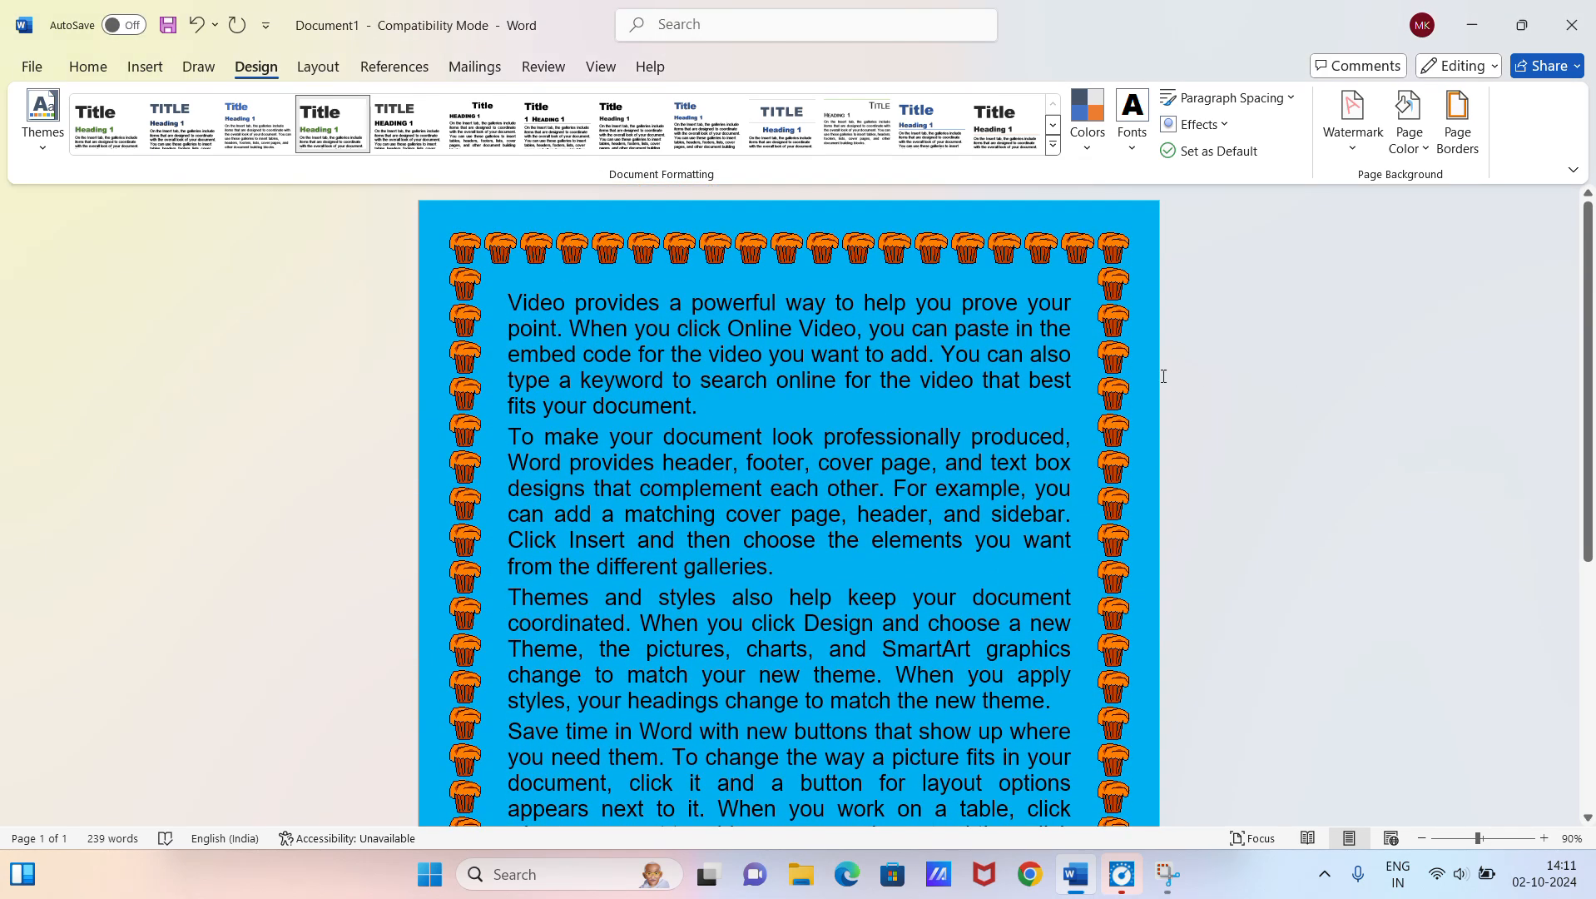
Step: Try to remove the cupcake border by setting the paragraph borders to None
left_click(1458, 133)
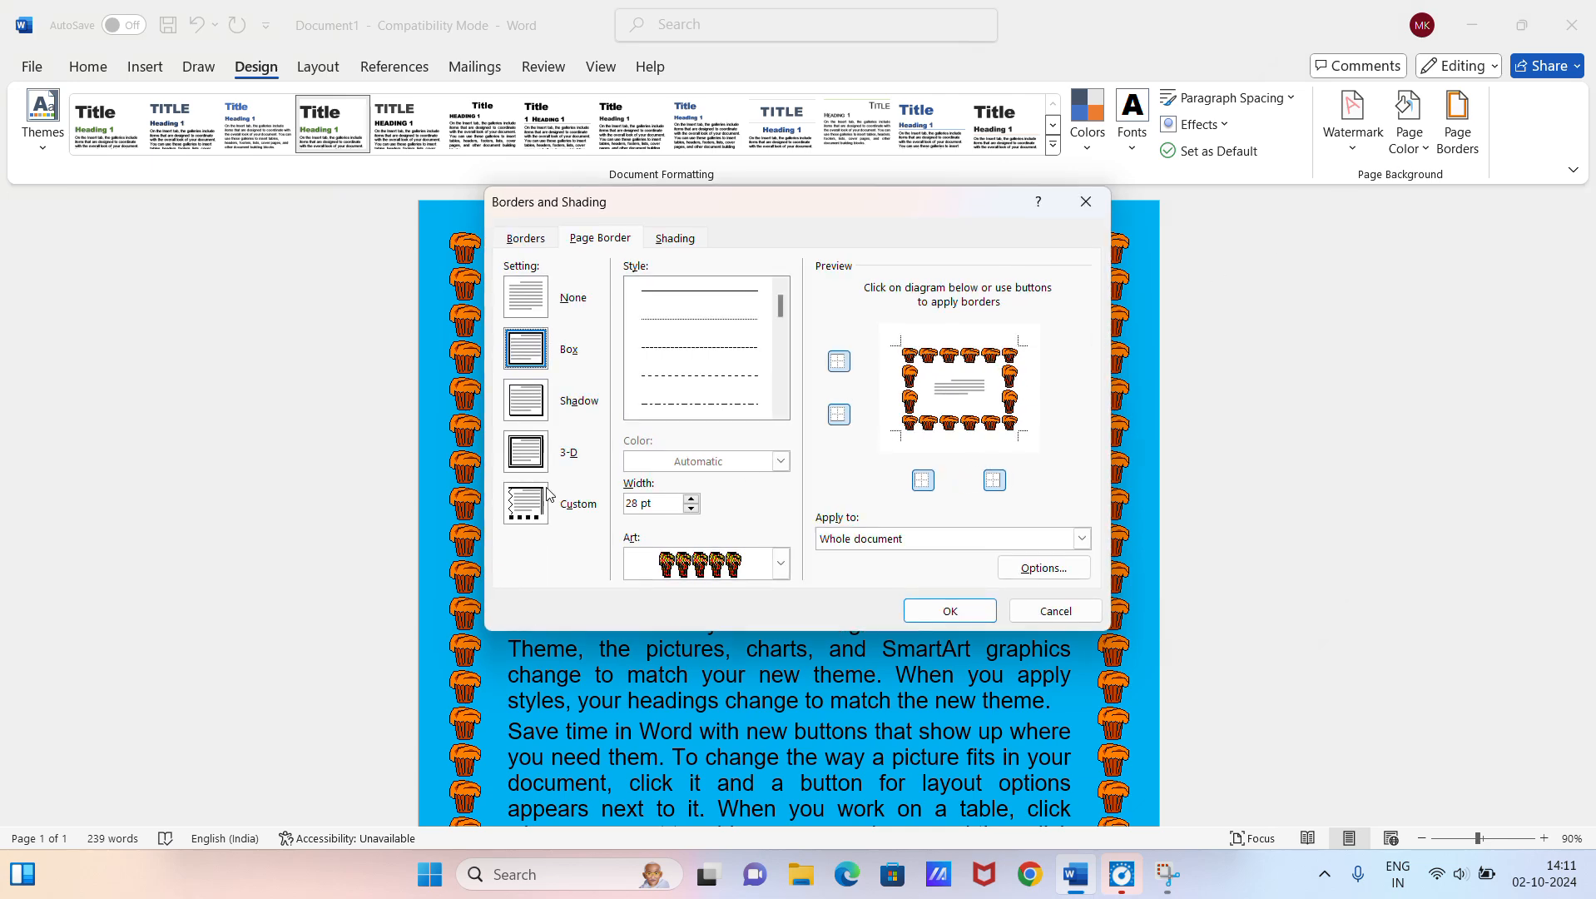
left_click(529, 243)
left_click(535, 306)
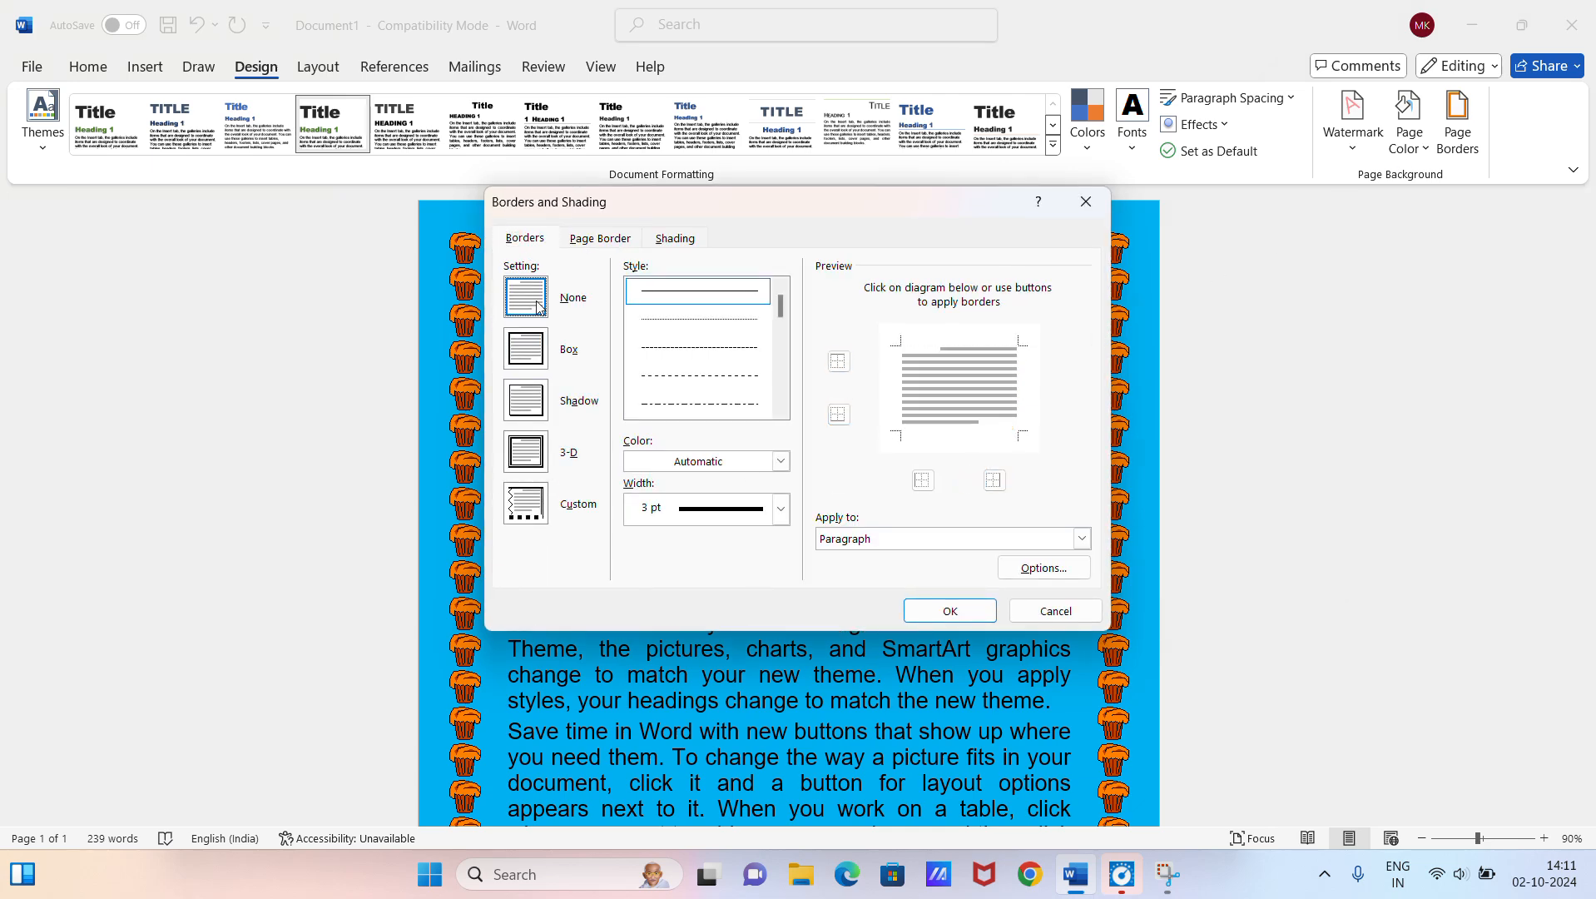
left_click(968, 610)
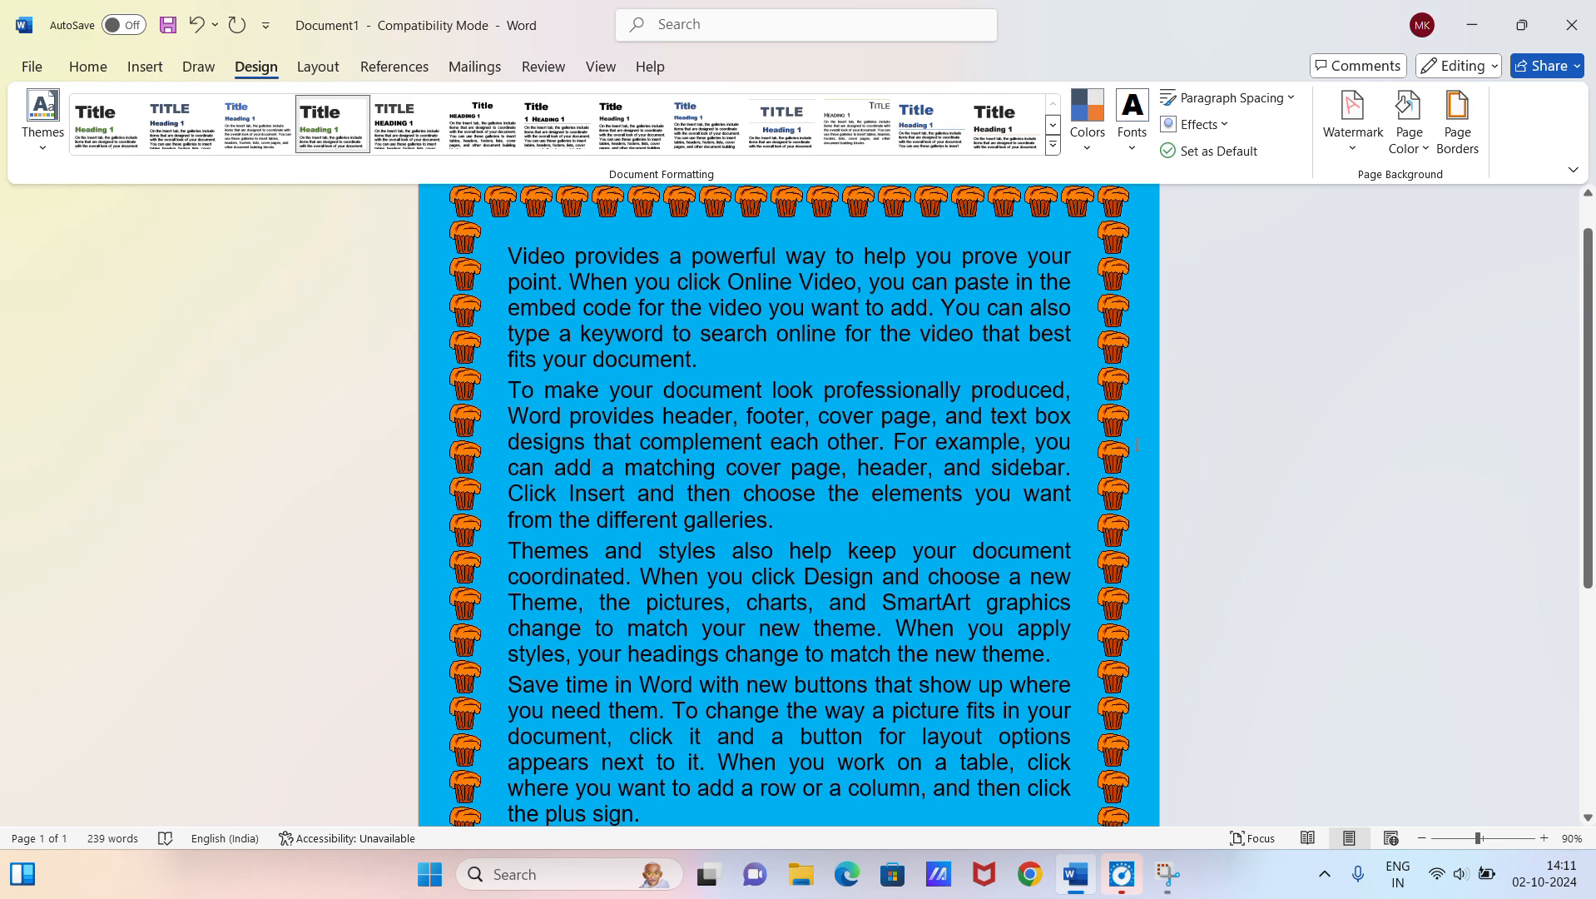
Step: Remove the cupcake art page border from the whole document by setting the page border to None
left_click(1457, 119)
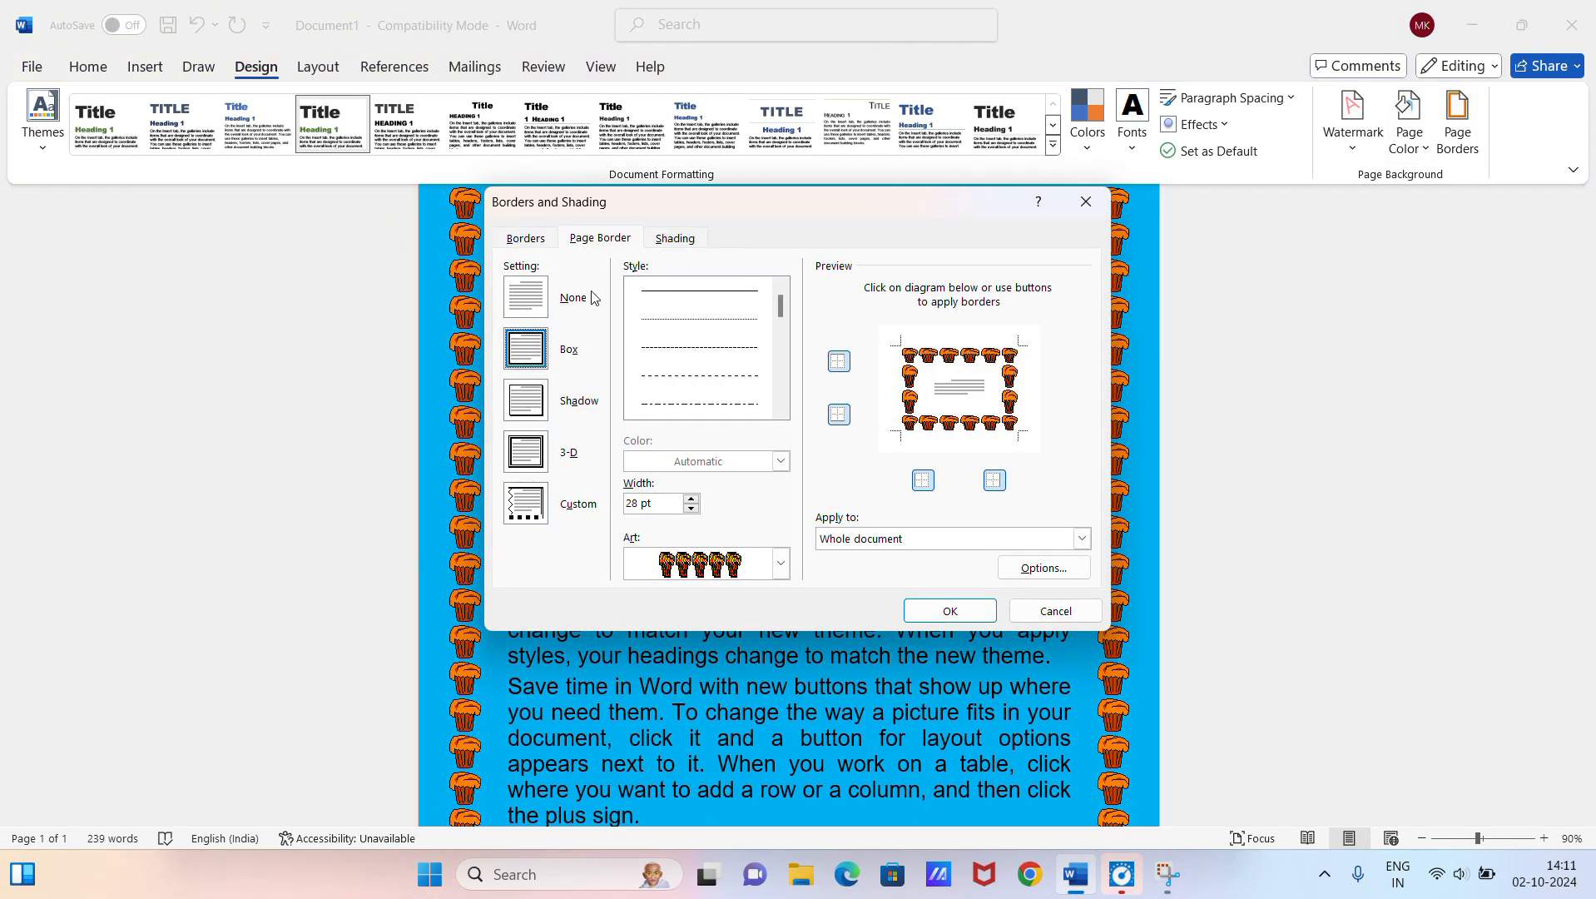
left_click(554, 301)
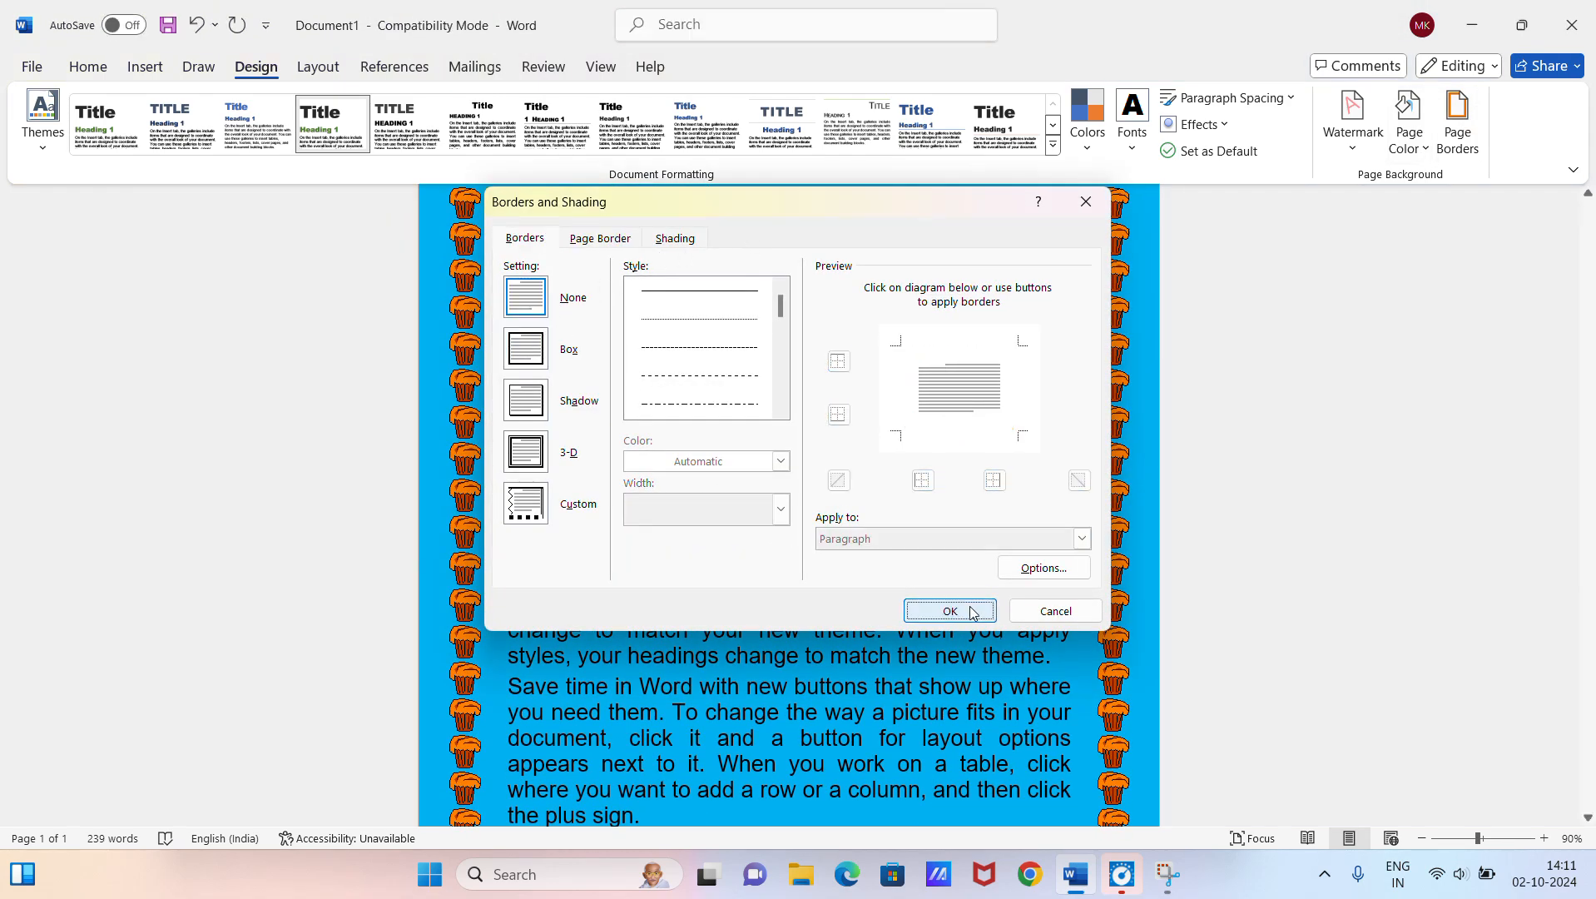
left_click(952, 610)
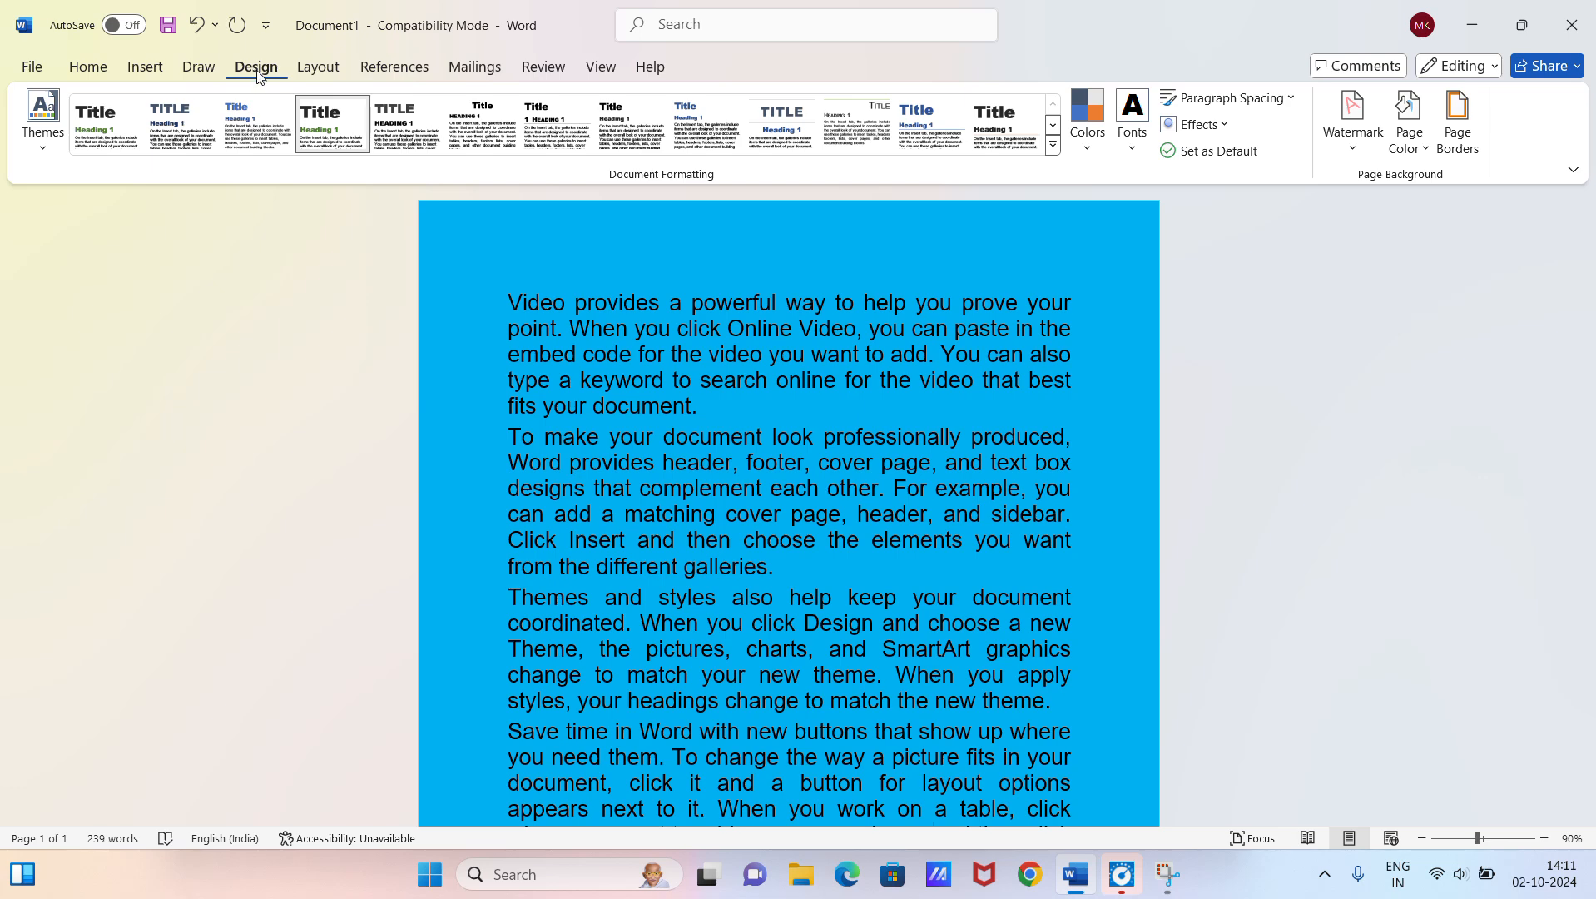
Step: Apply the Office 2003 Default margins to the document and check the text on the page
left_click(323, 75)
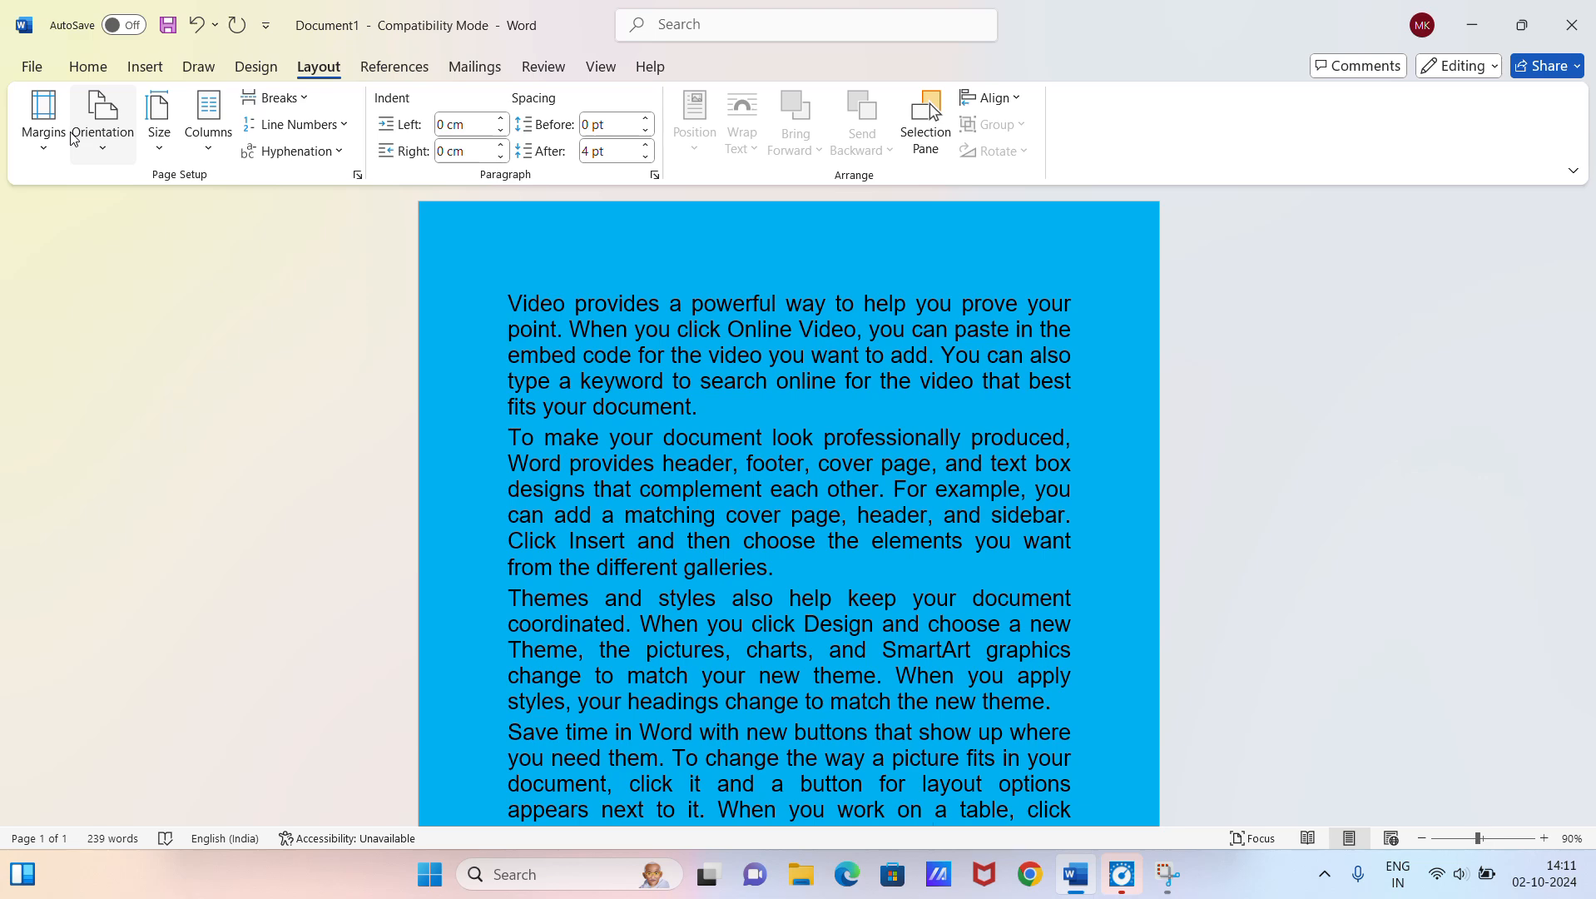
left_click(46, 155)
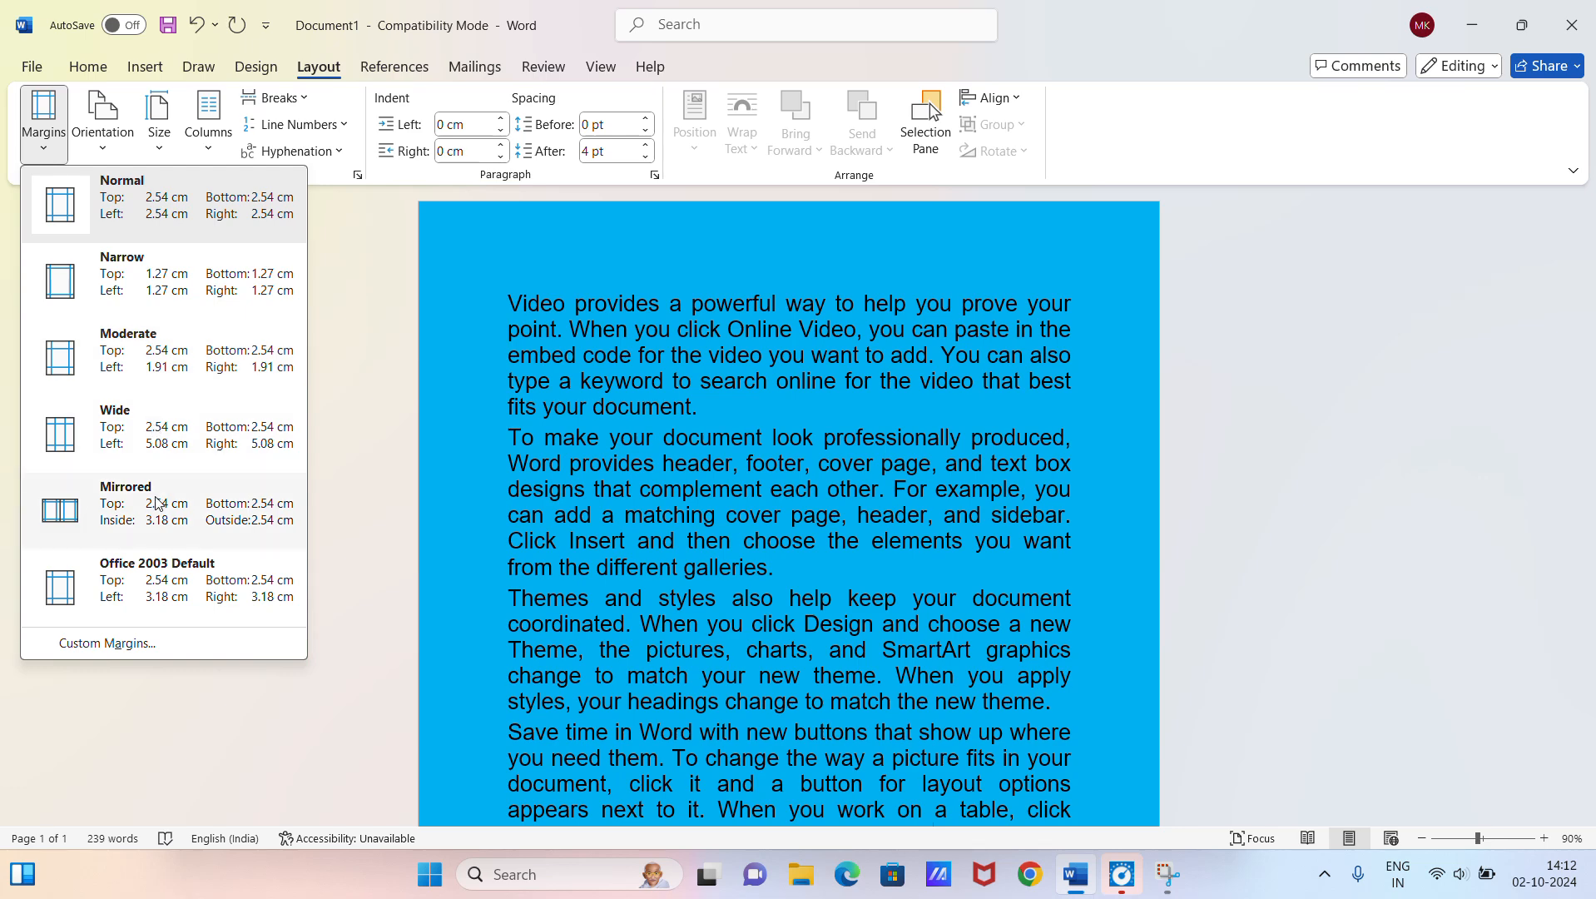
left_click(175, 594)
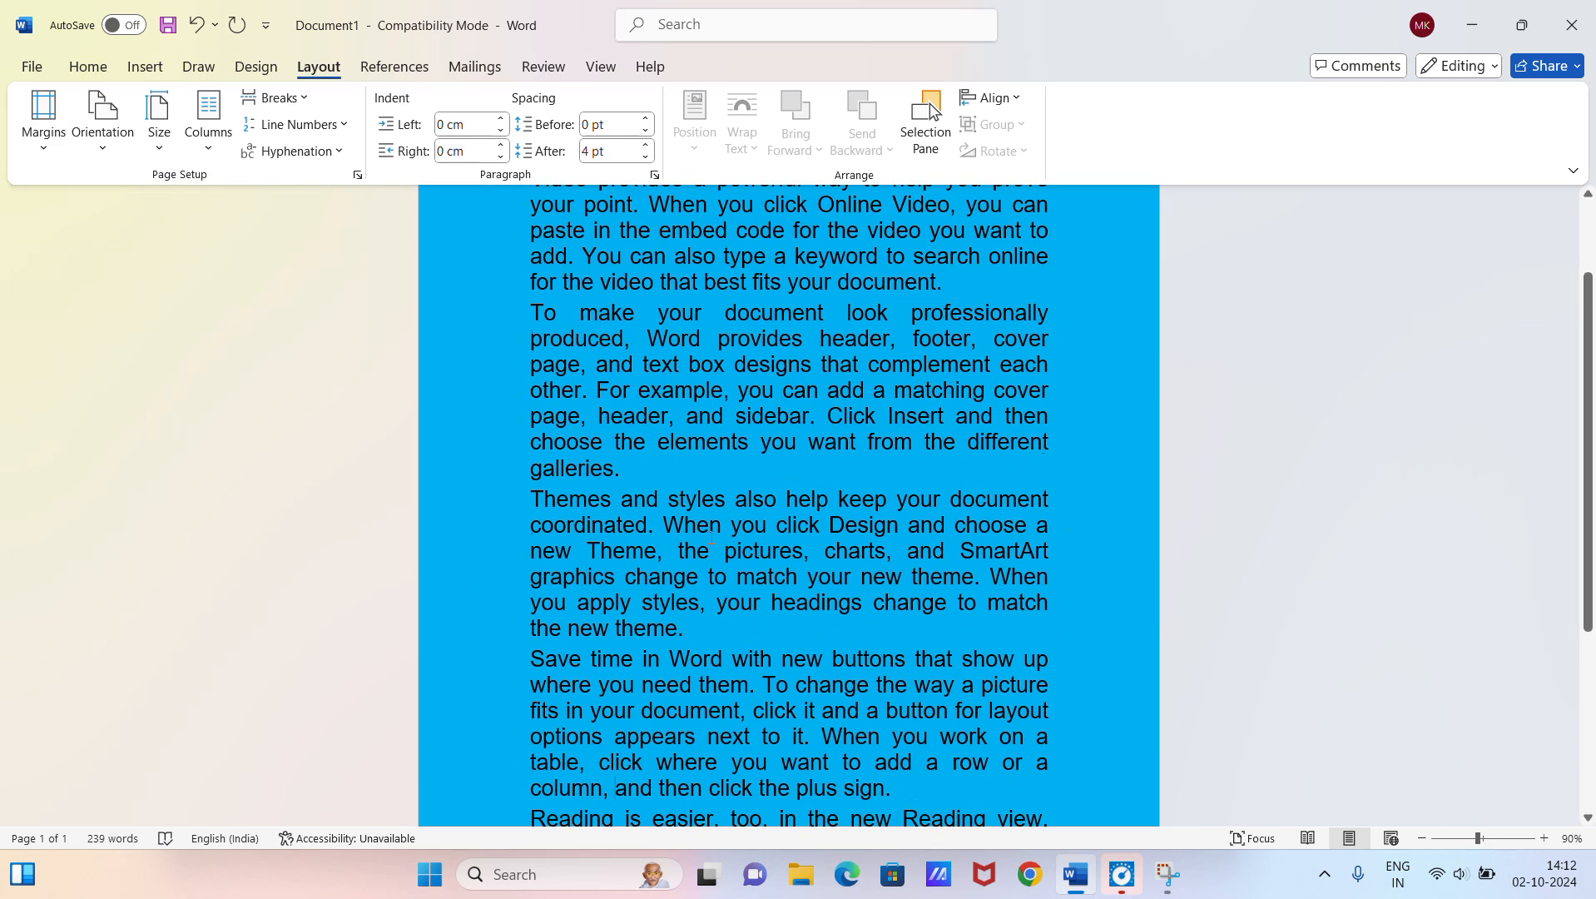
scroll(714, 534, "up", 3)
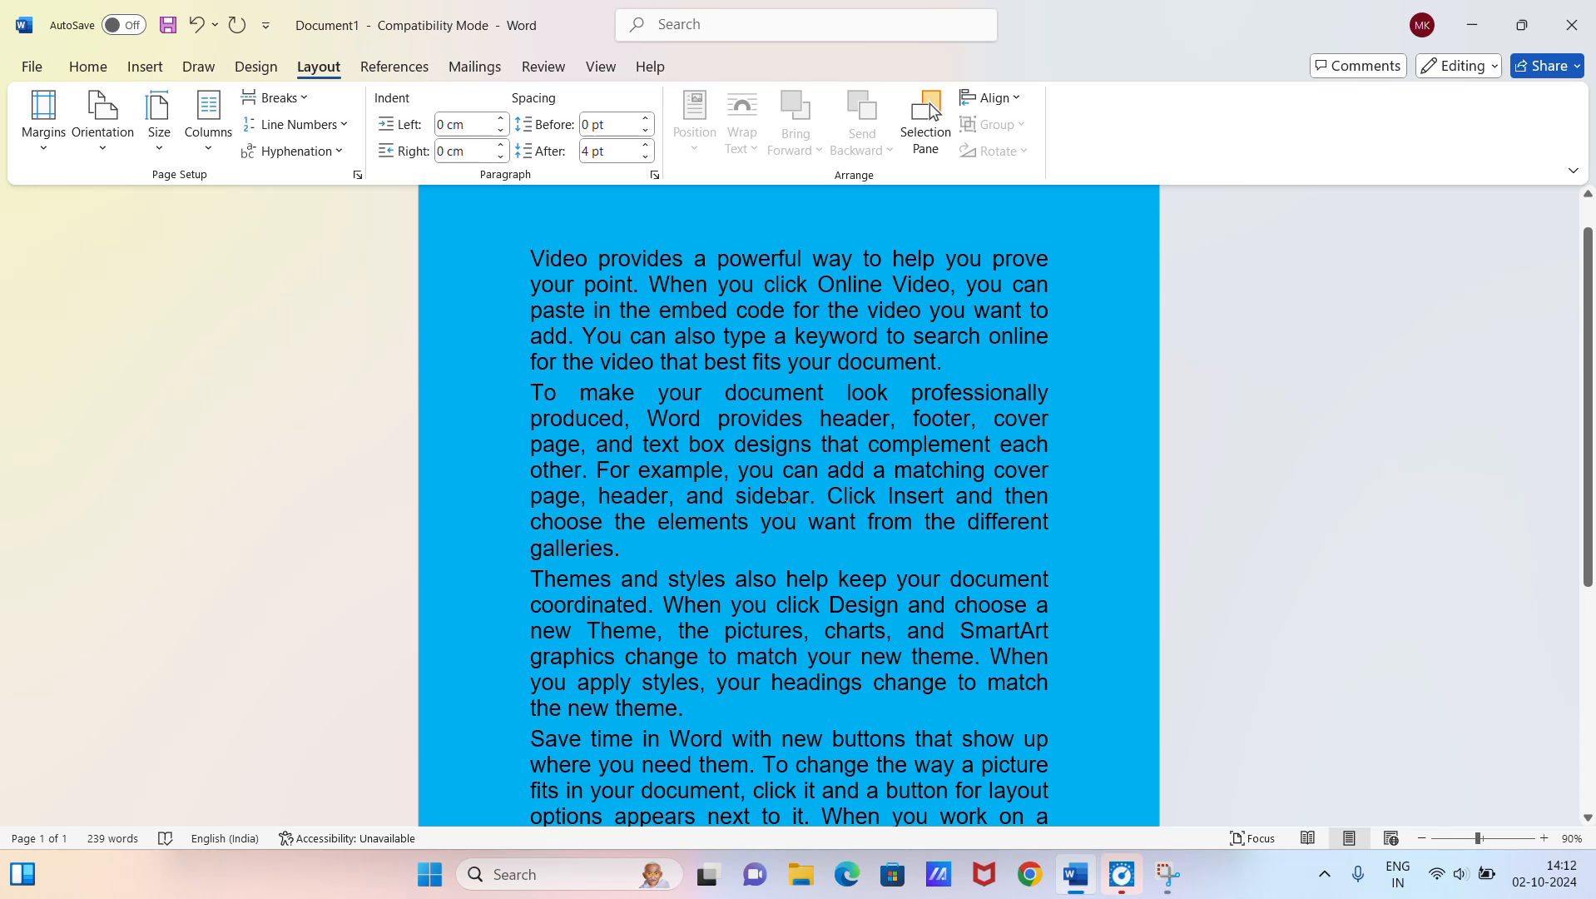
Step: Review the custom margin and orientation settings in Page Setup and accept them
left_click(43, 133)
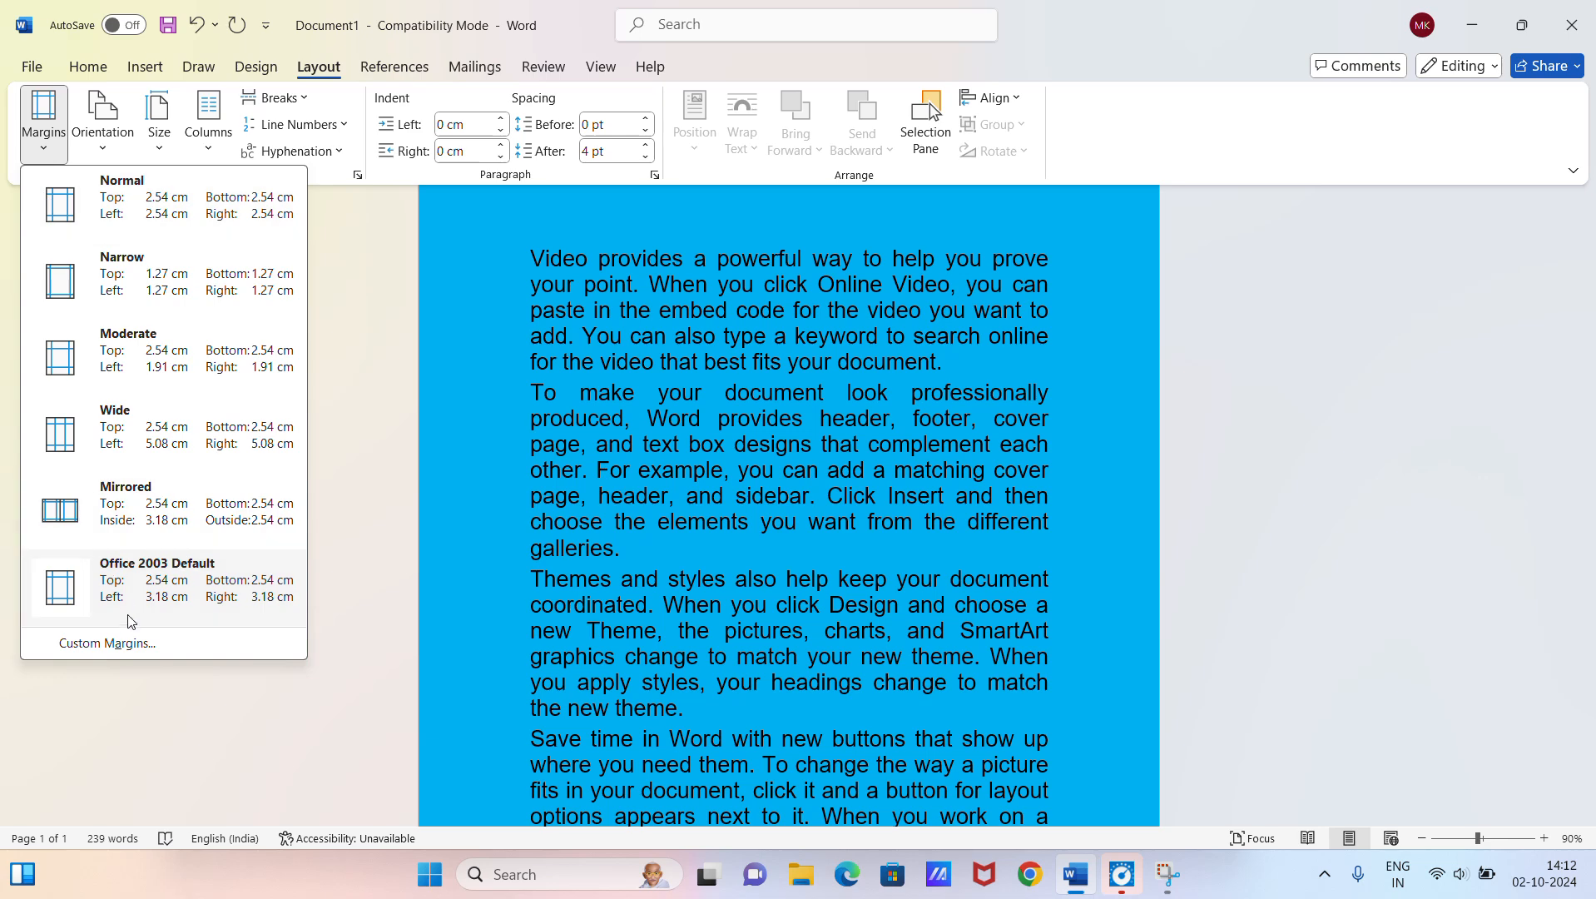
left_click(155, 653)
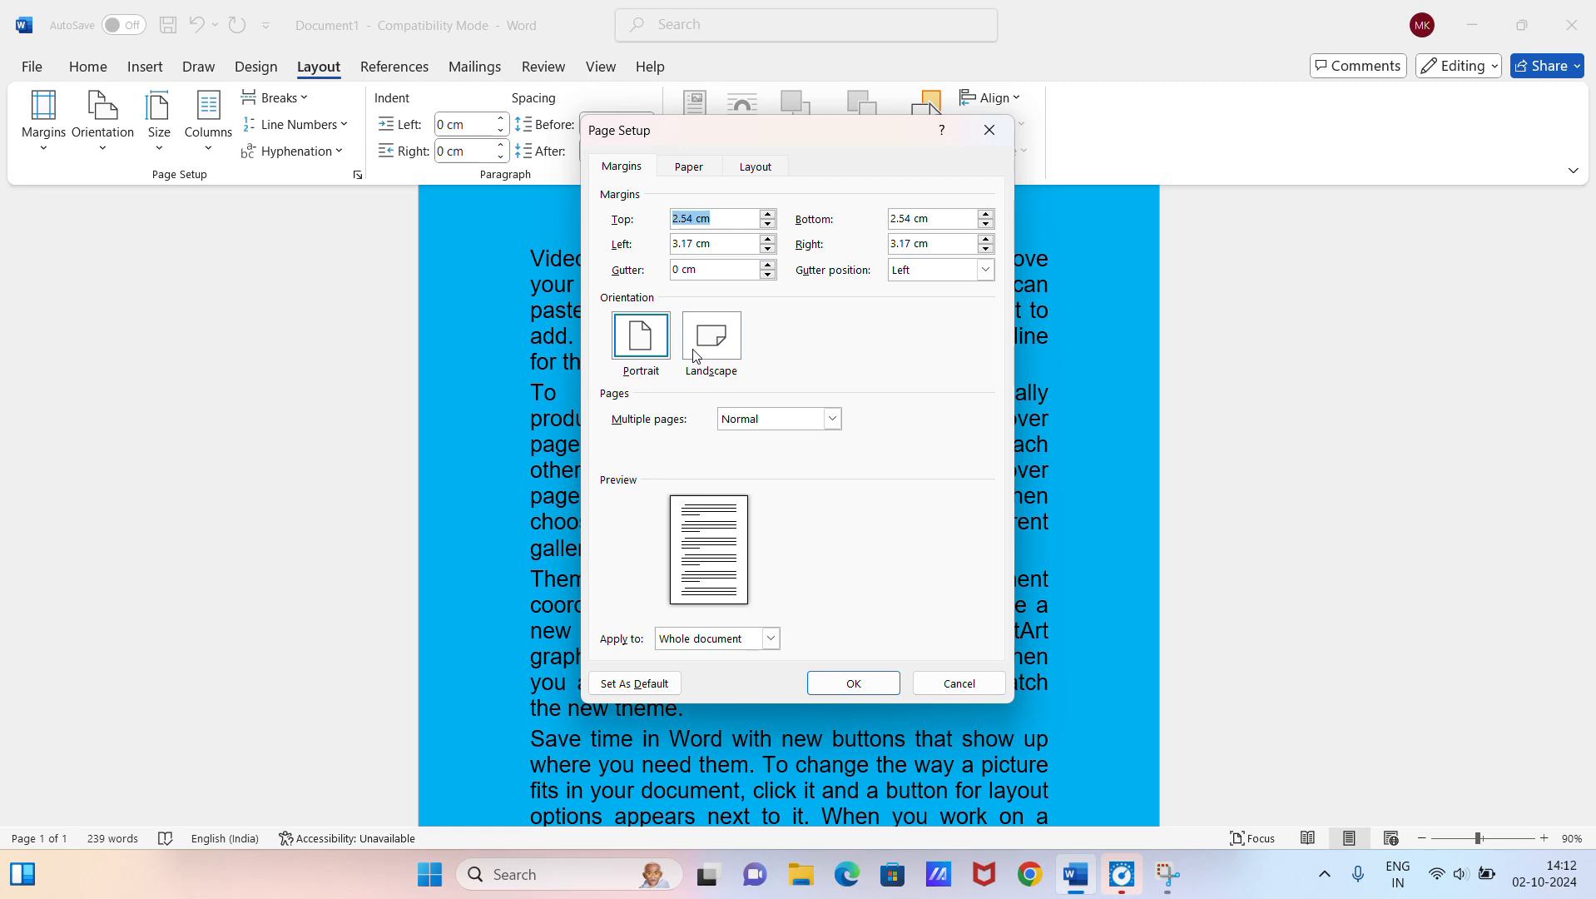
left_click(844, 680)
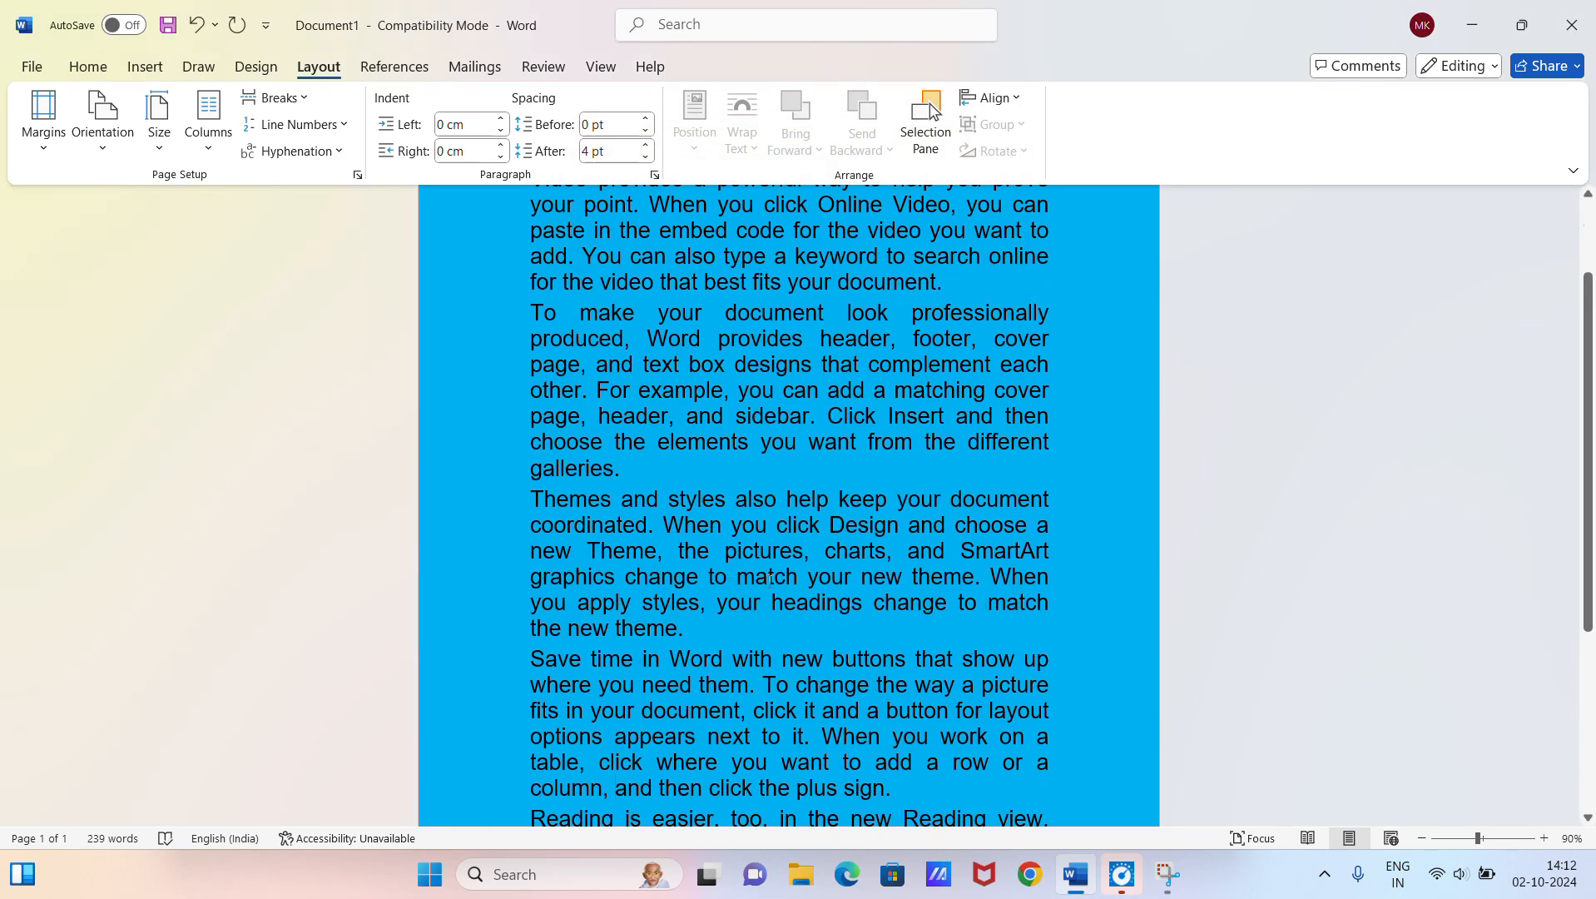
Step: Change the page orientation to Landscape and check the whole page
left_click(99, 140)
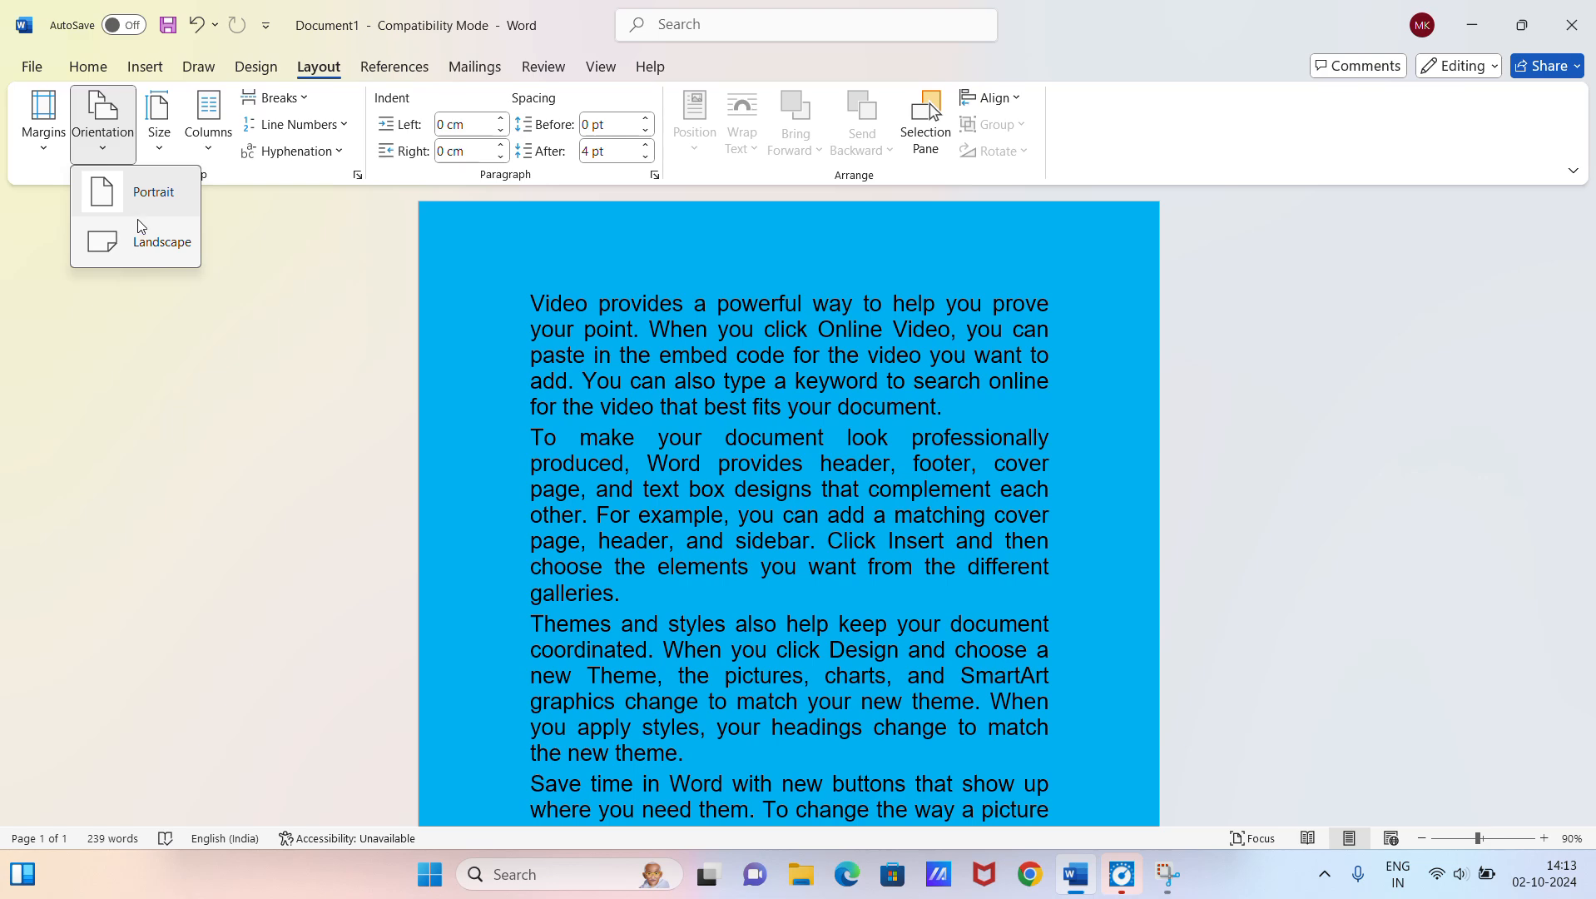
left_click(131, 248)
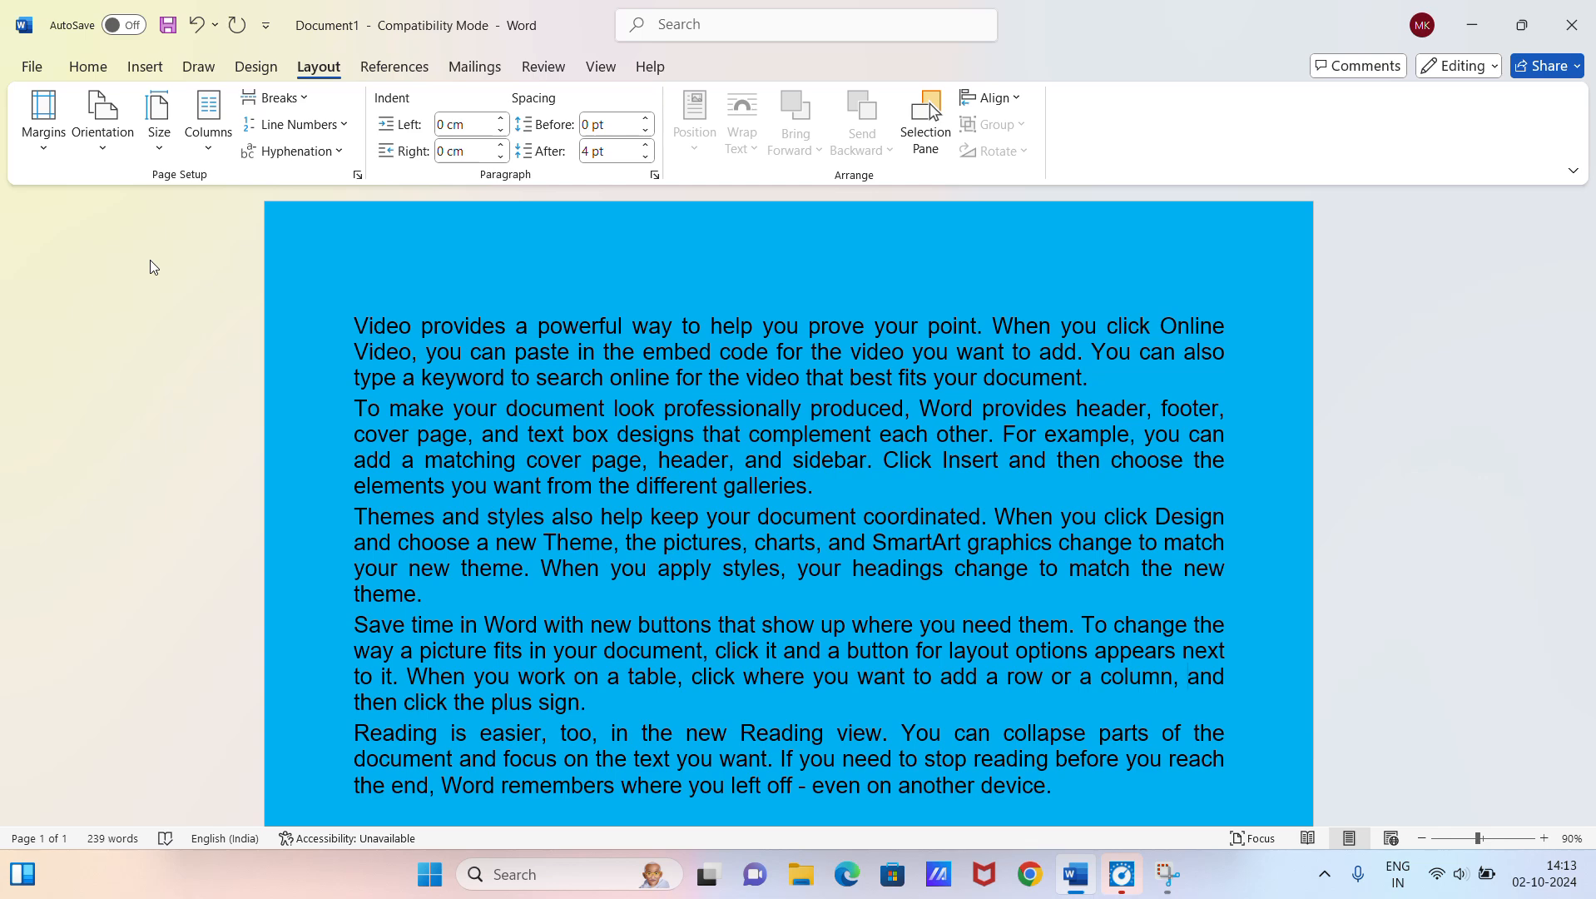
scroll(150, 261, "down", 3)
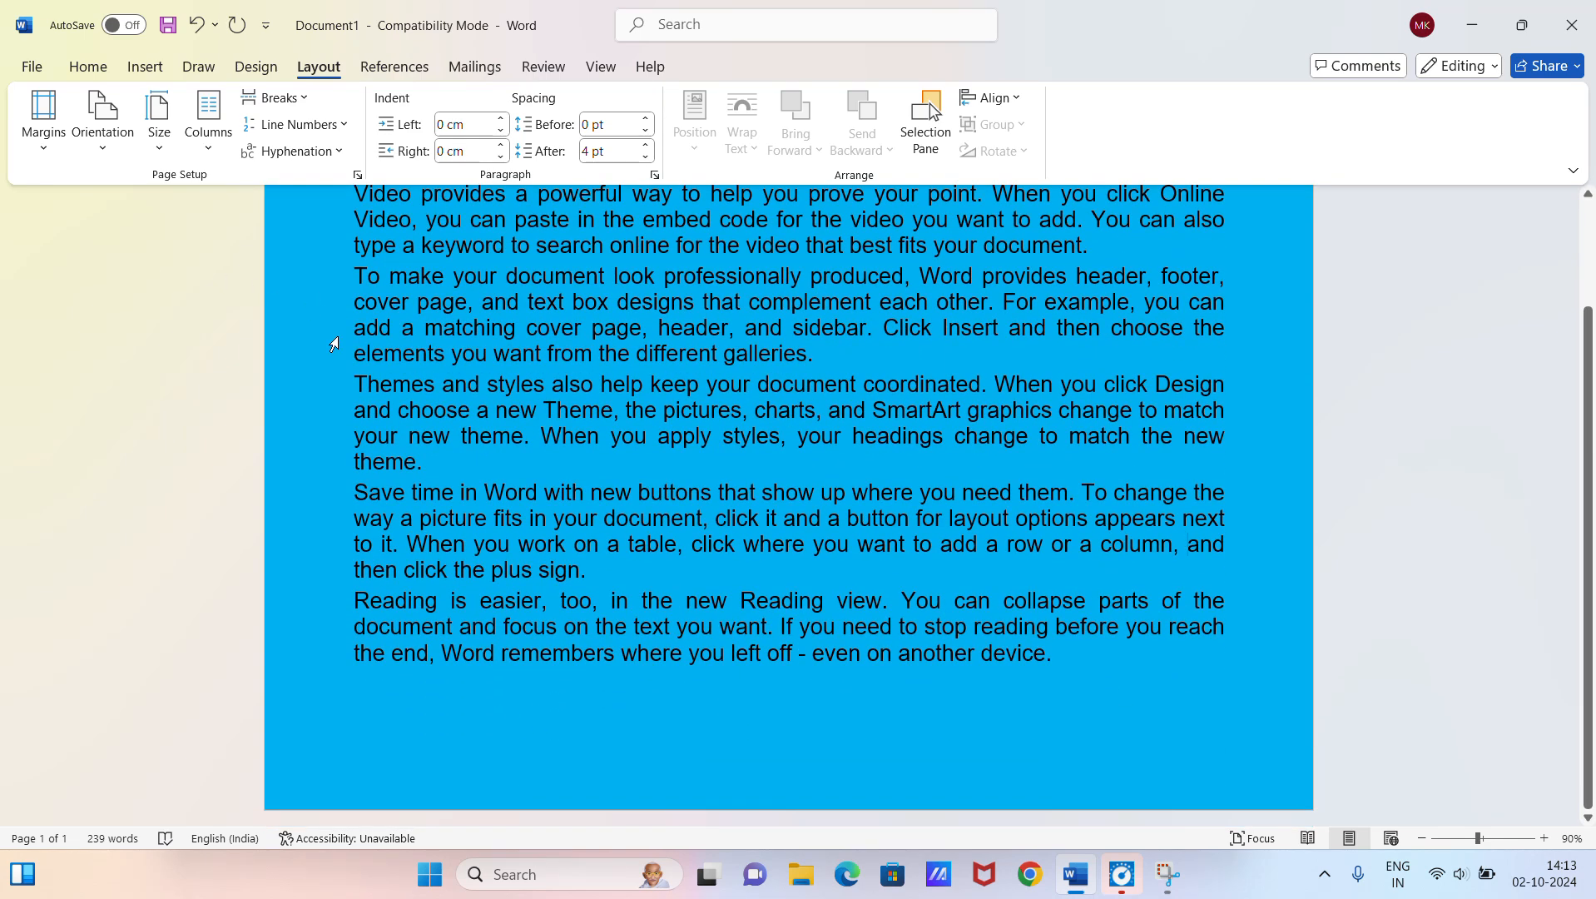
scroll(334, 343, "up", 3)
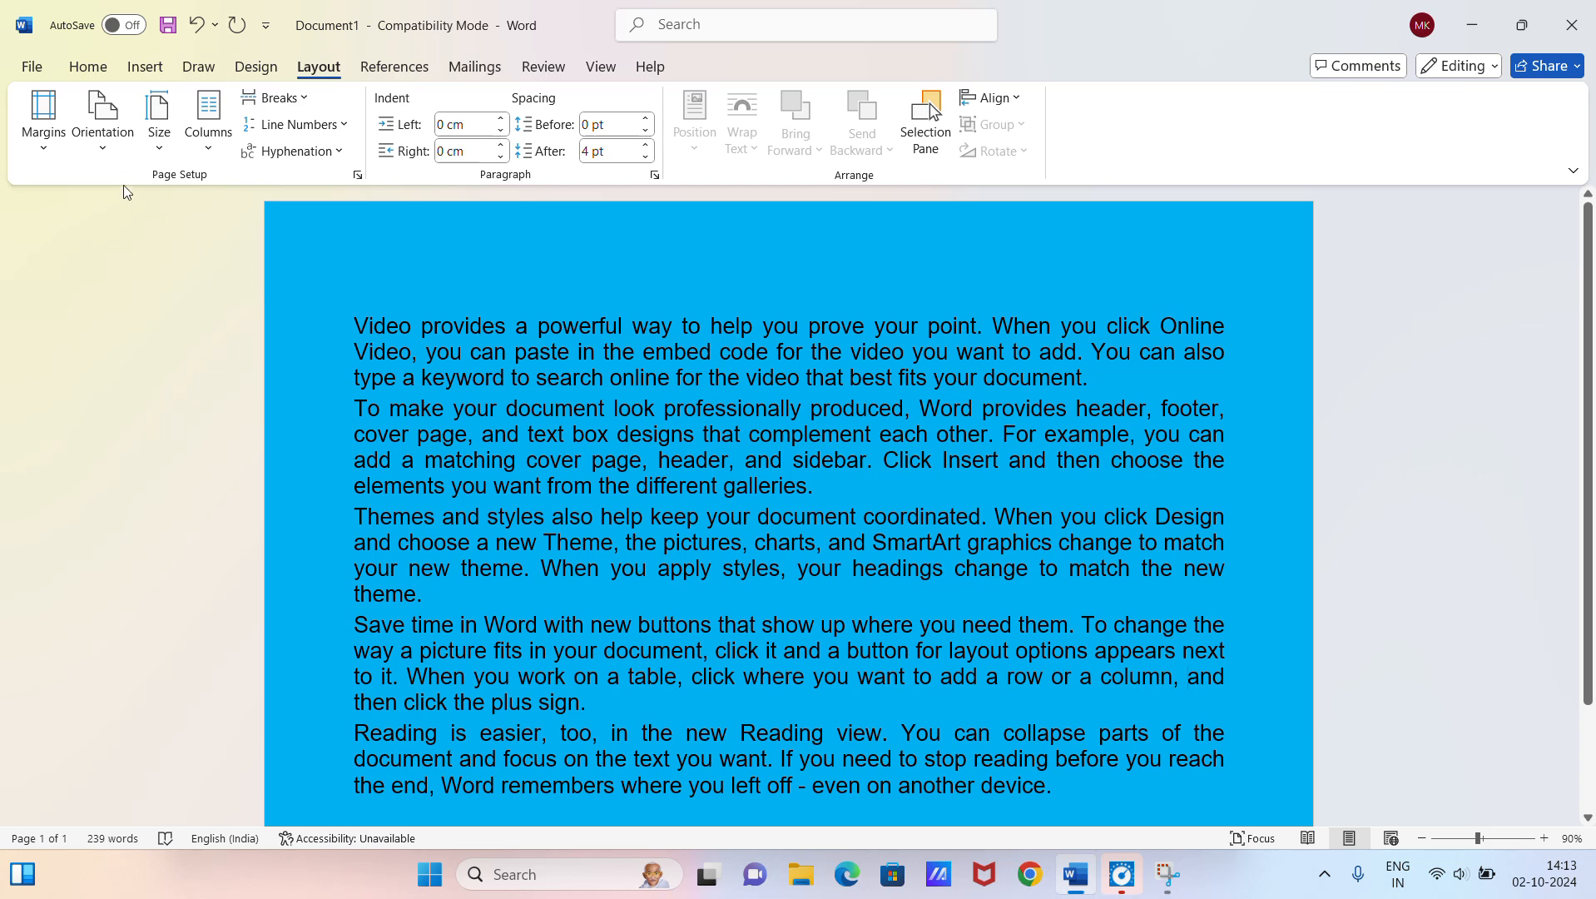
Step: Set the paper size to A3 and the page orientation to Portrait
left_click(159, 121)
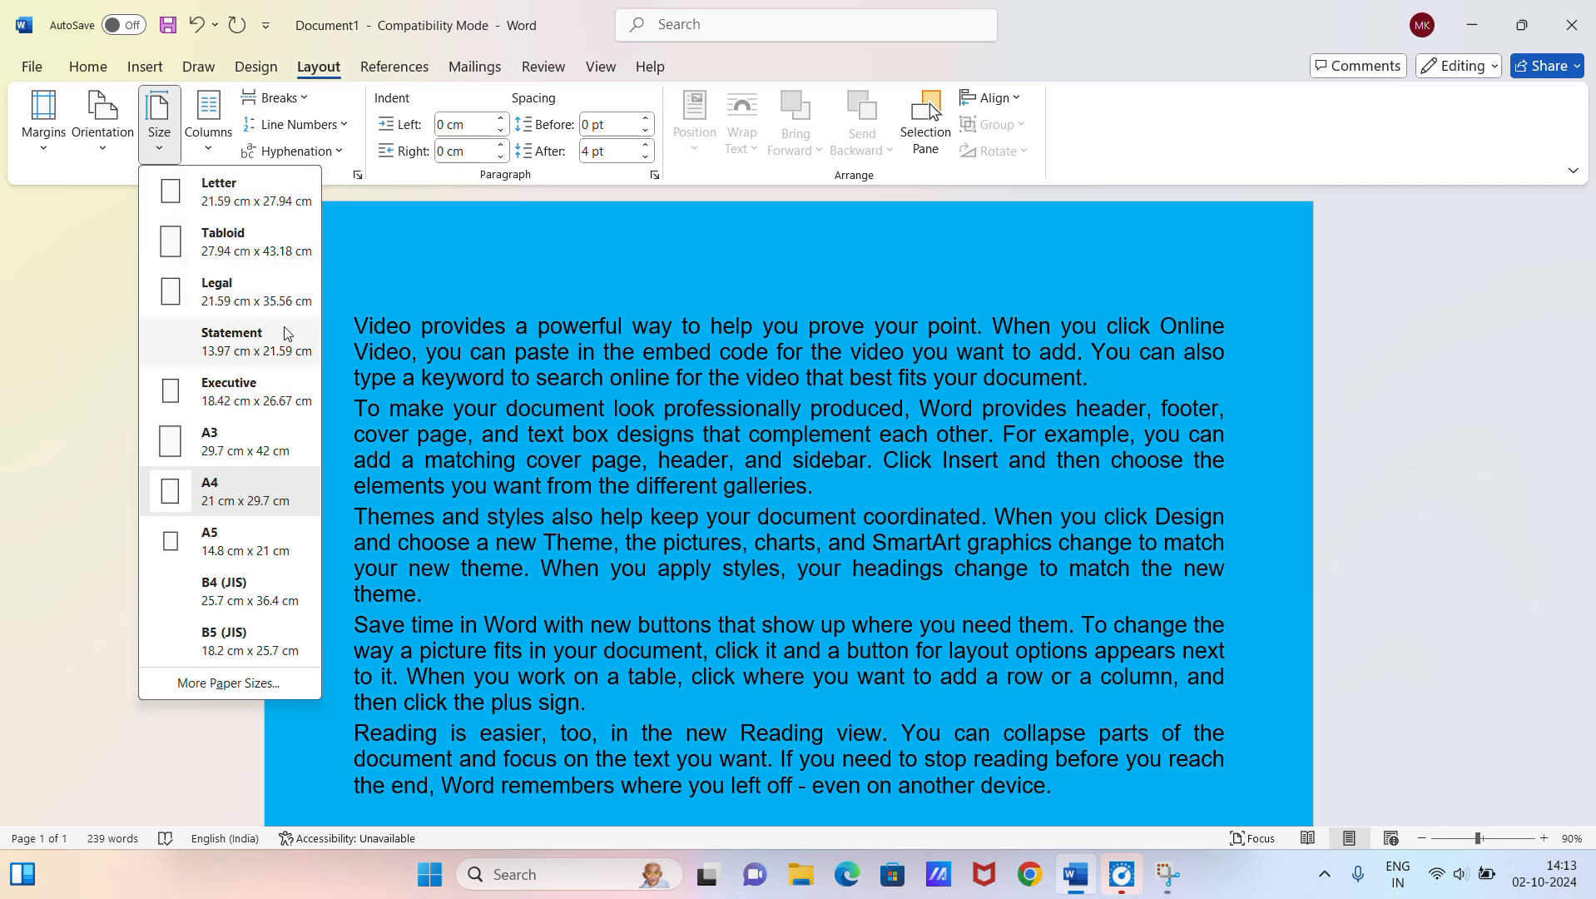
left_click(267, 445)
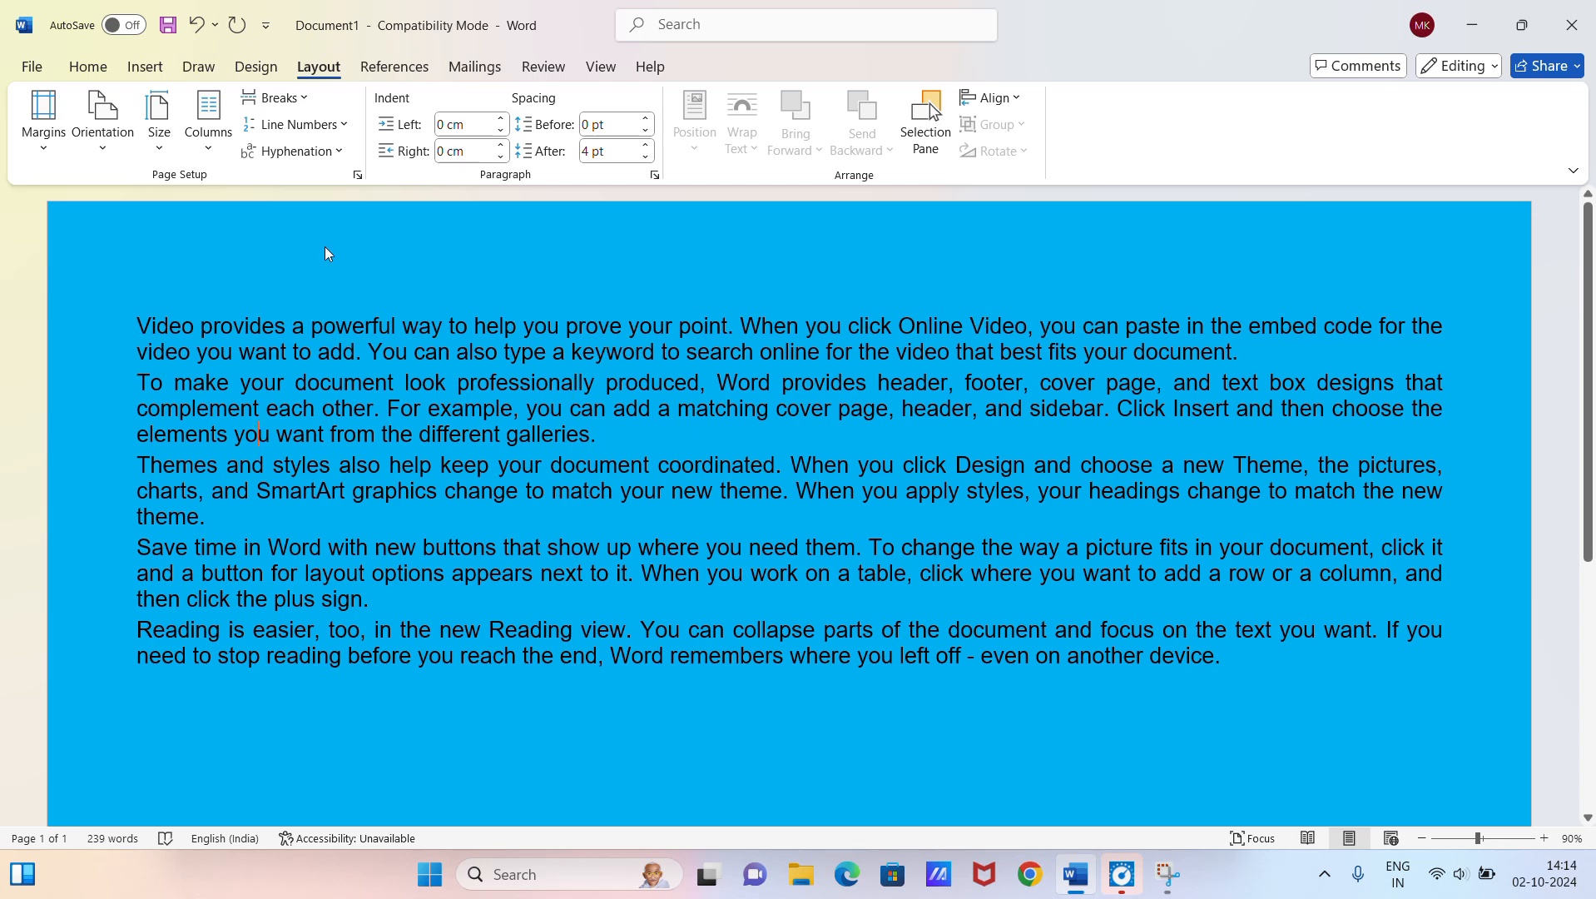
left_click(121, 109)
left_click(136, 188)
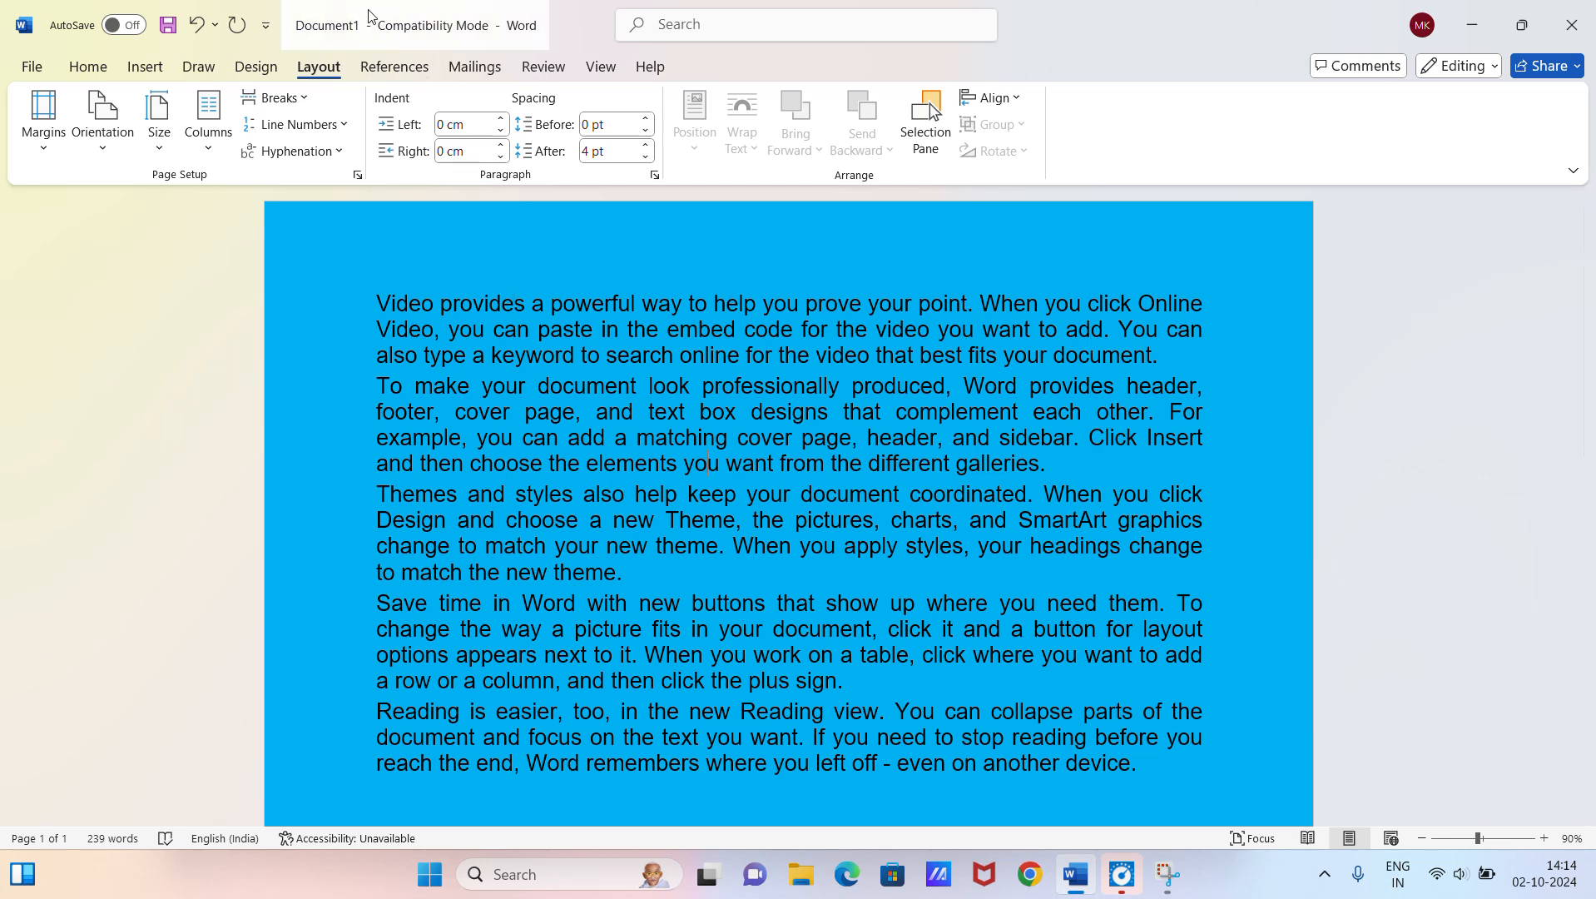
Step: Lay out the document text in two columns and check how it fills the page
left_click(215, 146)
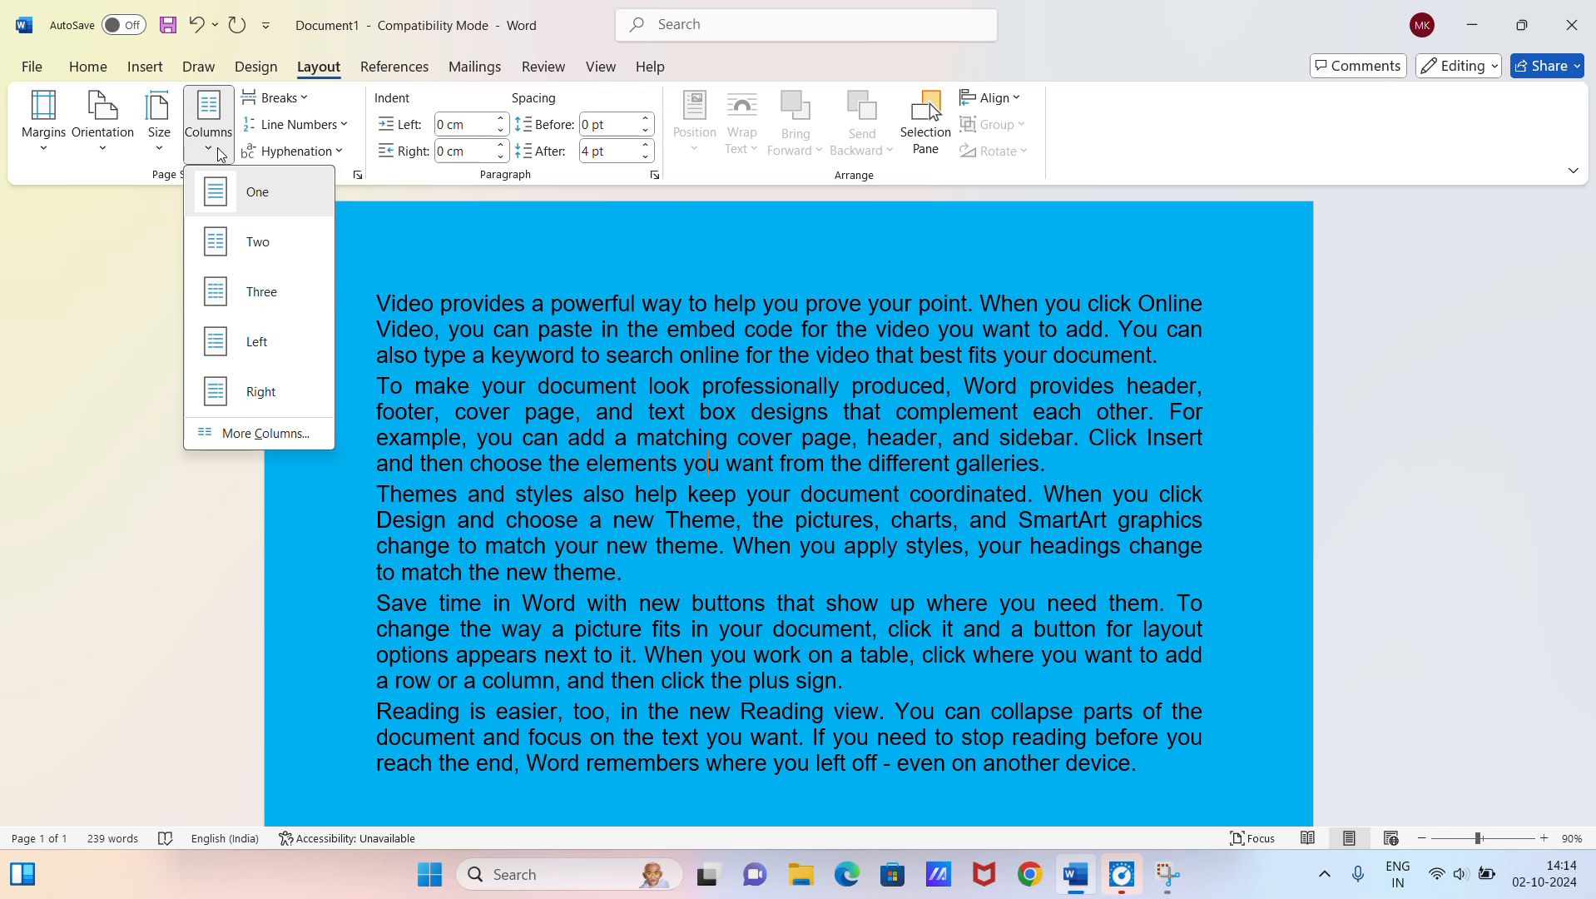
left_click(279, 238)
scroll(641, 402, "down", 1)
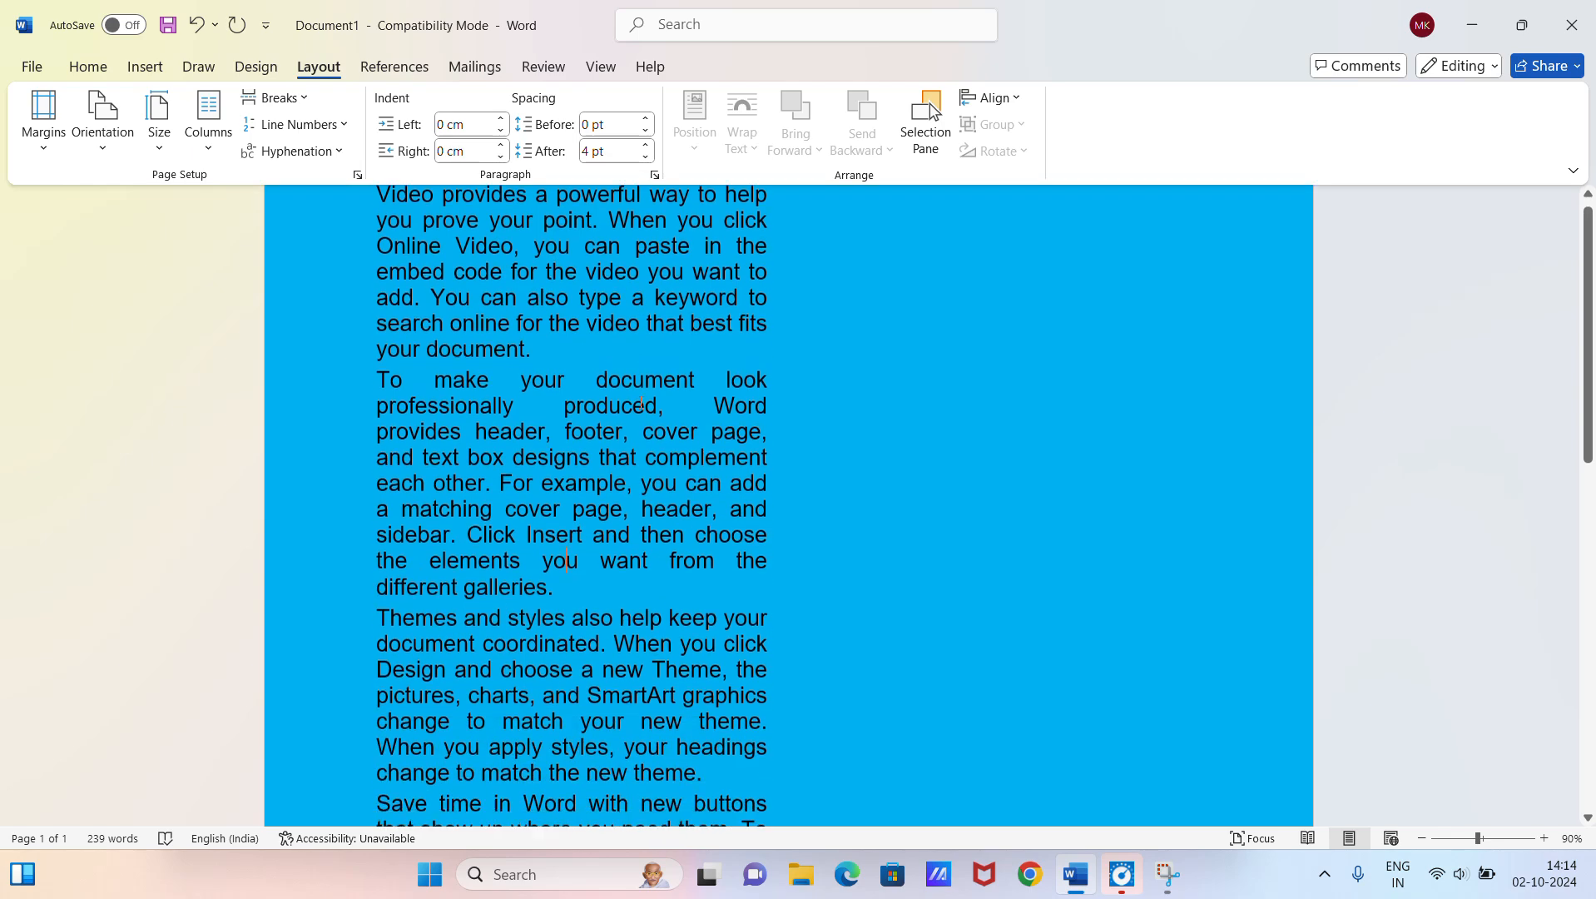
scroll(641, 402, "down", 6)
scroll(999, 585, "up", 3)
scroll(998, 585, "down", 3)
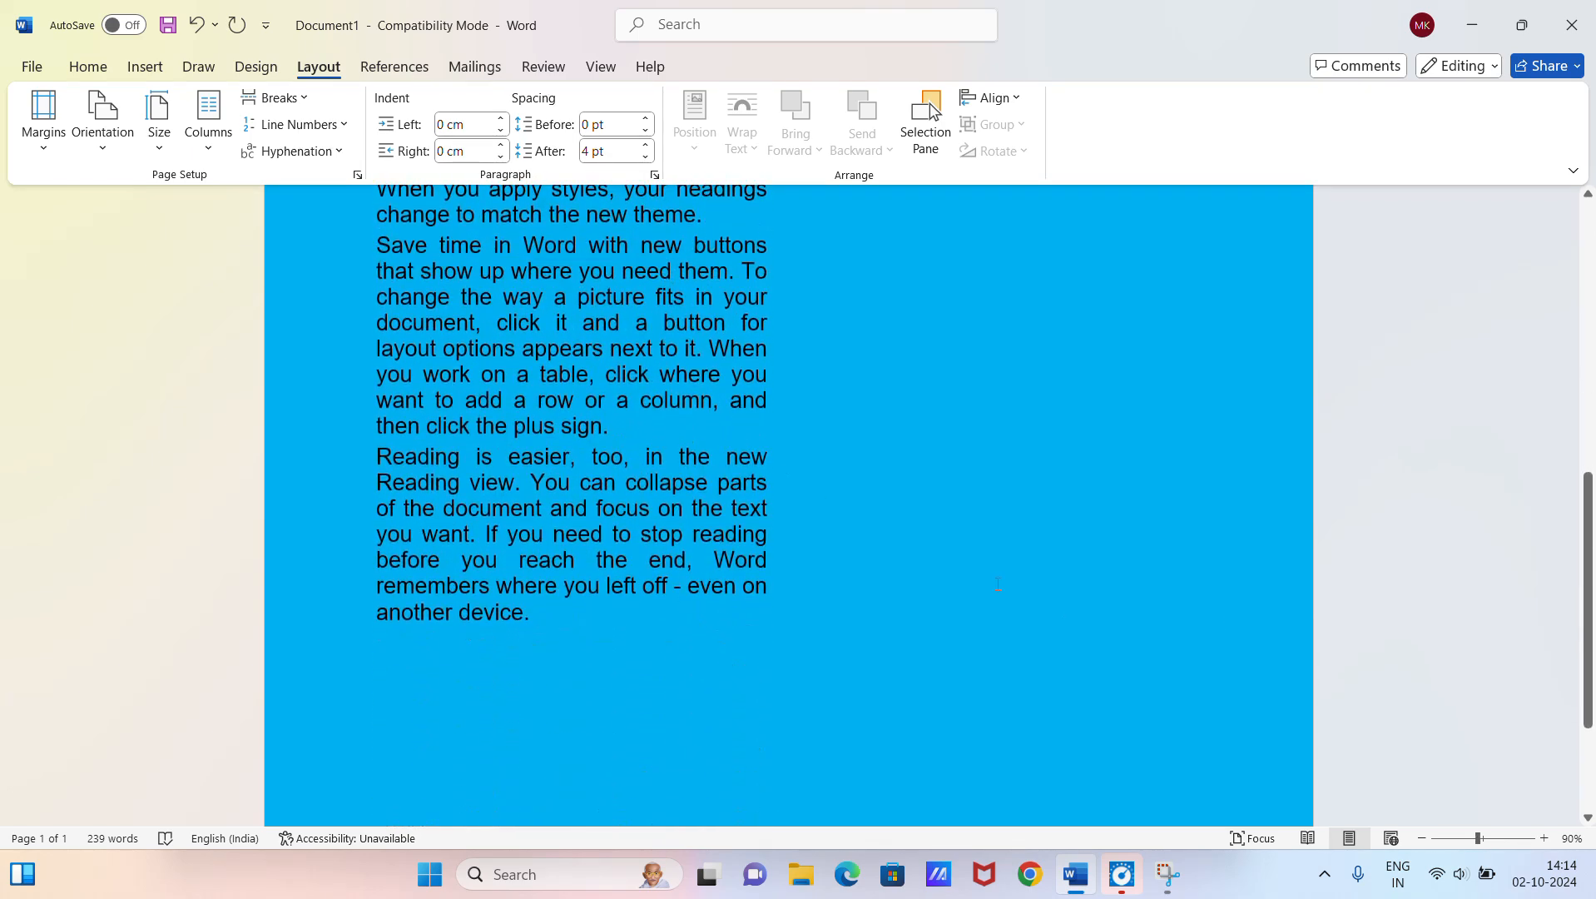
left_click_drag(1591, 556, 1590, 459)
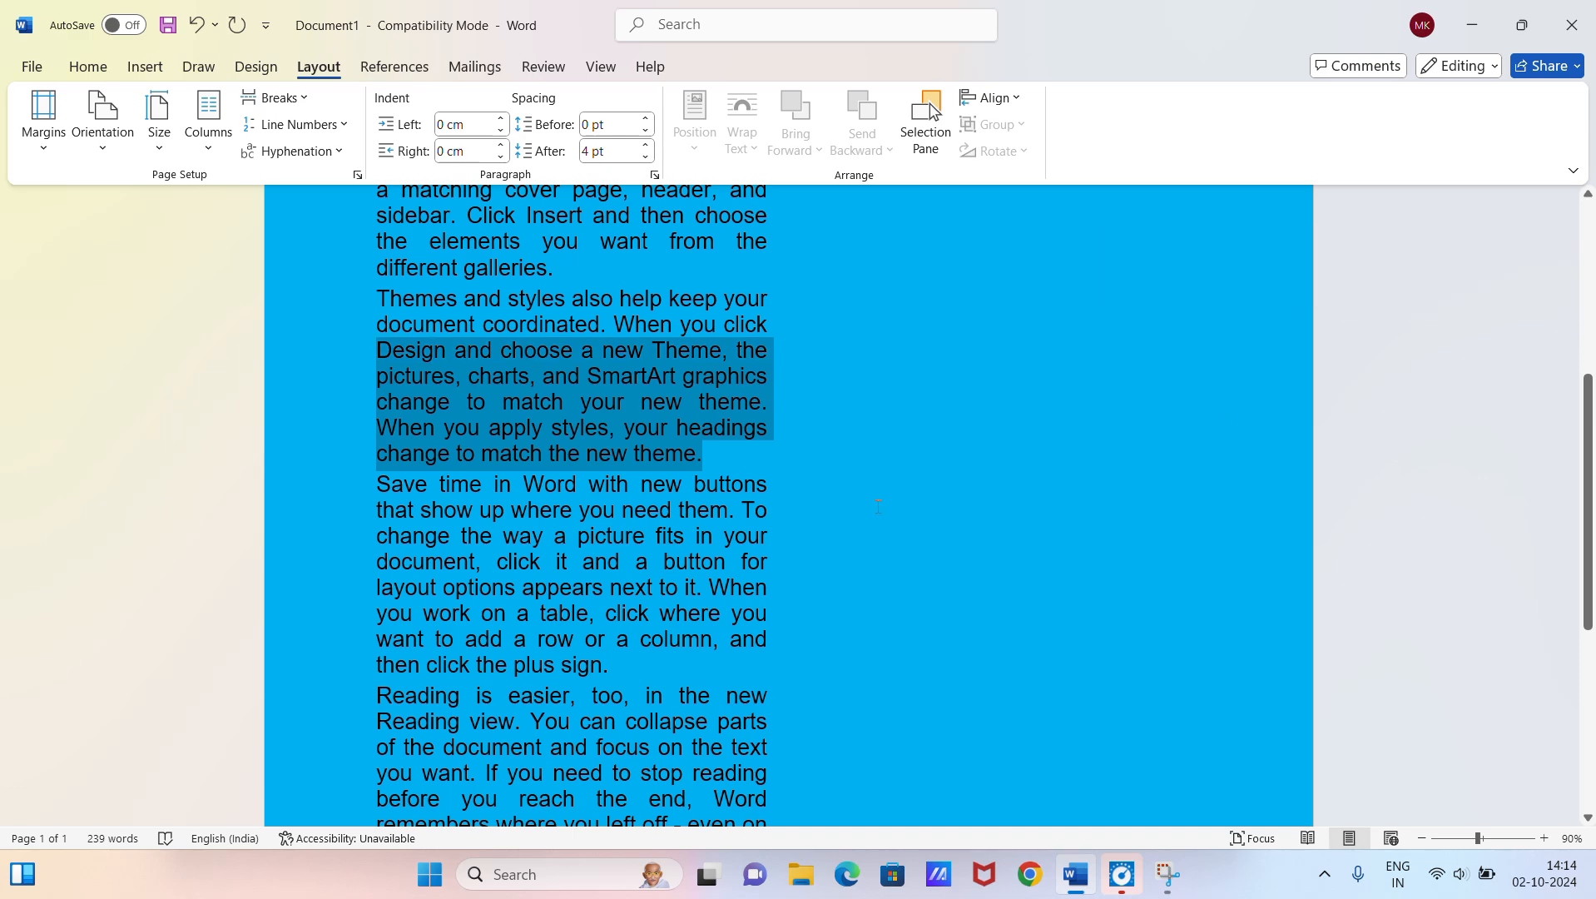
scroll(891, 501, "up", 2)
Step: Insert blank lines after the paragraph ending "different galleries." to push the following text into the second column
left_click(577, 448)
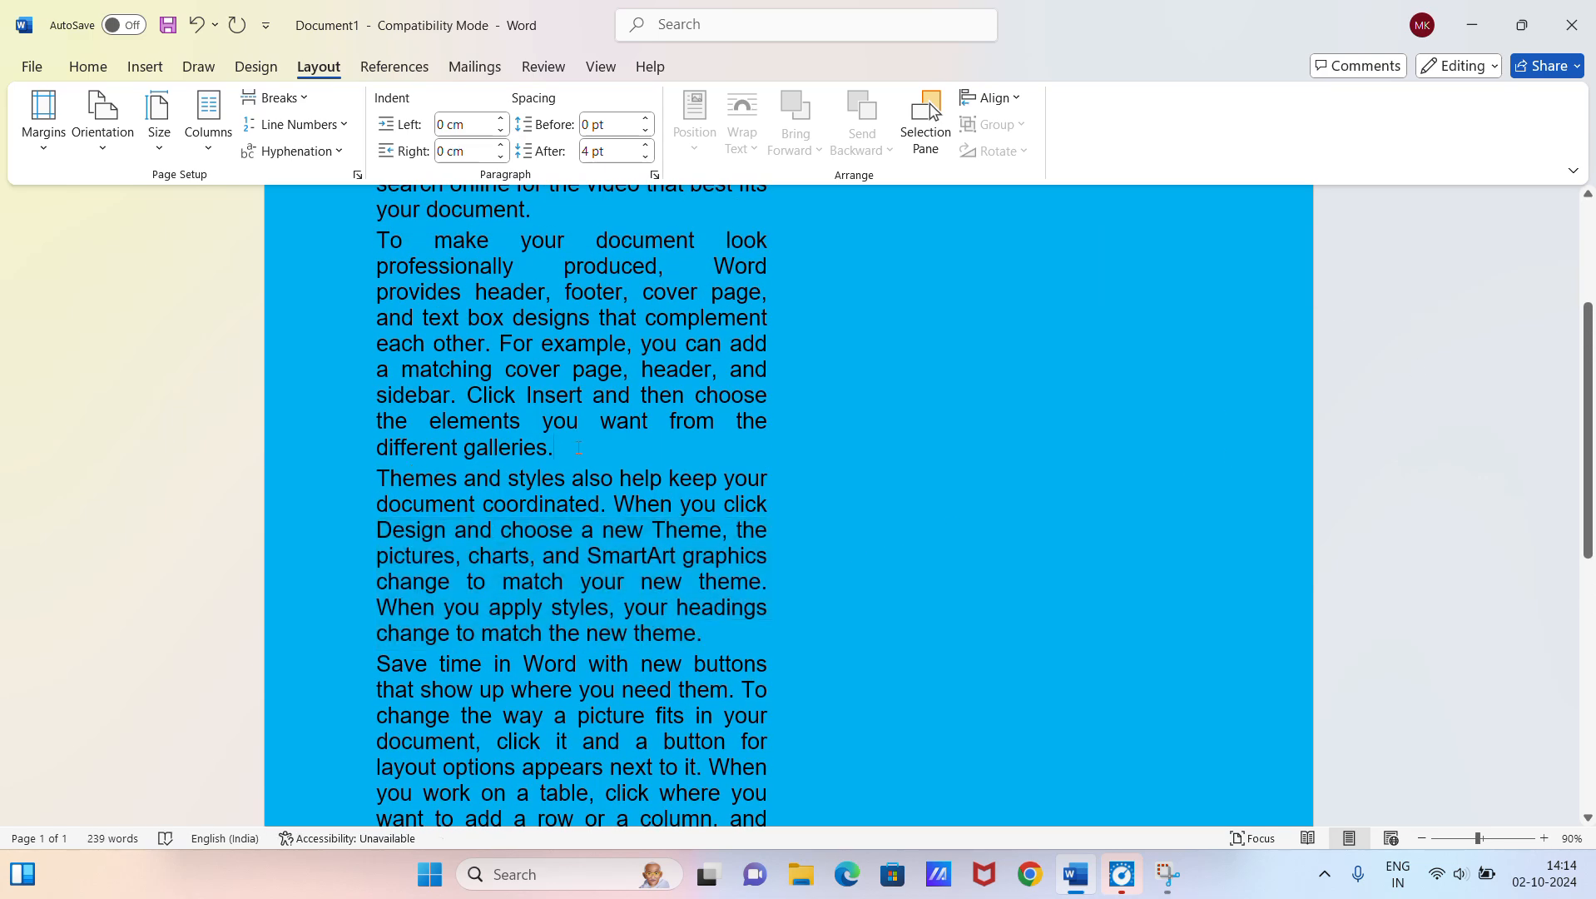
key("Return")
key("Return")
key("Return")
key("Return")
key("Return")
key("Return")
key("Return")
key("Return")
key("Return")
key("Return")
key("Return")
key("Return")
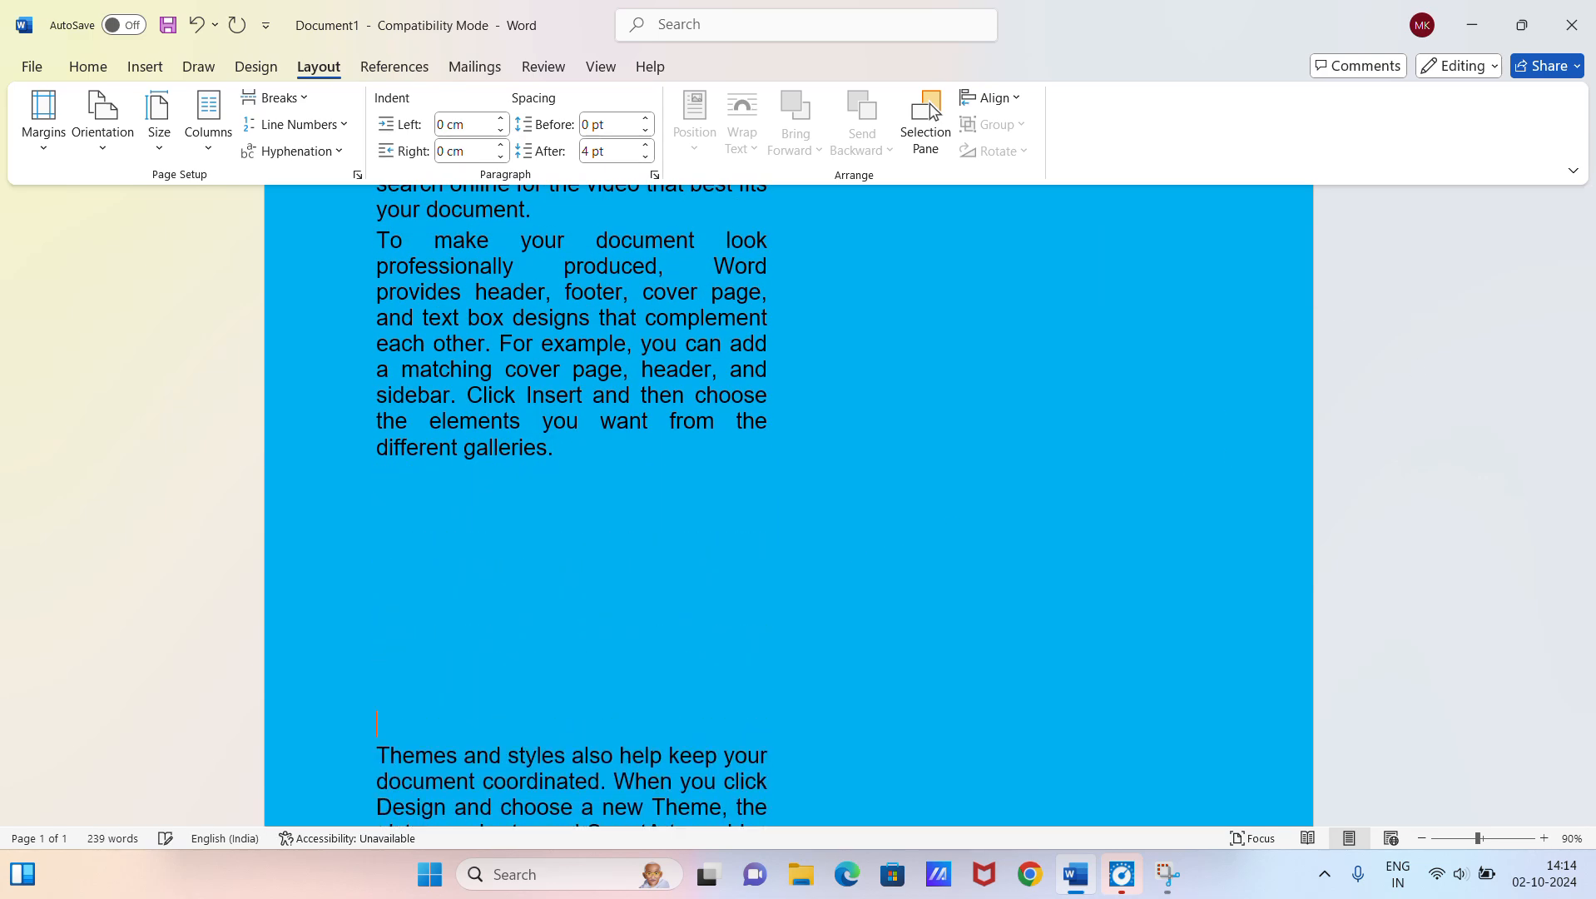
key("Return")
key("Return")
key("Return")
key("Return")
key("Return")
key("Return")
key("Return")
key("Return")
key("Return")
key("Return")
key("Return")
key("Return")
key("Return")
key("Return")
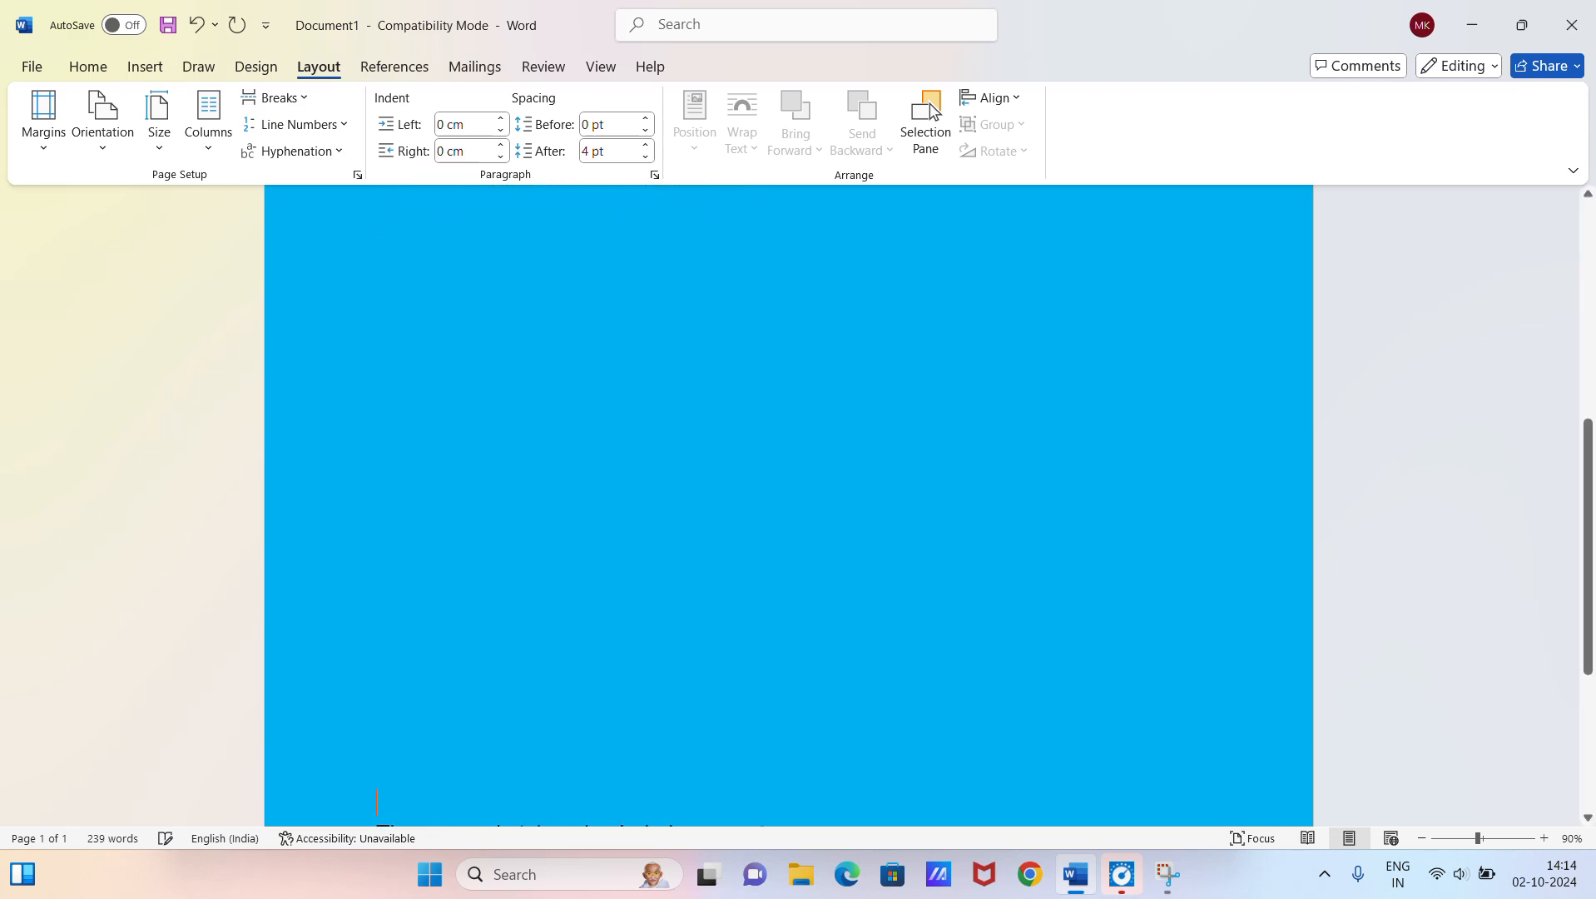
scroll(748, 253, "up", 7)
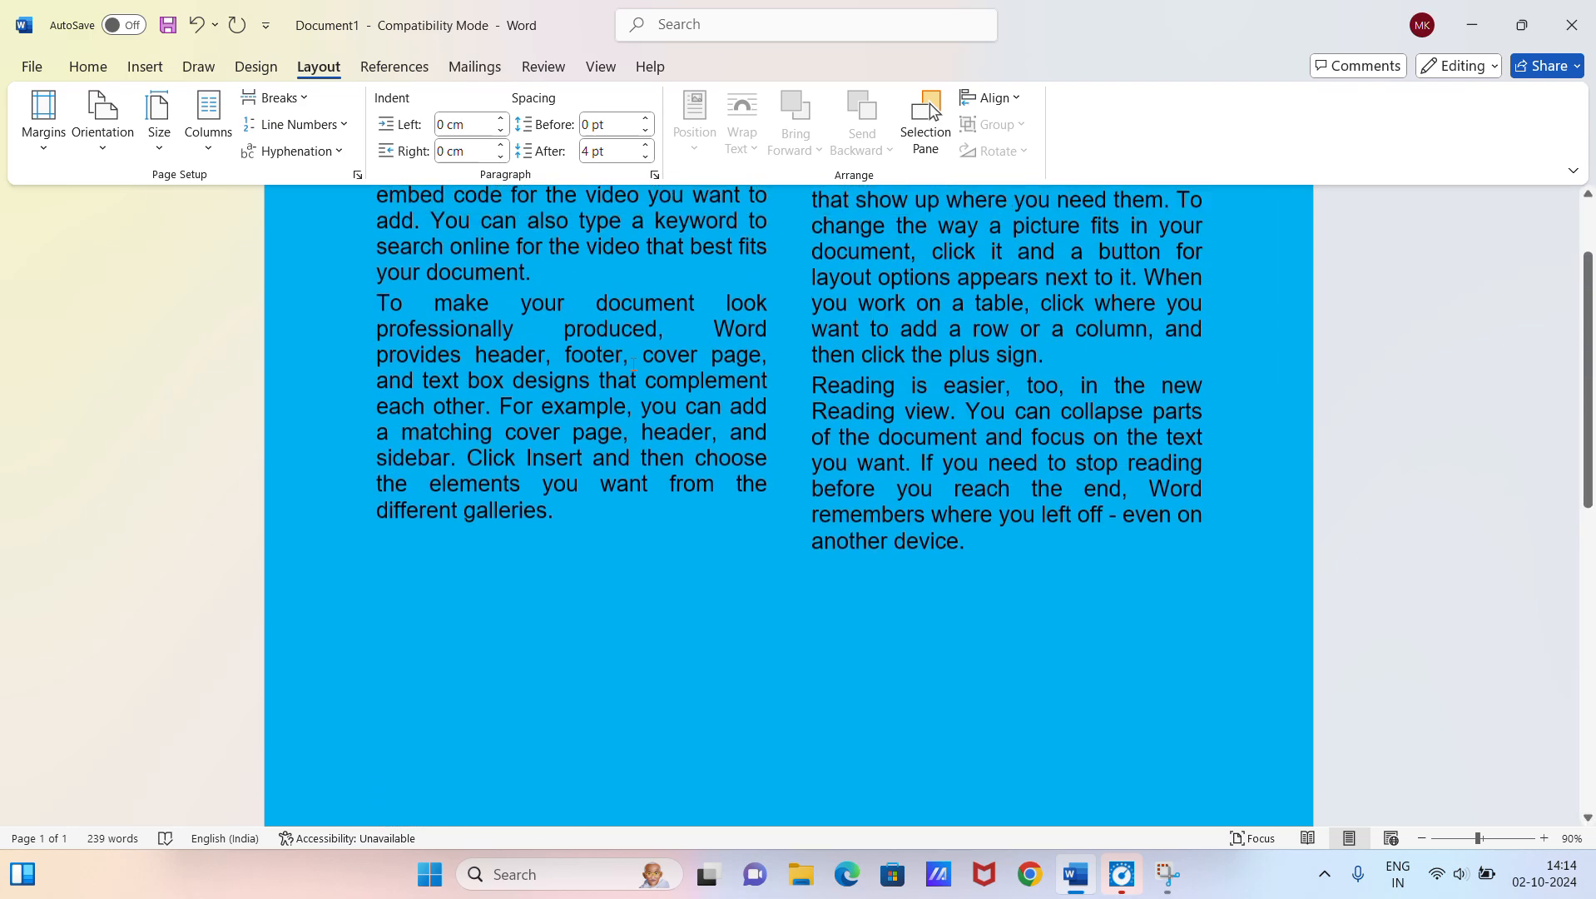
scroll(749, 253, "up", 1)
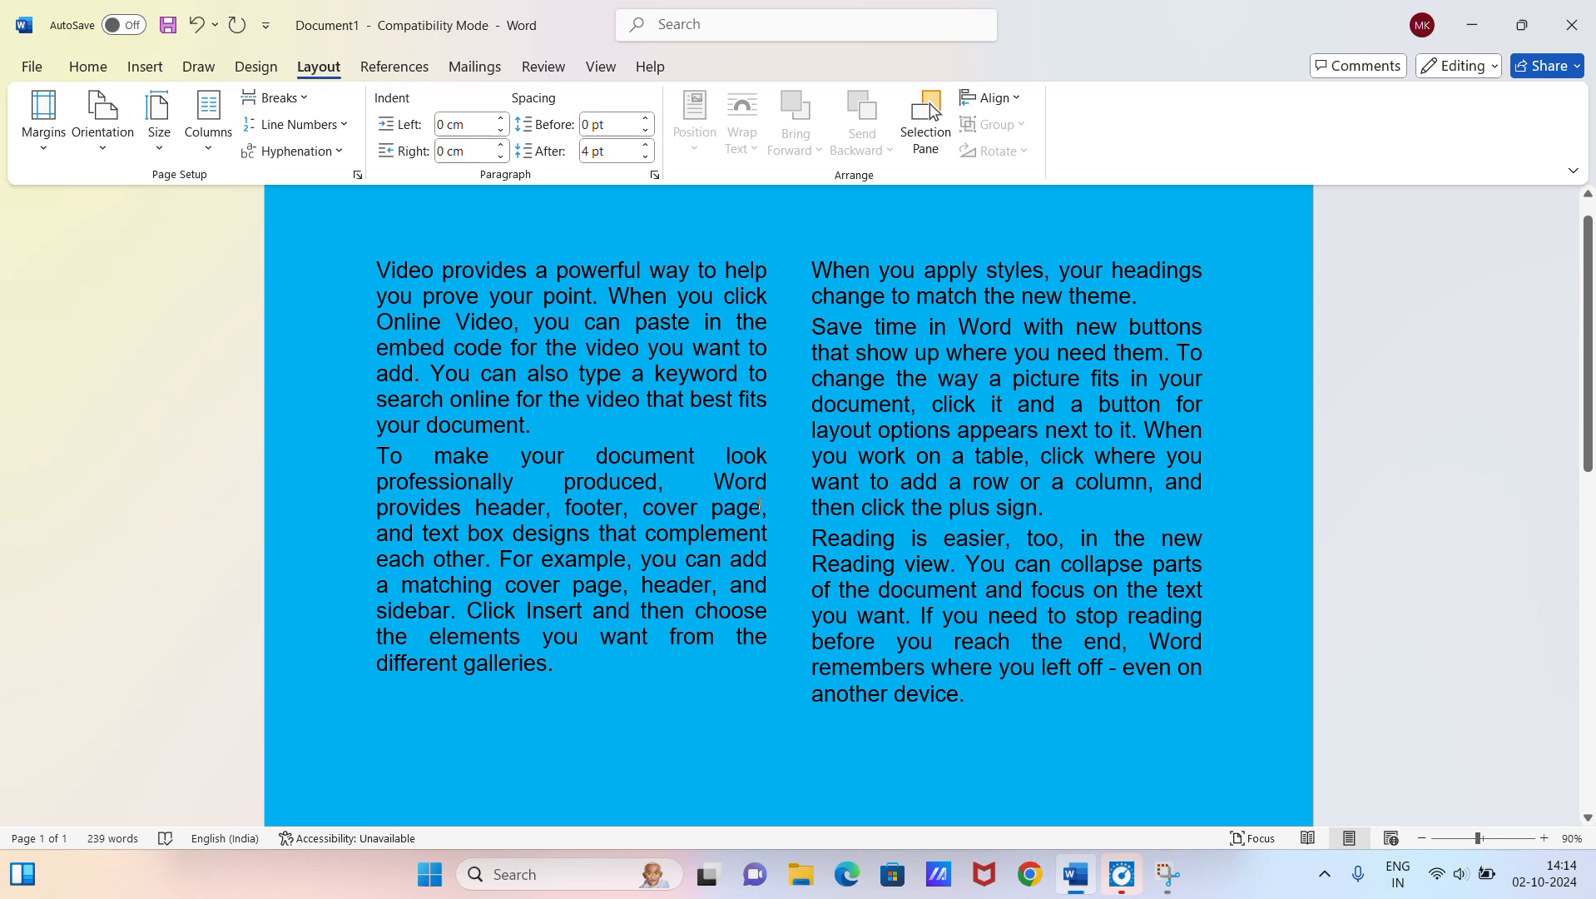
Step: Undo the inserted blank lines and the two-column layout
key("ctrl+z")
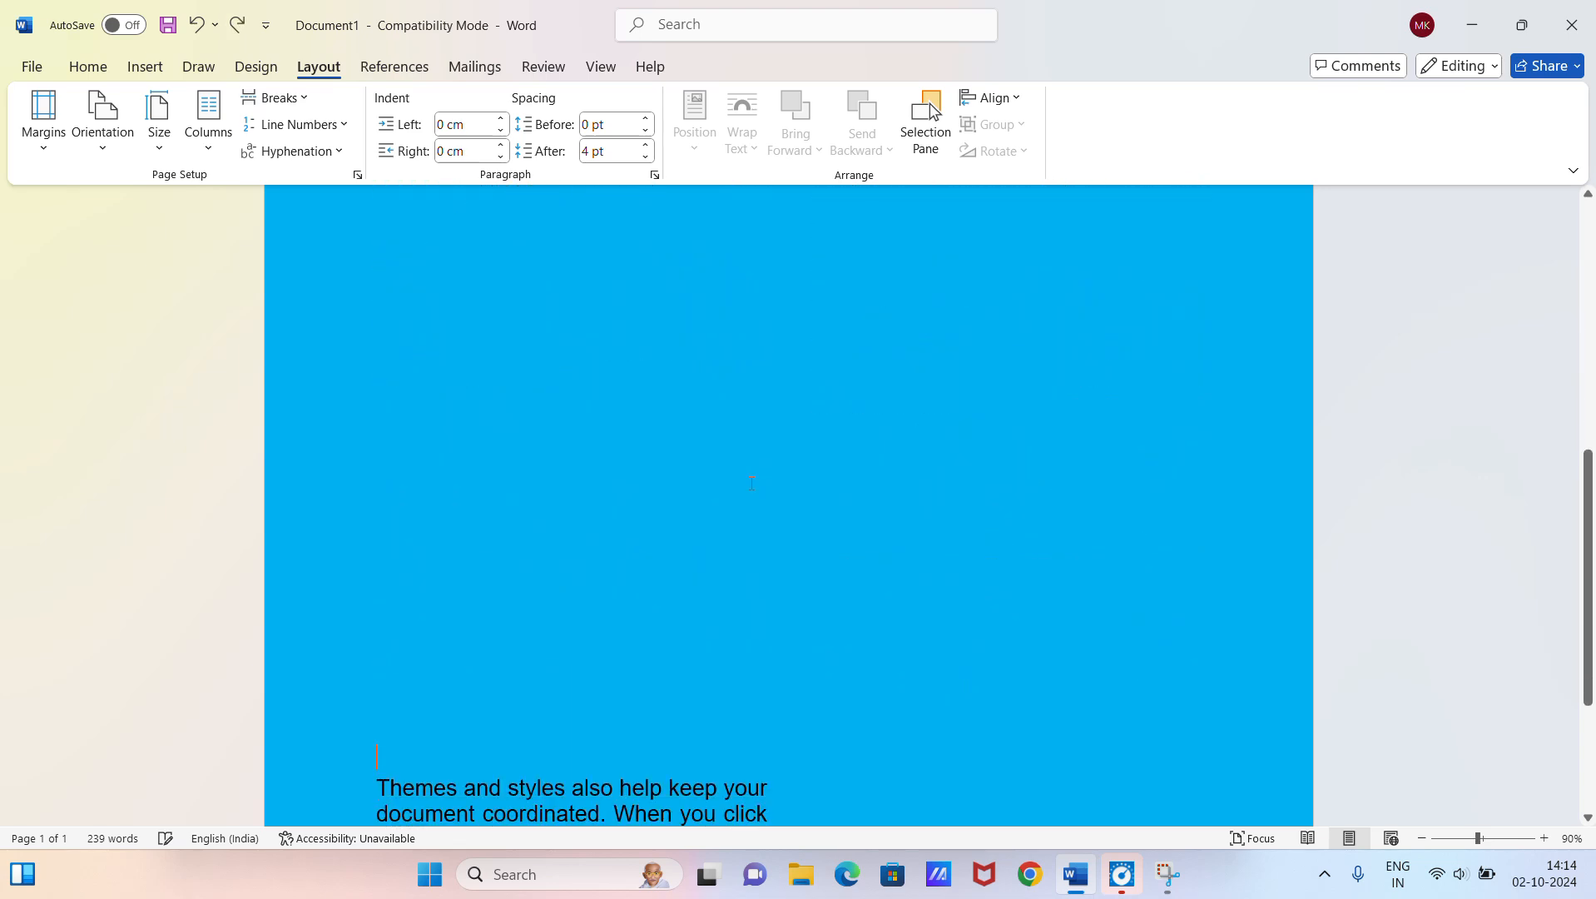
scroll(750, 483, "down", 4)
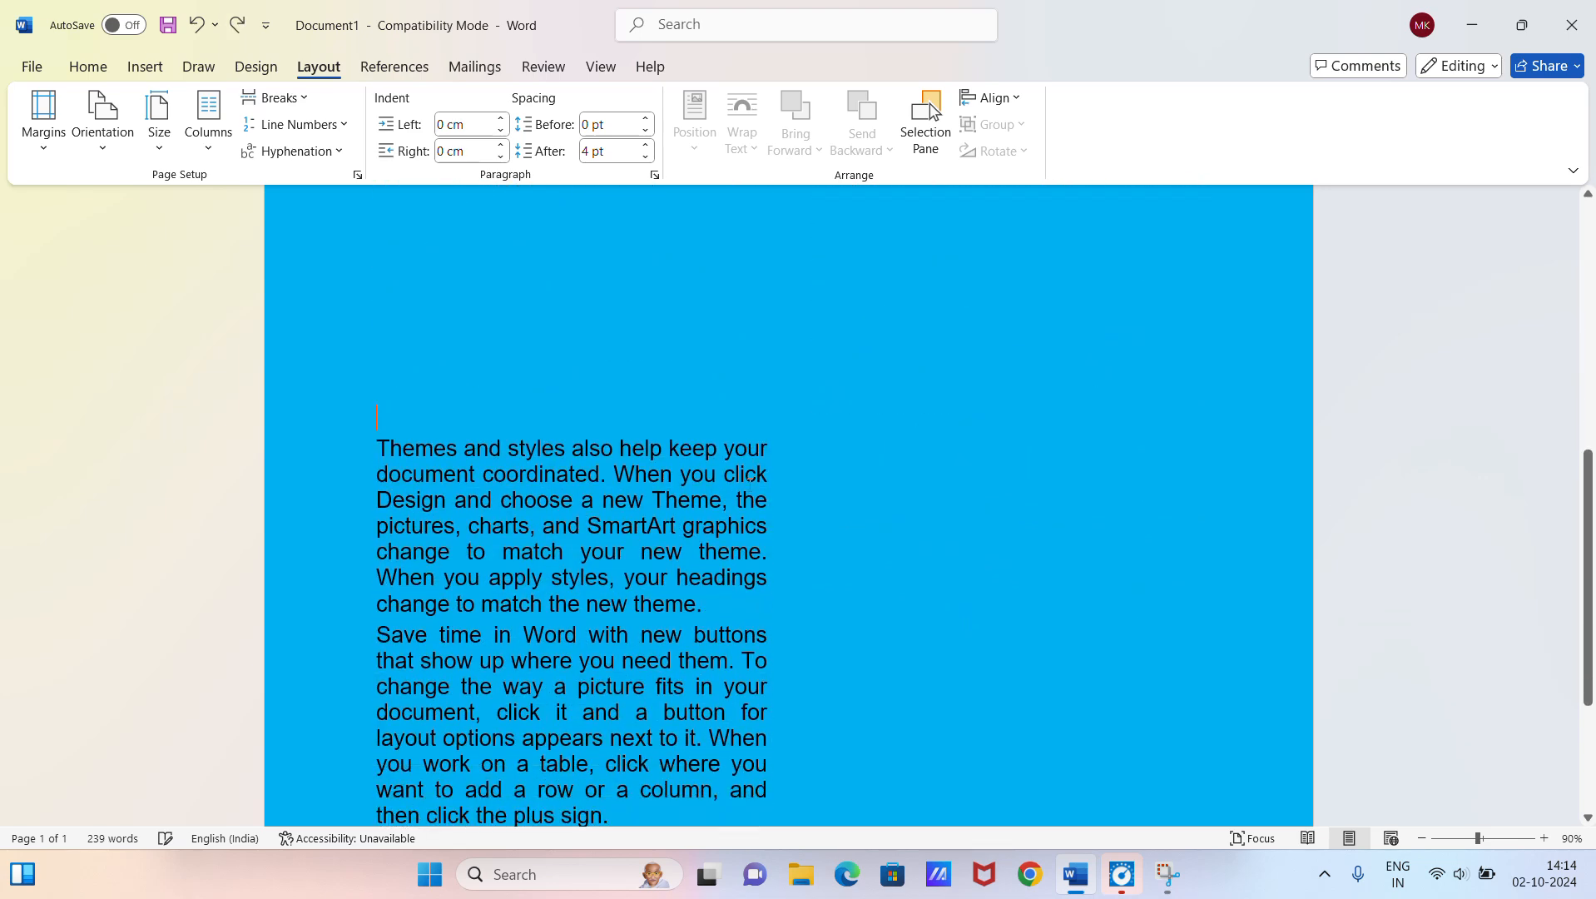
scroll(747, 482, "down", 2)
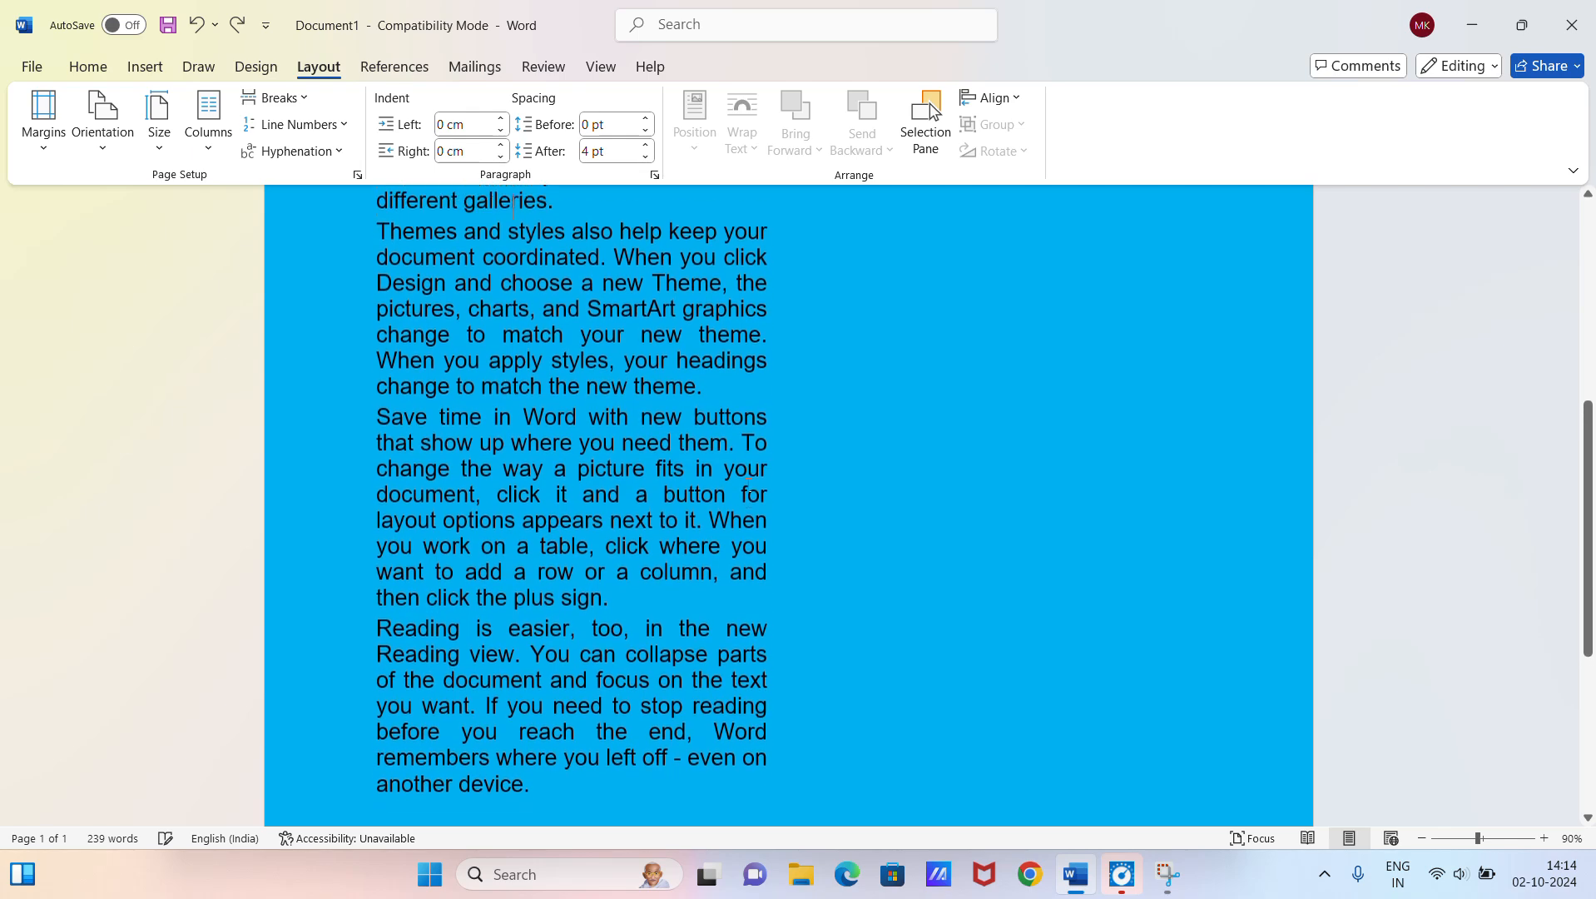
key("ctrl+z")
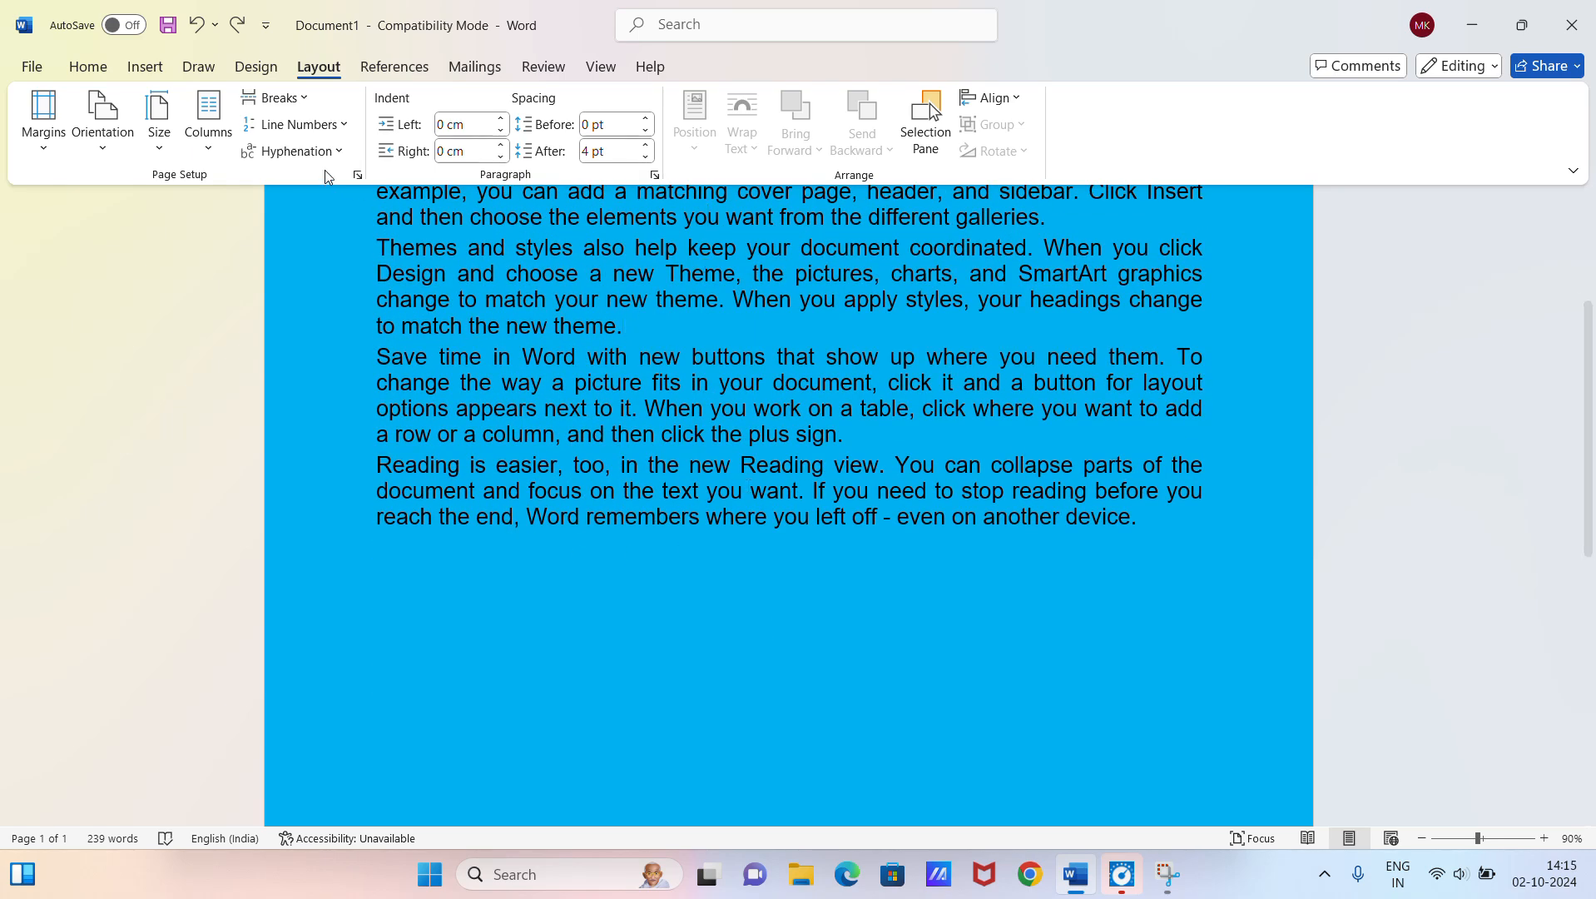
Step: Insert a page break at the cursor position in the text and check the following page
left_click(274, 97)
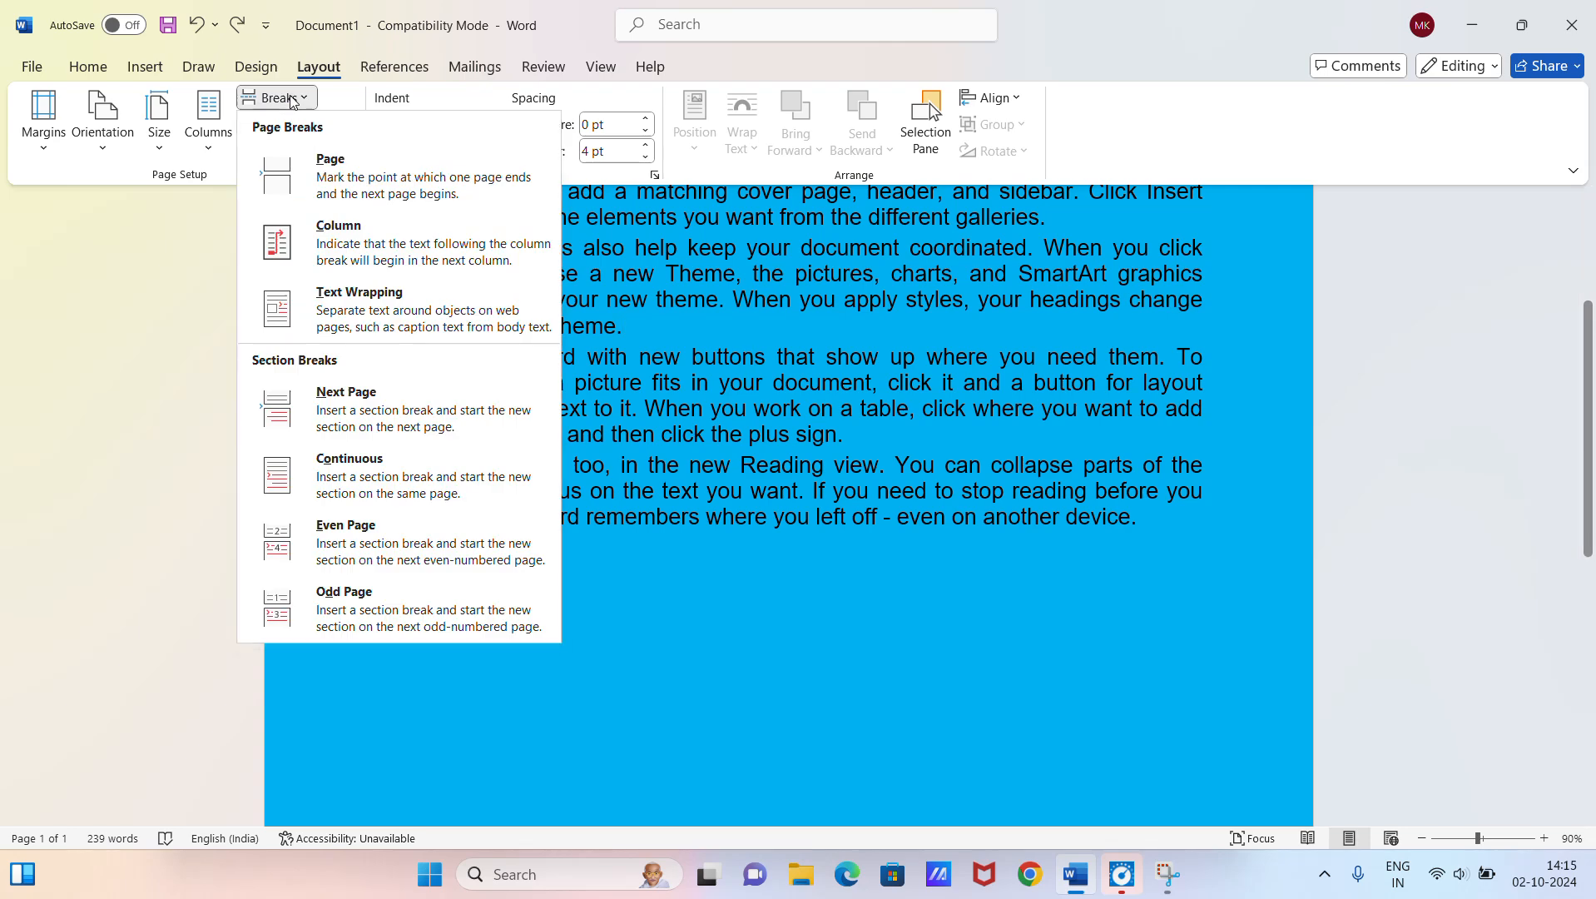
left_click(338, 167)
scroll(767, 454, "down", 8)
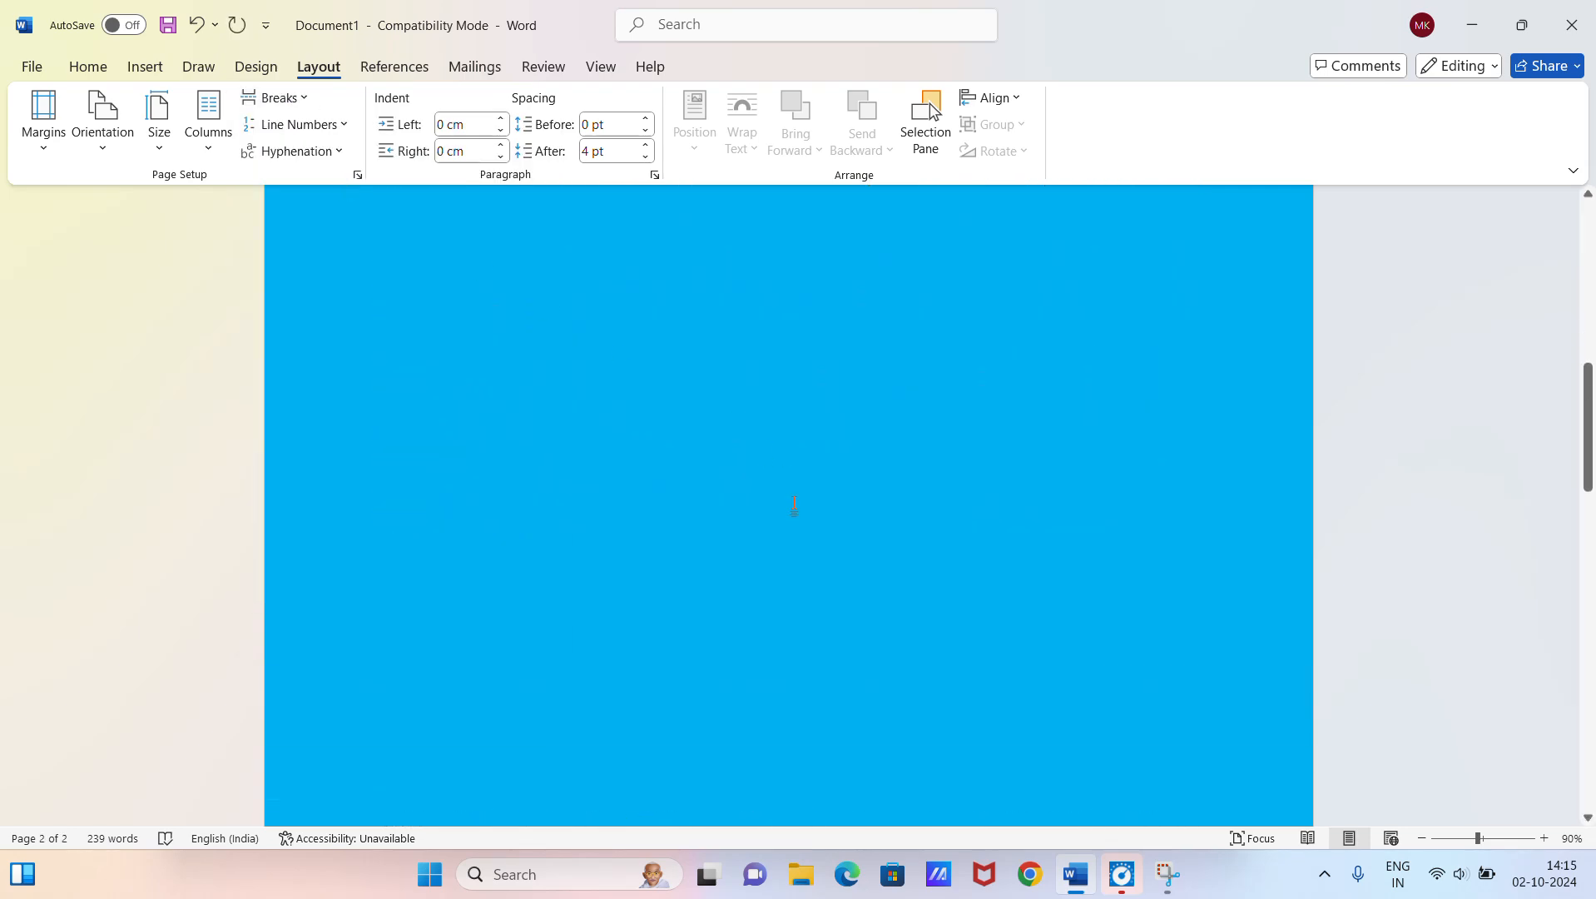
Step: Review the available break types and undo the page break inserted in the text
scroll(791, 495, "up", 1)
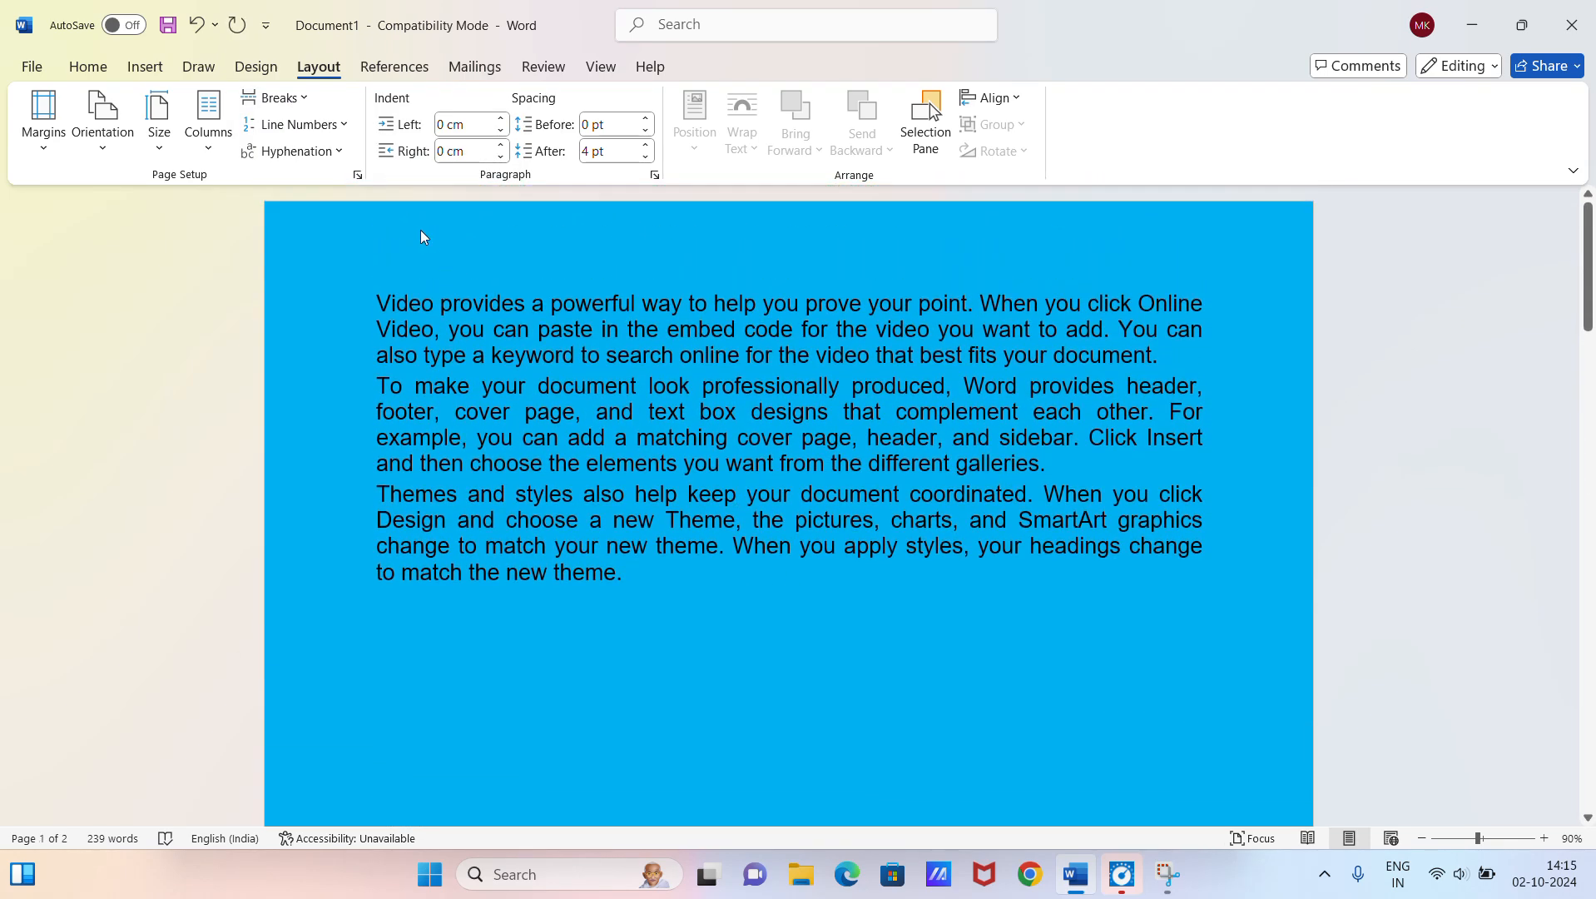
left_click(279, 97)
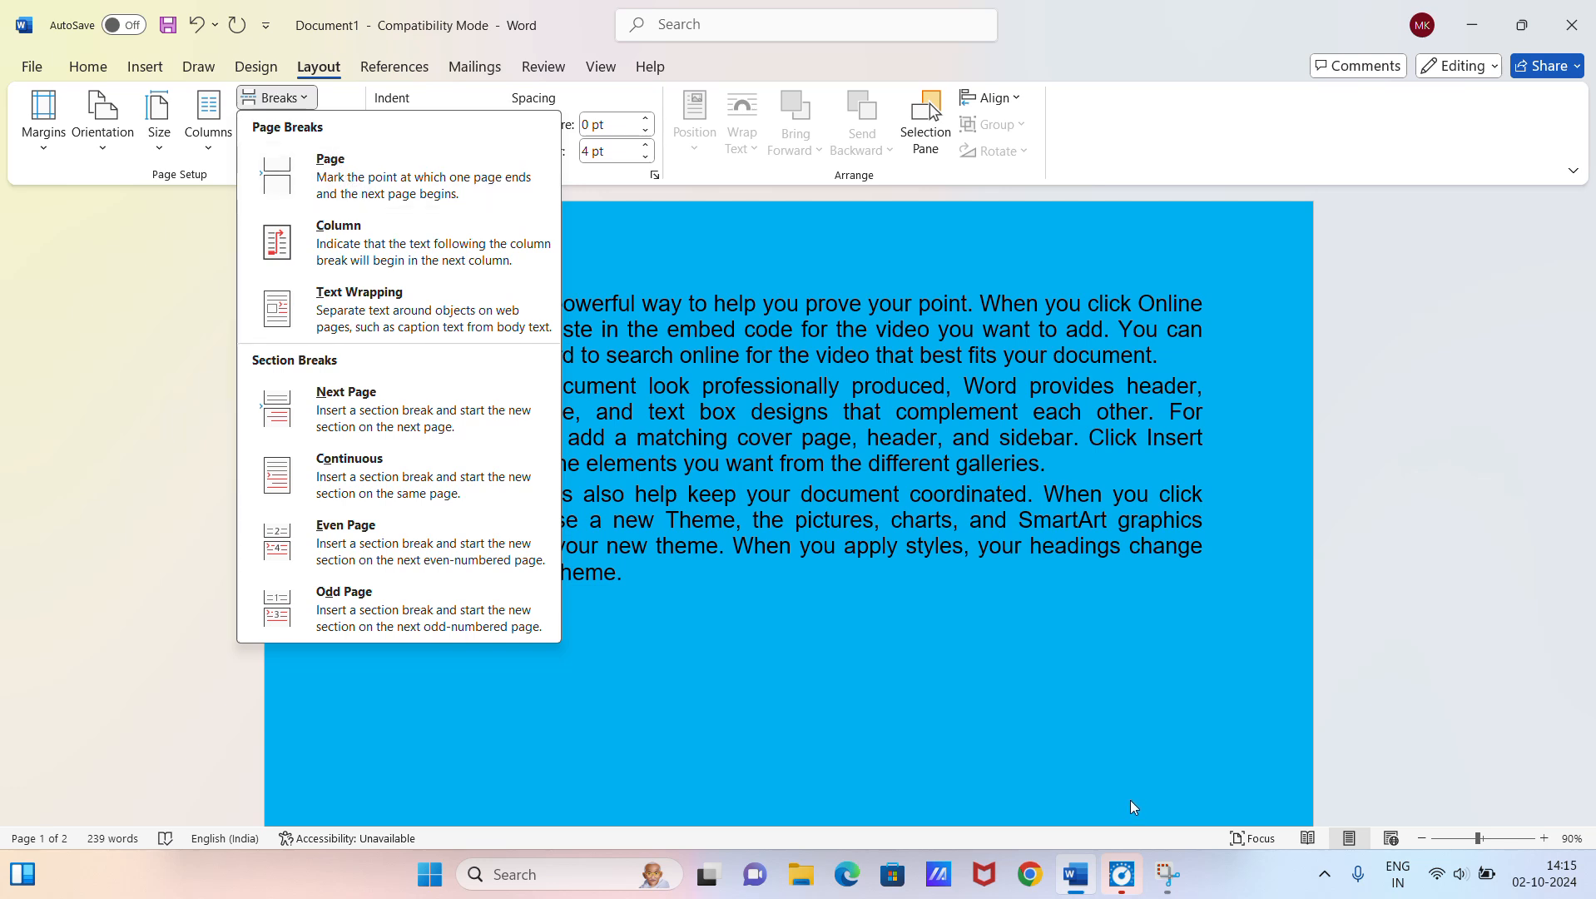
left_click(1049, 753)
key("ctrl+z")
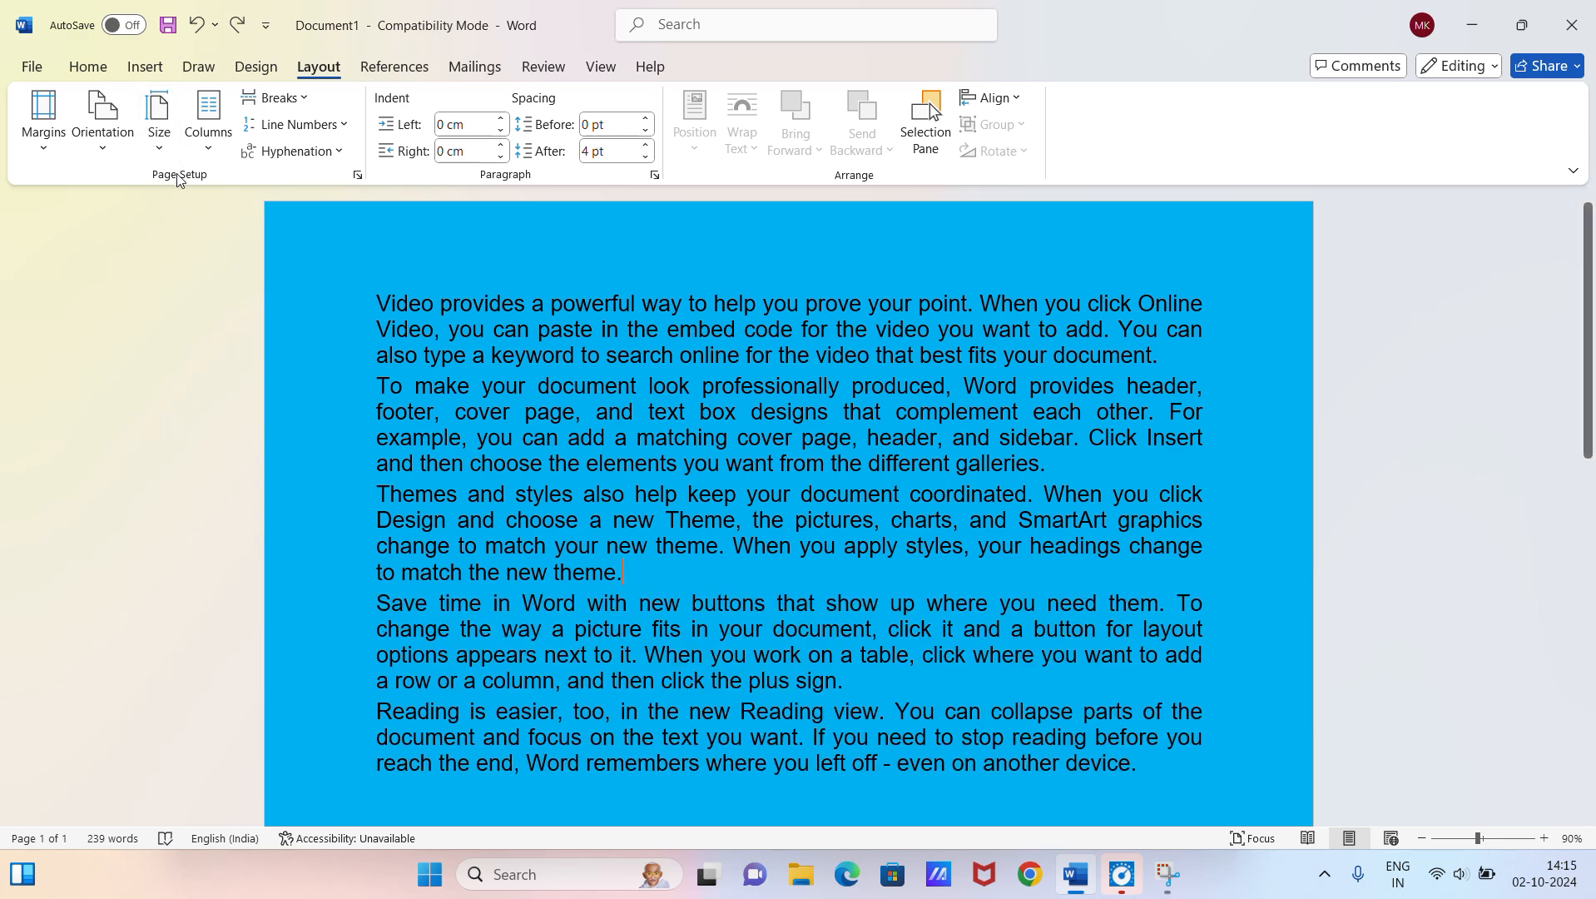
Step: Lay out the document text in two columns
left_click(160, 129)
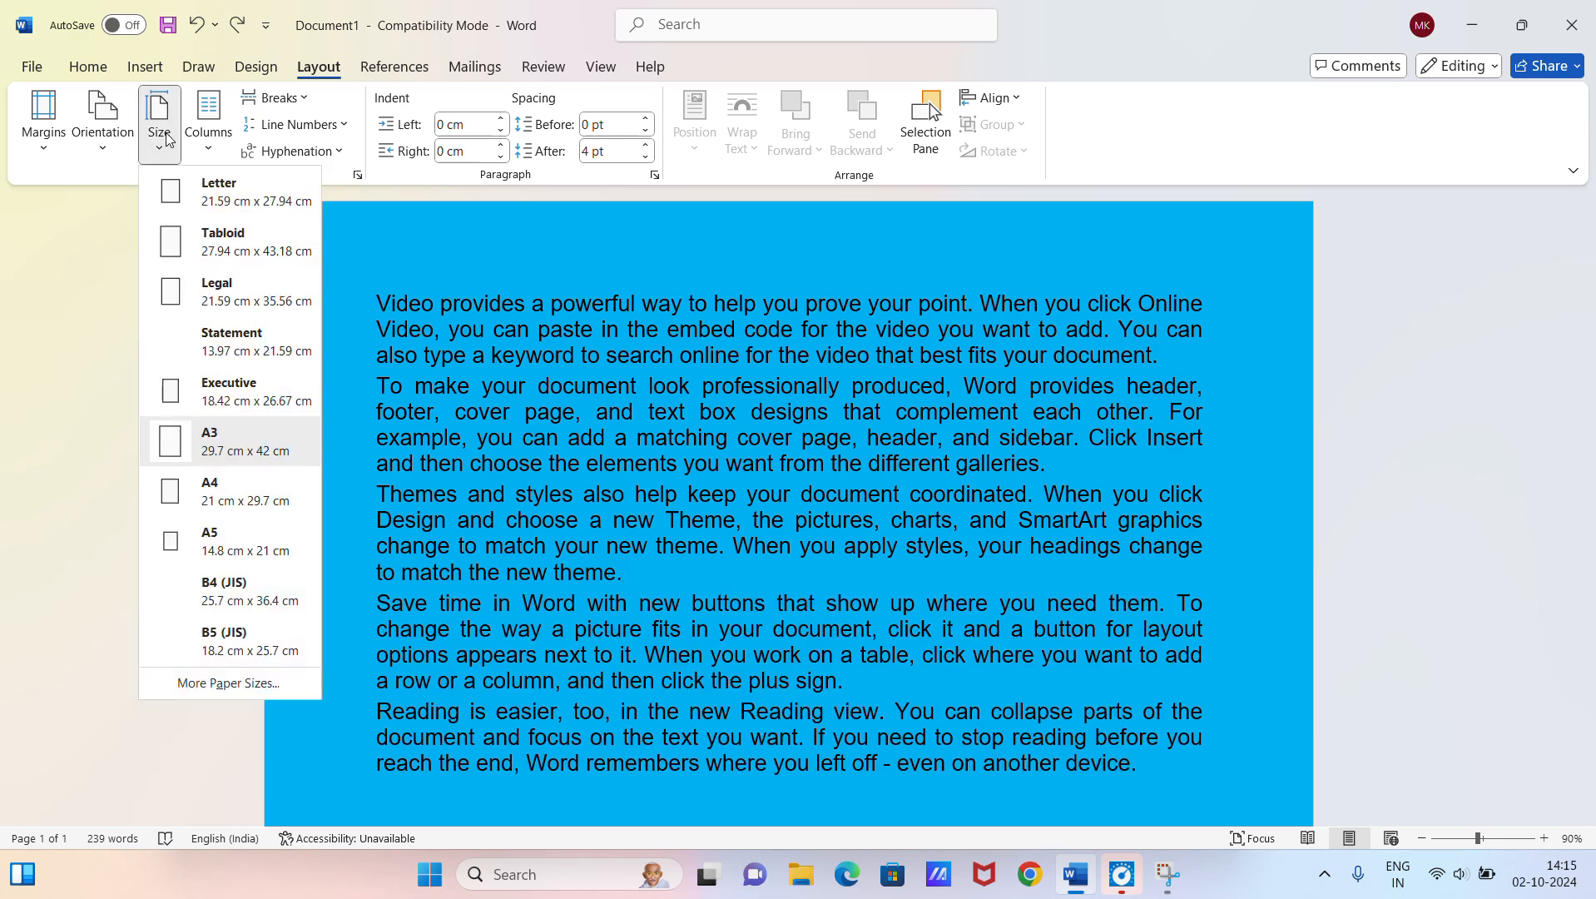
left_click(208, 121)
left_click(233, 239)
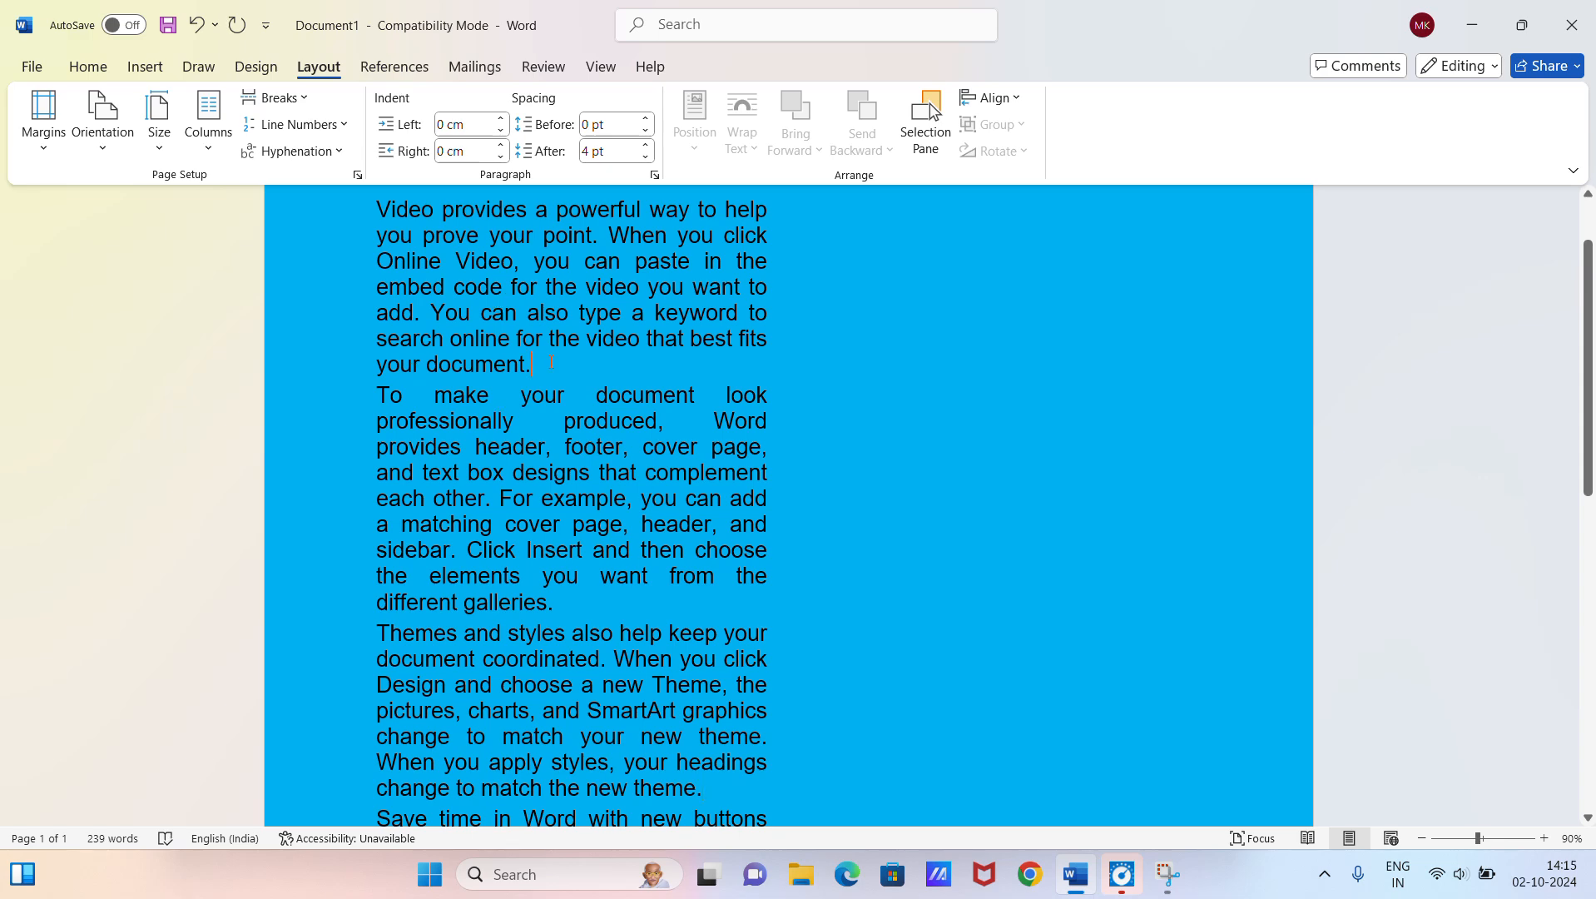
Step: Insert a column break at the end of the first paragraph and check how the text flows into the second column
left_click(296, 124)
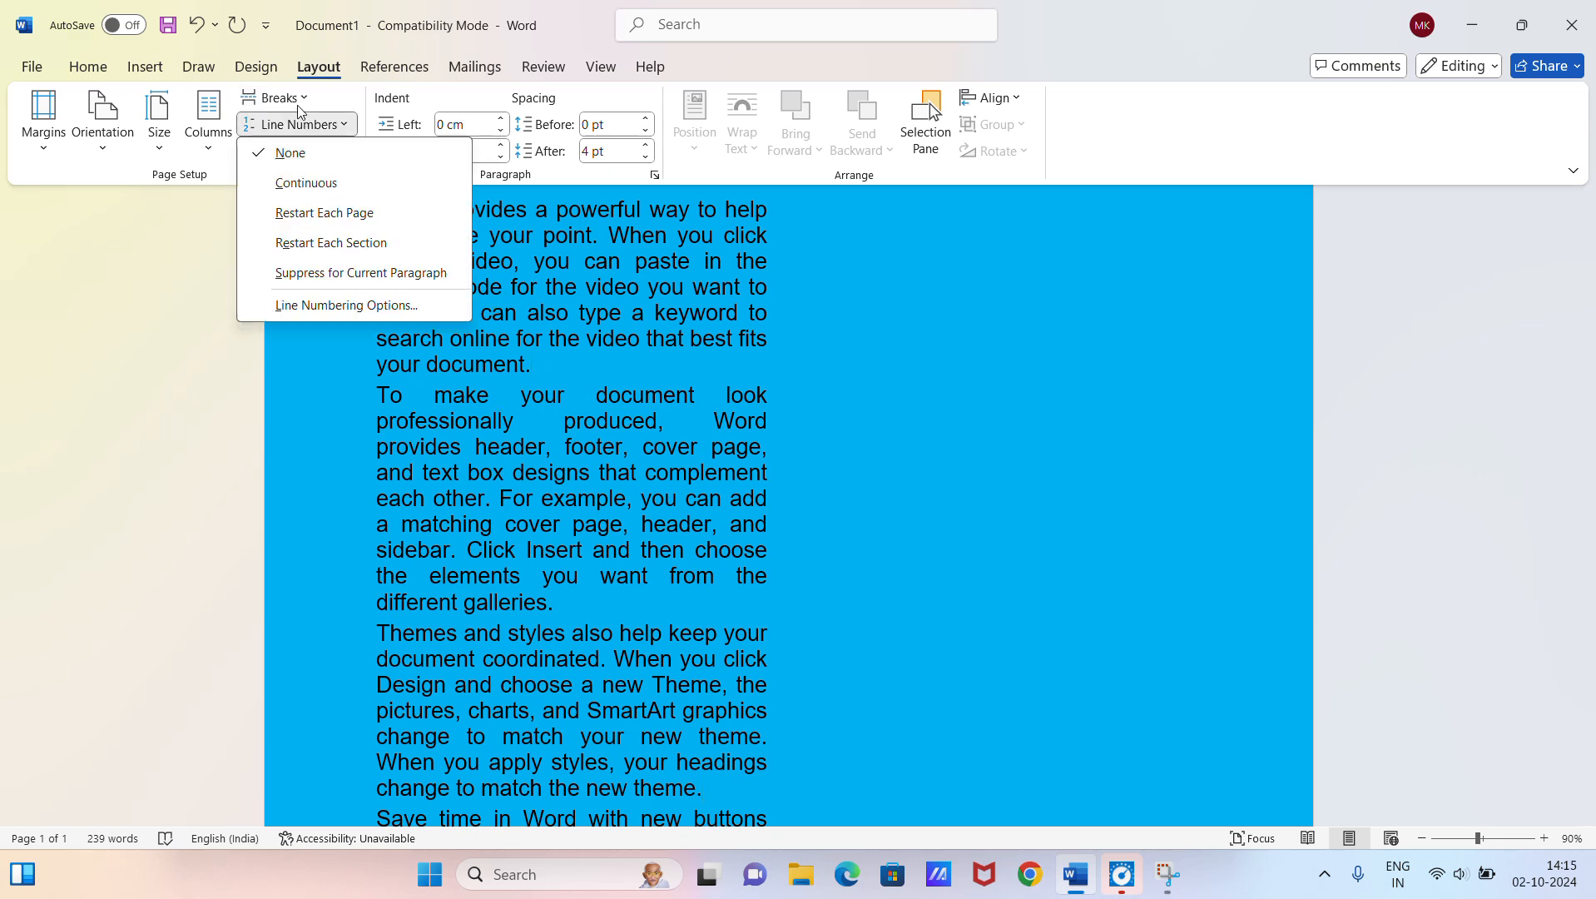
left_click(300, 103)
left_click(354, 248)
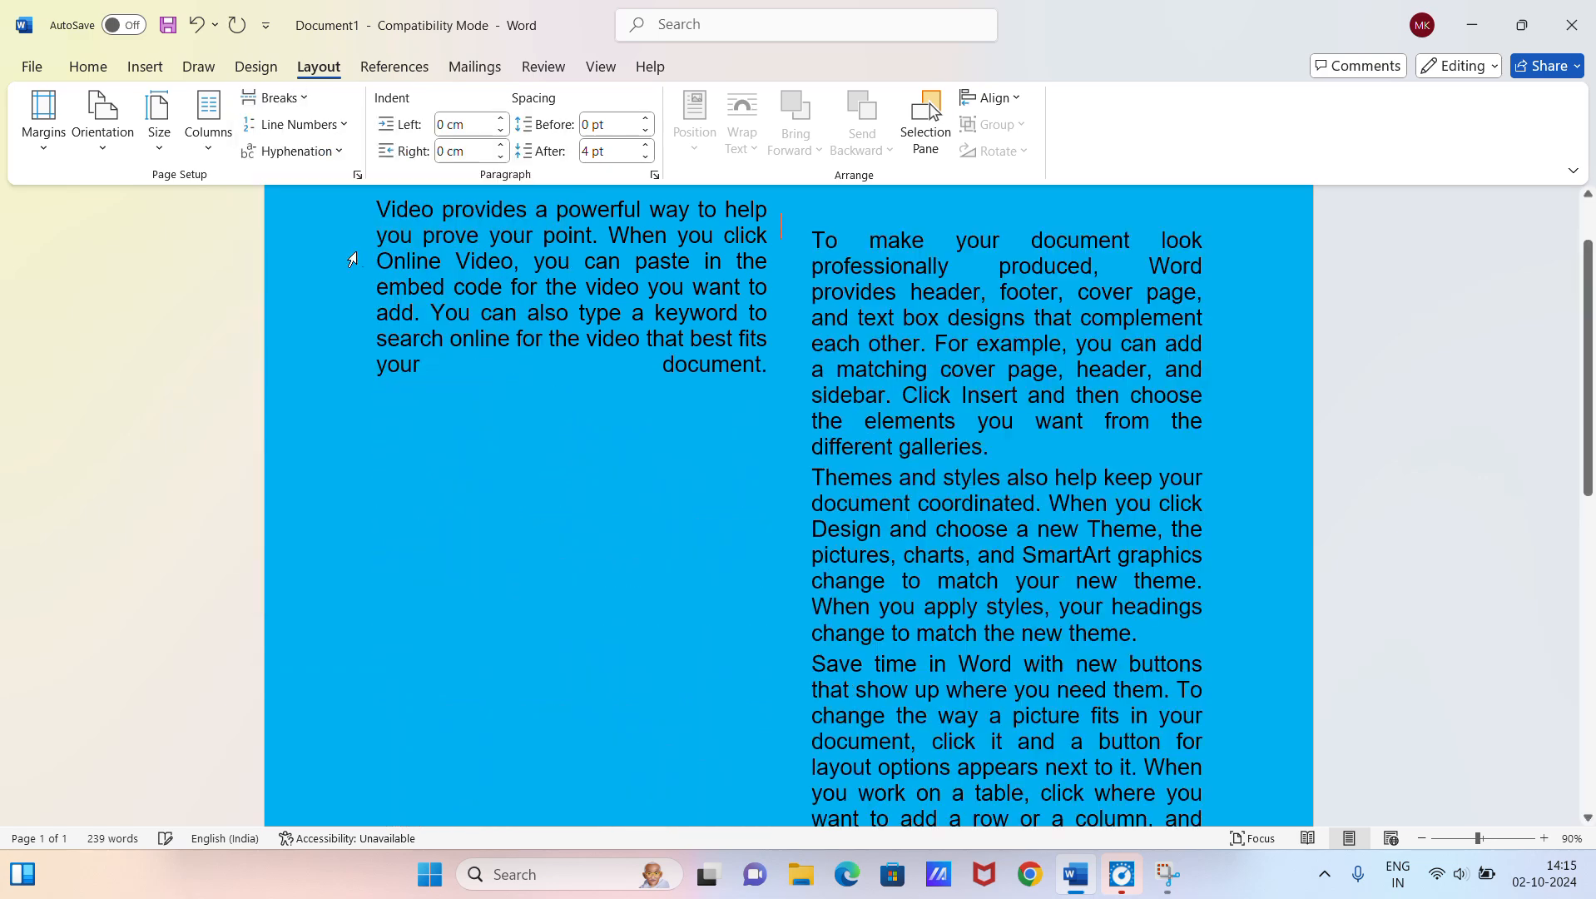
scroll(588, 358, "up", 2)
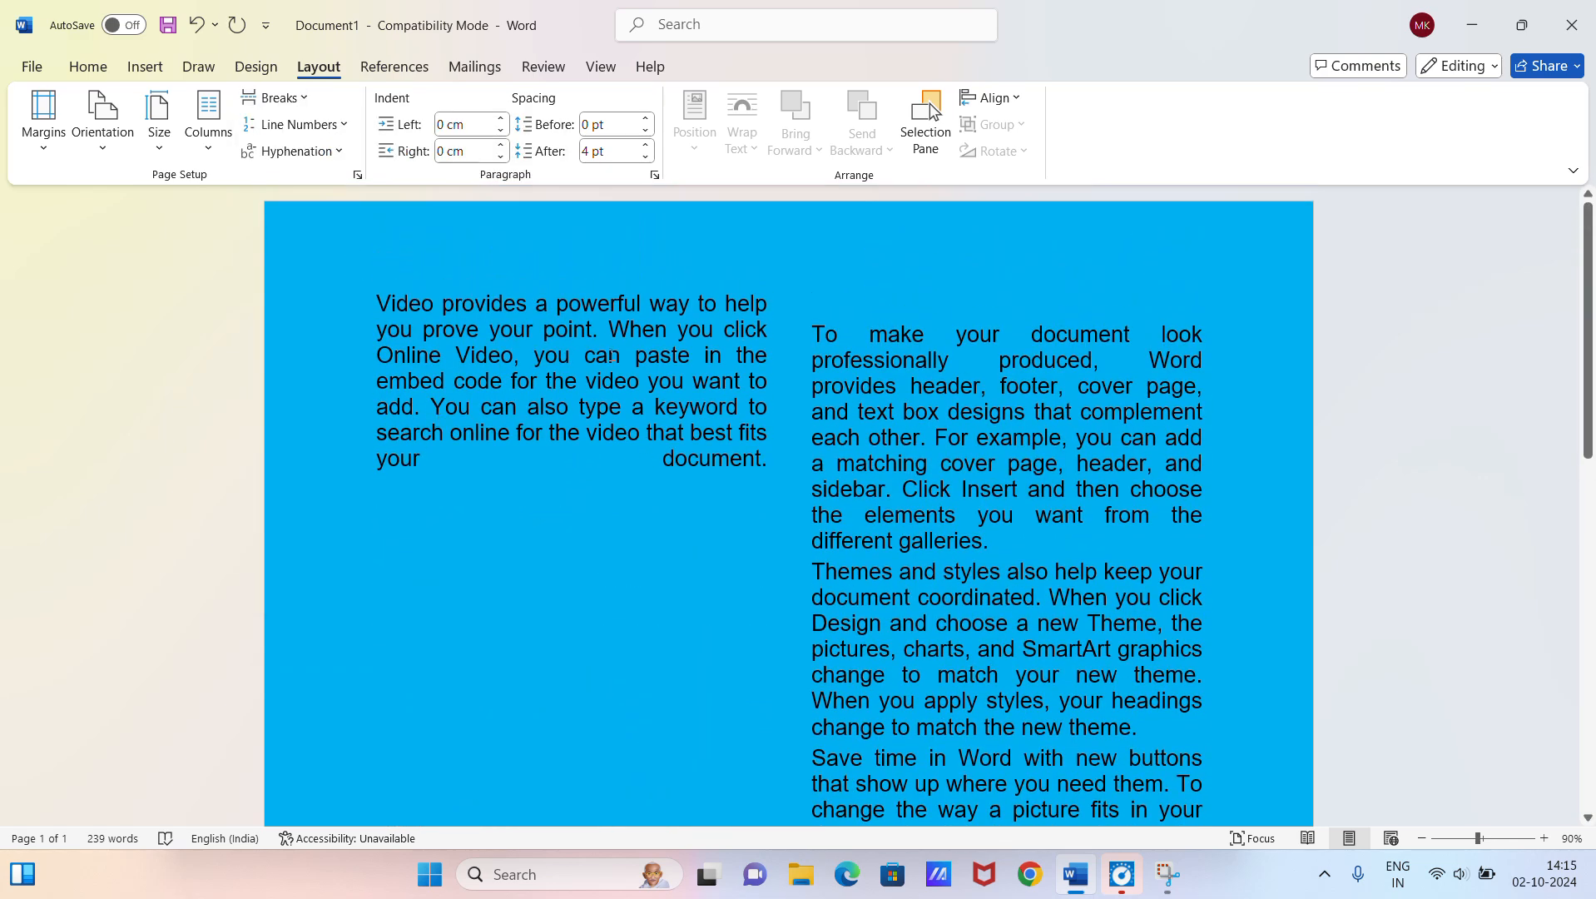
scroll(918, 327, "down", 5)
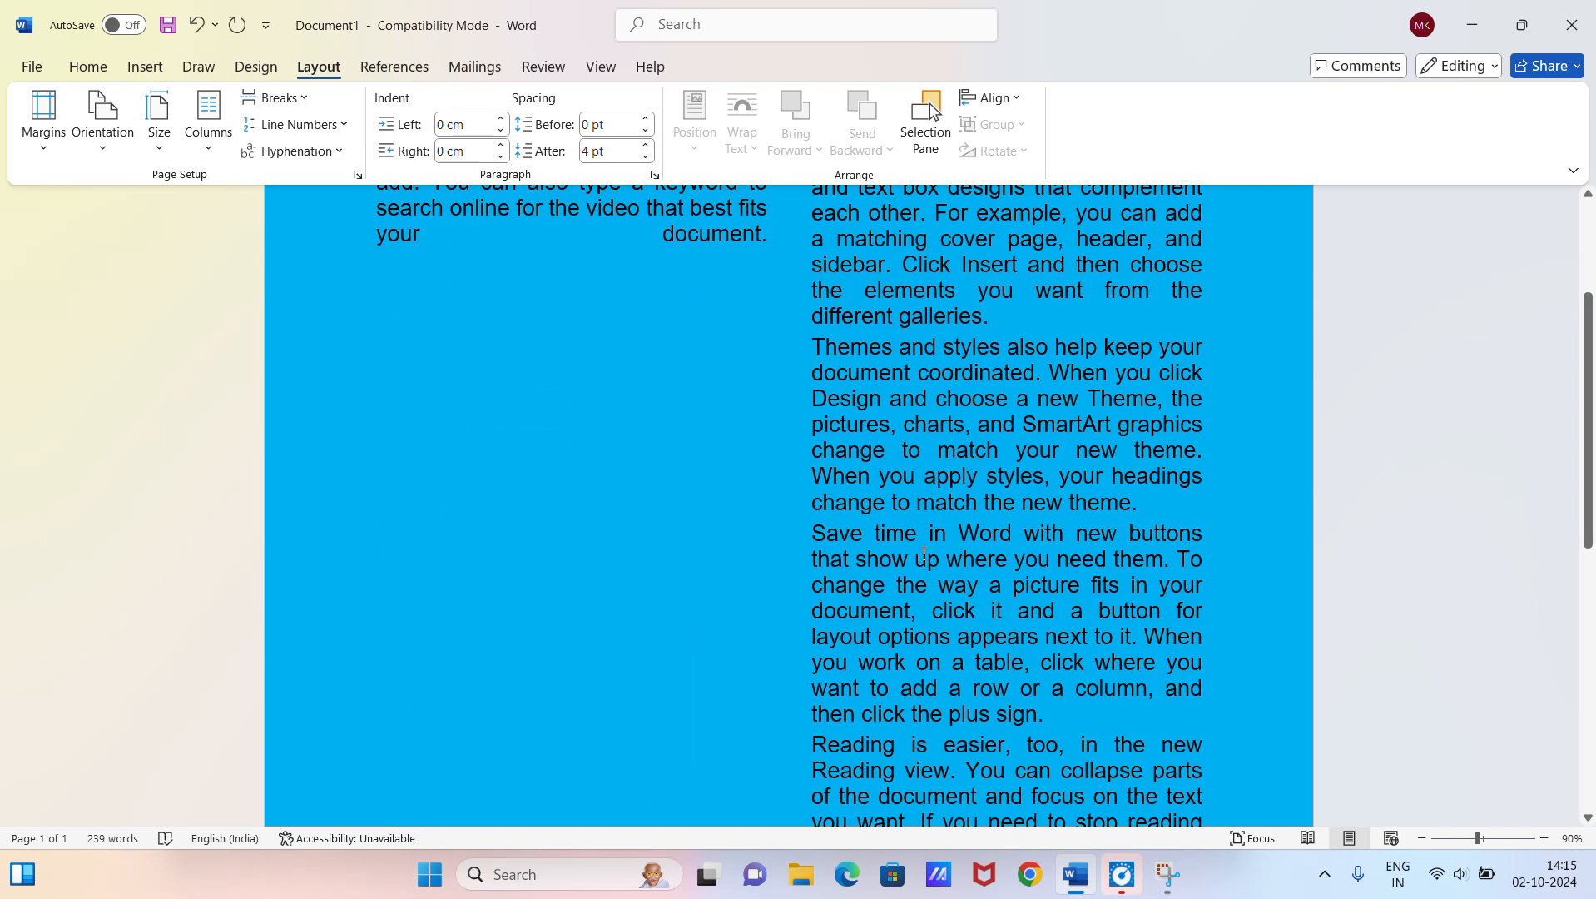
scroll(924, 554, "up", 5)
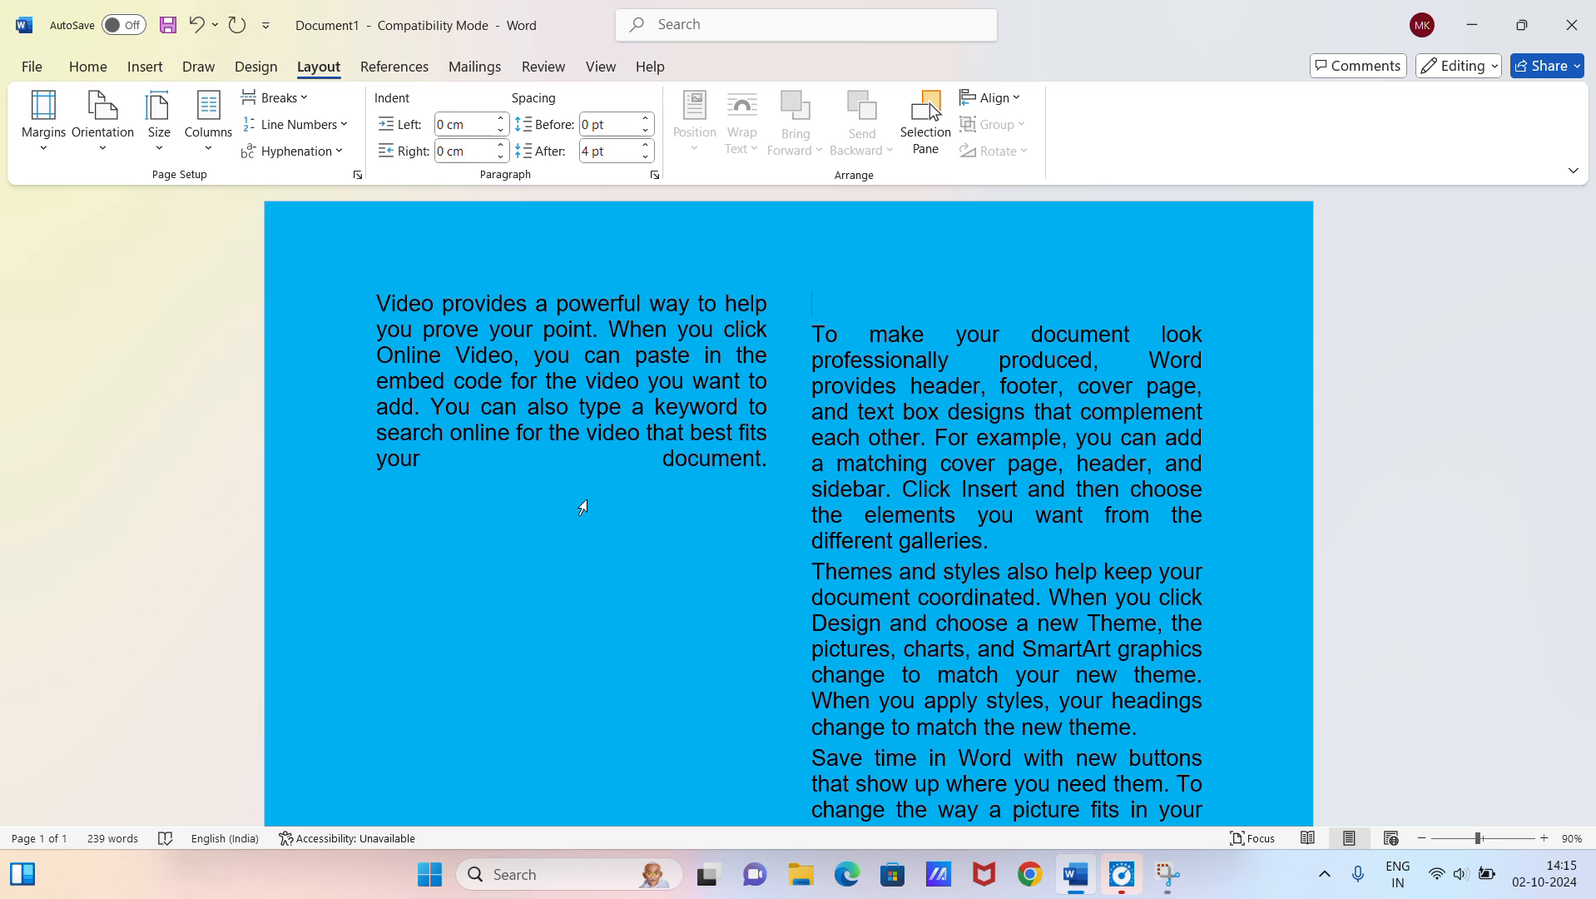
Step: Remove the column break after the first paragraph and undo the two-column layout
key("Delete")
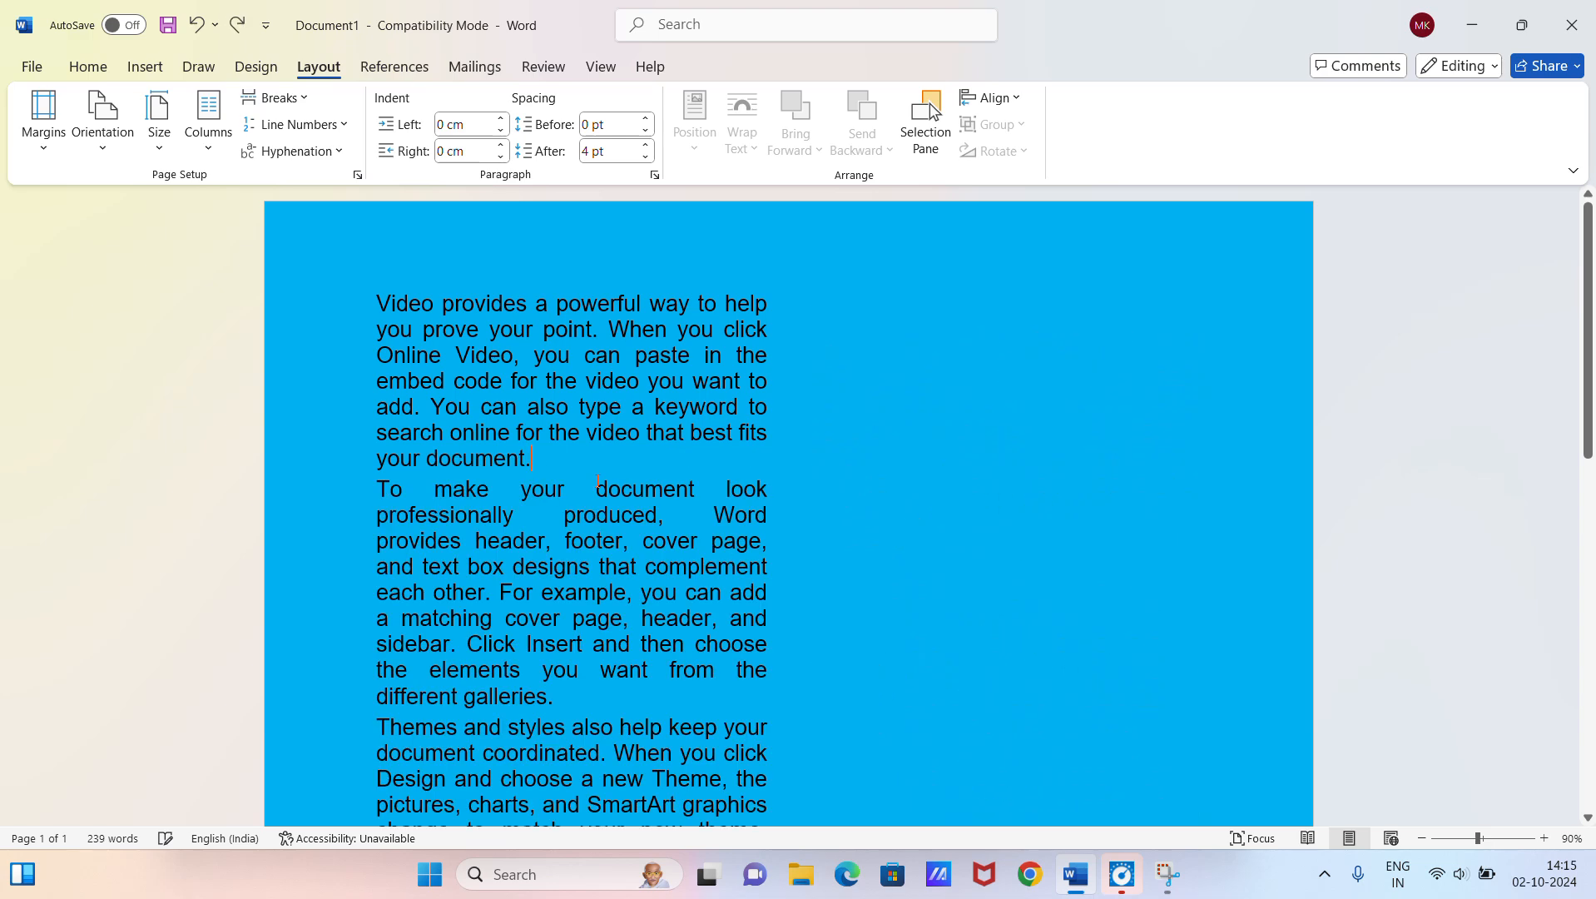
key("ctrl+z")
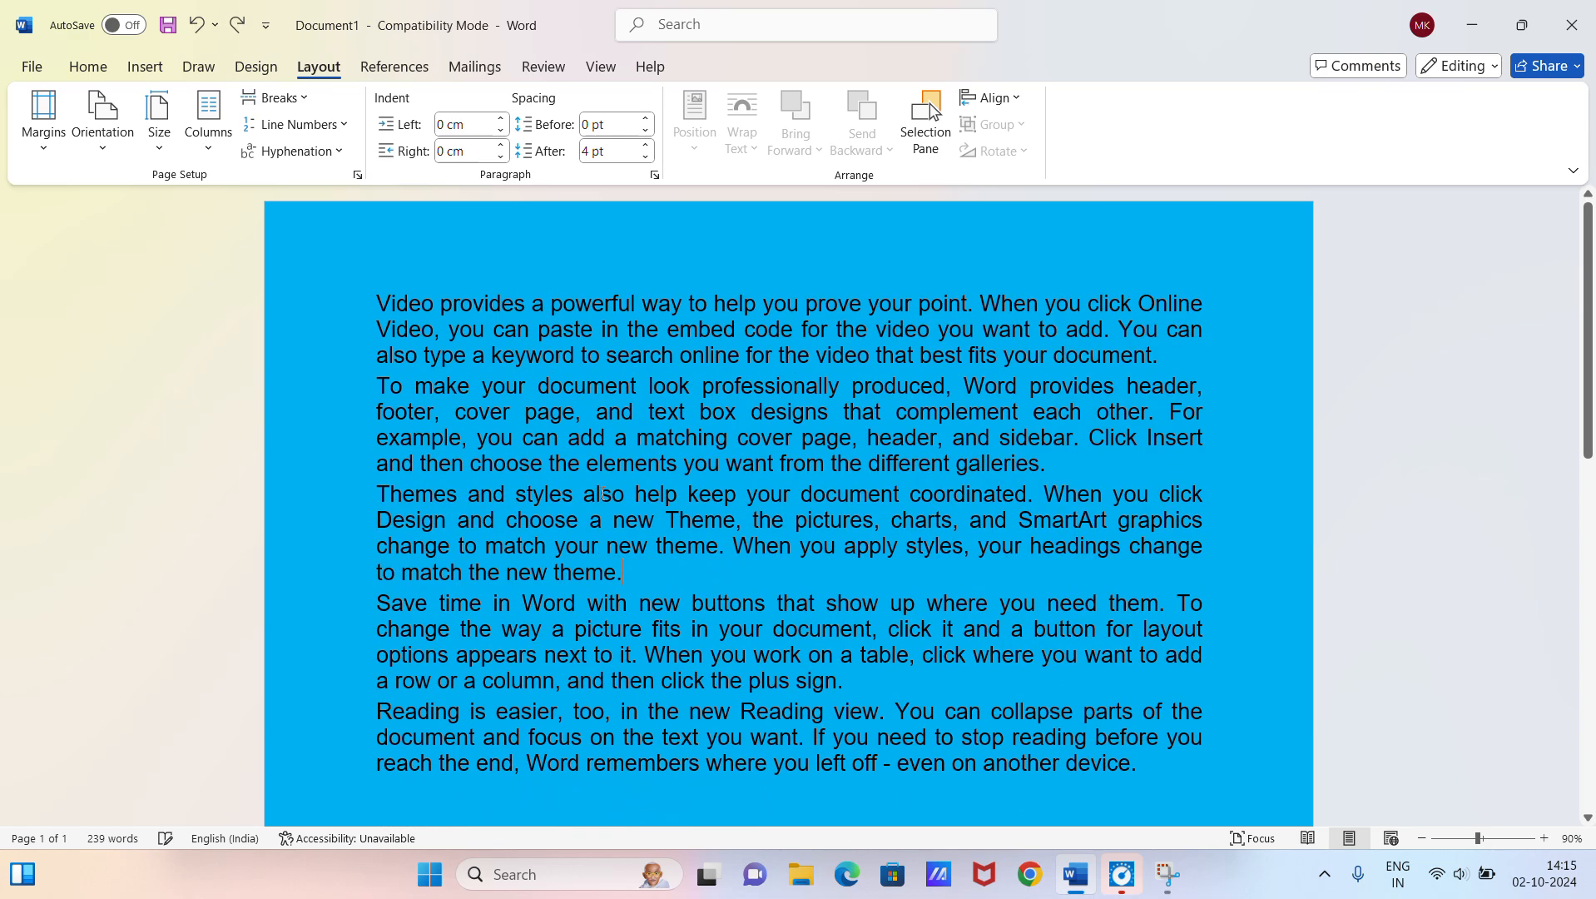
Step: Add continuous line numbers to the document and check the numbering down the page
left_click(315, 131)
left_click(326, 185)
scroll(333, 616, "down", 3)
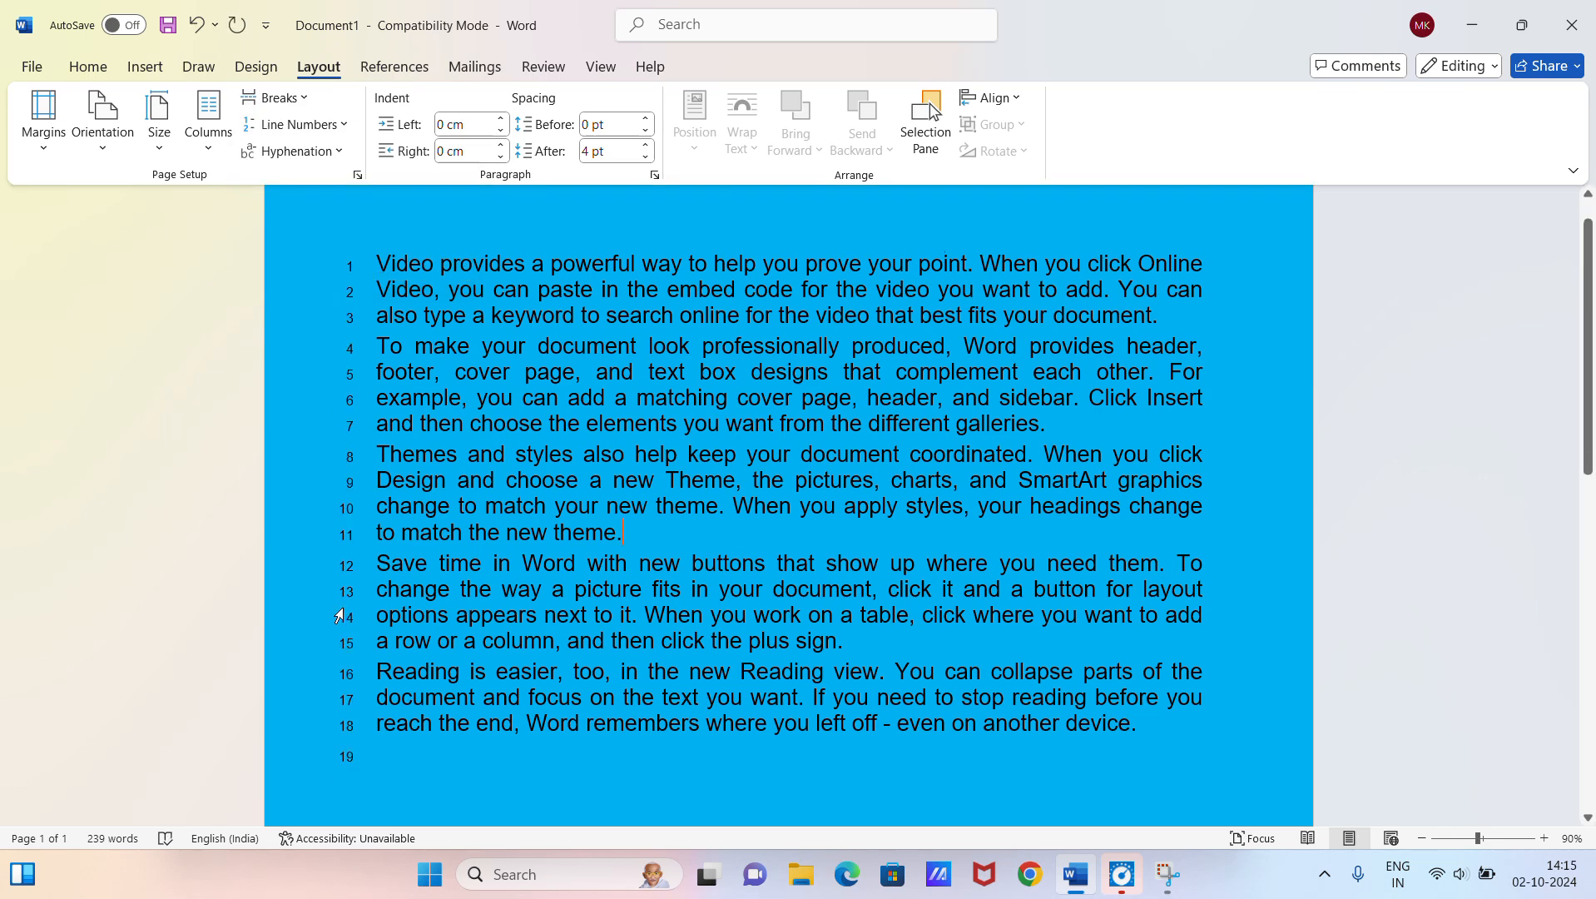
scroll(340, 616, "up", 2)
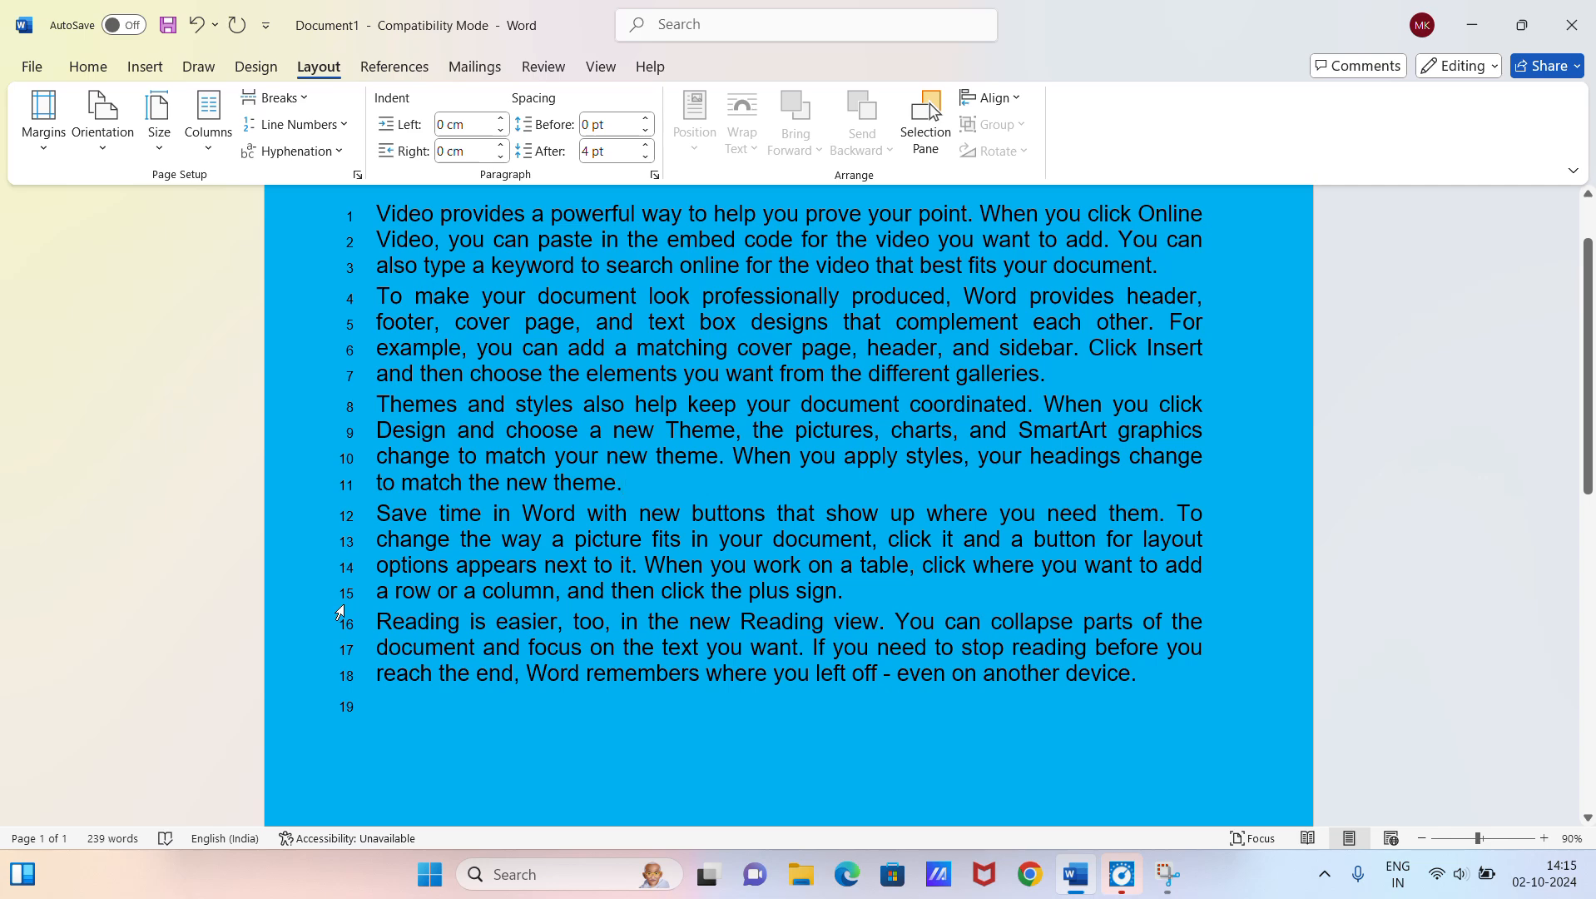
Step: Turn off line numbering for the document
left_click(345, 125)
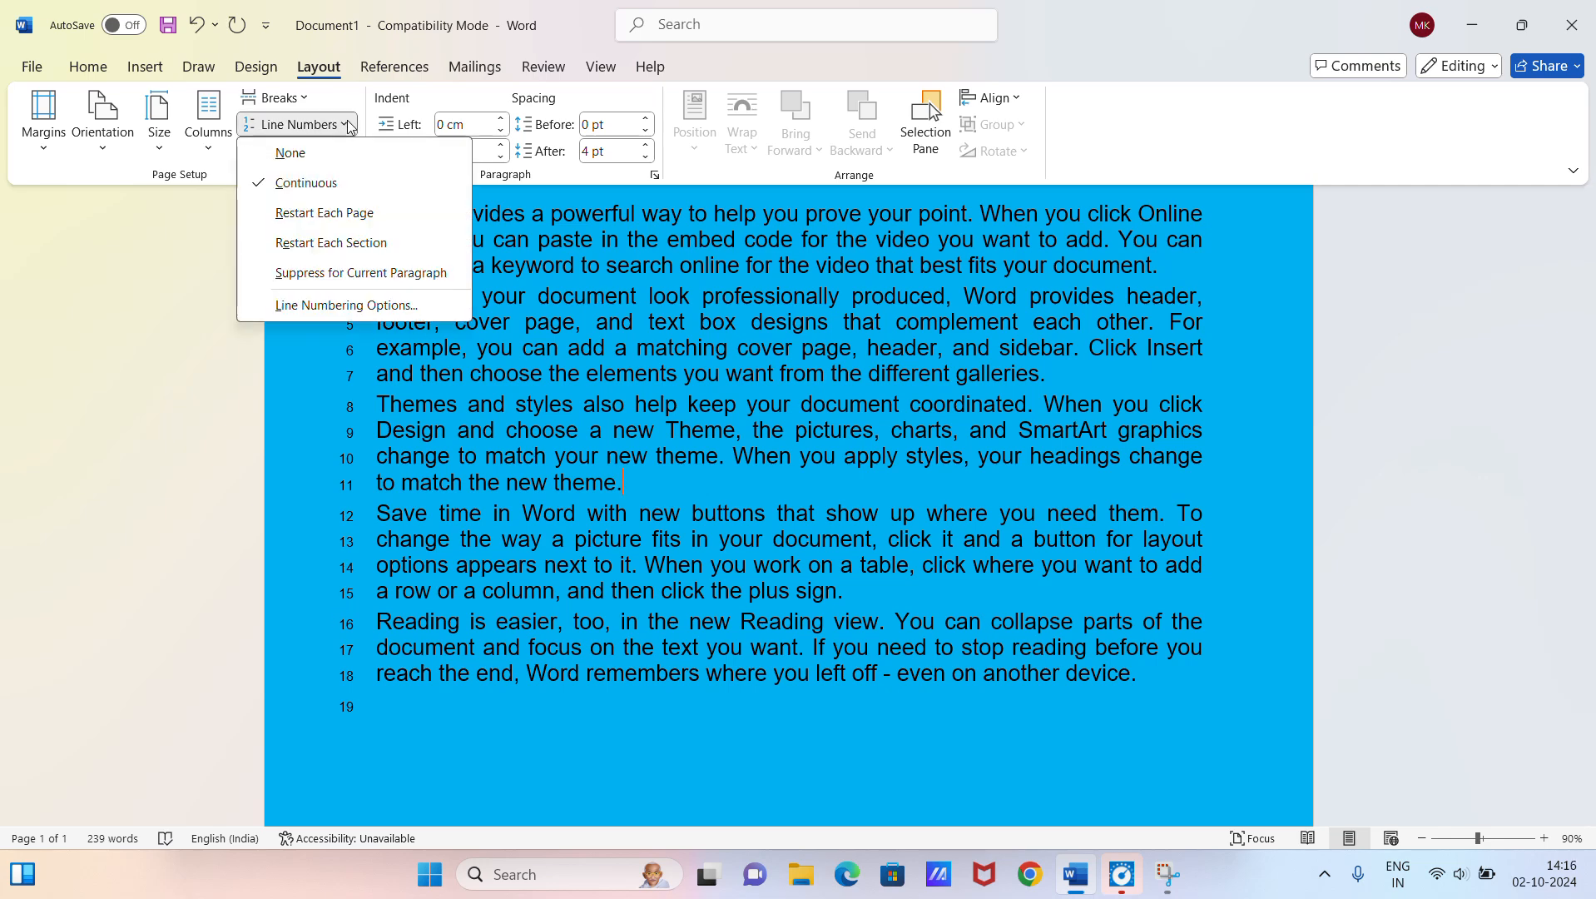
left_click(348, 164)
scroll(447, 339, "up", 2)
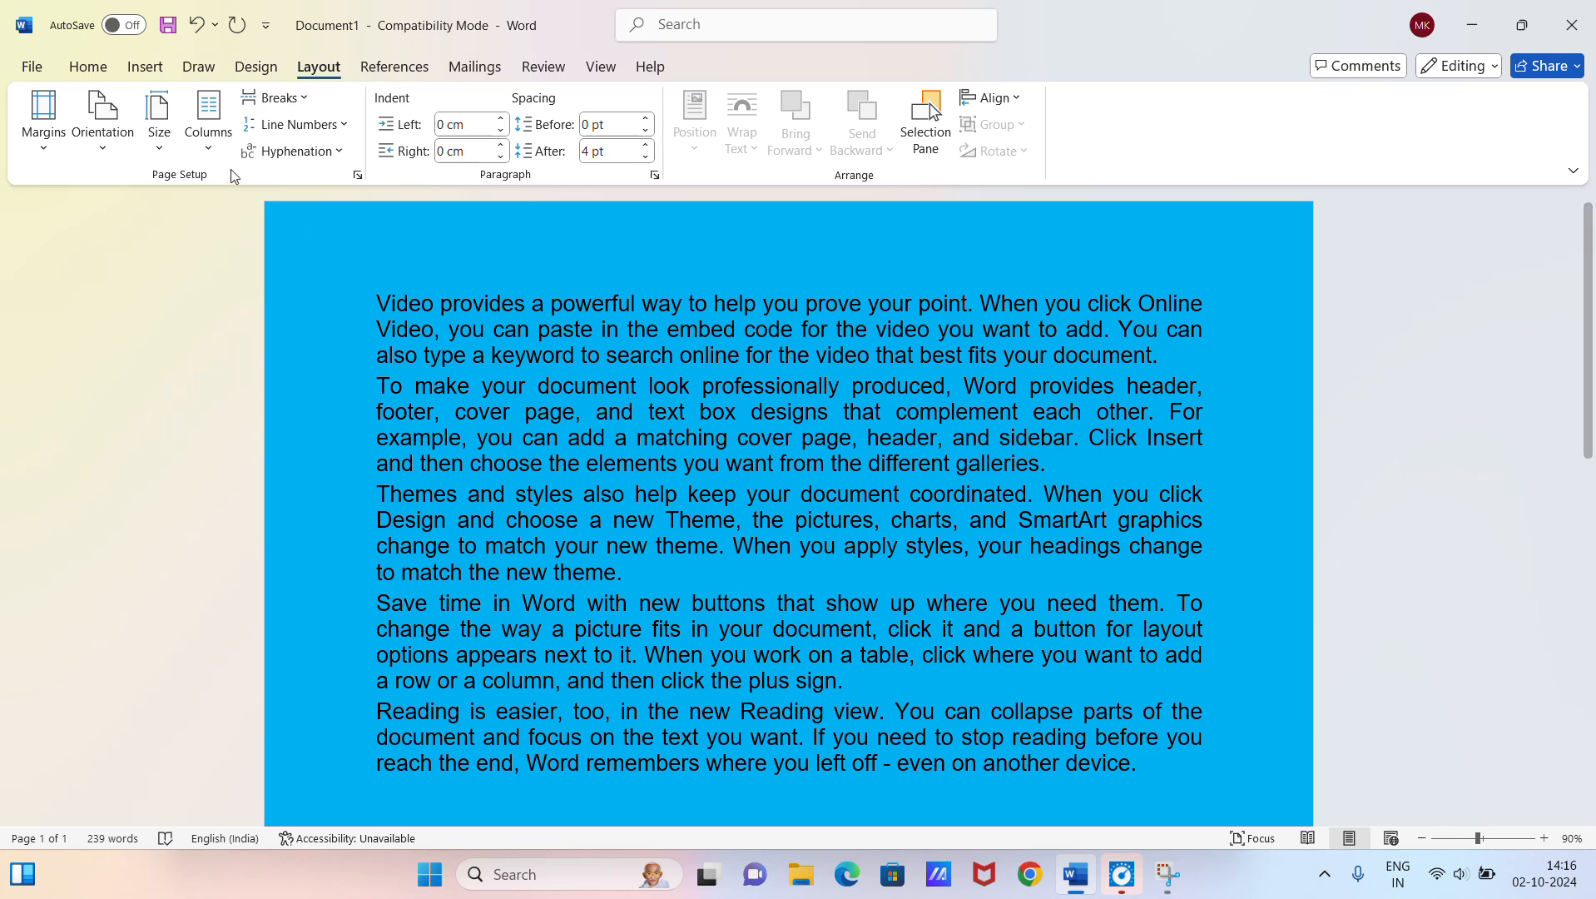
Step: Turn on automatic hyphenation and highlight the word "also" split across two lines in the first paragraph
left_click(325, 153)
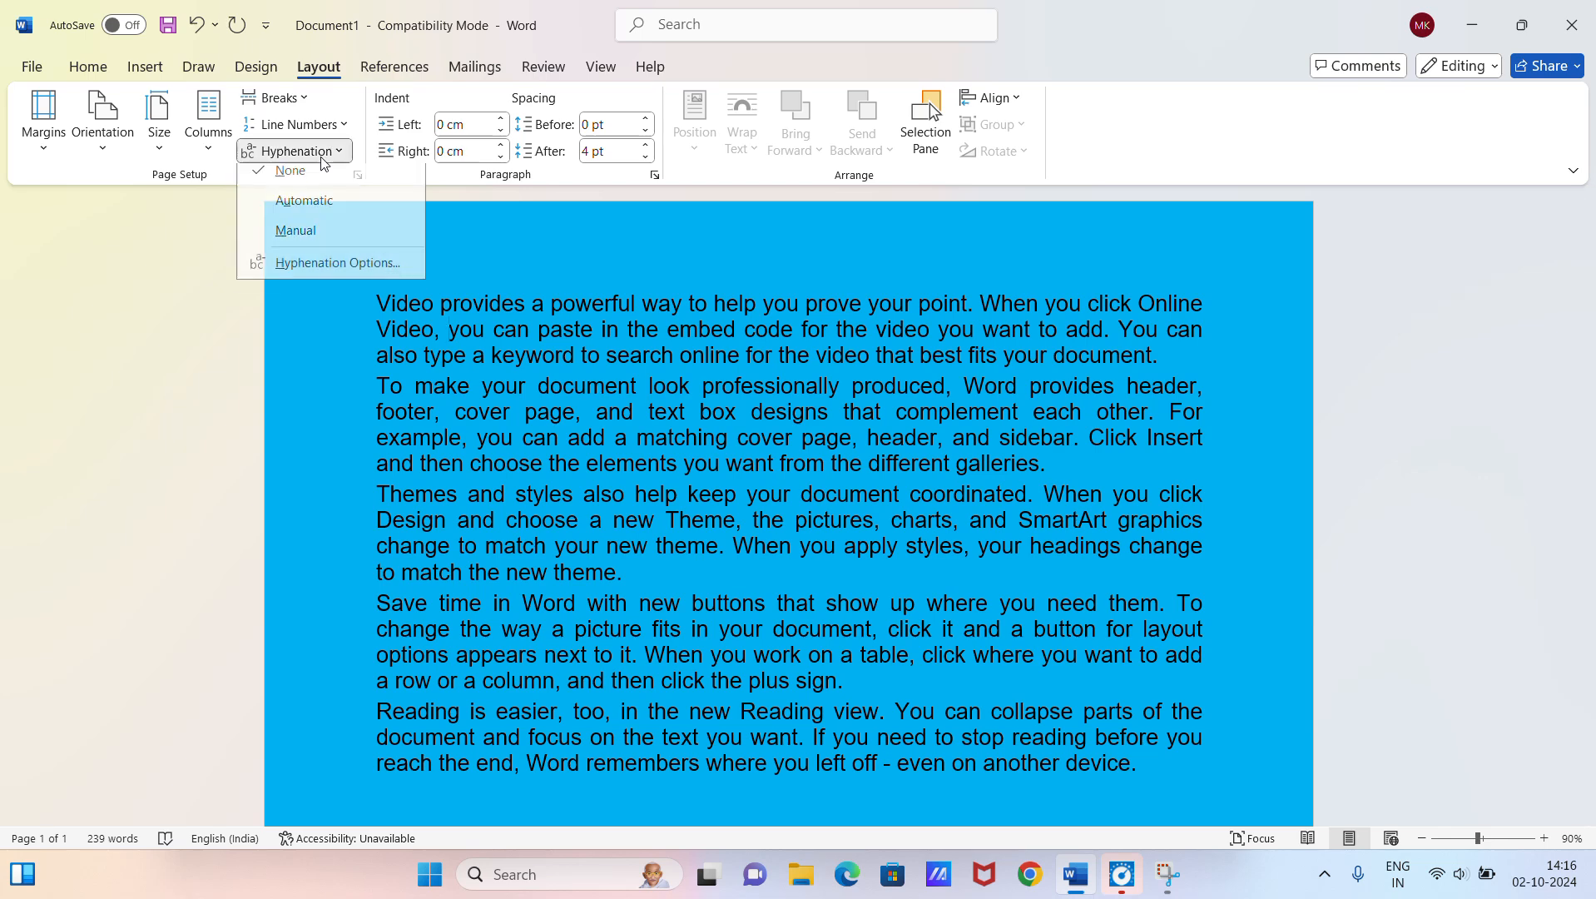
left_click(320, 209)
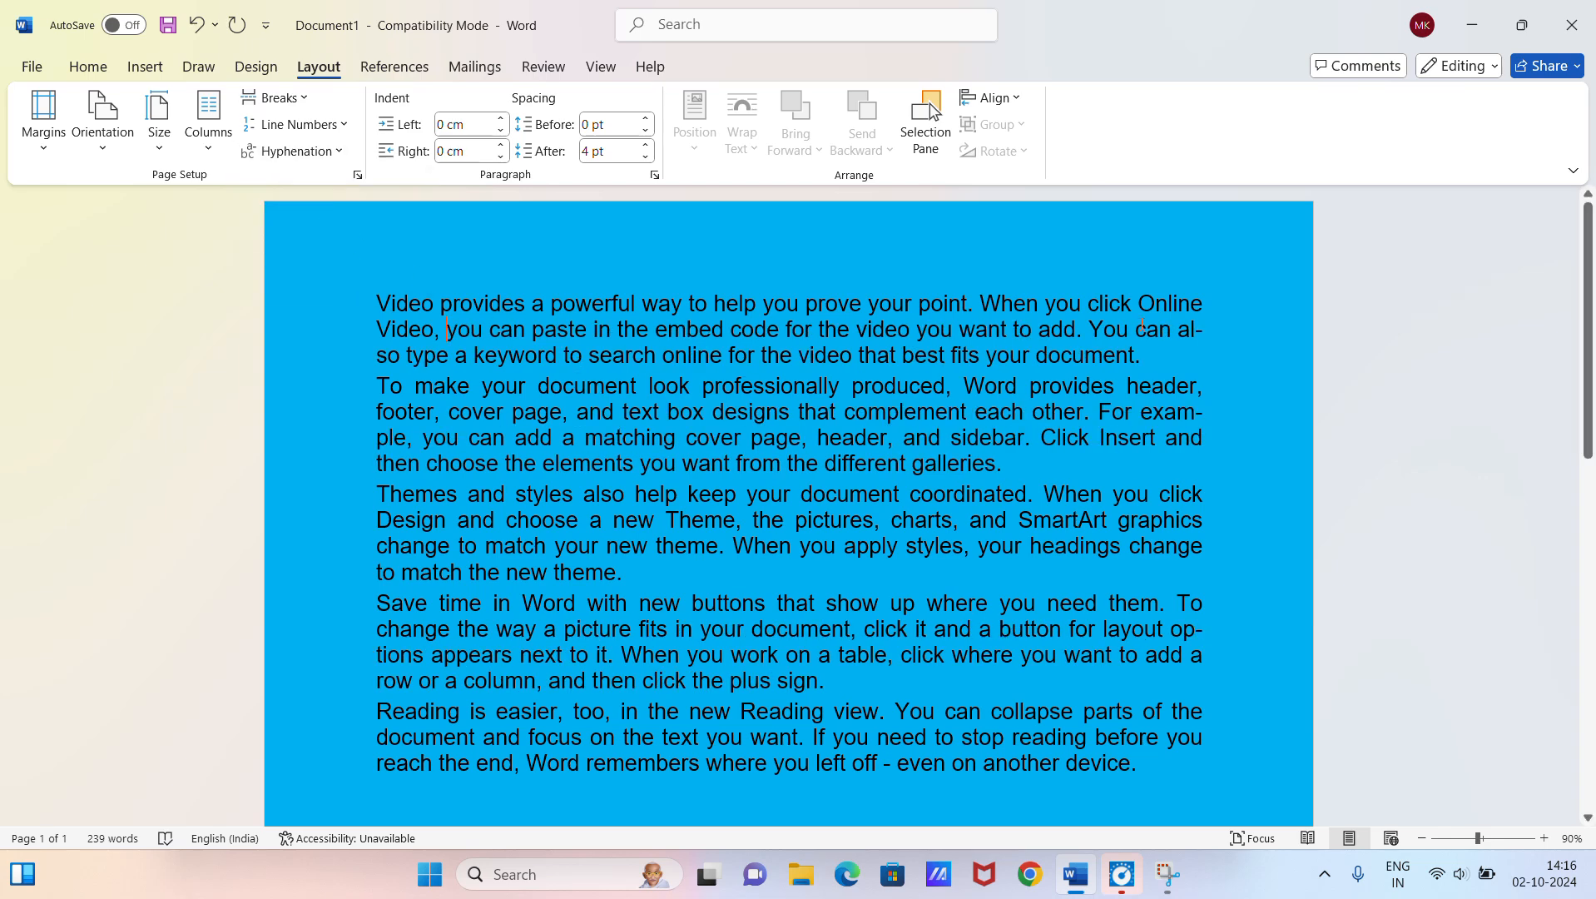
left_click_drag(1181, 327, 401, 356)
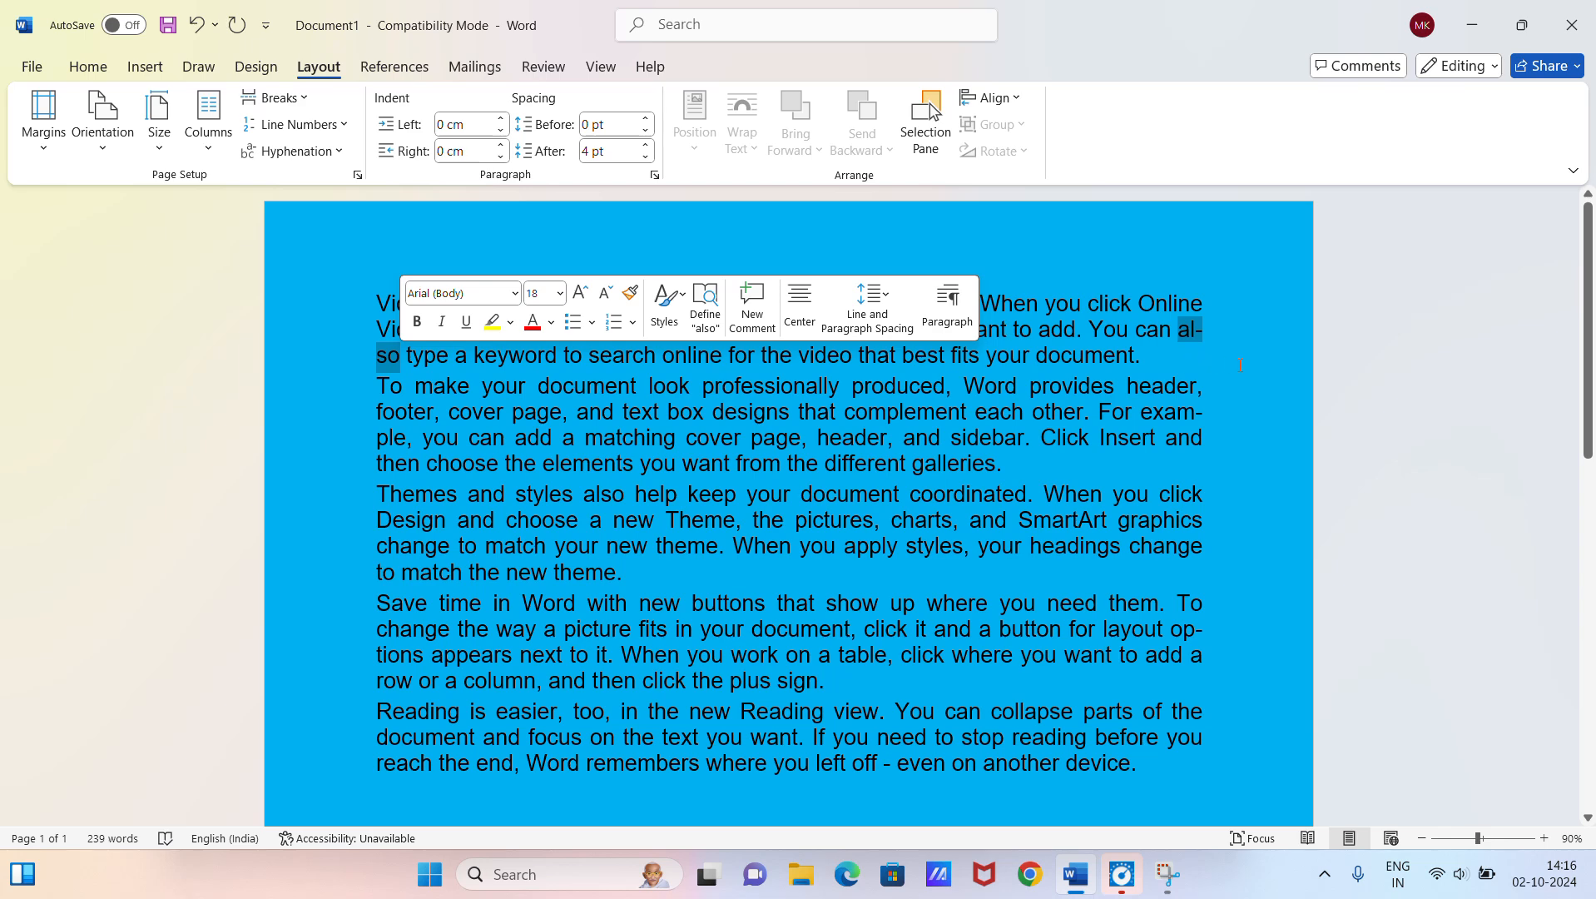
left_click(1203, 332)
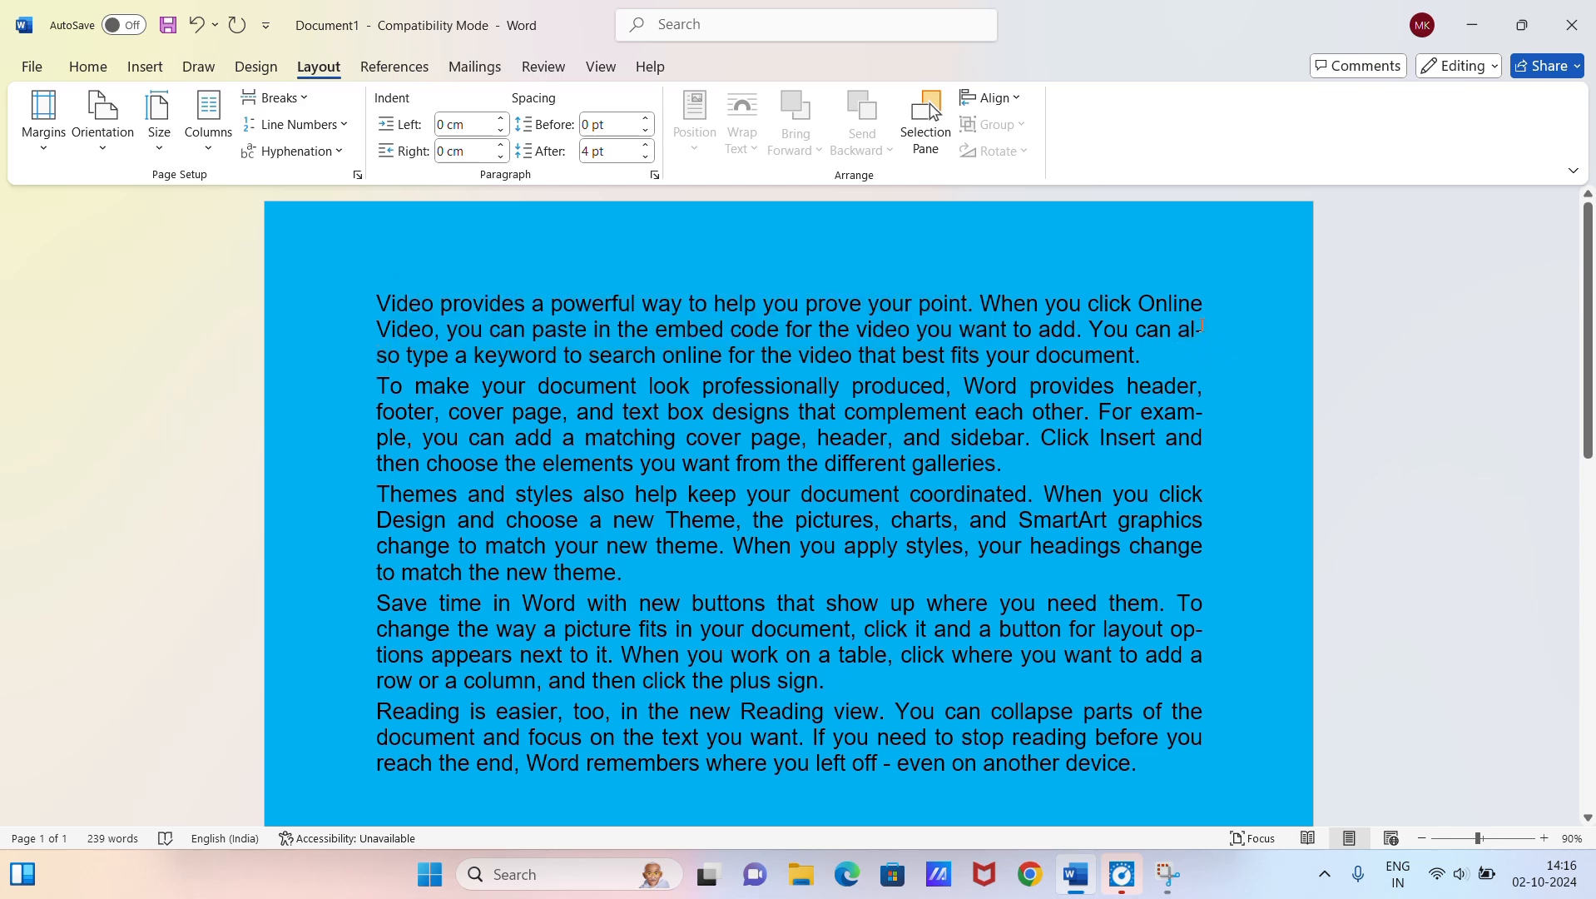
Step: Set hyphenation to None and check the line endings of the text
left_click(291, 151)
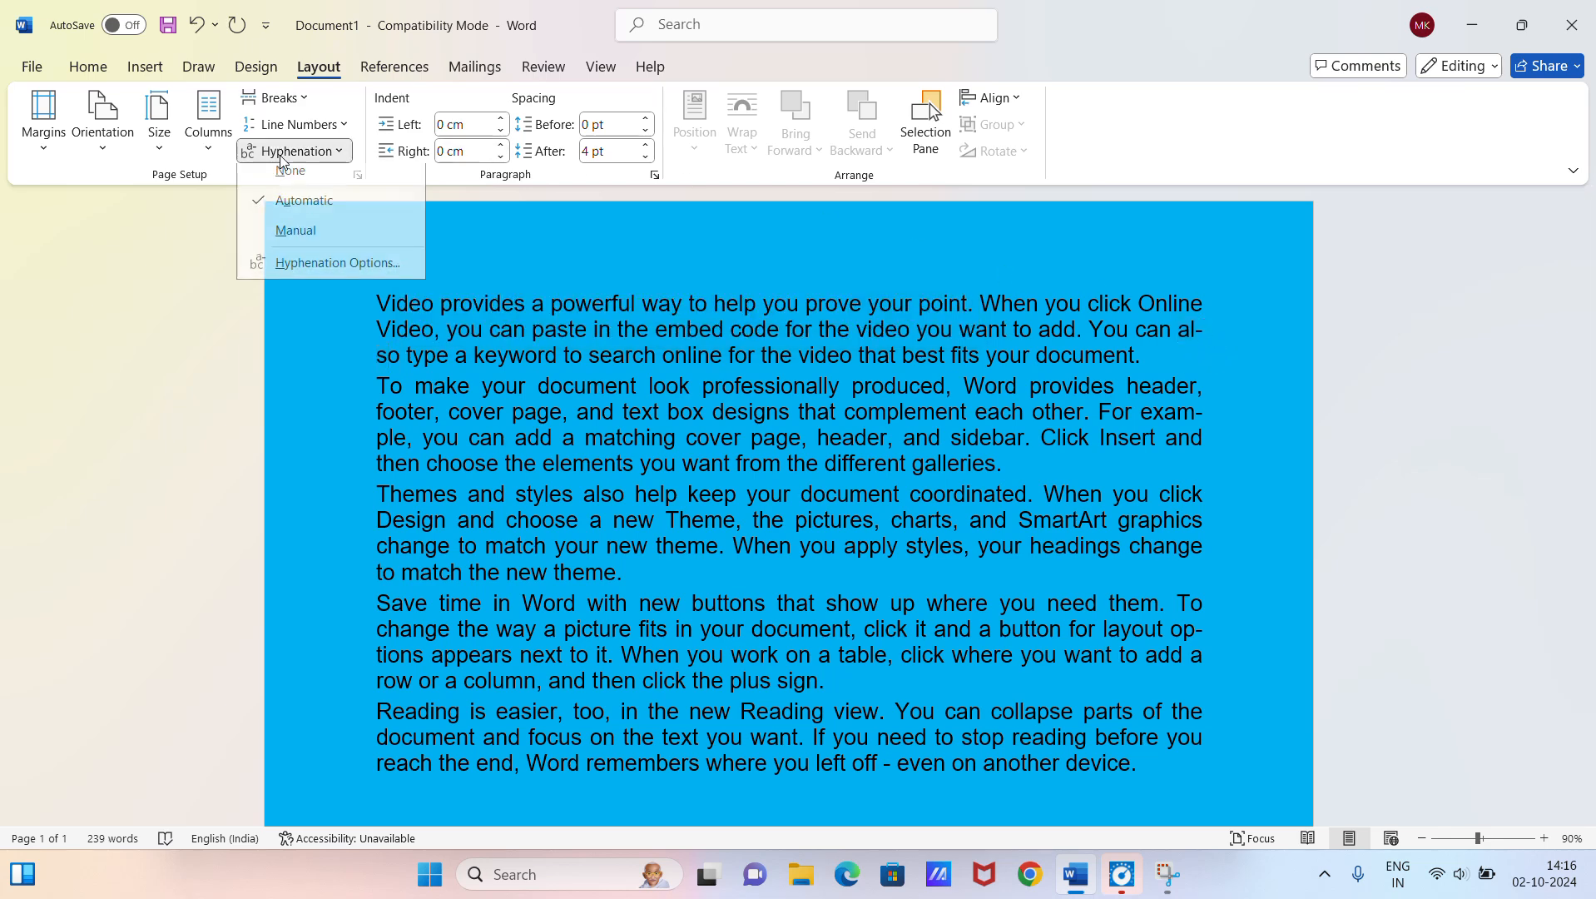
left_click(291, 180)
scroll(787, 500, "down", 3)
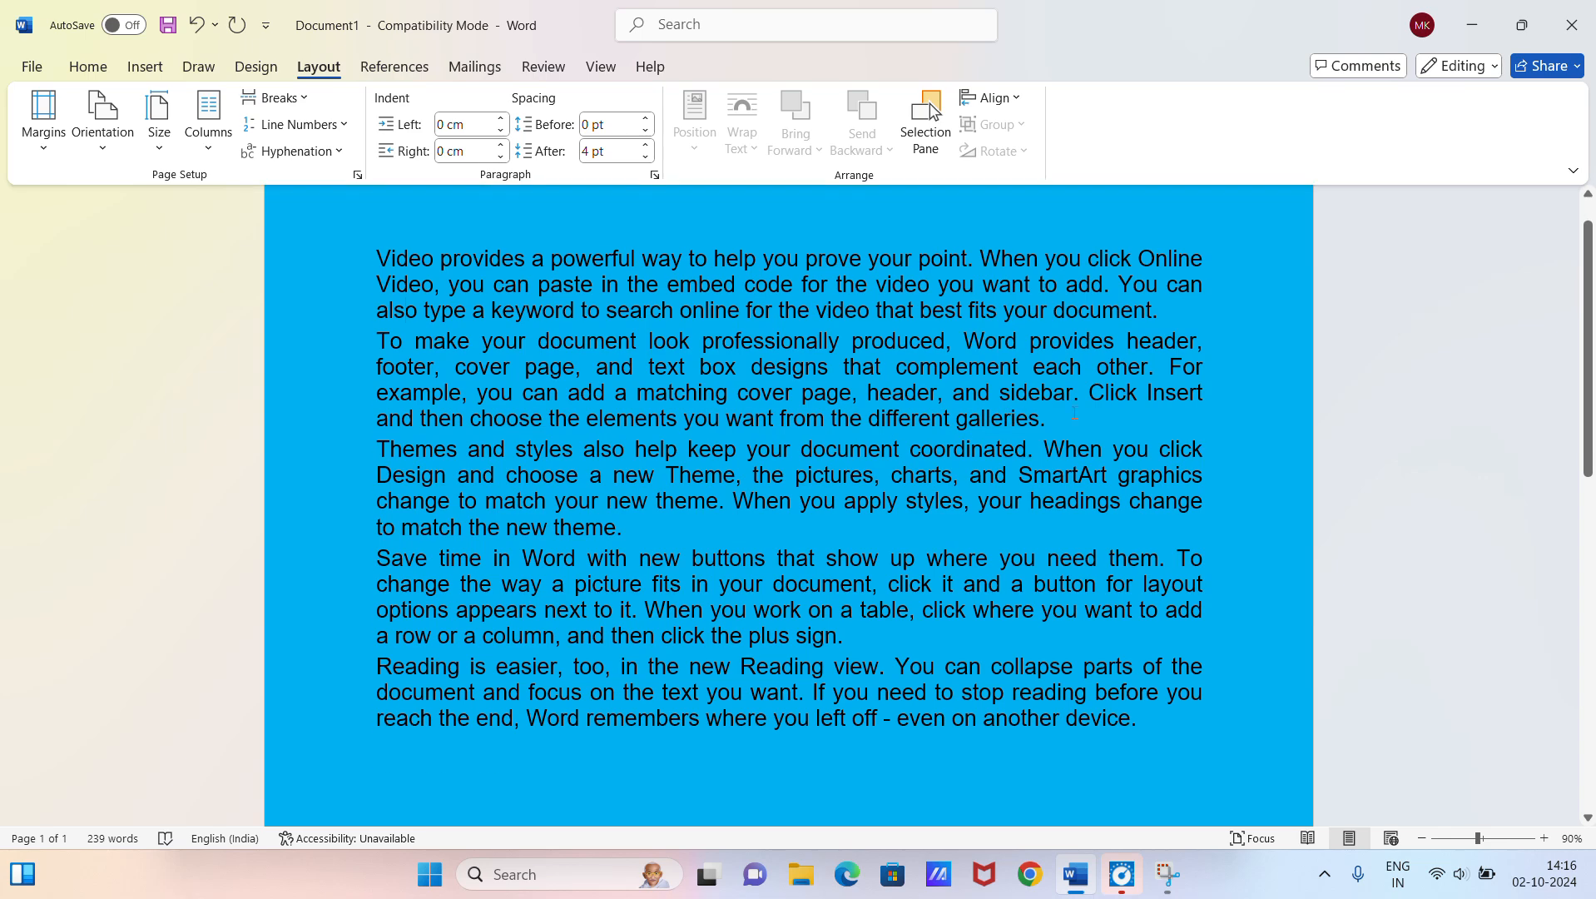
scroll(418, 191, "up", 3)
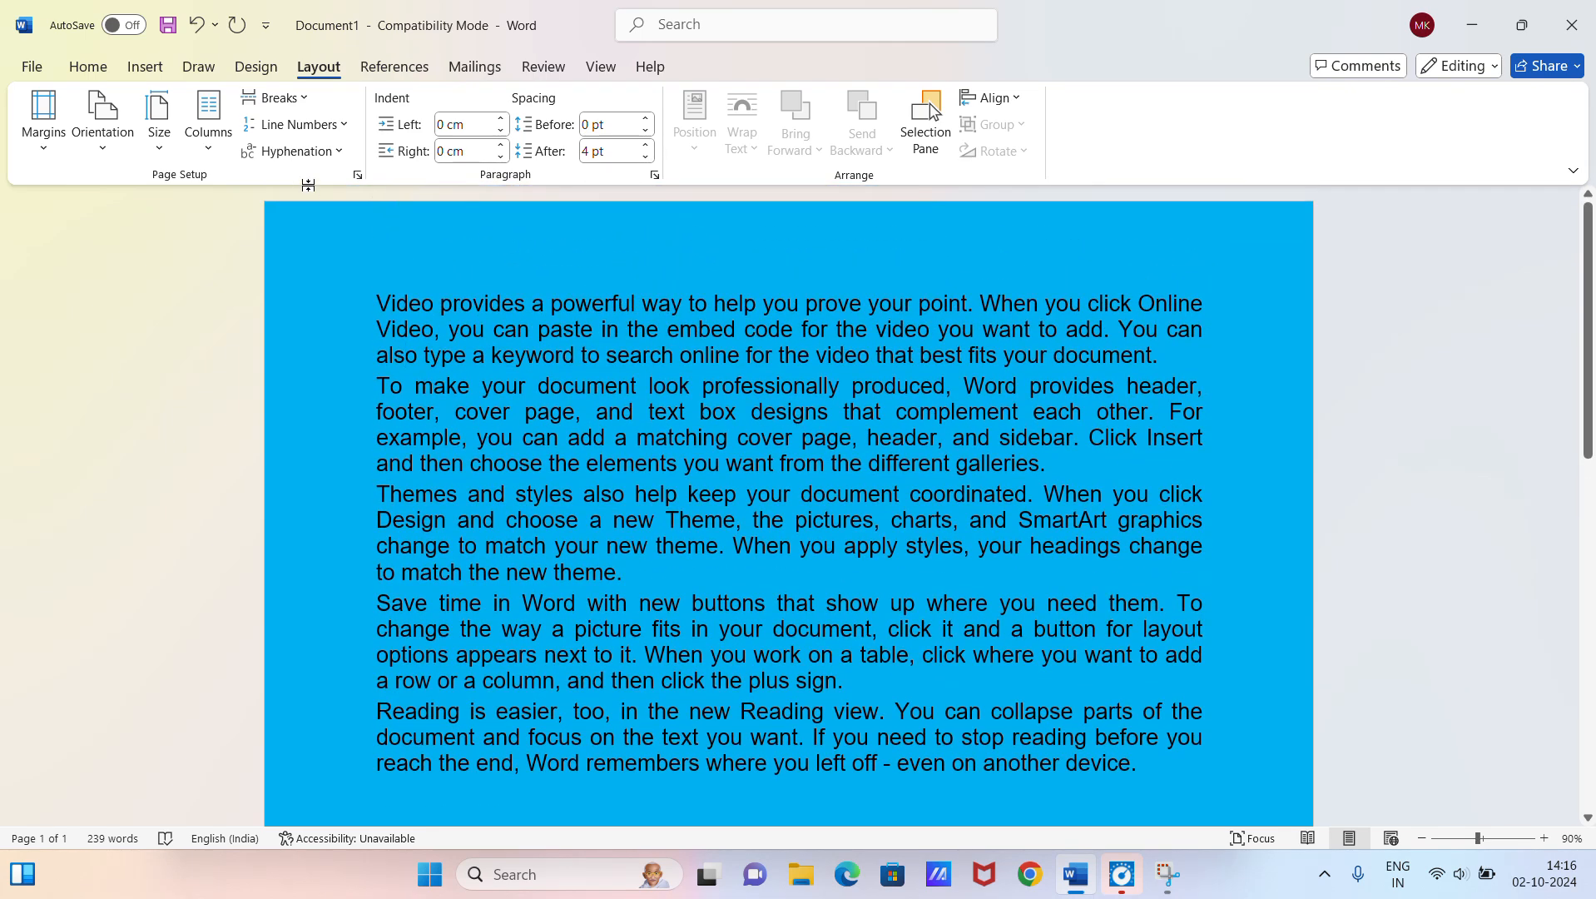
Step: Set hyphenation back to automatic and view the detailed paragraph indent and spacing settings without changing them
left_click(301, 156)
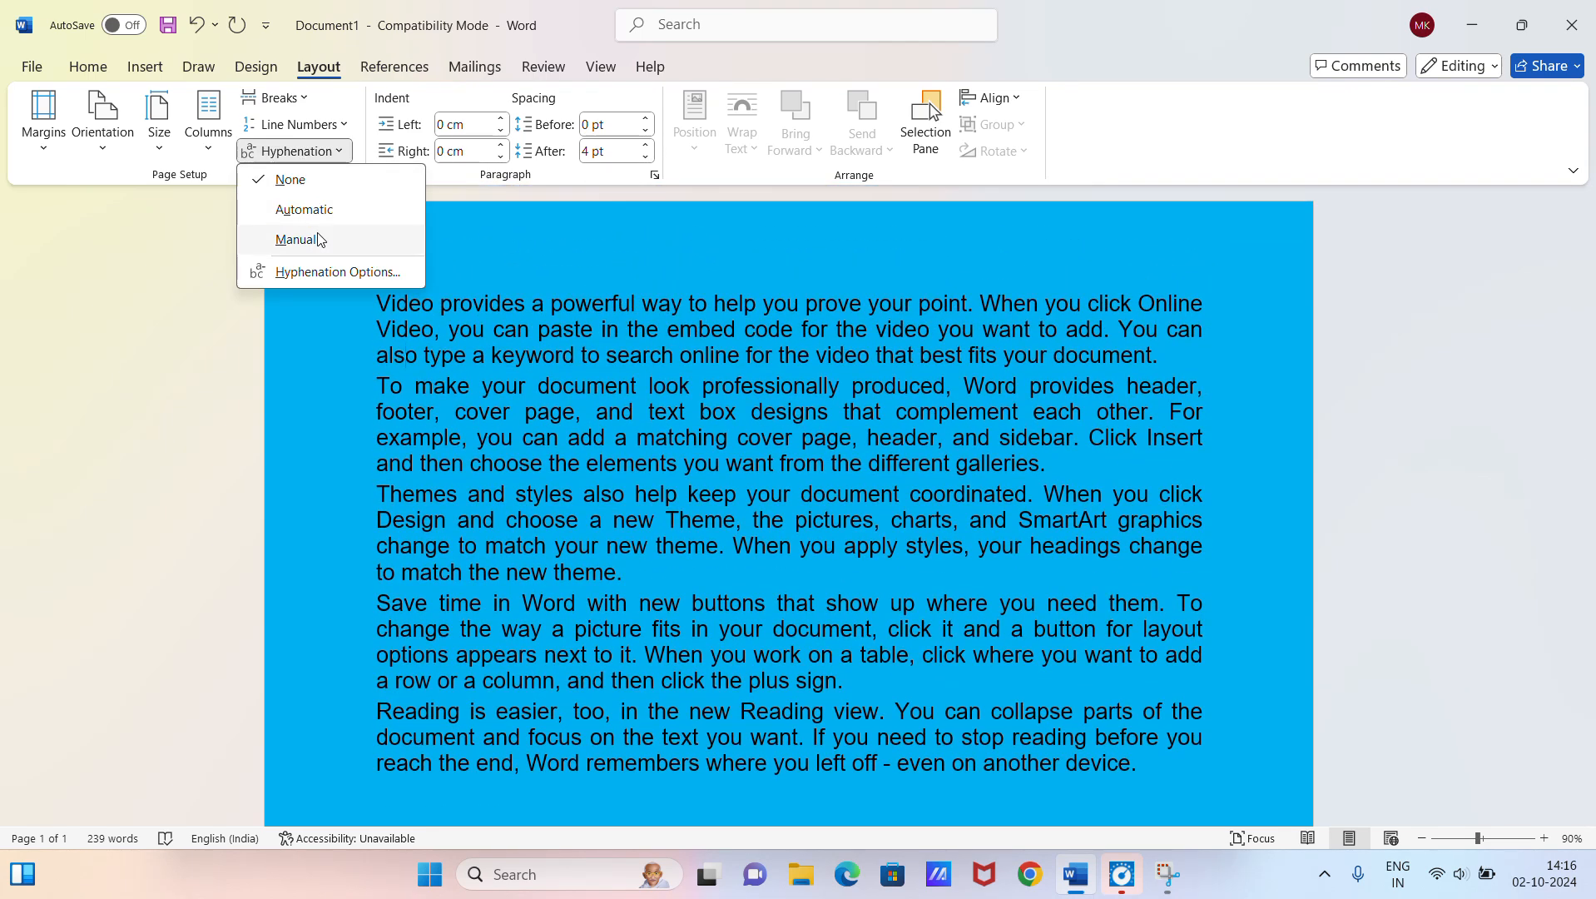
left_click(336, 215)
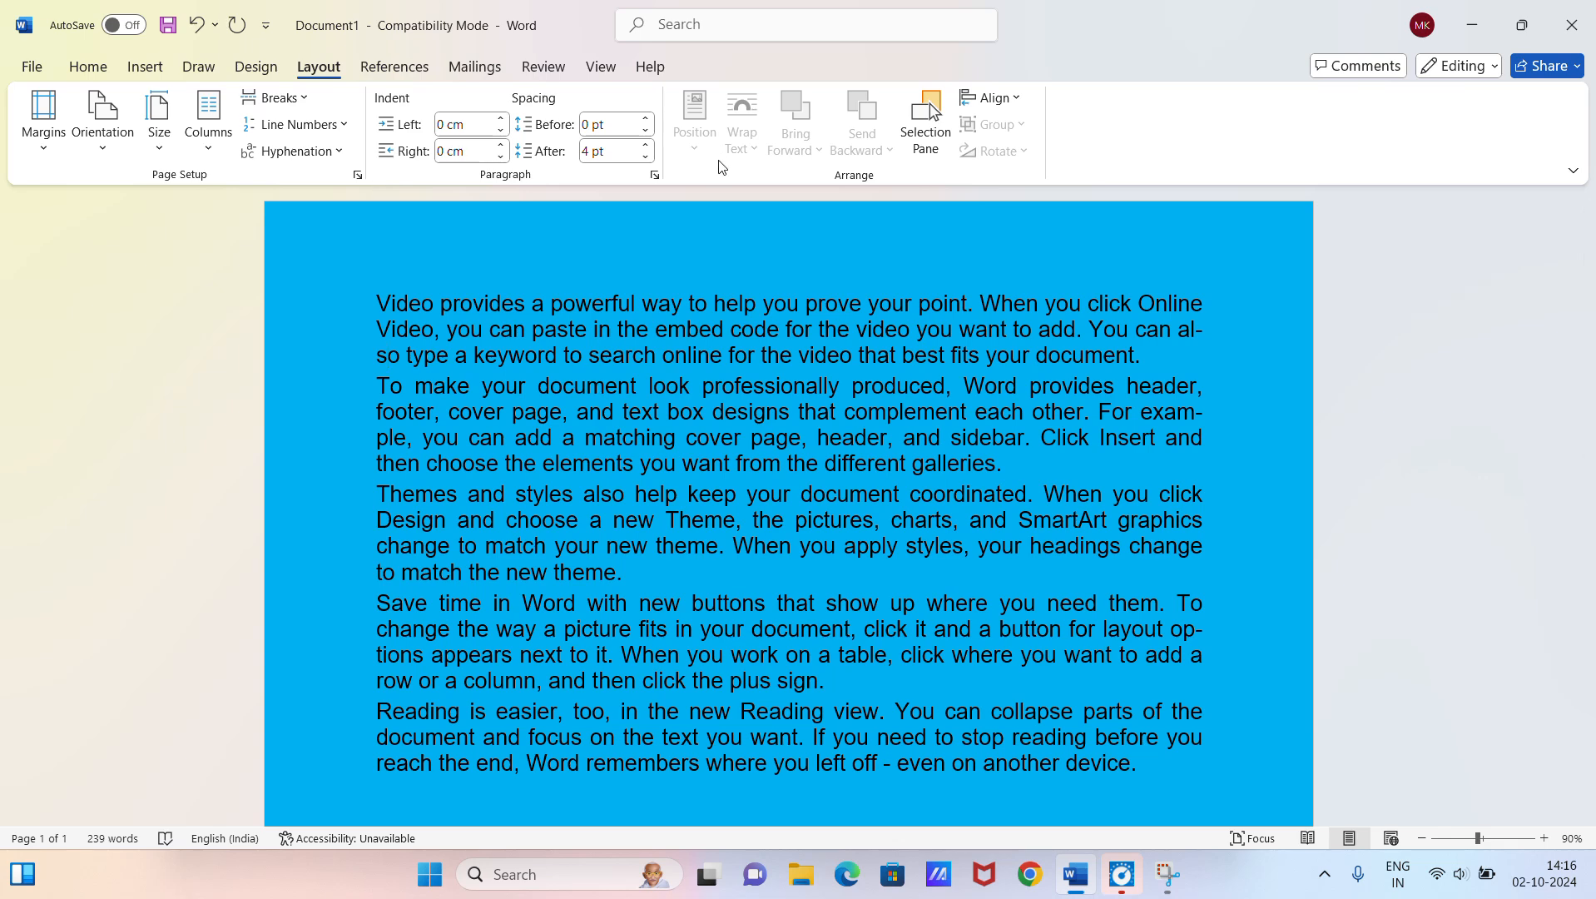
left_click(654, 175)
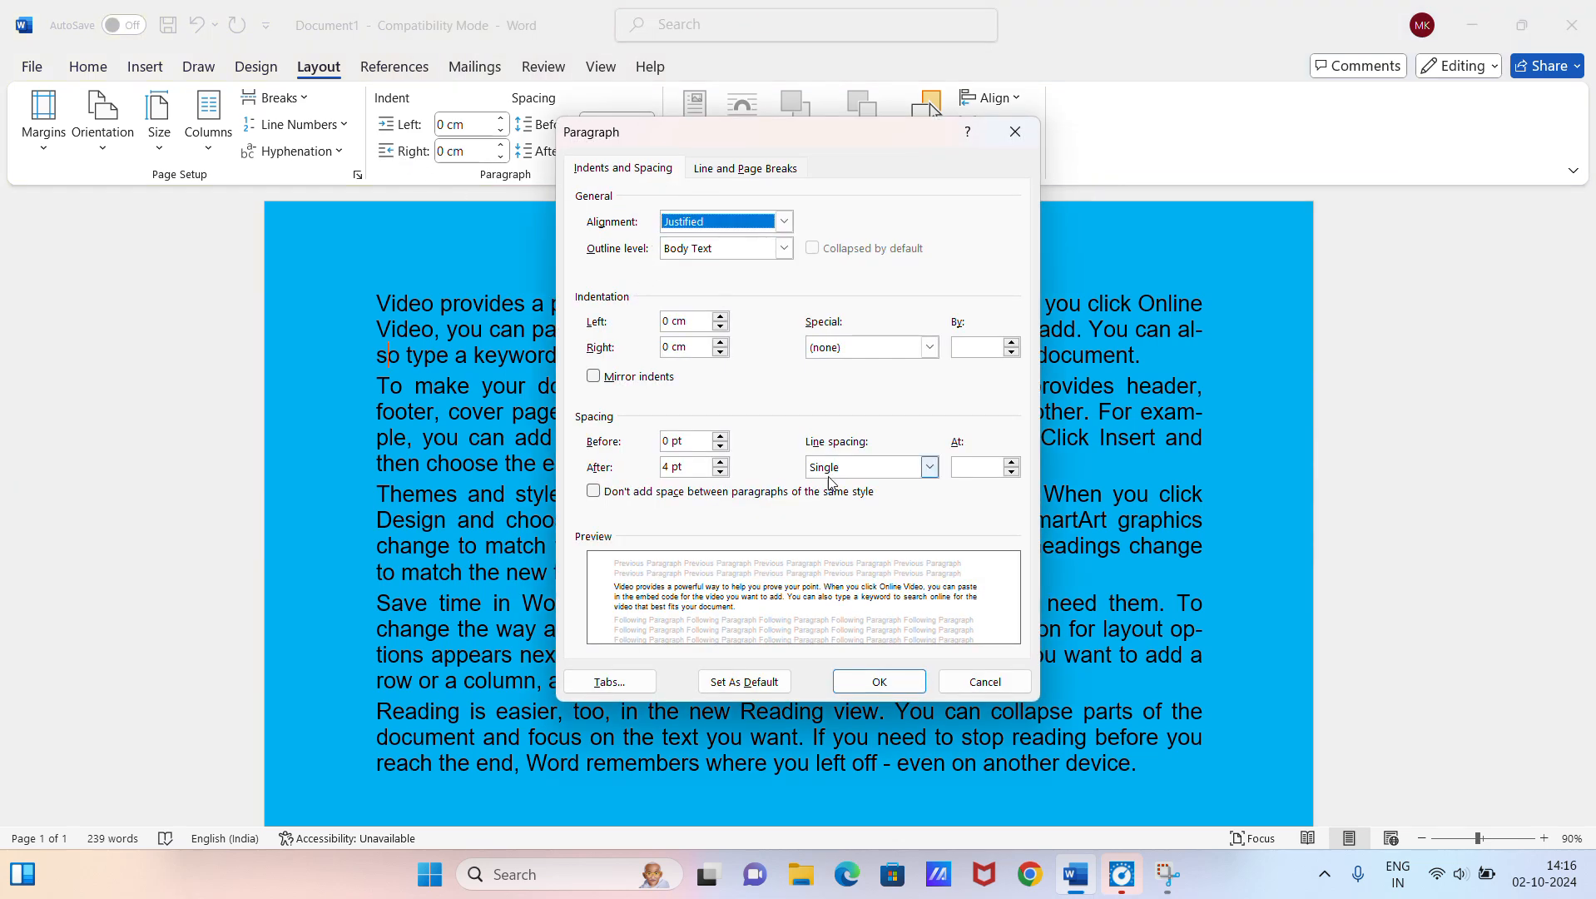
left_click(1007, 687)
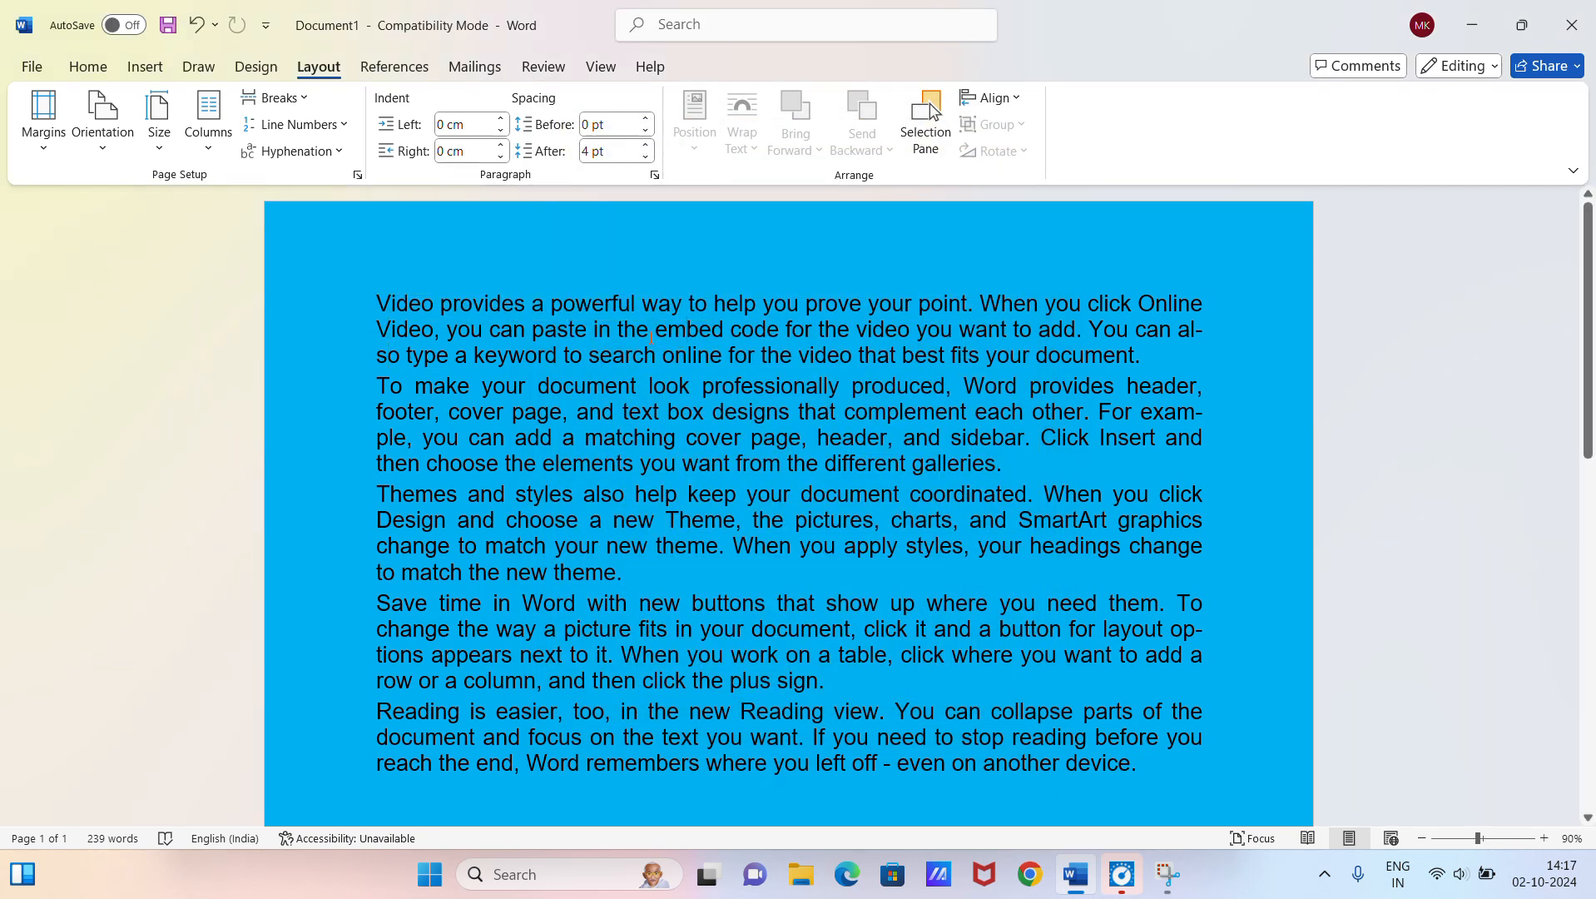
Step: Increase the left indent of the first paragraph to 1.4 cm
left_click(502, 119)
left_click(502, 119)
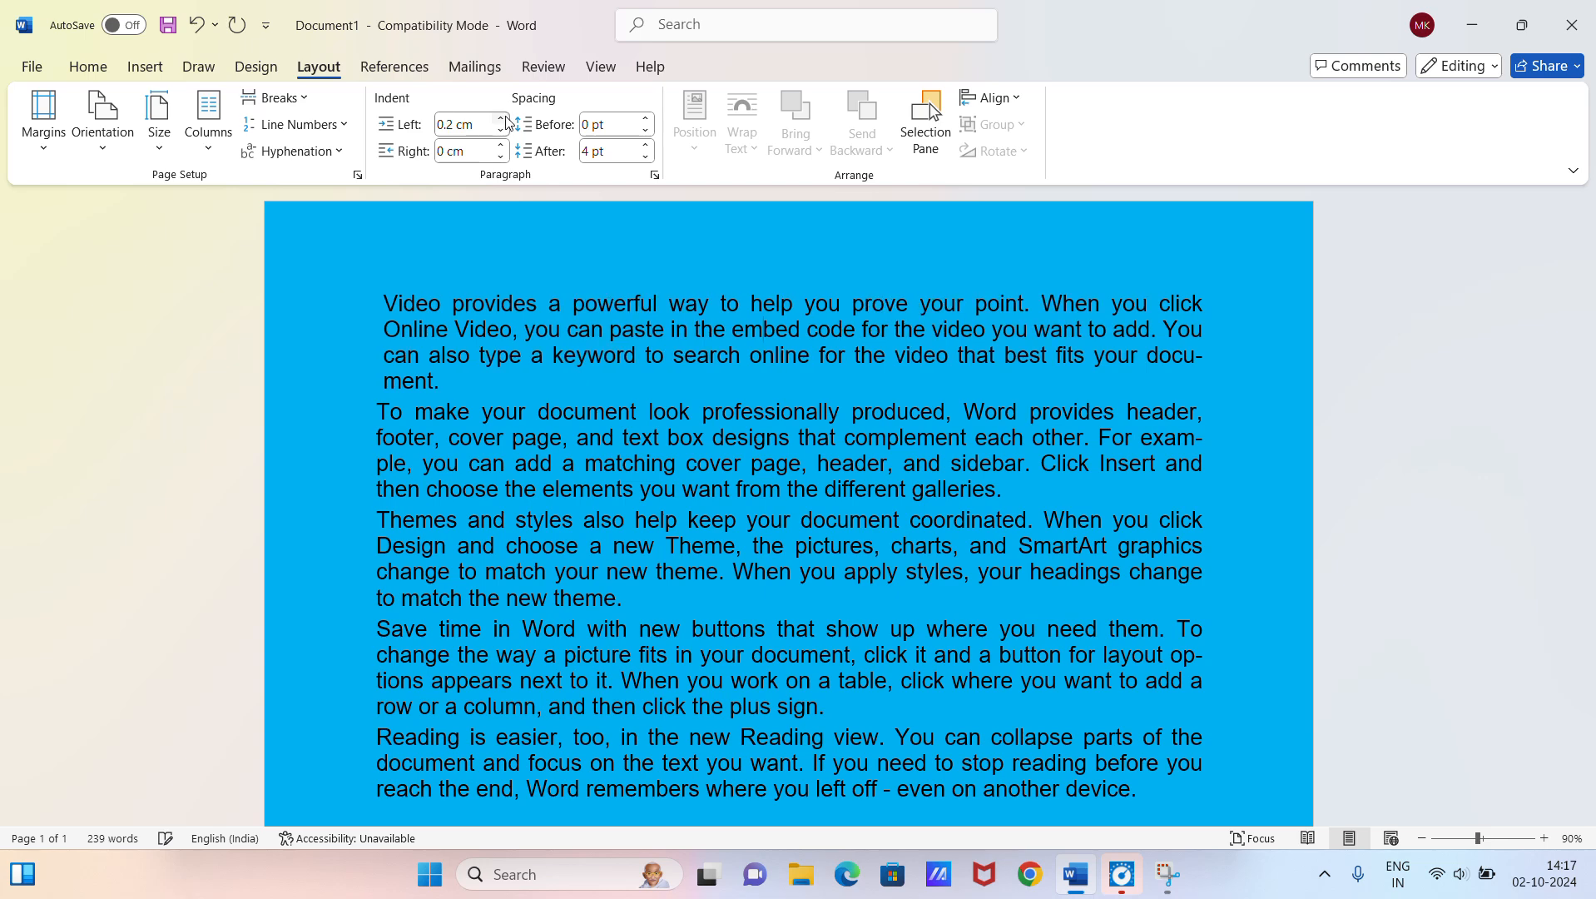
left_click(502, 119)
left_click(502, 119)
left_click(502, 119)
left_click(502, 119)
left_click(502, 119)
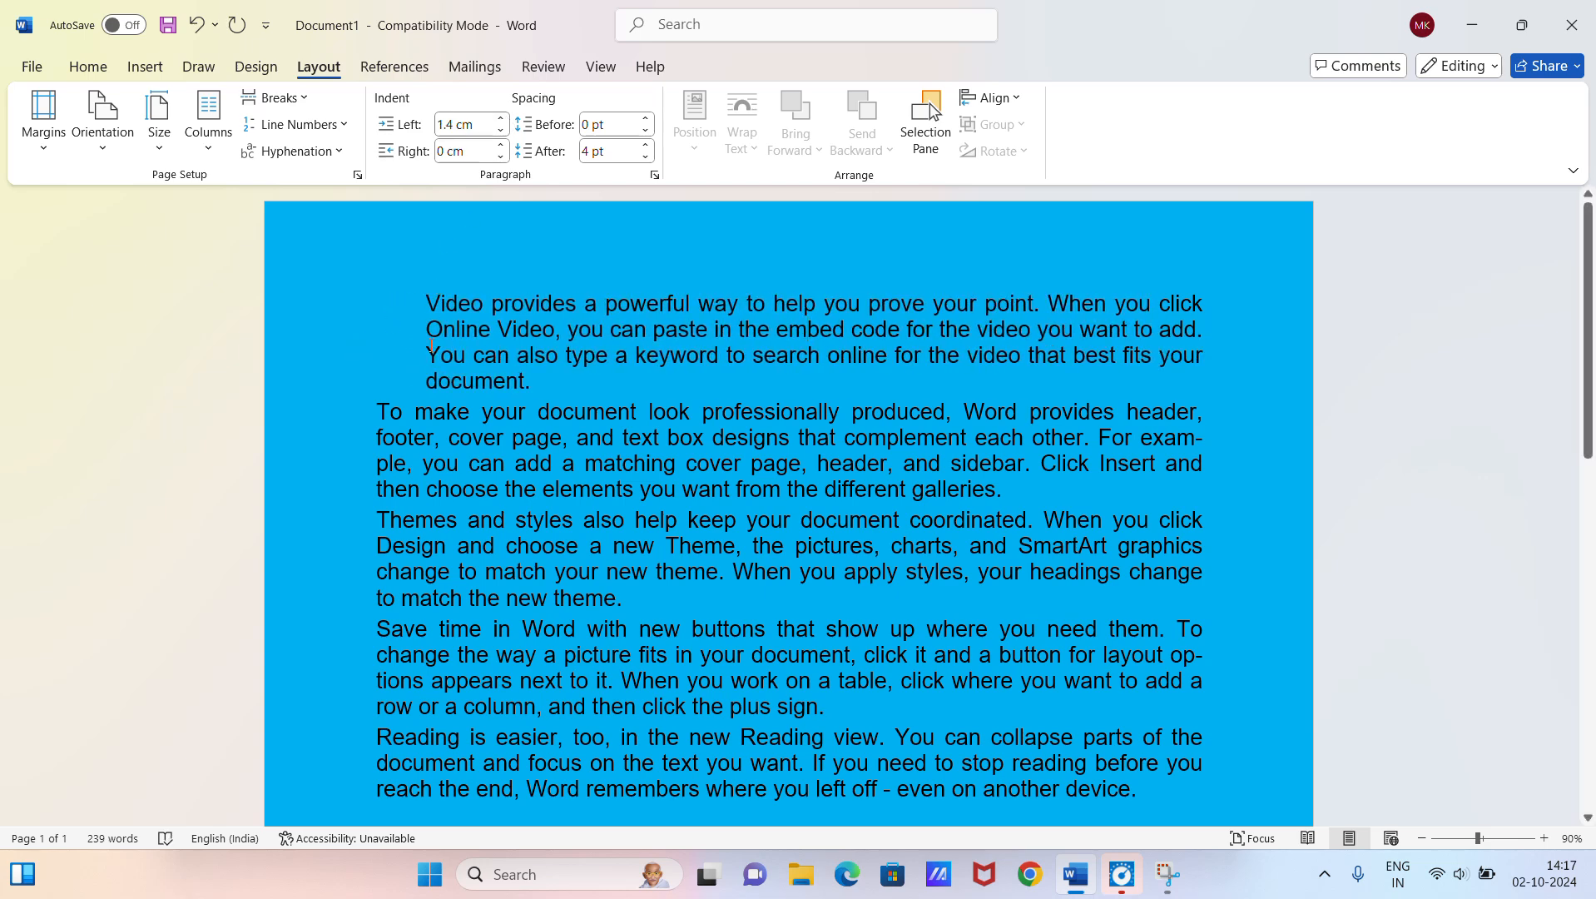
Step: Reset the left indent of the first paragraph to 0 cm
left_click(501, 129)
left_click(502, 129)
left_click(501, 129)
left_click(506, 129)
left_click(506, 129)
left_click(506, 129)
left_click(506, 128)
left_click(506, 129)
left_click(506, 129)
left_click(506, 129)
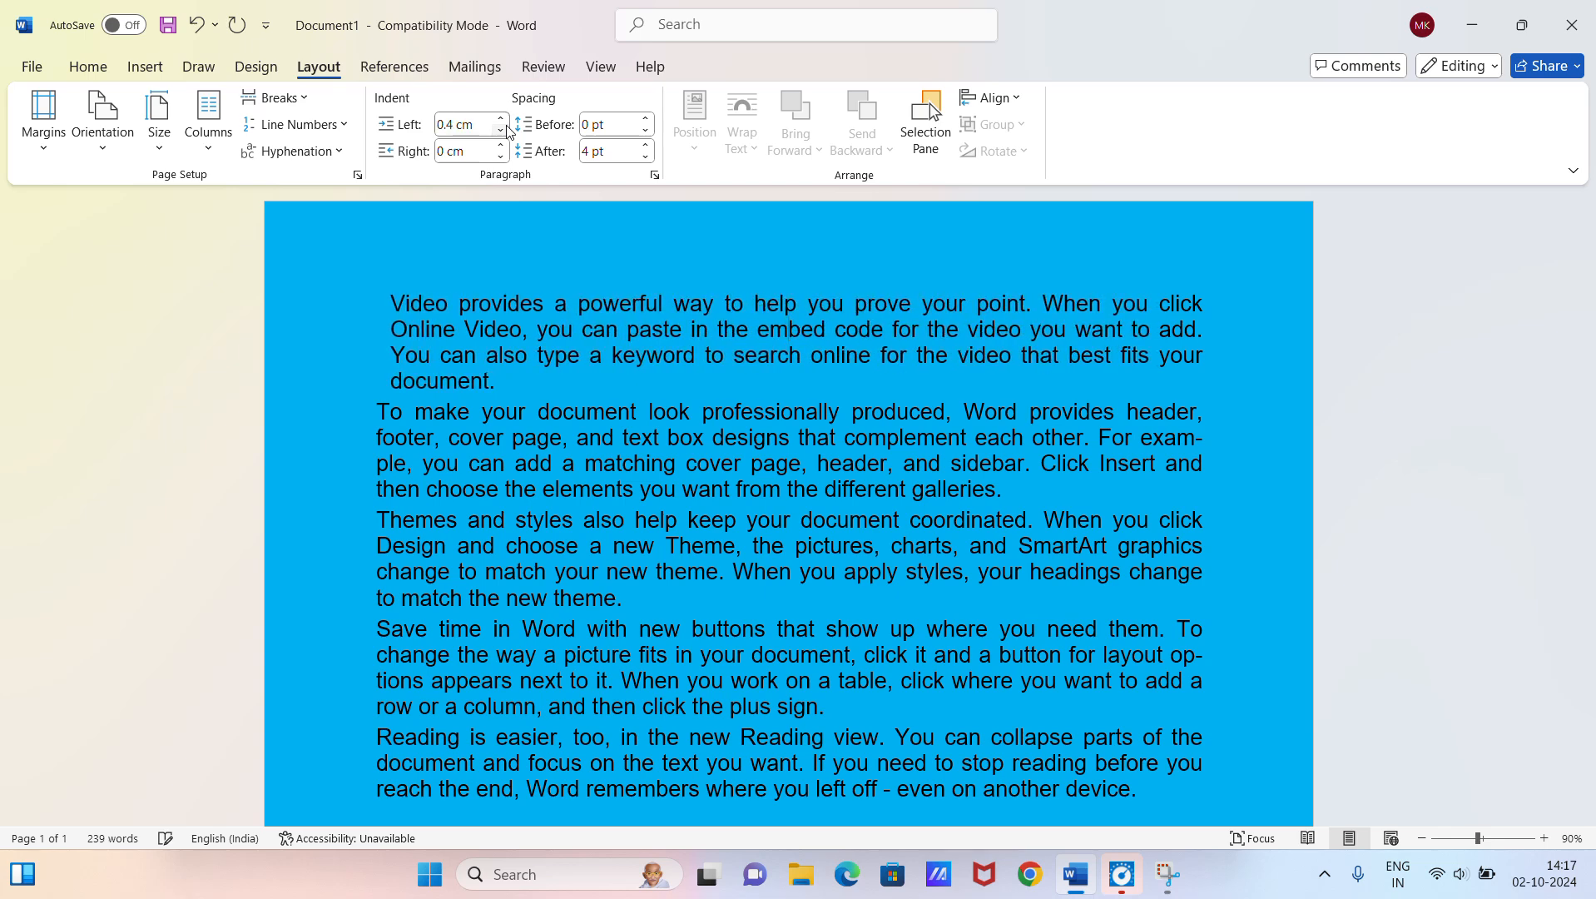
left_click(505, 129)
left_click(506, 129)
left_click(506, 129)
left_click(506, 129)
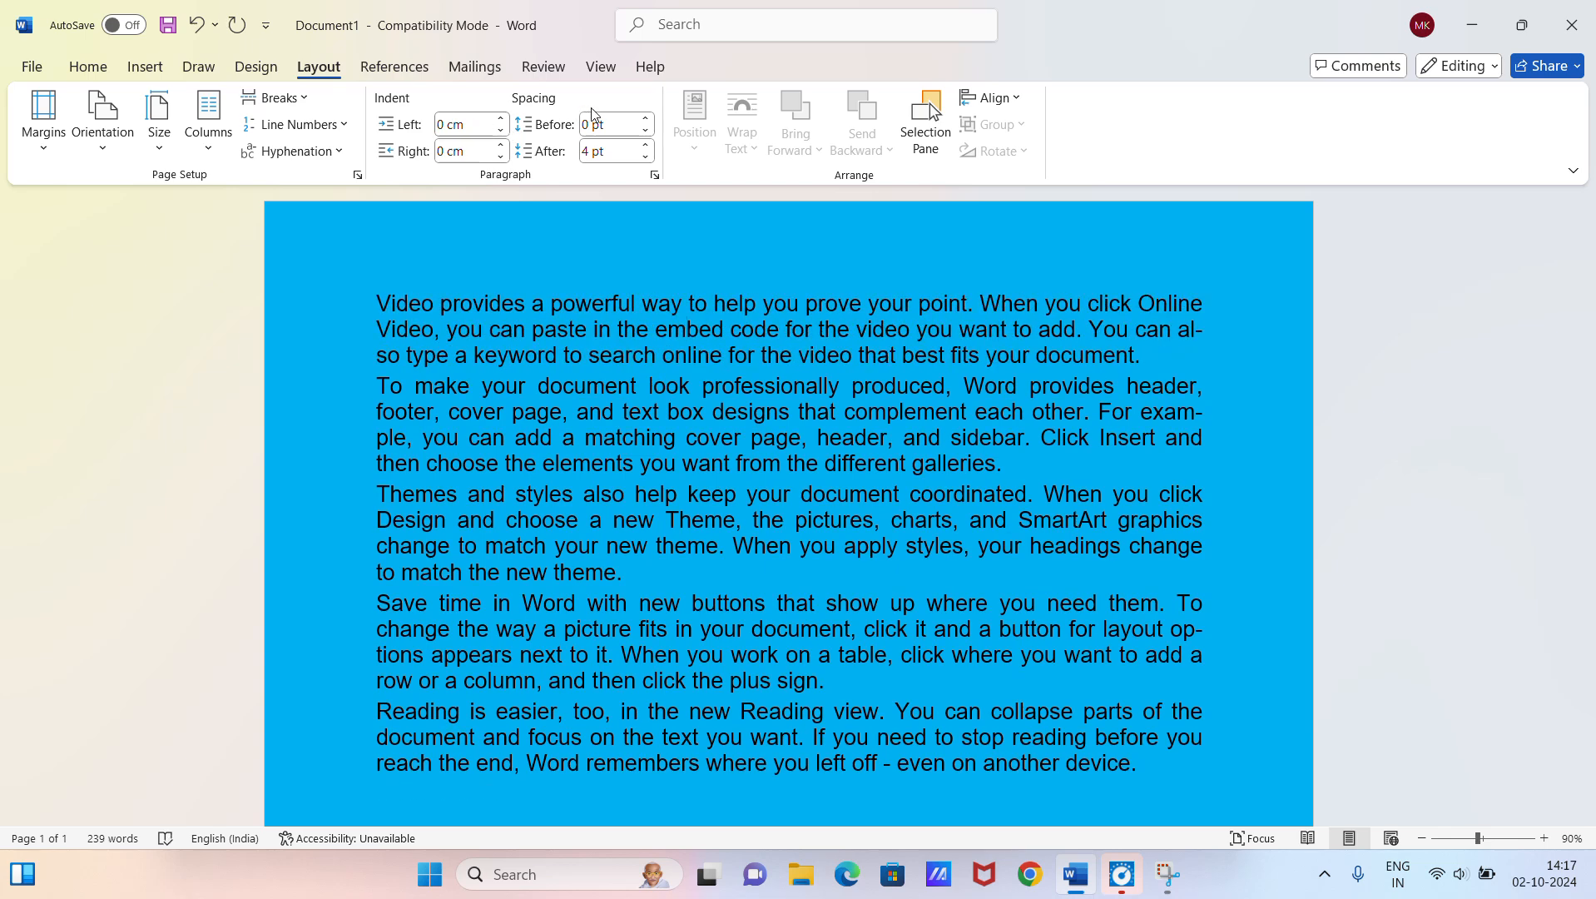
Step: Try 24 pt spacing before the first paragraph and return it to 0 pt
left_click(647, 119)
left_click(647, 119)
left_click(647, 119)
left_click(647, 119)
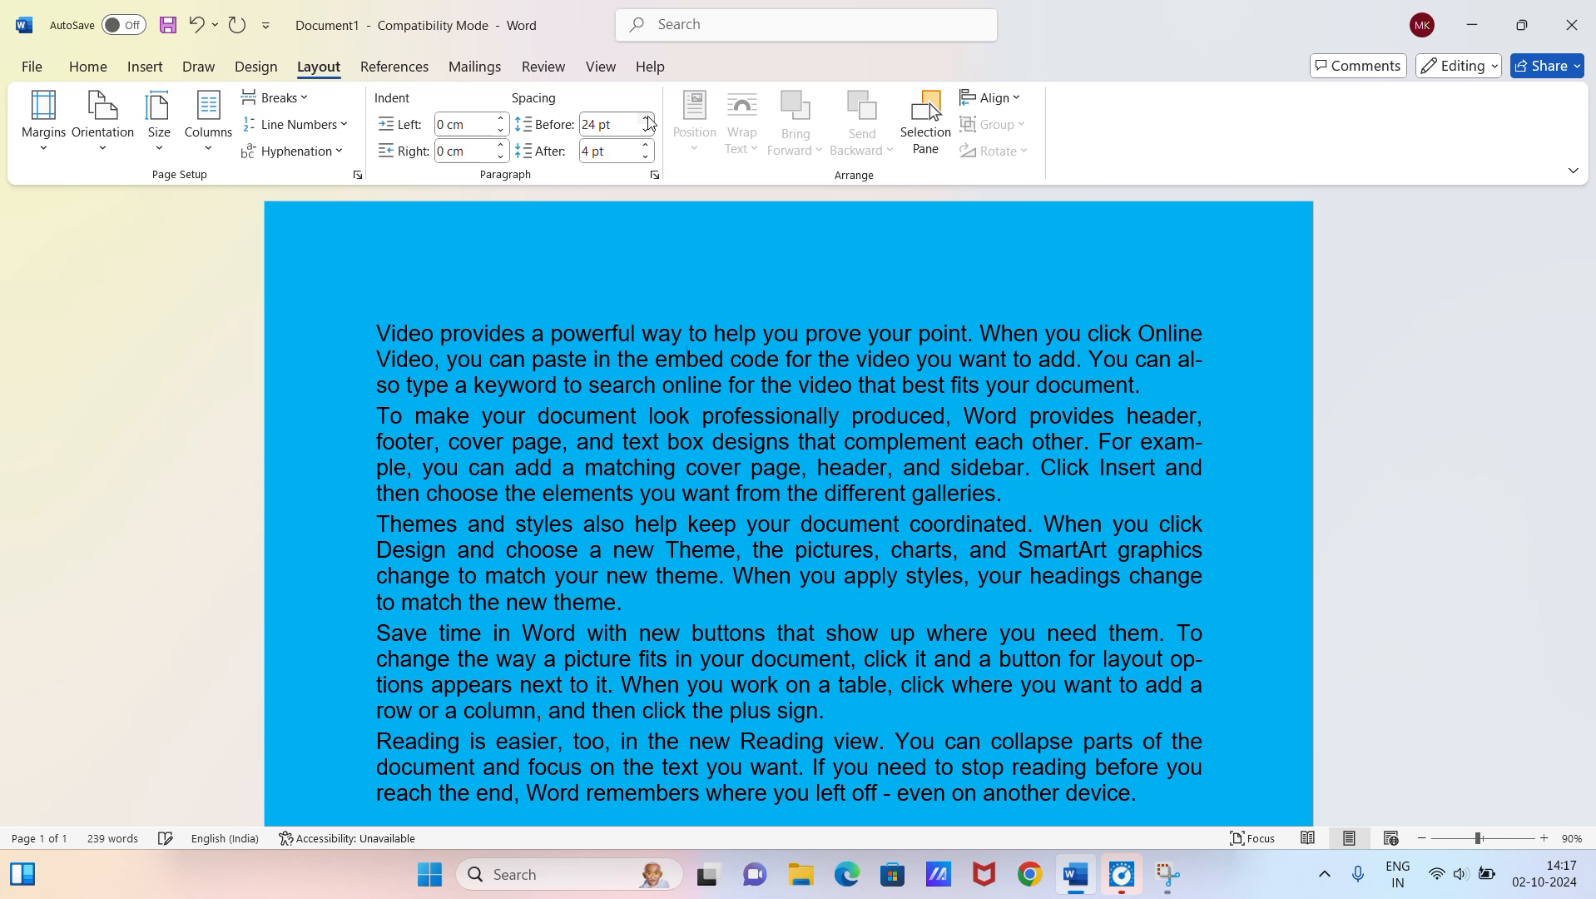
left_click(646, 132)
left_click(646, 132)
left_click(647, 131)
left_click(647, 132)
Step: Set the spacing after the first paragraph to 30 pt
left_click(647, 157)
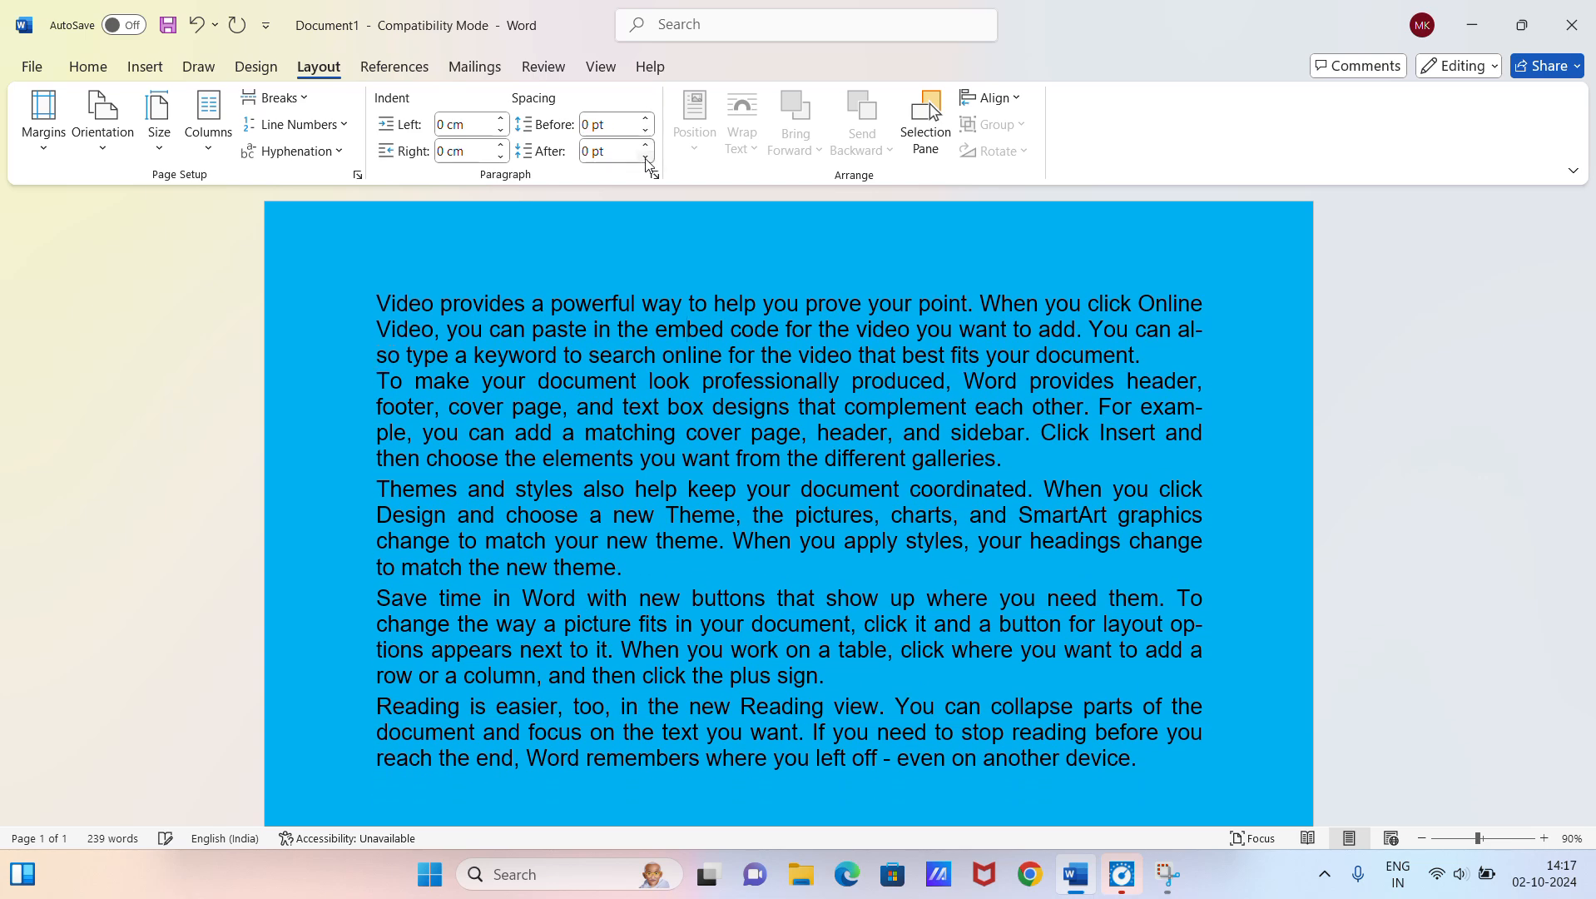
left_click(647, 145)
left_click(647, 145)
left_click(646, 145)
left_click(646, 146)
left_click(646, 146)
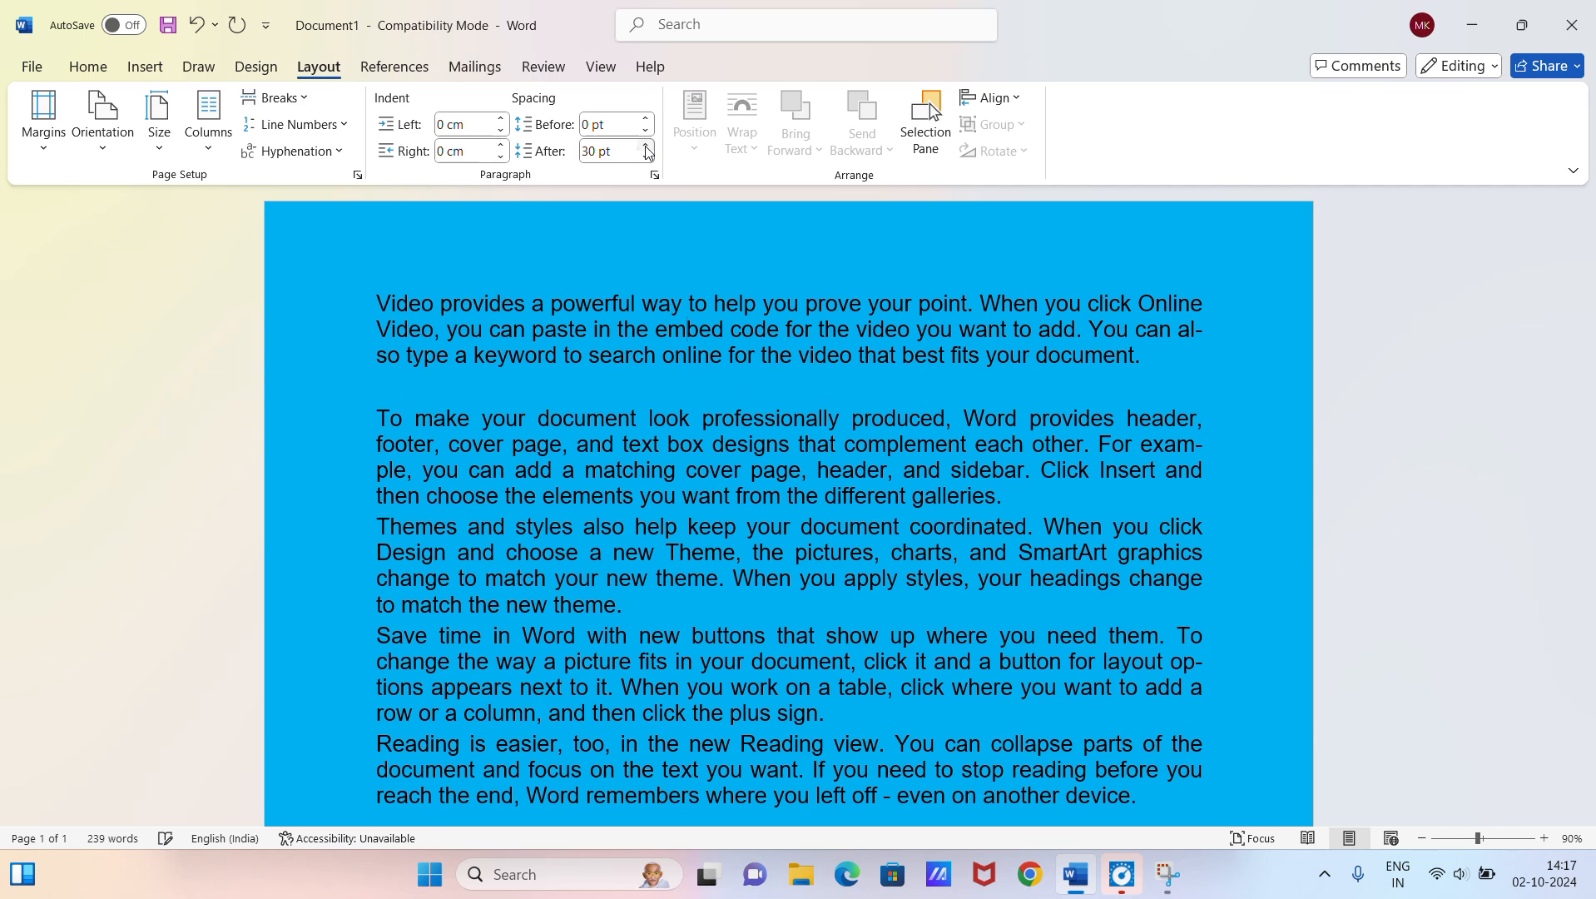
Step: Reduce the spacing after the first paragraph to close the large gap above the second paragraph
left_click(648, 157)
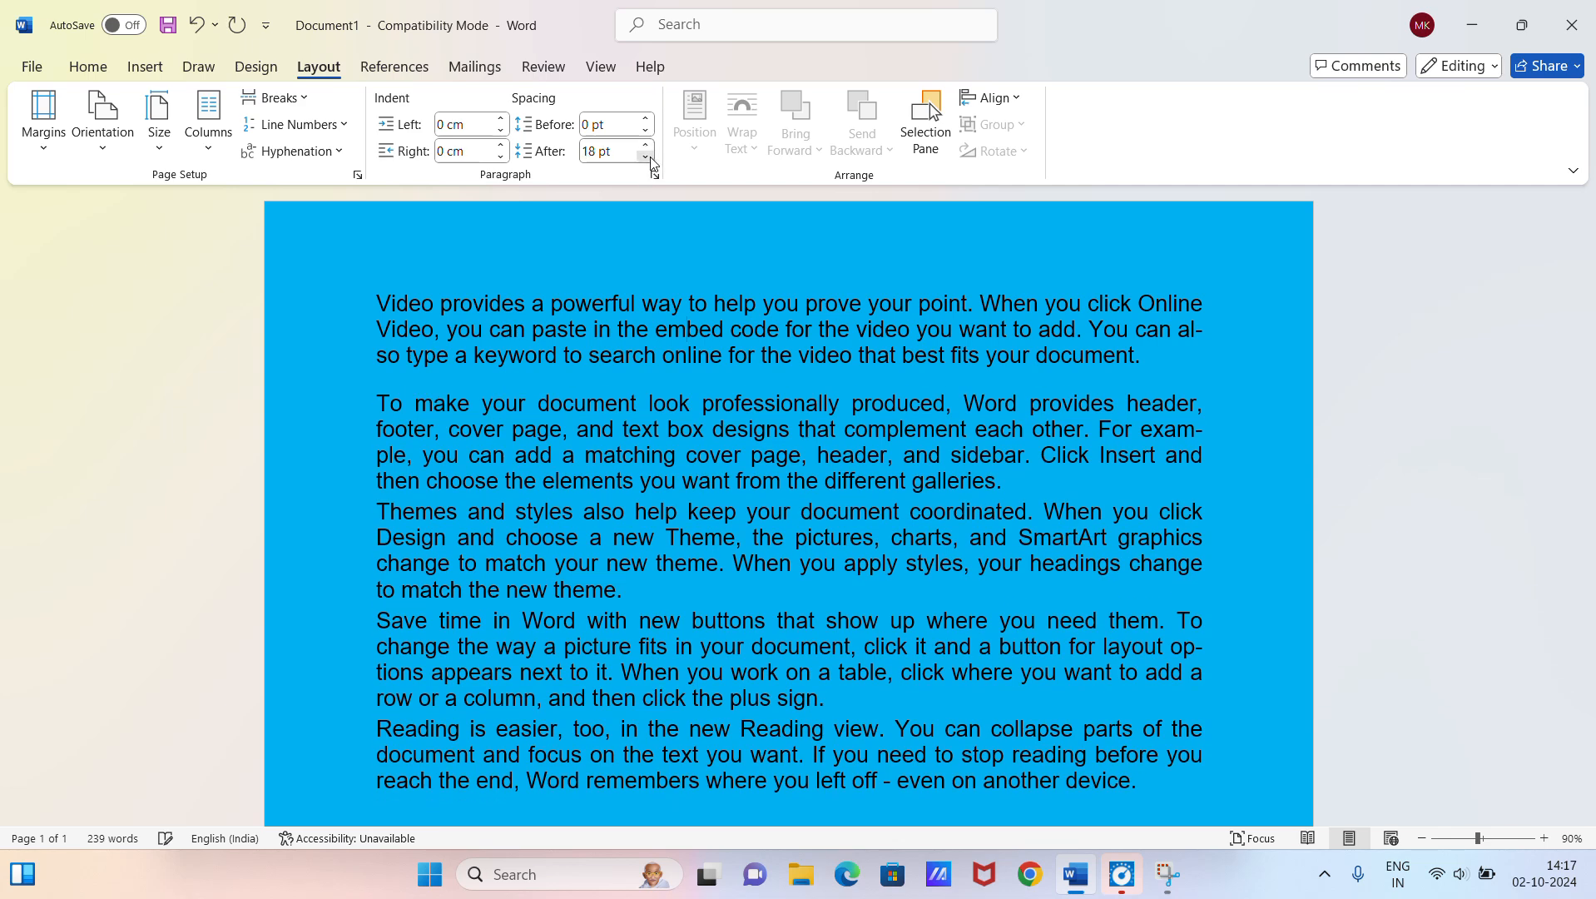
left_click(647, 157)
left_click(647, 157)
left_click(647, 157)
Step: Set the spacing before and after the third paragraph, starting "Themes and styles", to 36 pt each
left_click(615, 436)
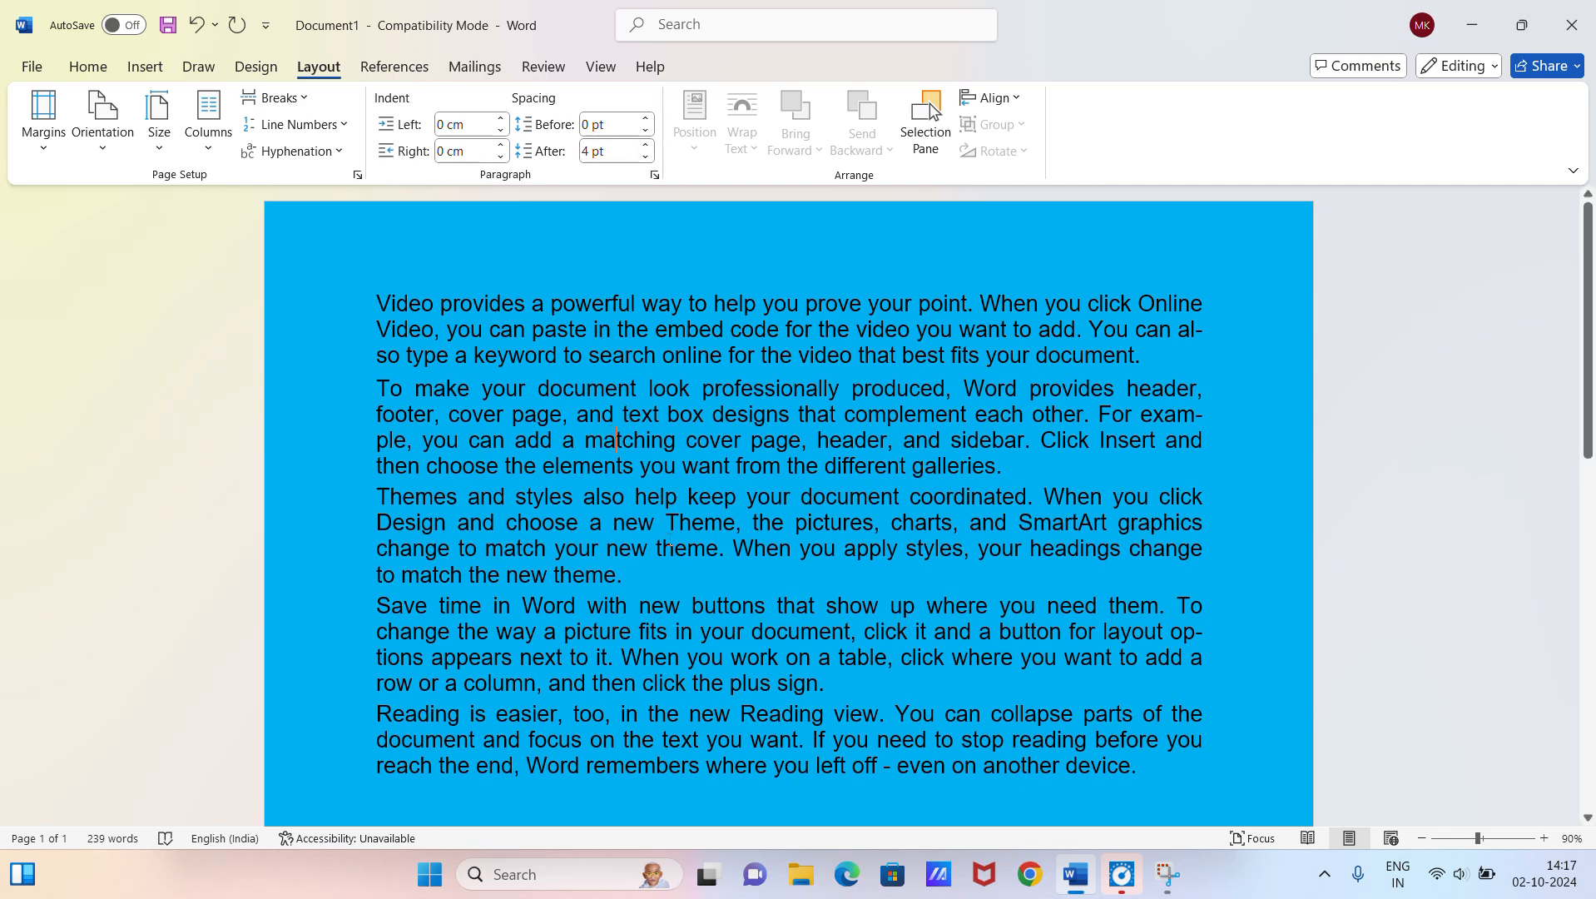
left_click(645, 146)
left_click(646, 147)
left_click(646, 147)
left_click(646, 146)
left_click(646, 146)
left_click(646, 146)
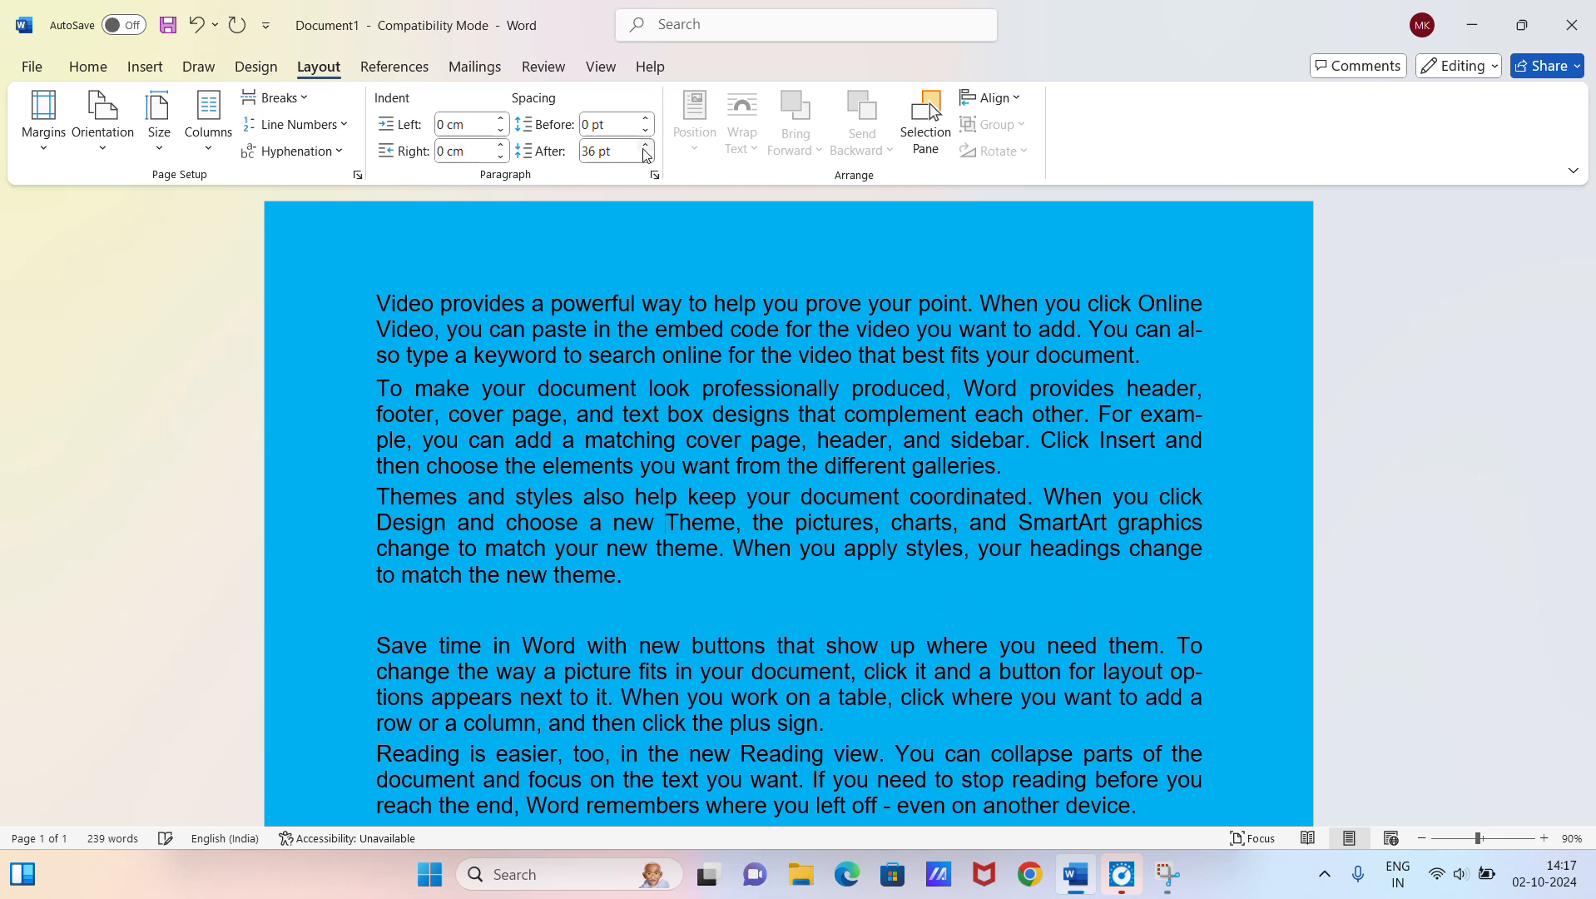
left_click(646, 122)
left_click(646, 121)
left_click(647, 121)
left_click(647, 121)
left_click(647, 122)
left_click(646, 121)
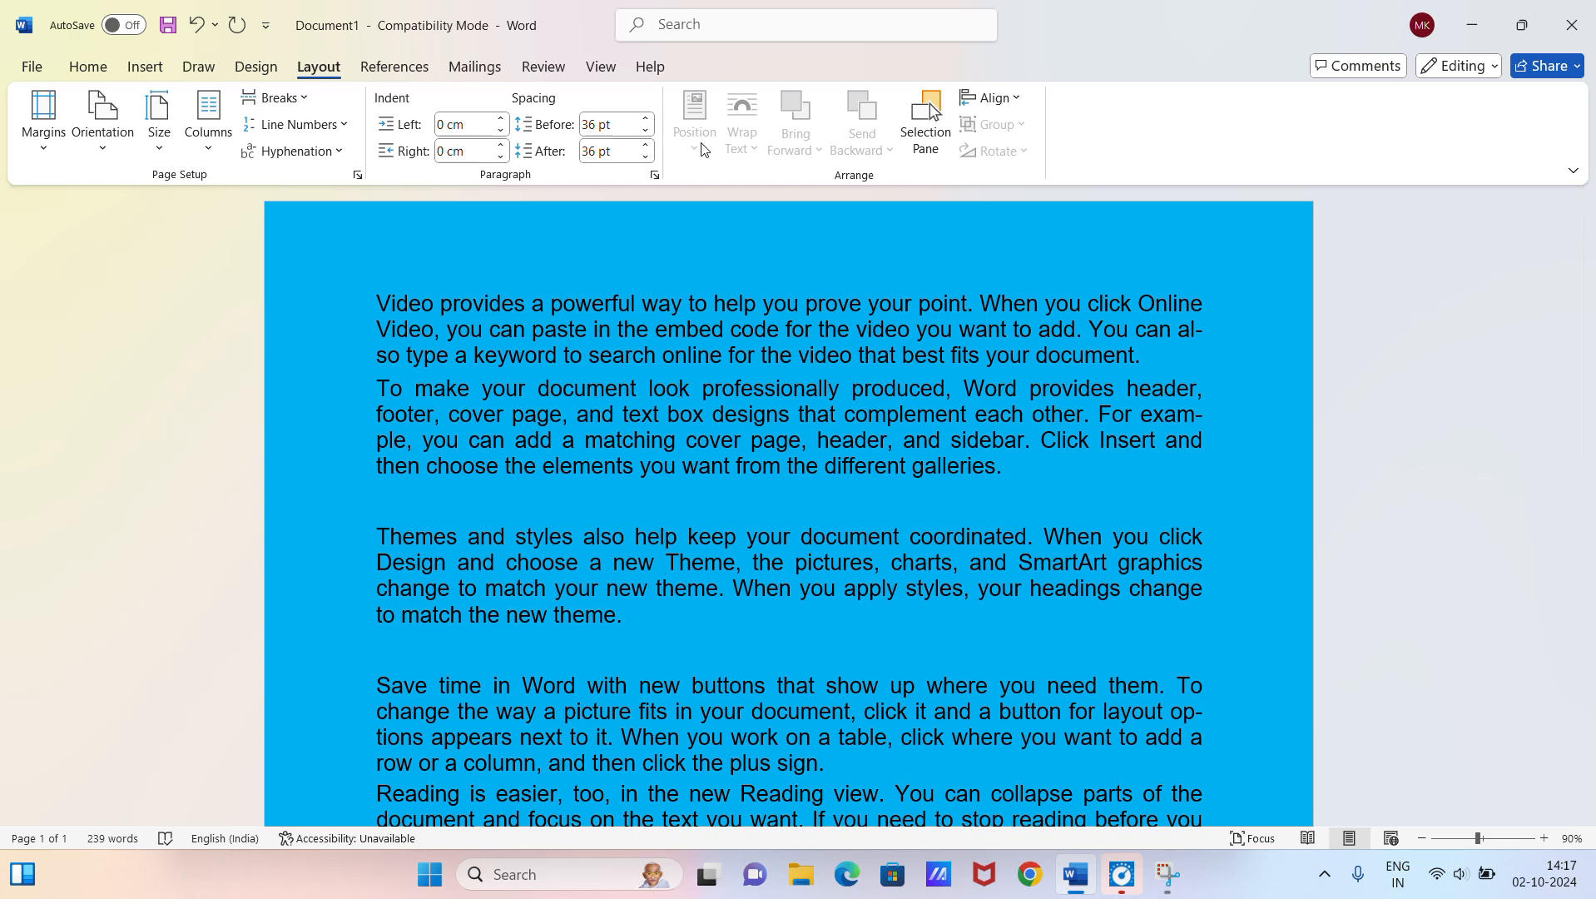
Step: Change the alignment of the third paragraph to Left in the paragraph settings
left_click(654, 175)
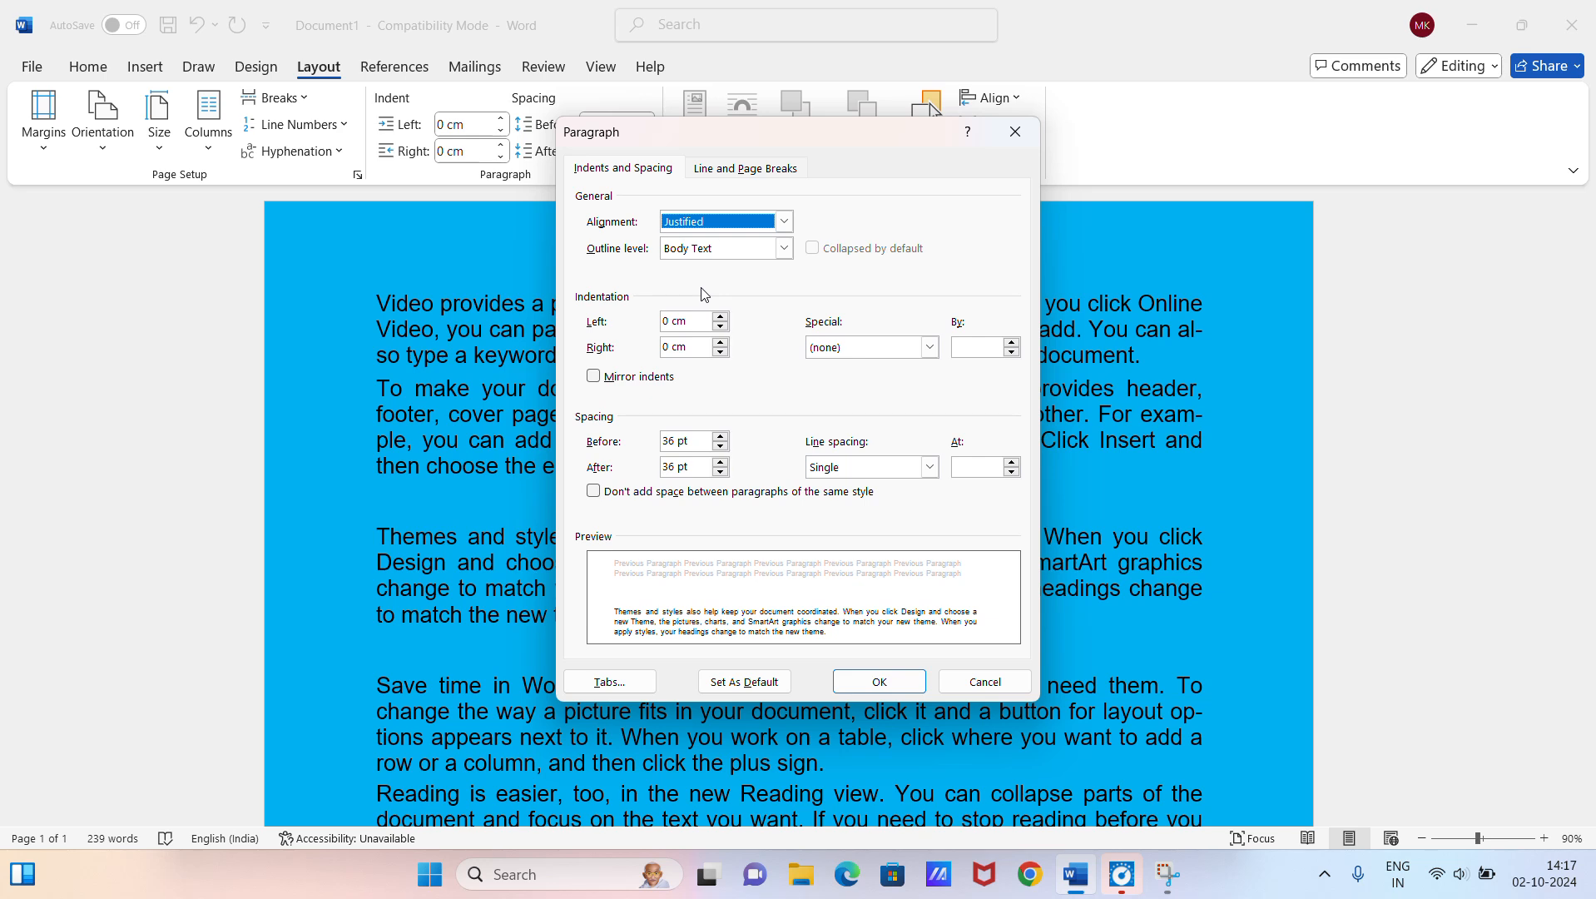
left_click(778, 228)
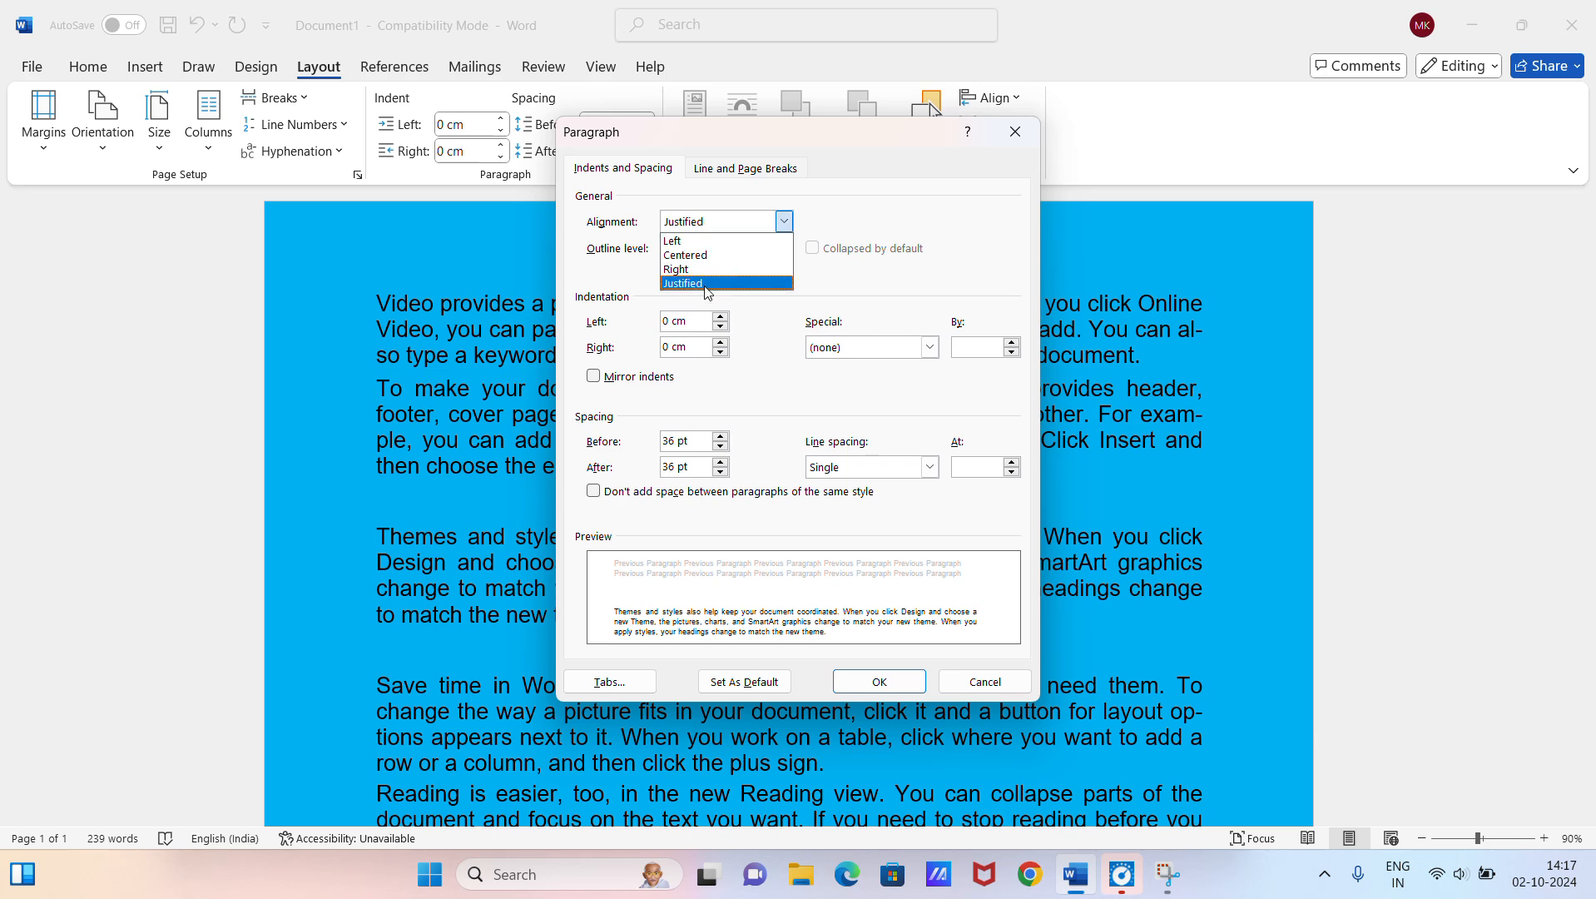
left_click(719, 241)
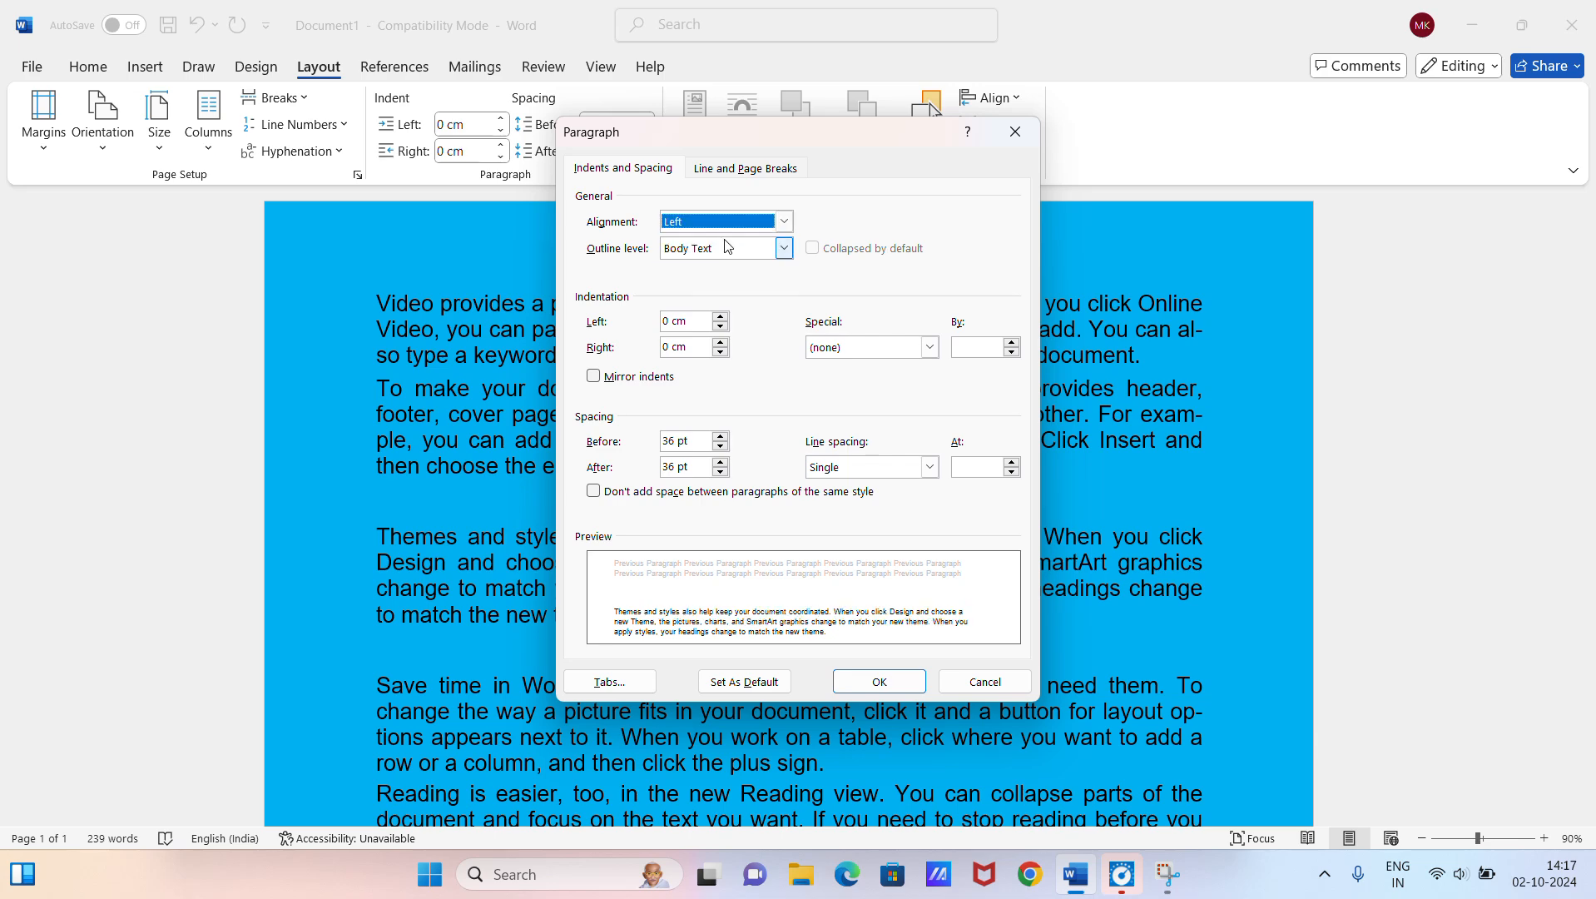
left_click(906, 684)
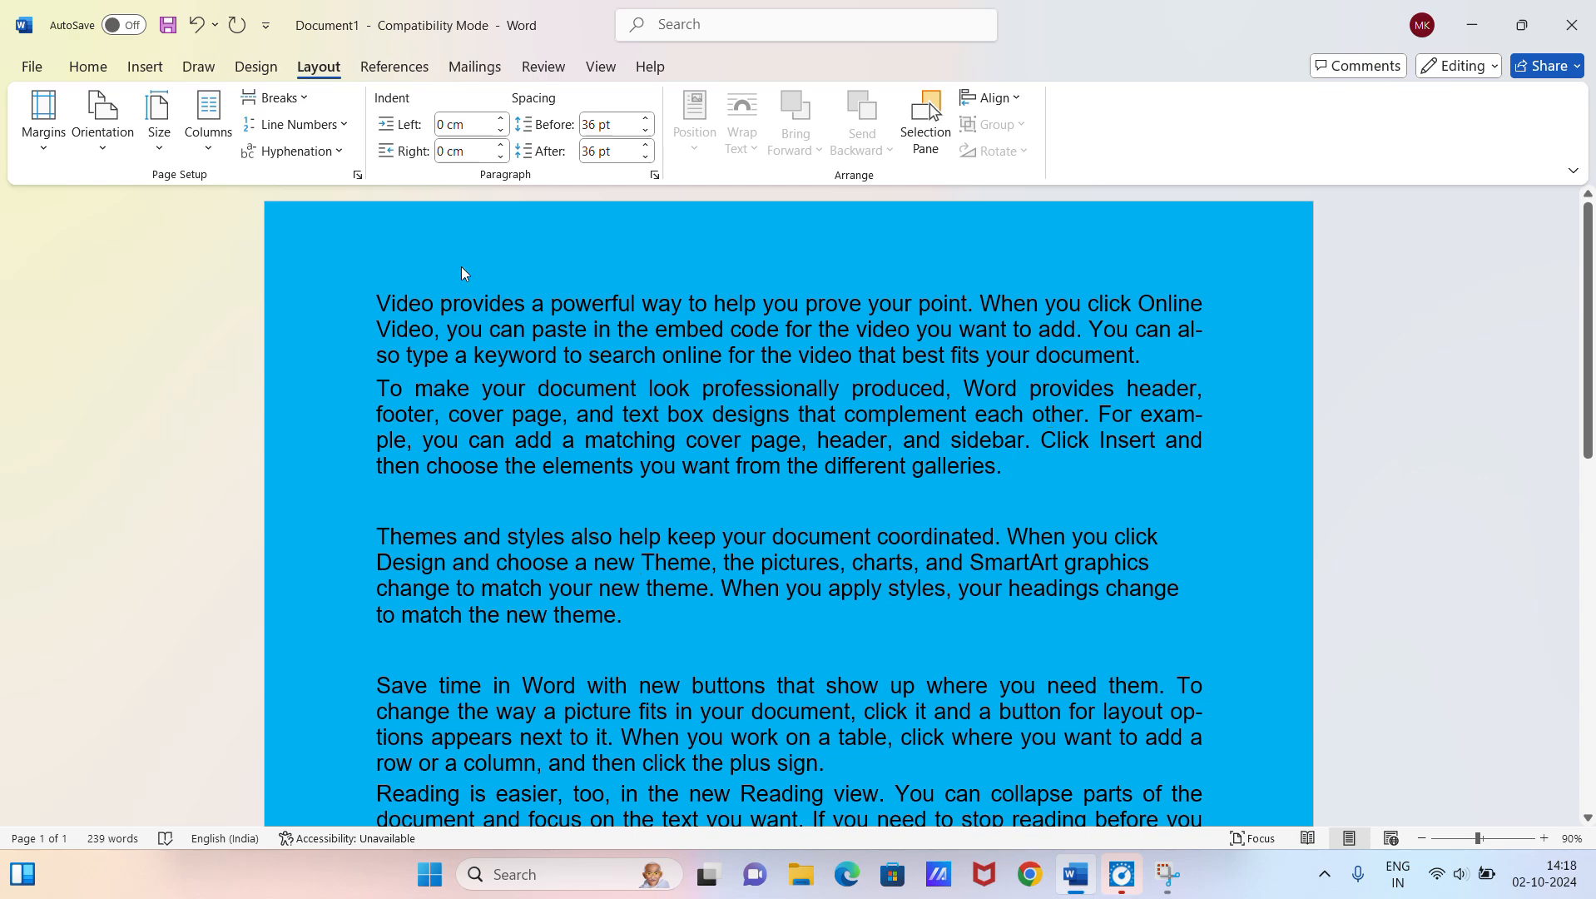
Step: Review the special indentation choices and the line and page break options in the third paragraph's settings
left_click(656, 176)
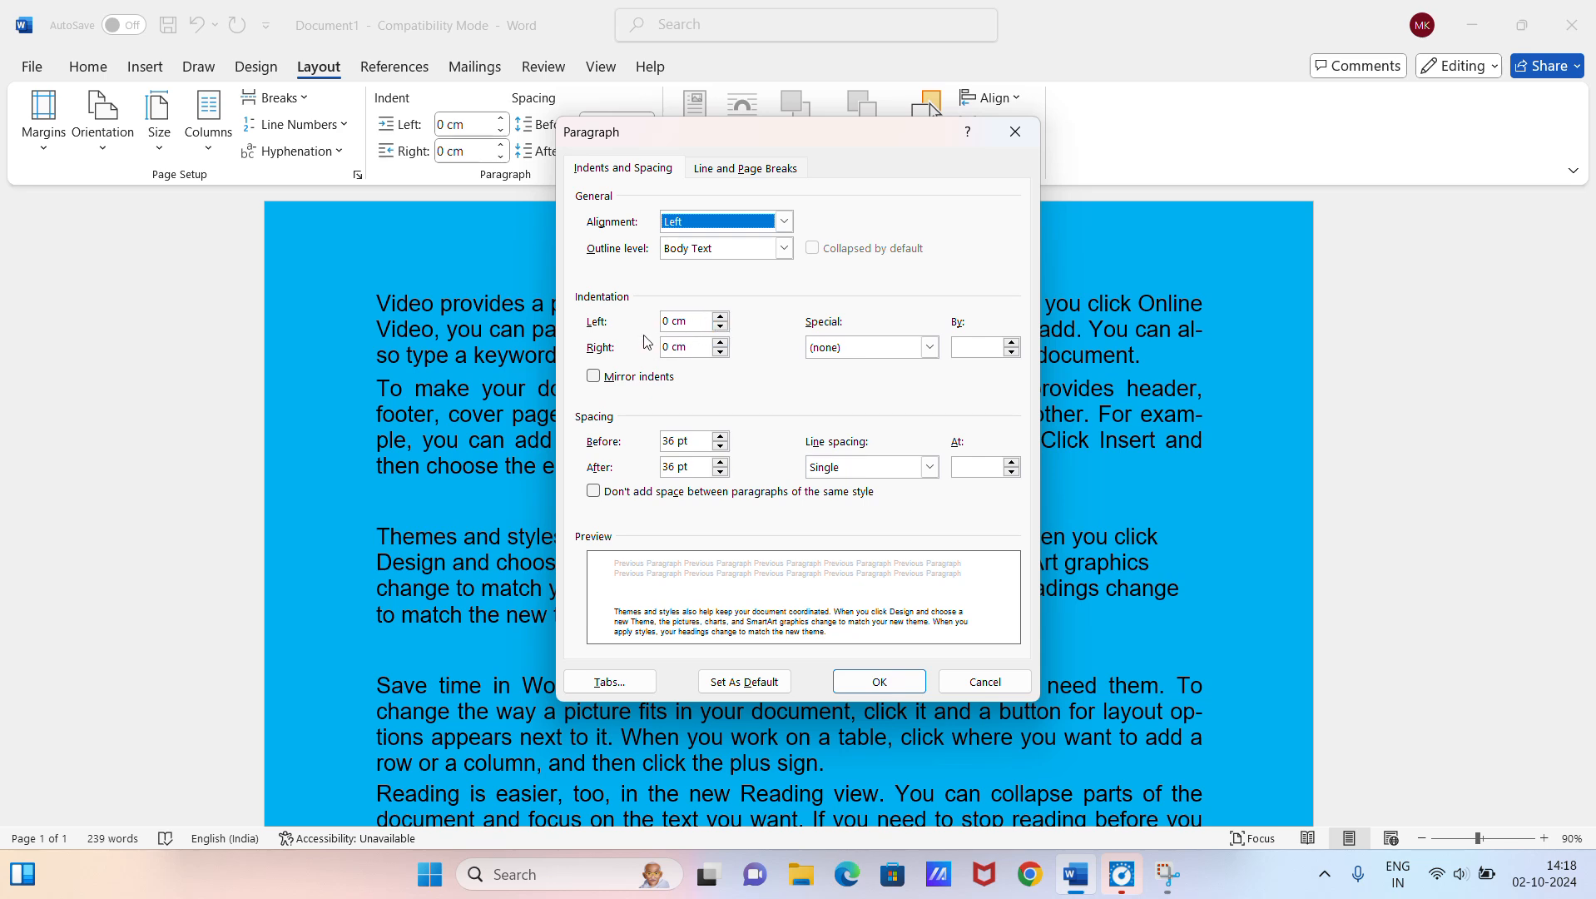
left_click(816, 353)
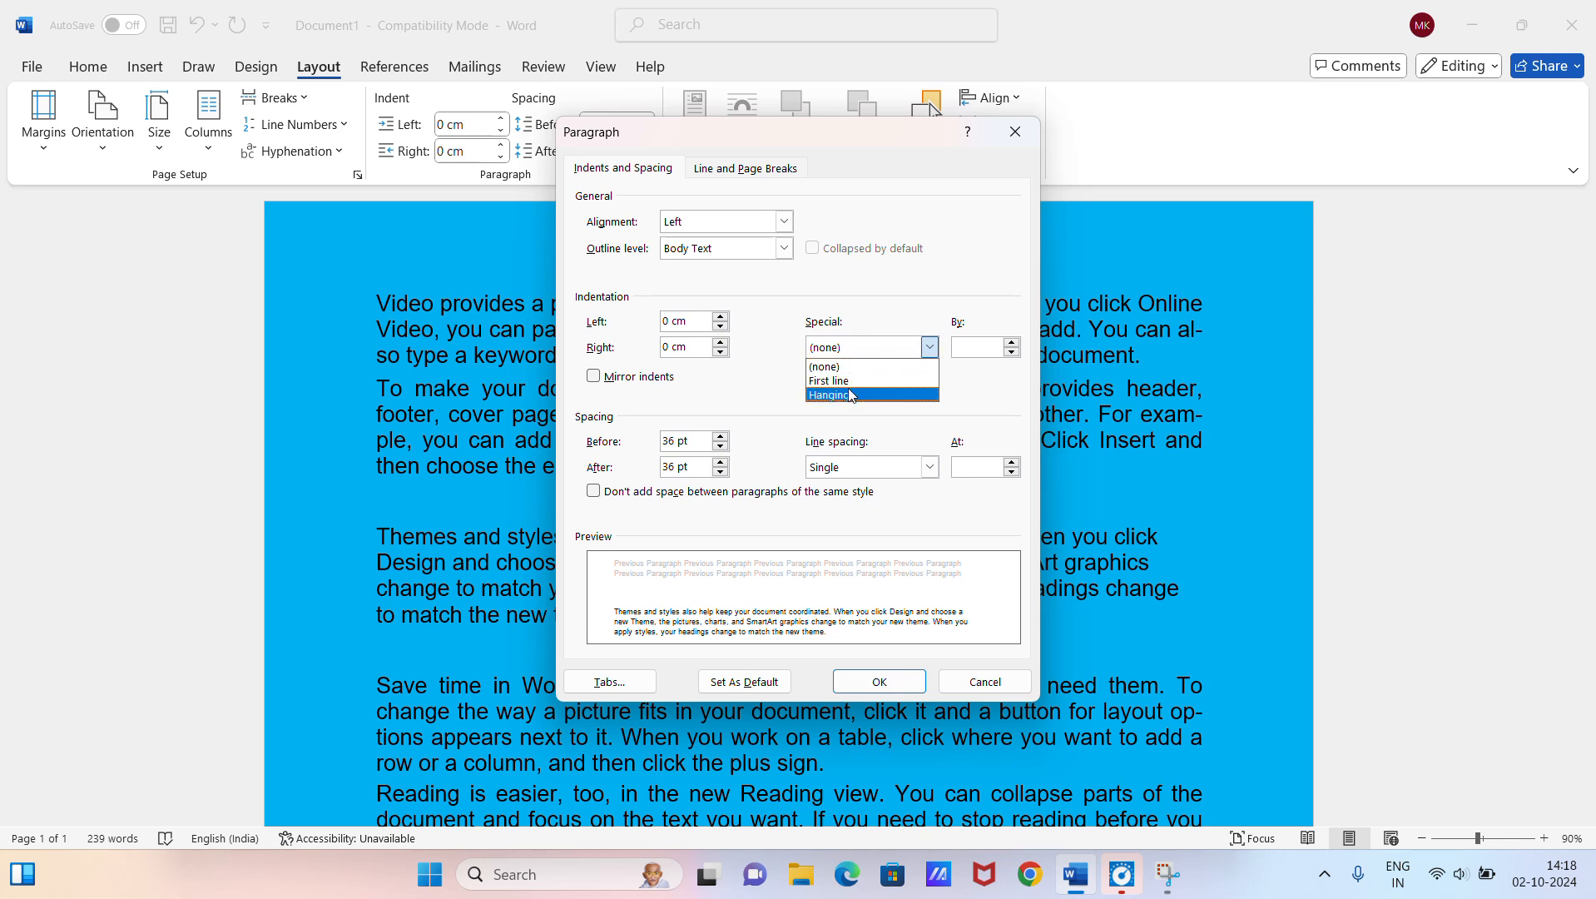
left_click(780, 391)
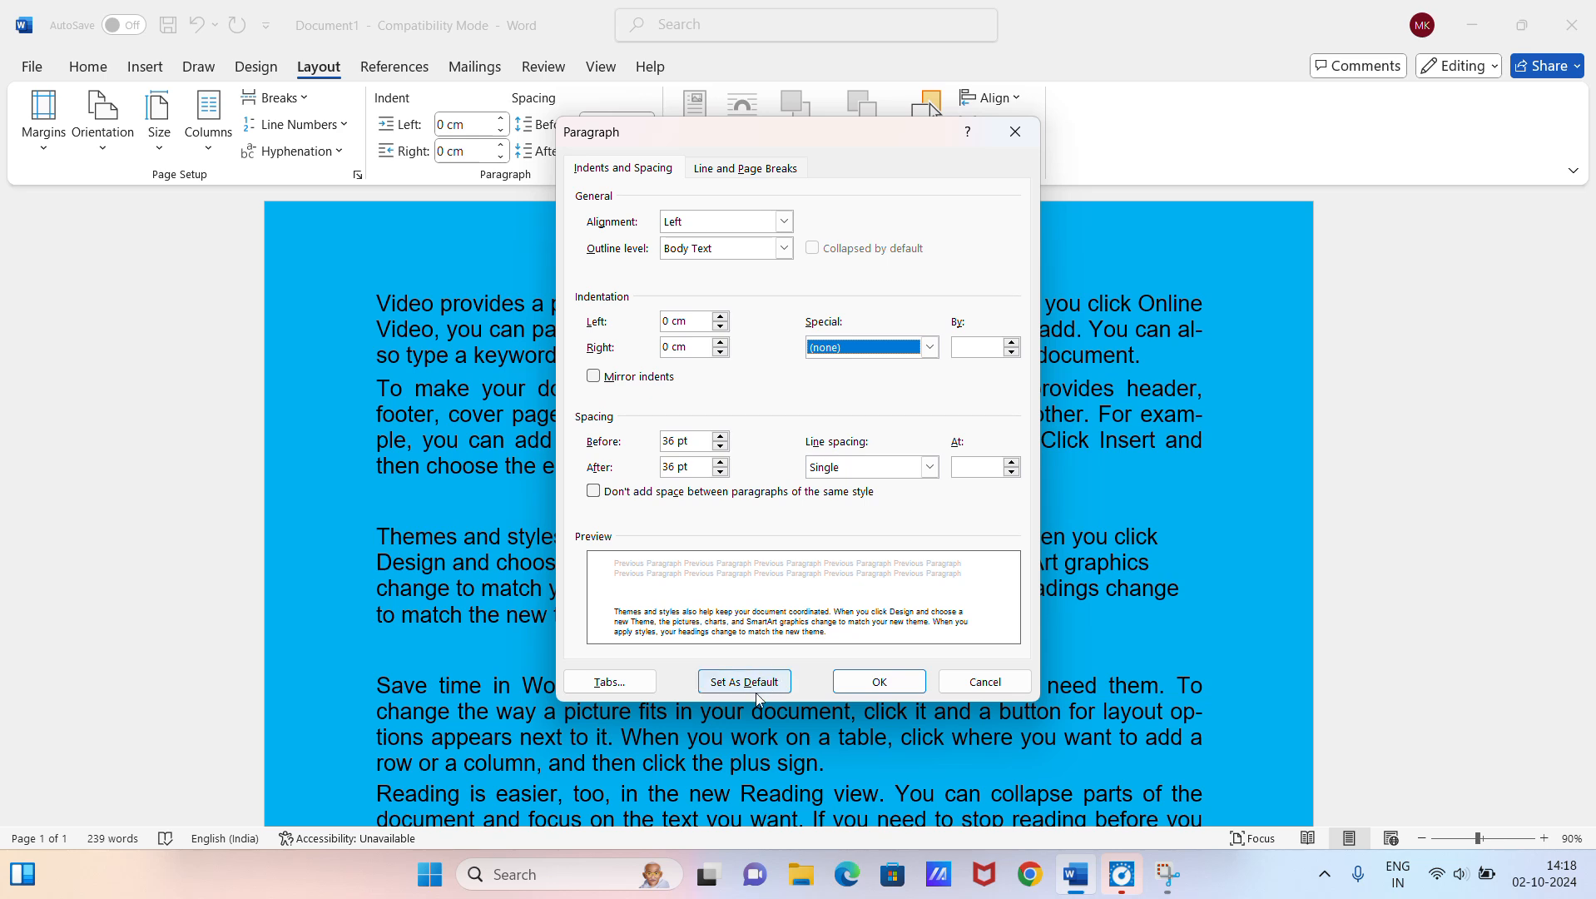
left_click(758, 169)
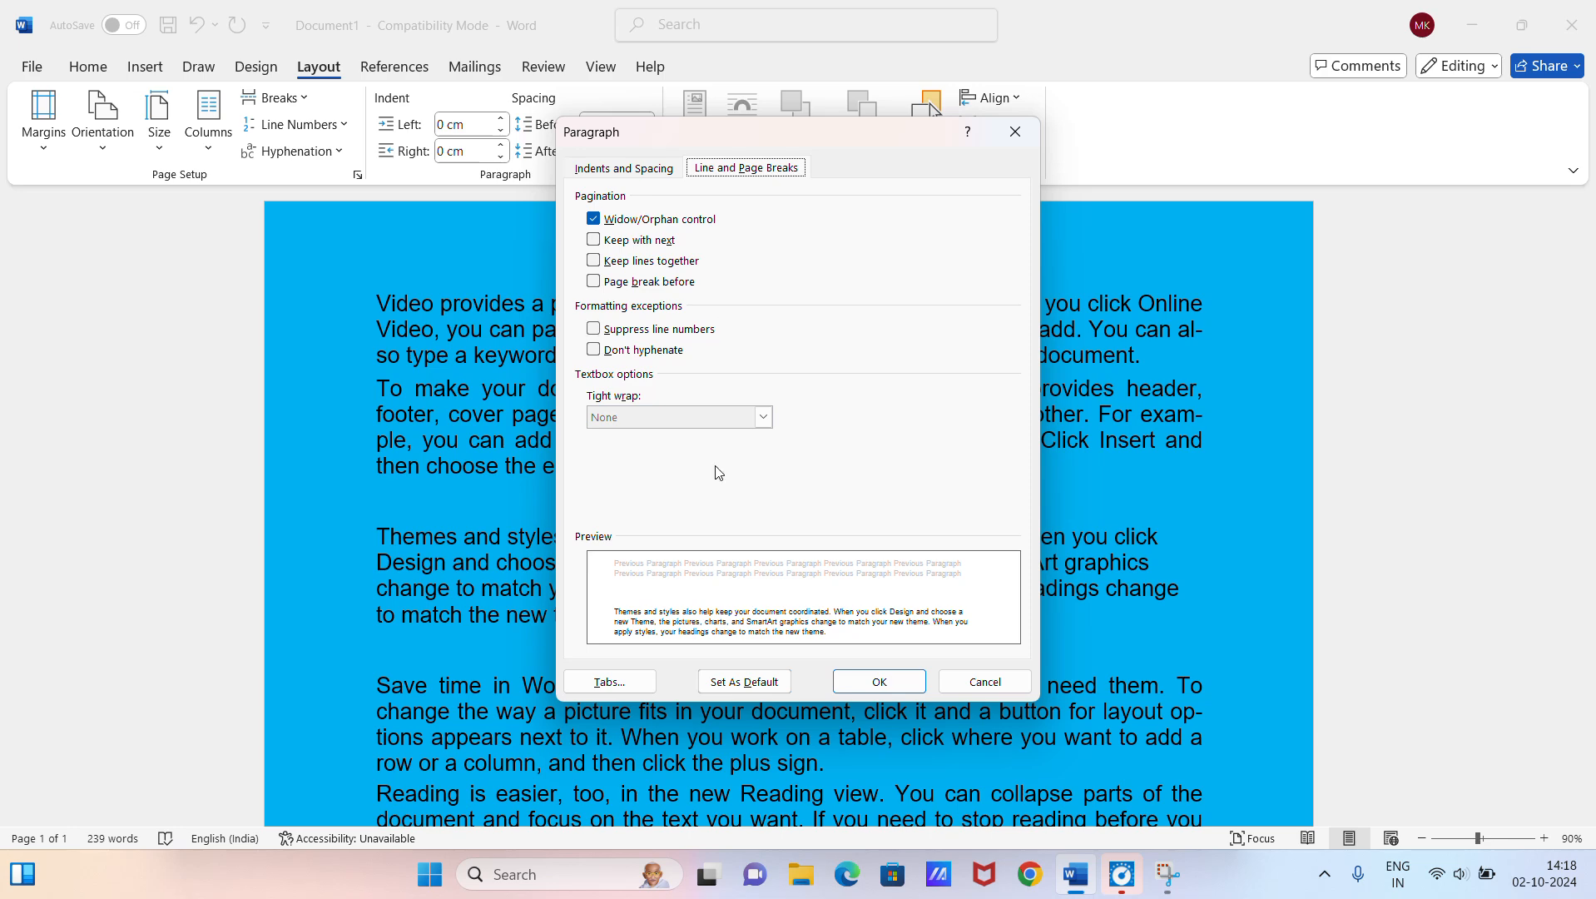
left_click(901, 675)
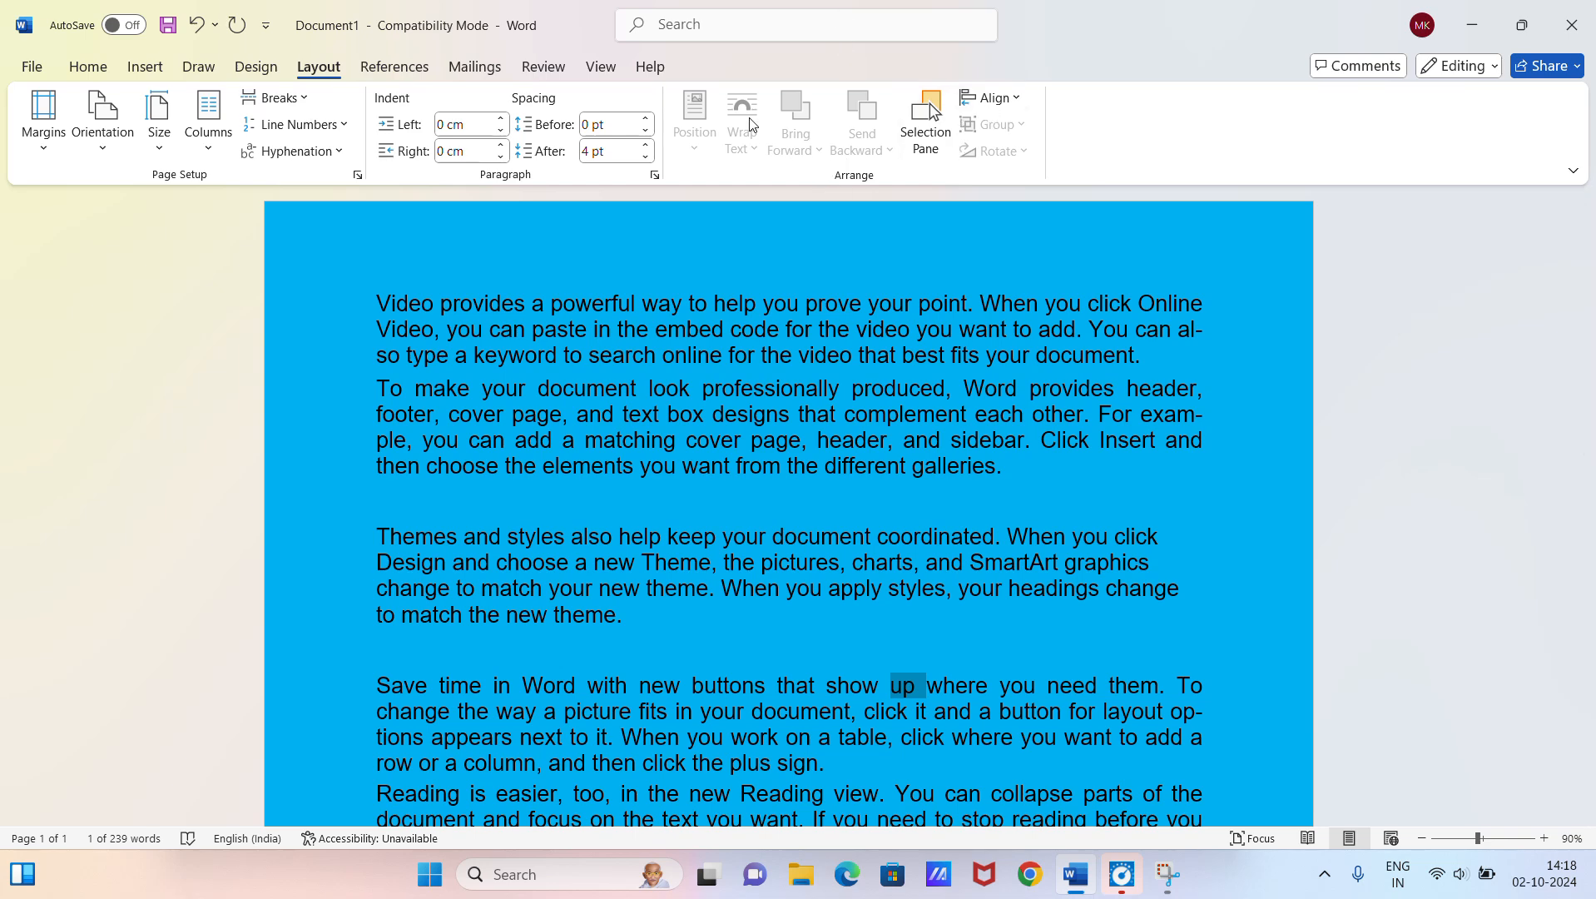
Step: Look through the object alignment options, and place the cursor at the end of the second paragraph
left_click(990, 104)
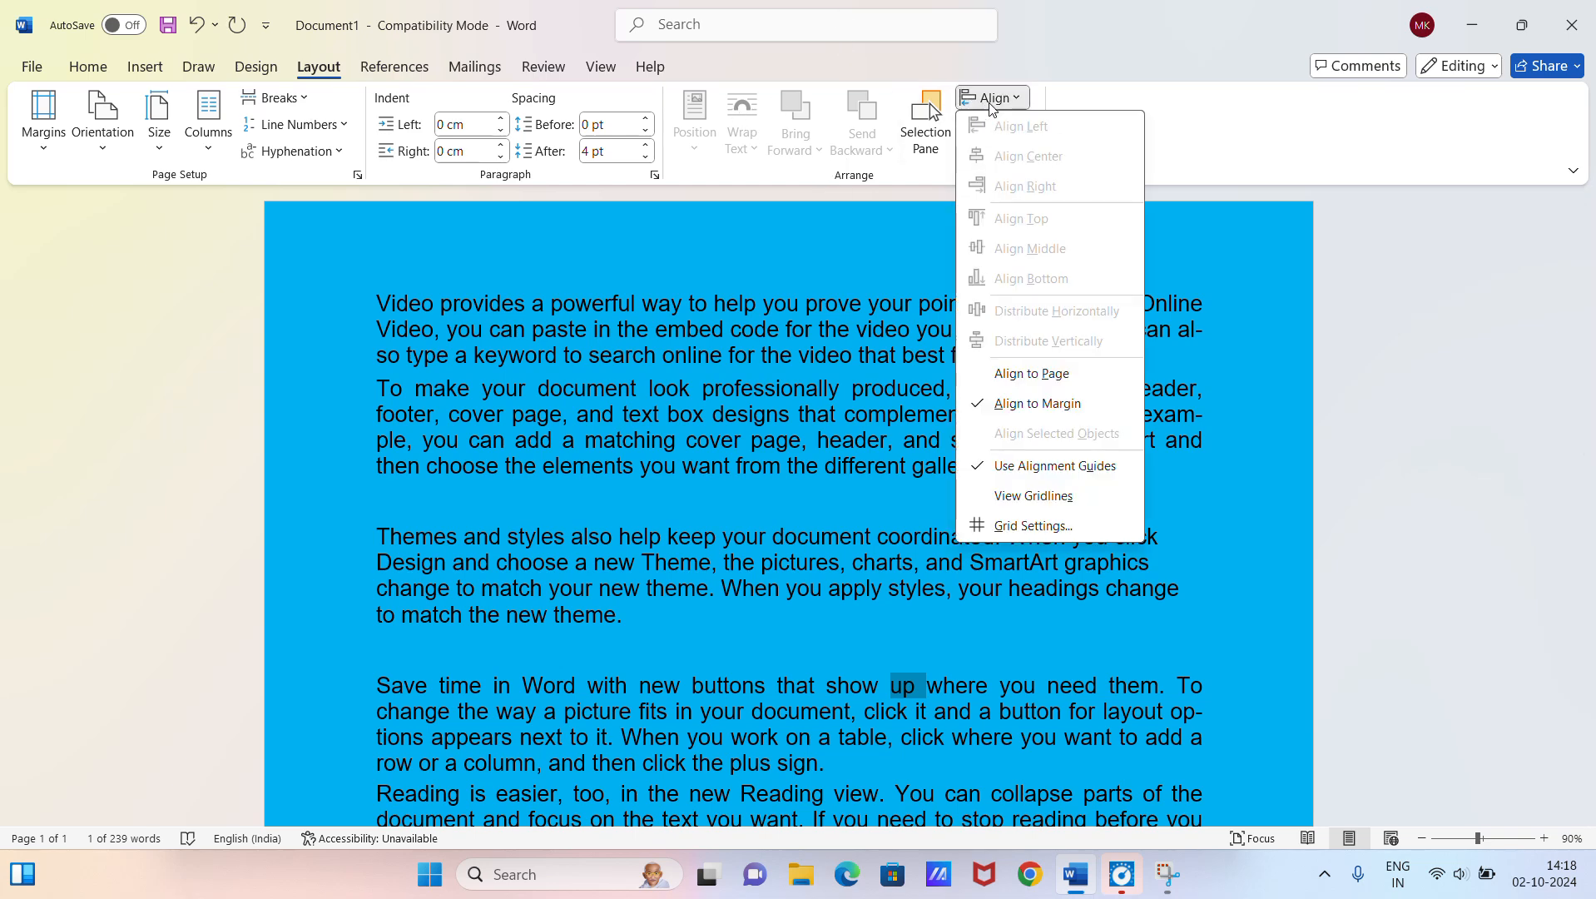
left_click(1275, 307)
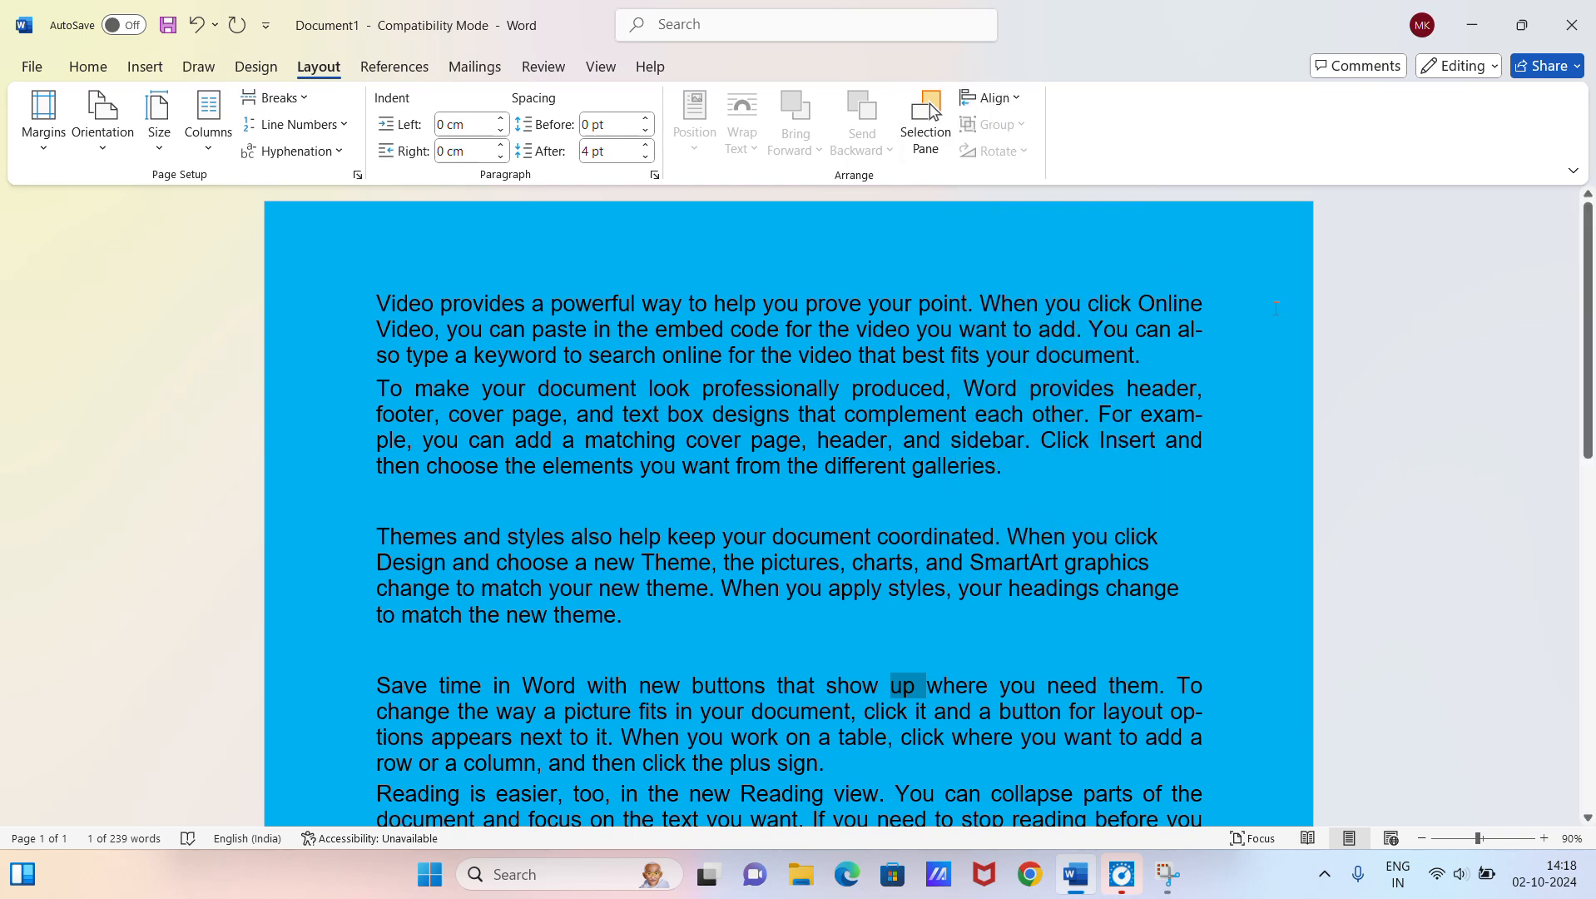
left_click(1021, 475)
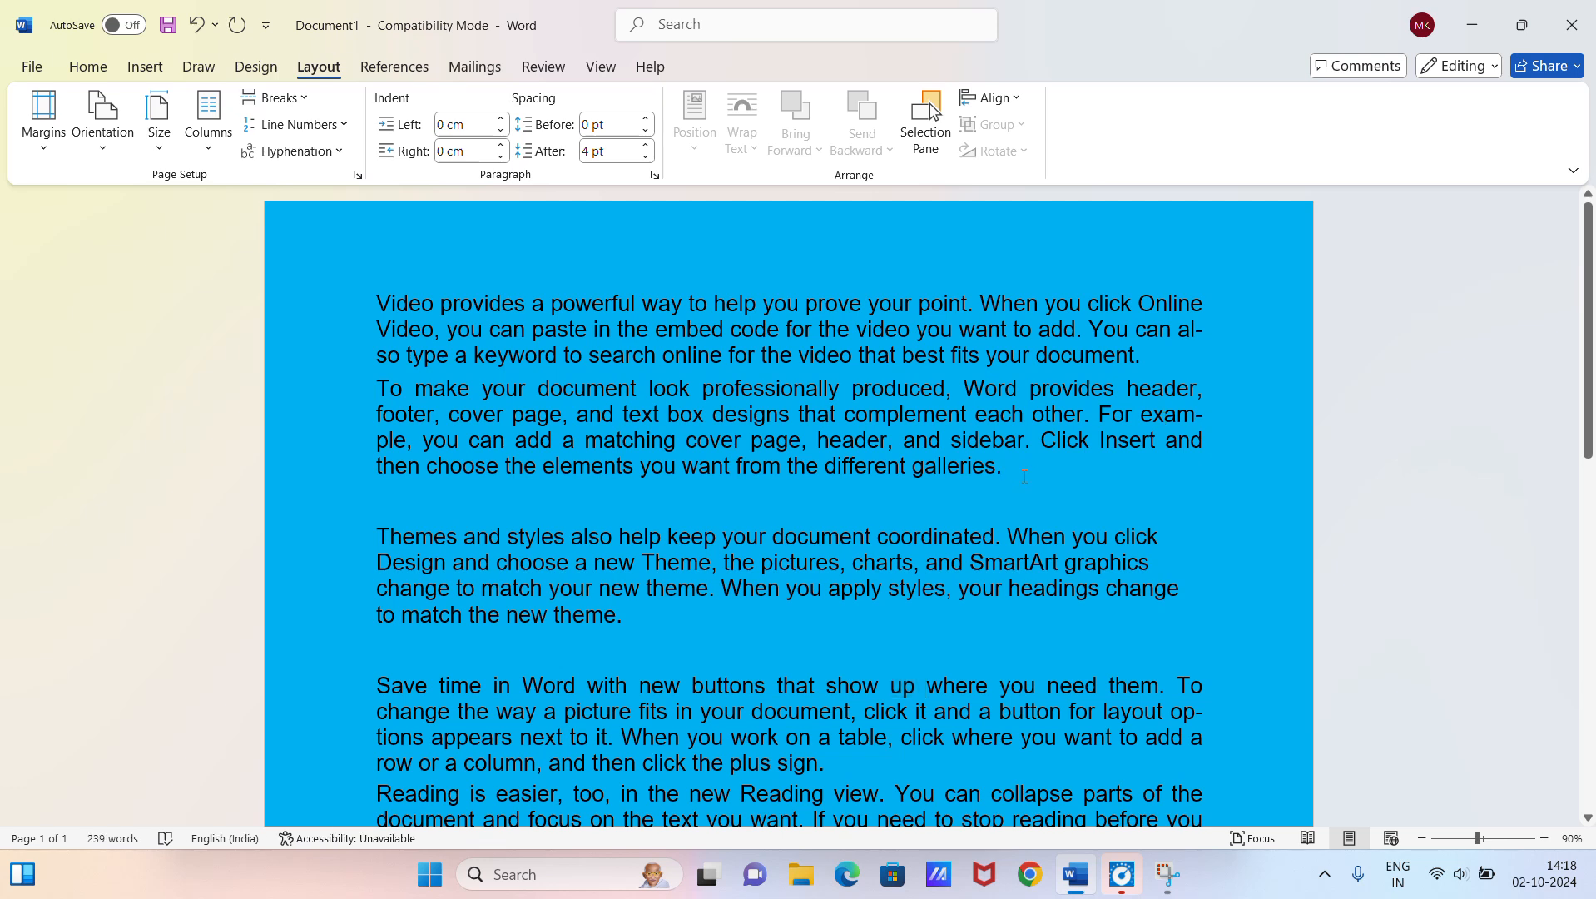